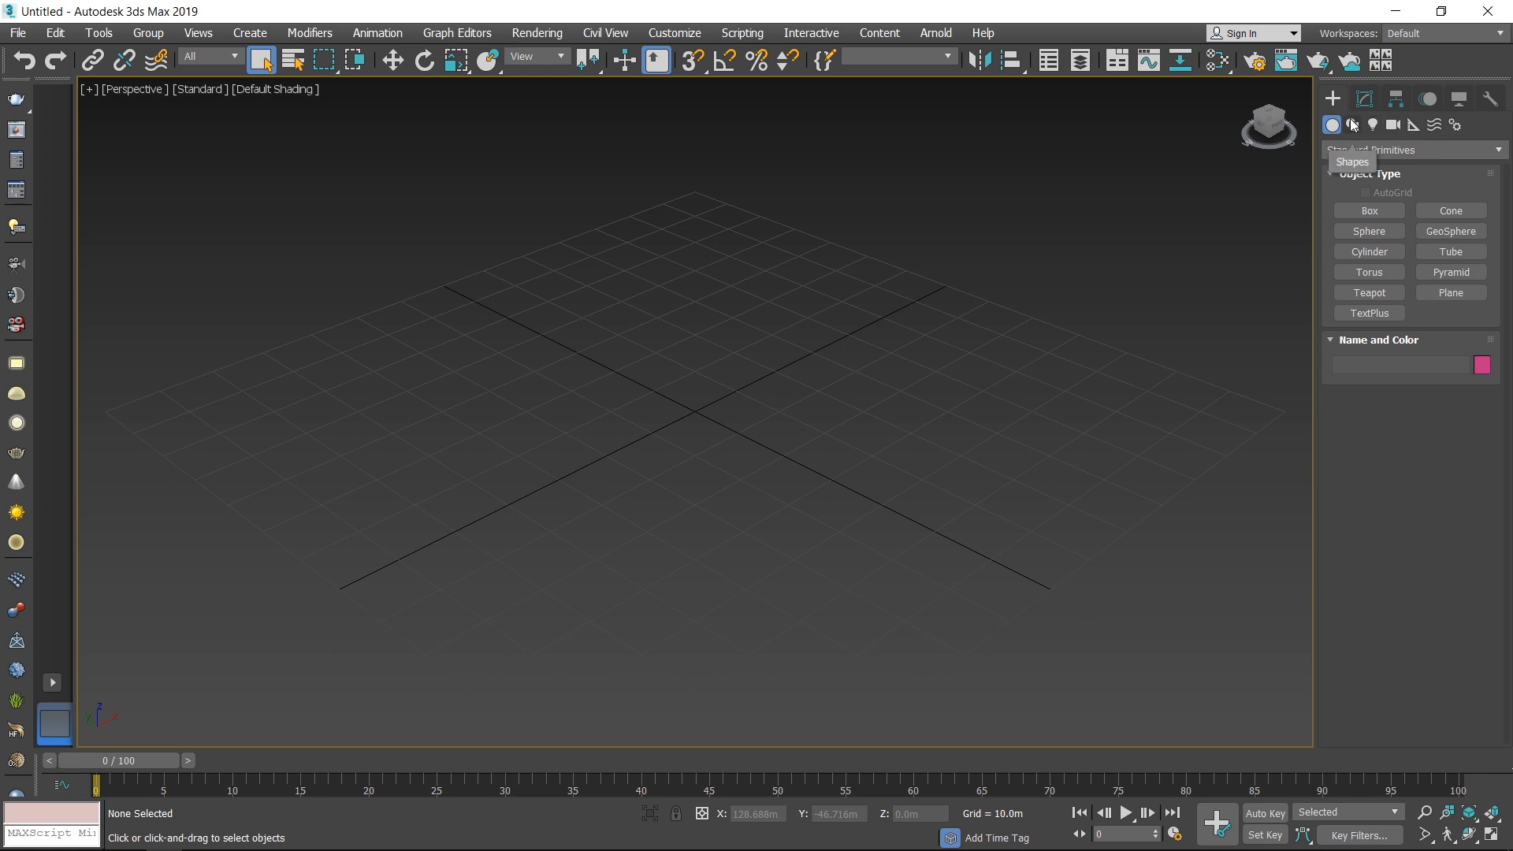
Draw a closed, straight-sided Line spline with six vertices around the centre of the grid
click(1354, 126)
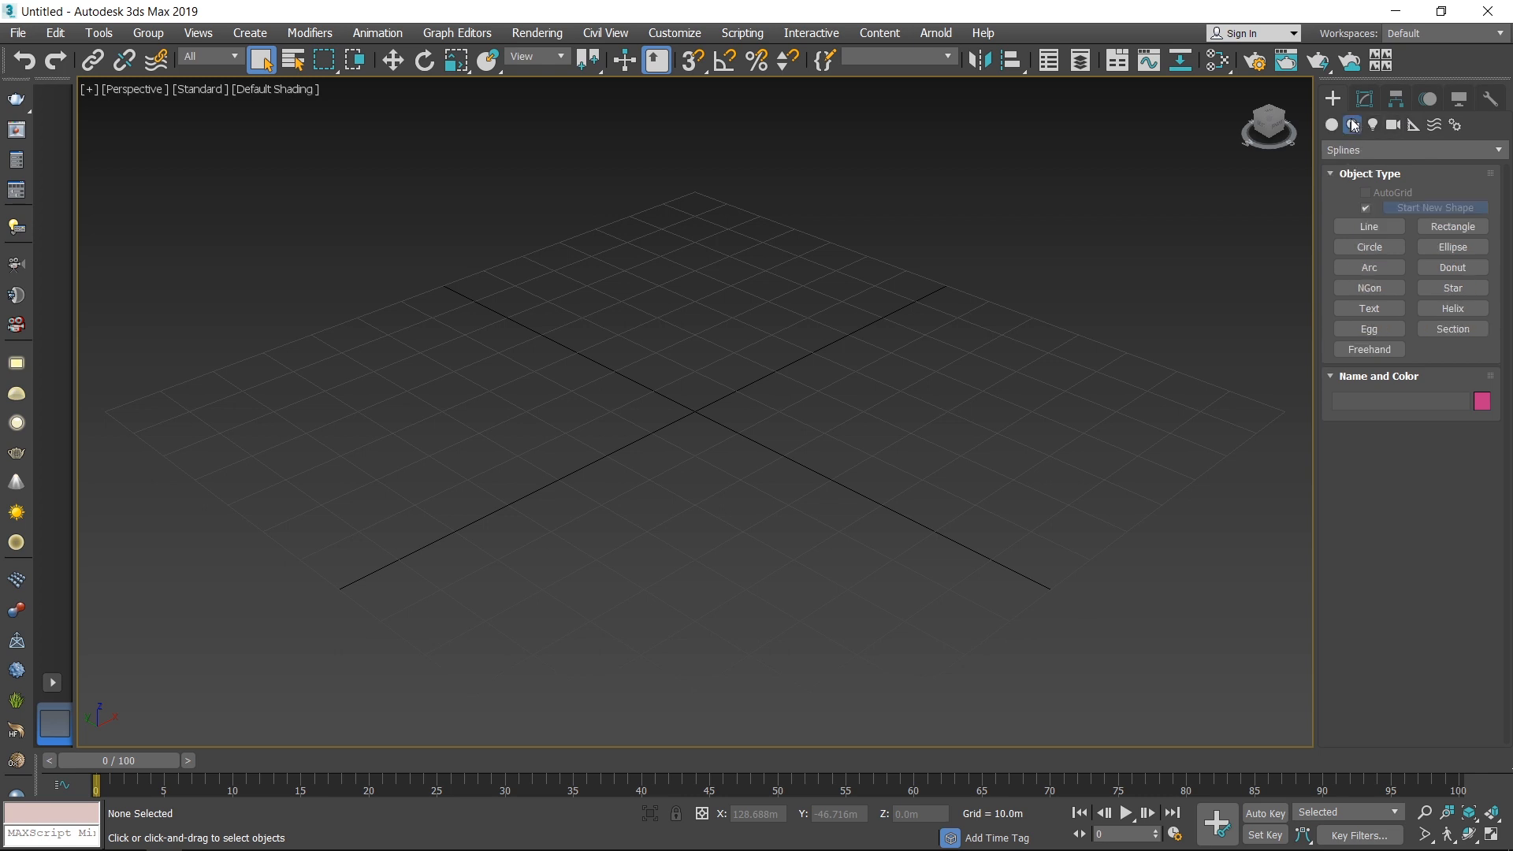
click(1377, 152)
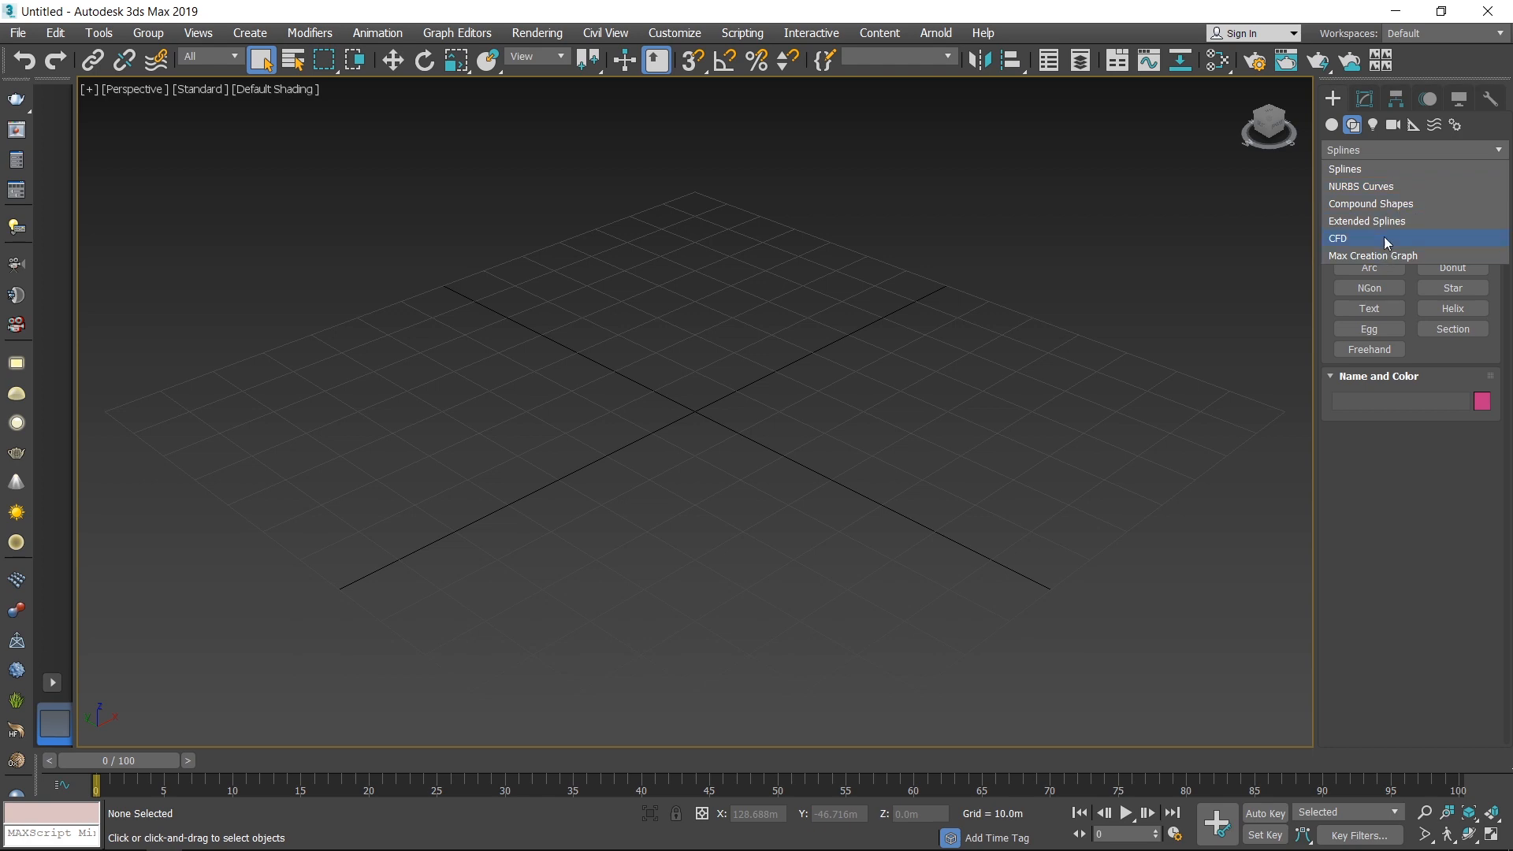
click(1378, 154)
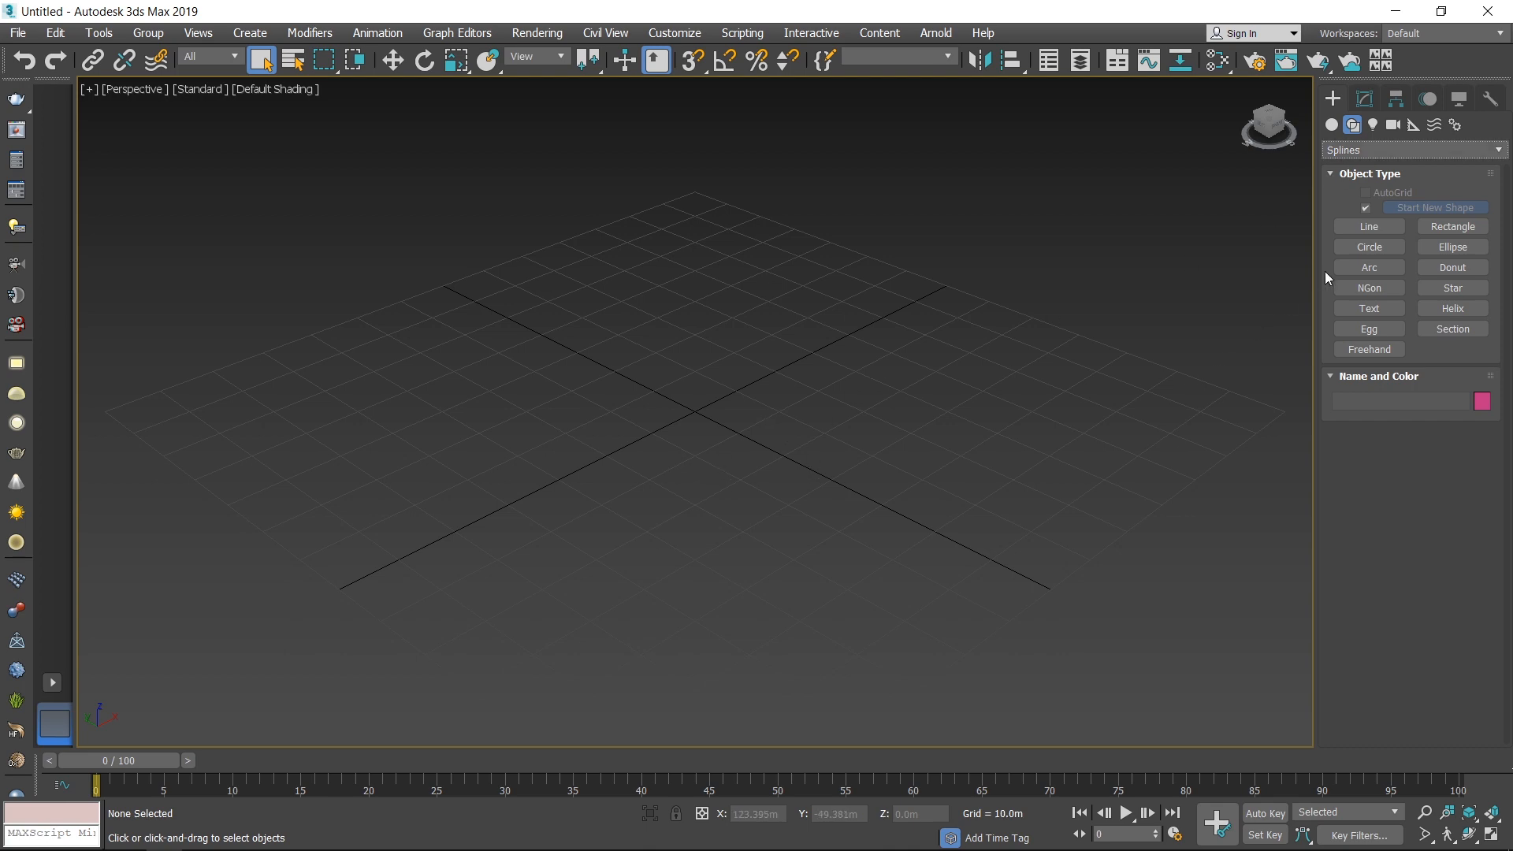
click(1371, 226)
click(478, 444)
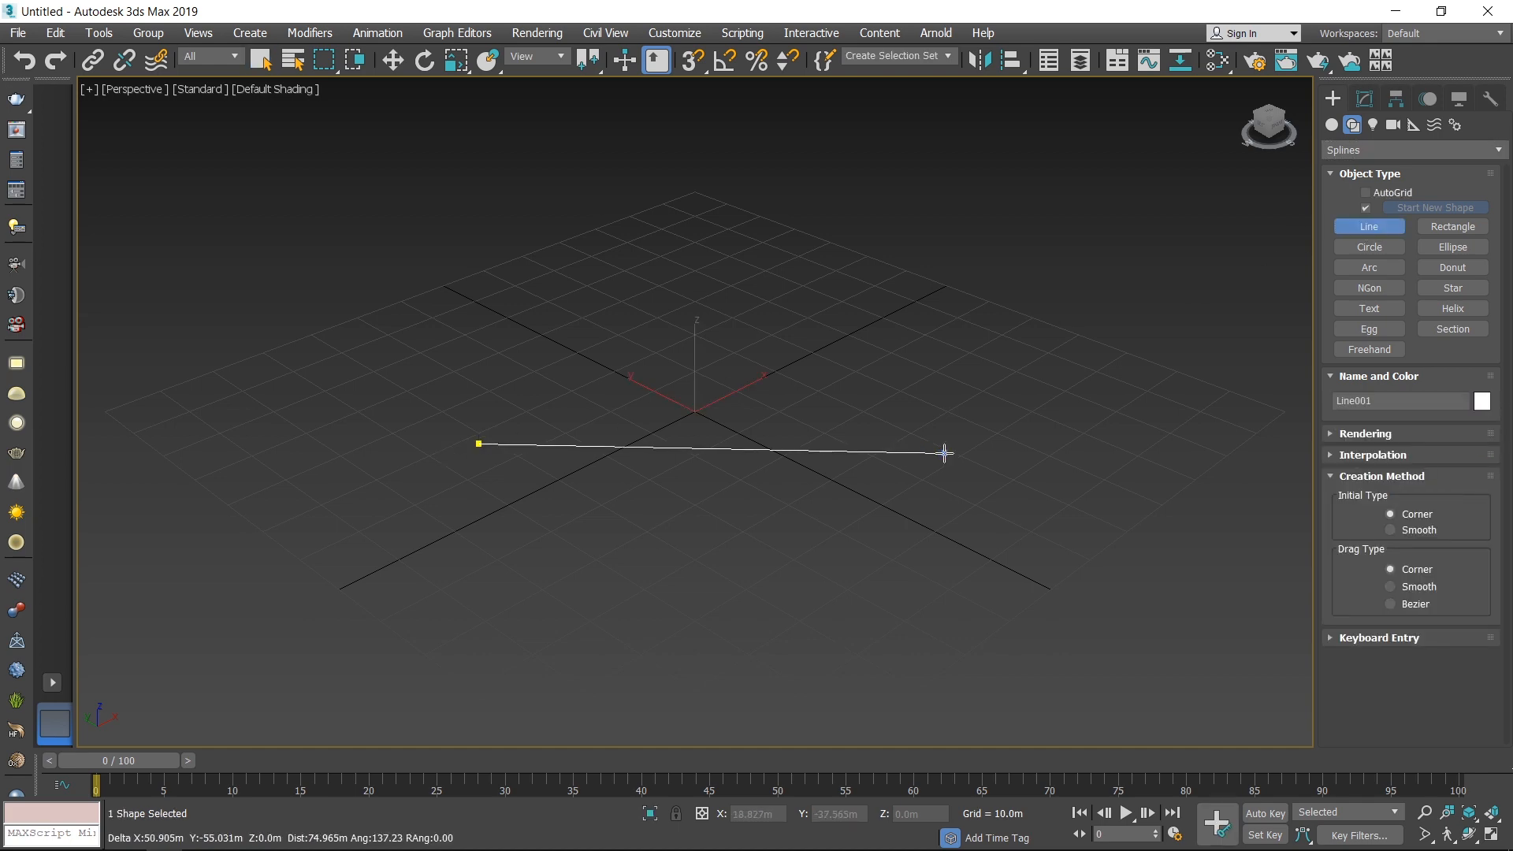
click(720, 331)
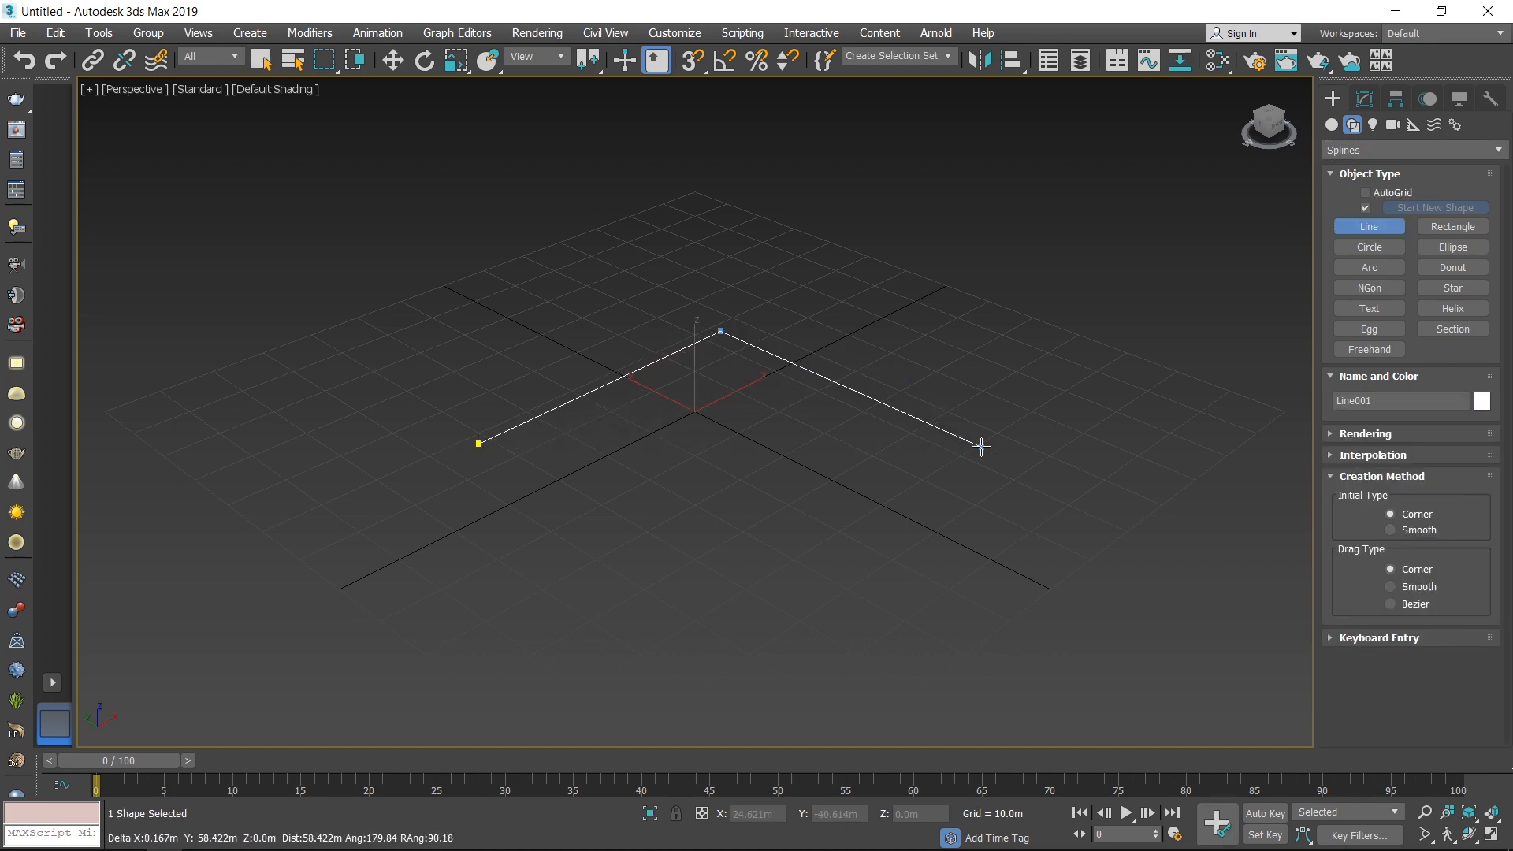
click(981, 447)
click(856, 615)
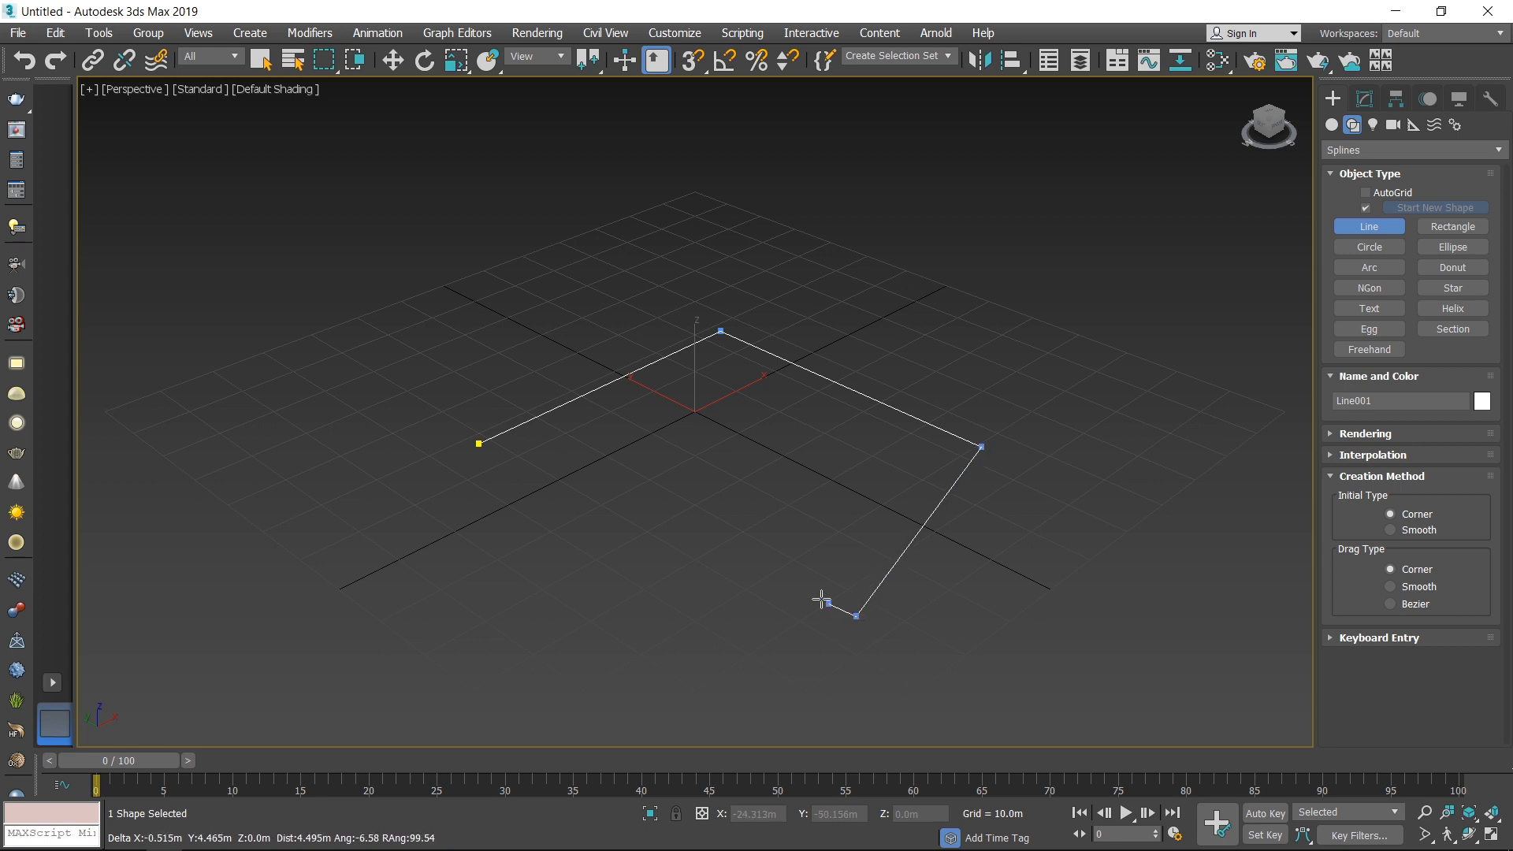
click(738, 510)
click(600, 573)
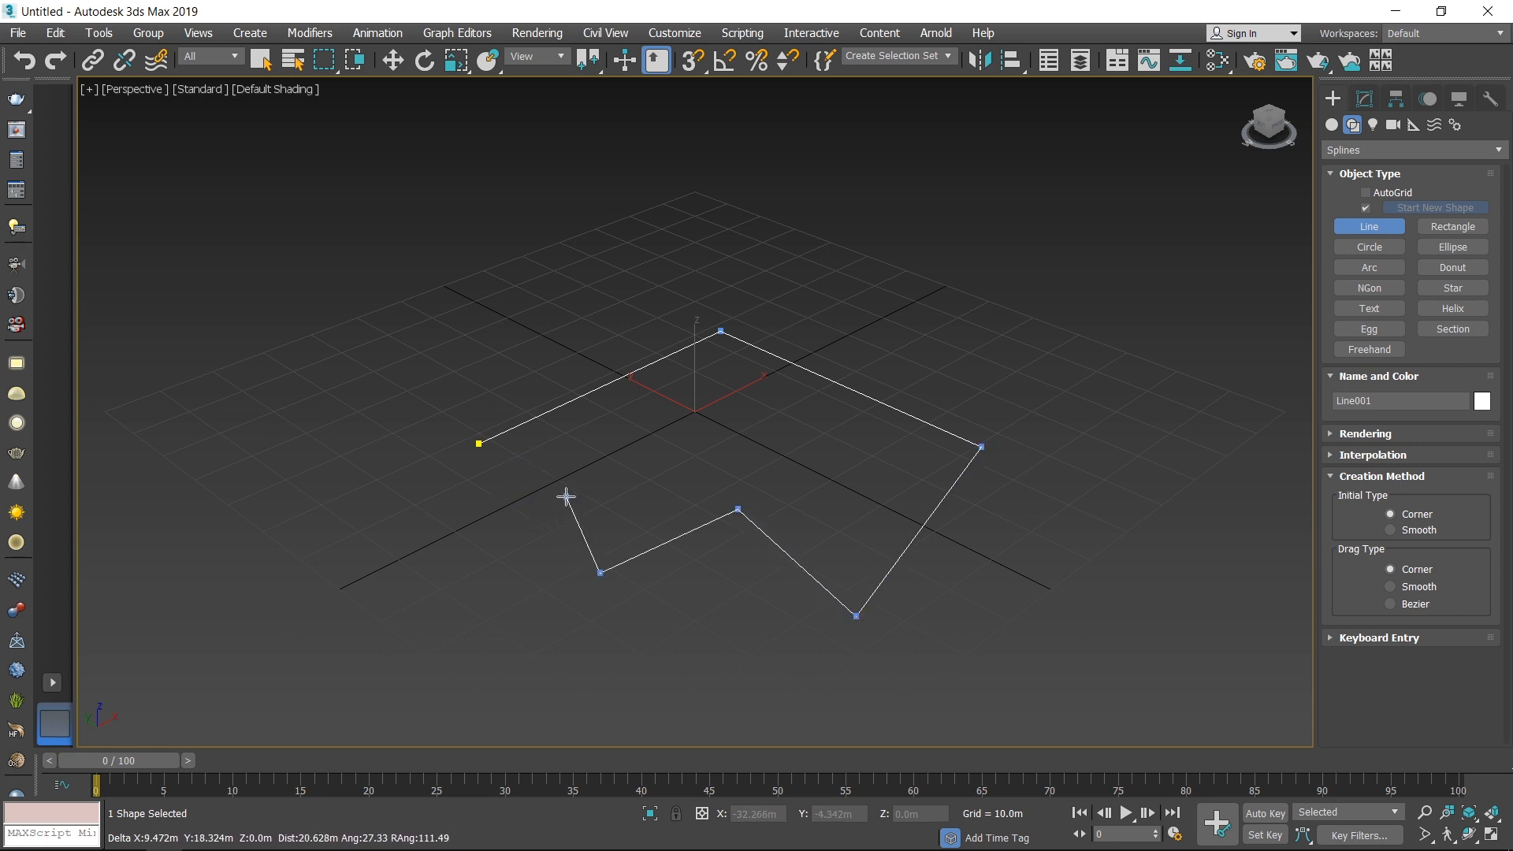
click(480, 446)
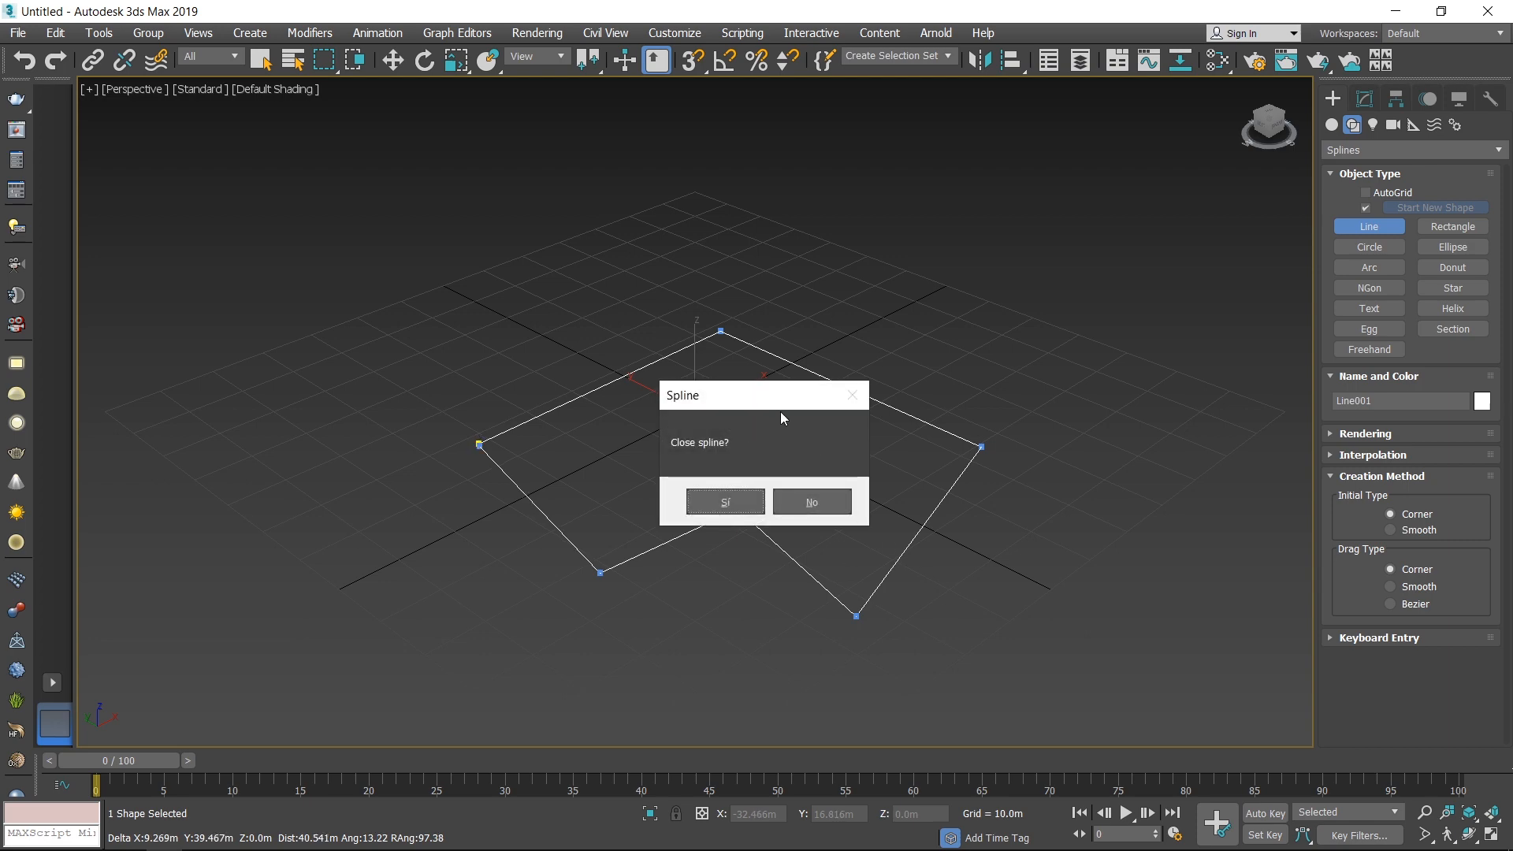
drag(781, 404, 759, 377)
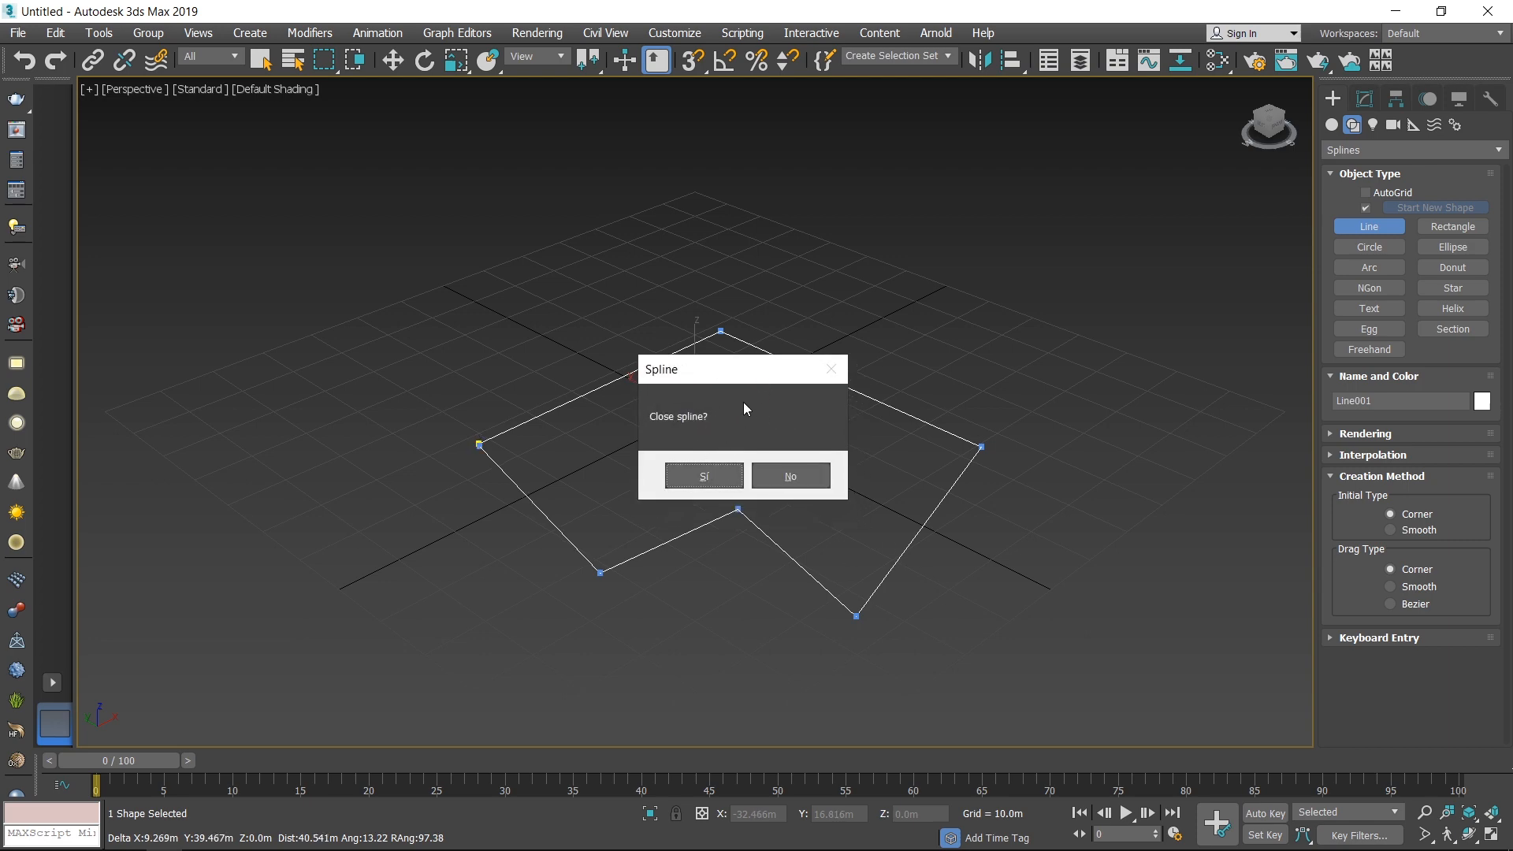
click(710, 489)
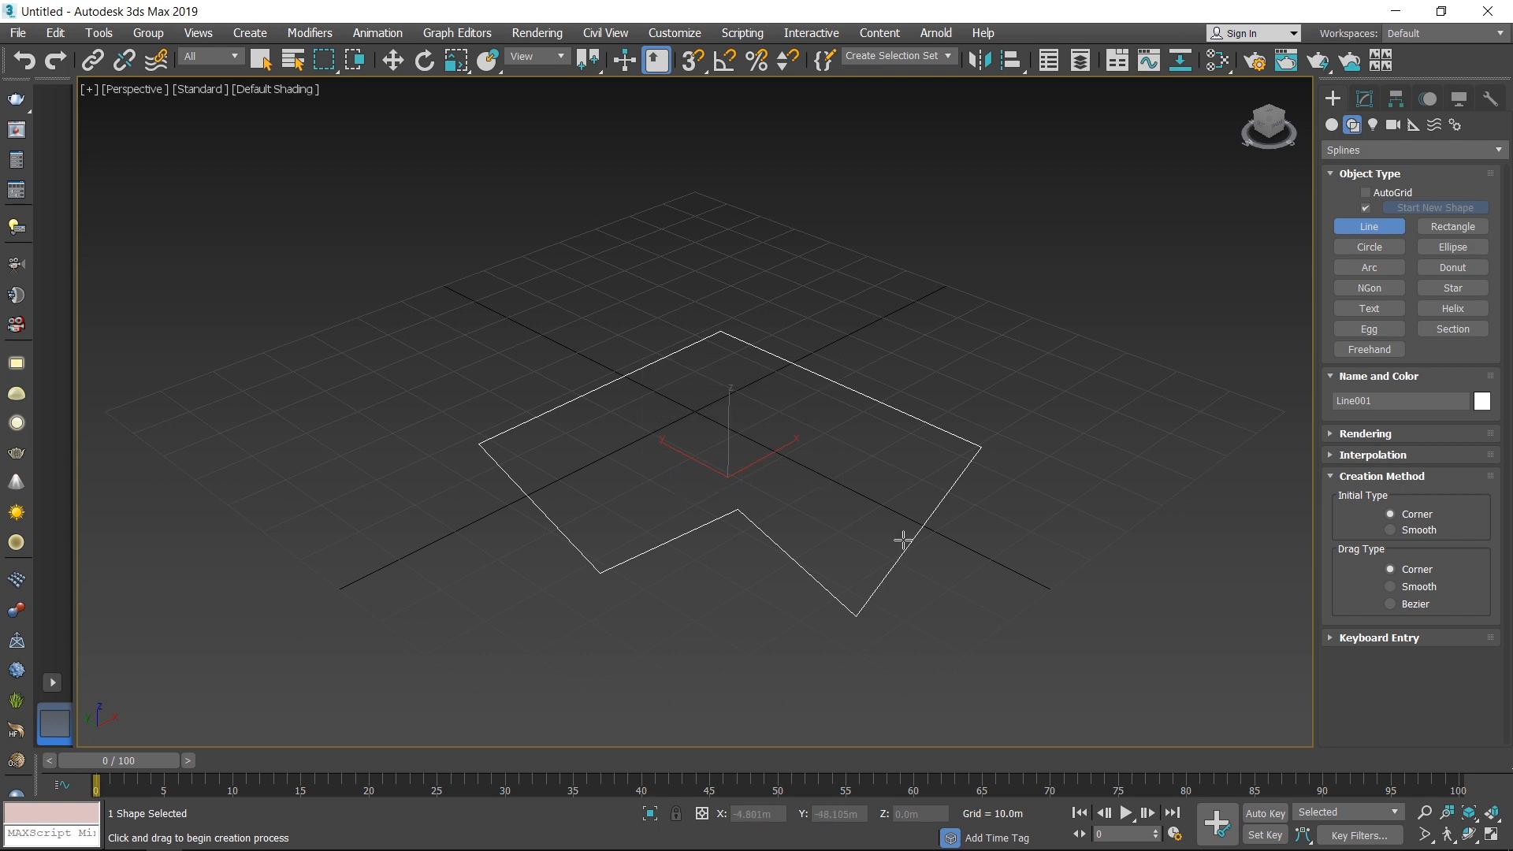
Draw an open Line spline with three vertices behind the closed six-sided shape
mouse_move(903, 540)
alt+middle_down()
mouse_move(706, 526)
mouse_move(753, 557)
mouse_move(764, 602)
mouse_move(959, 565)
mouse_move(789, 556)
mouse_move(891, 528)
alt+middle_up()
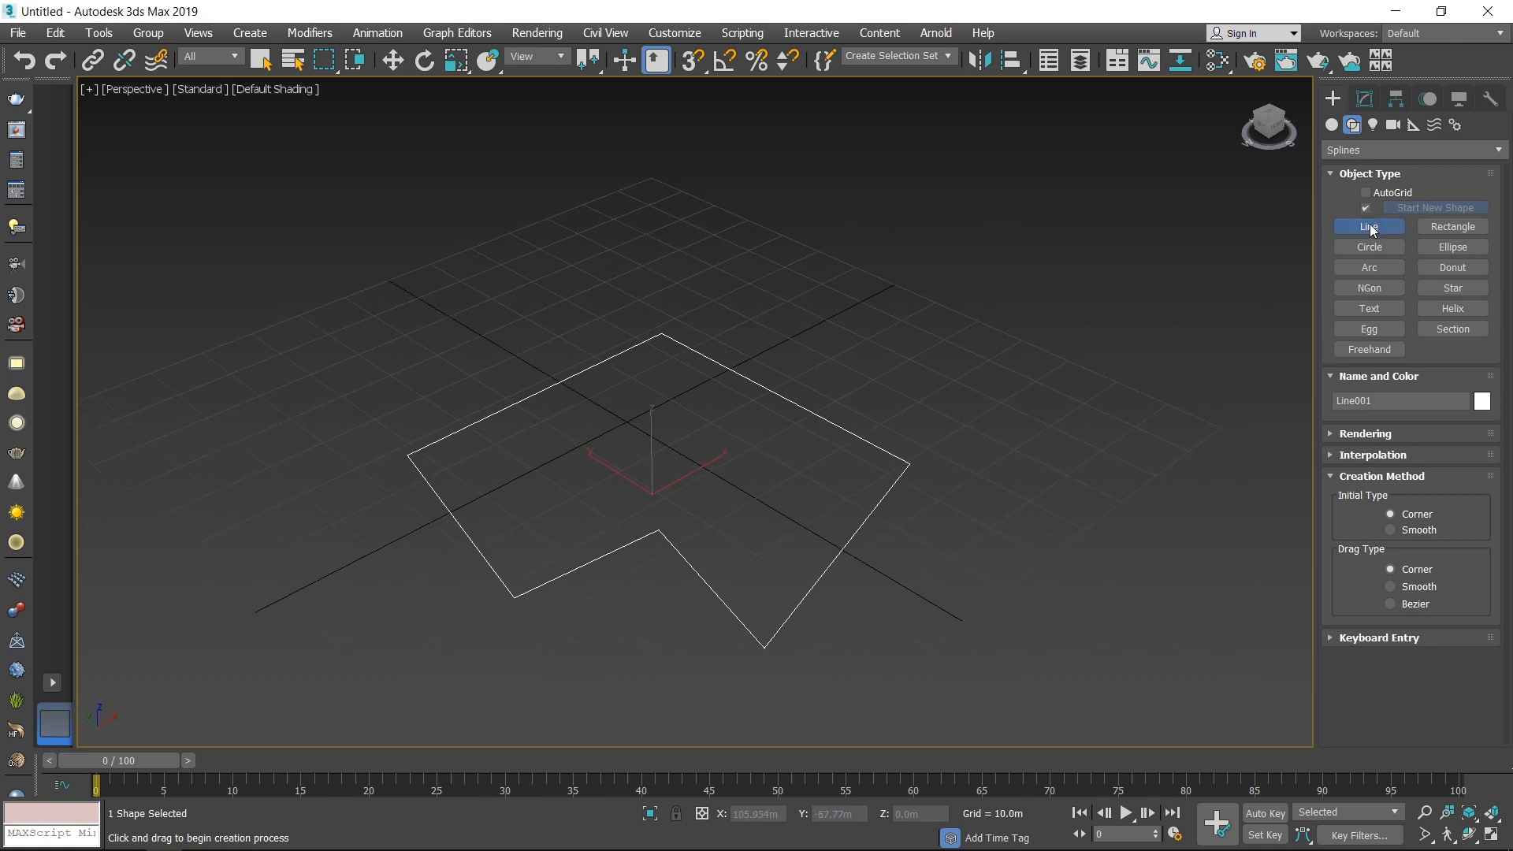
click(599, 280)
click(844, 308)
click(946, 405)
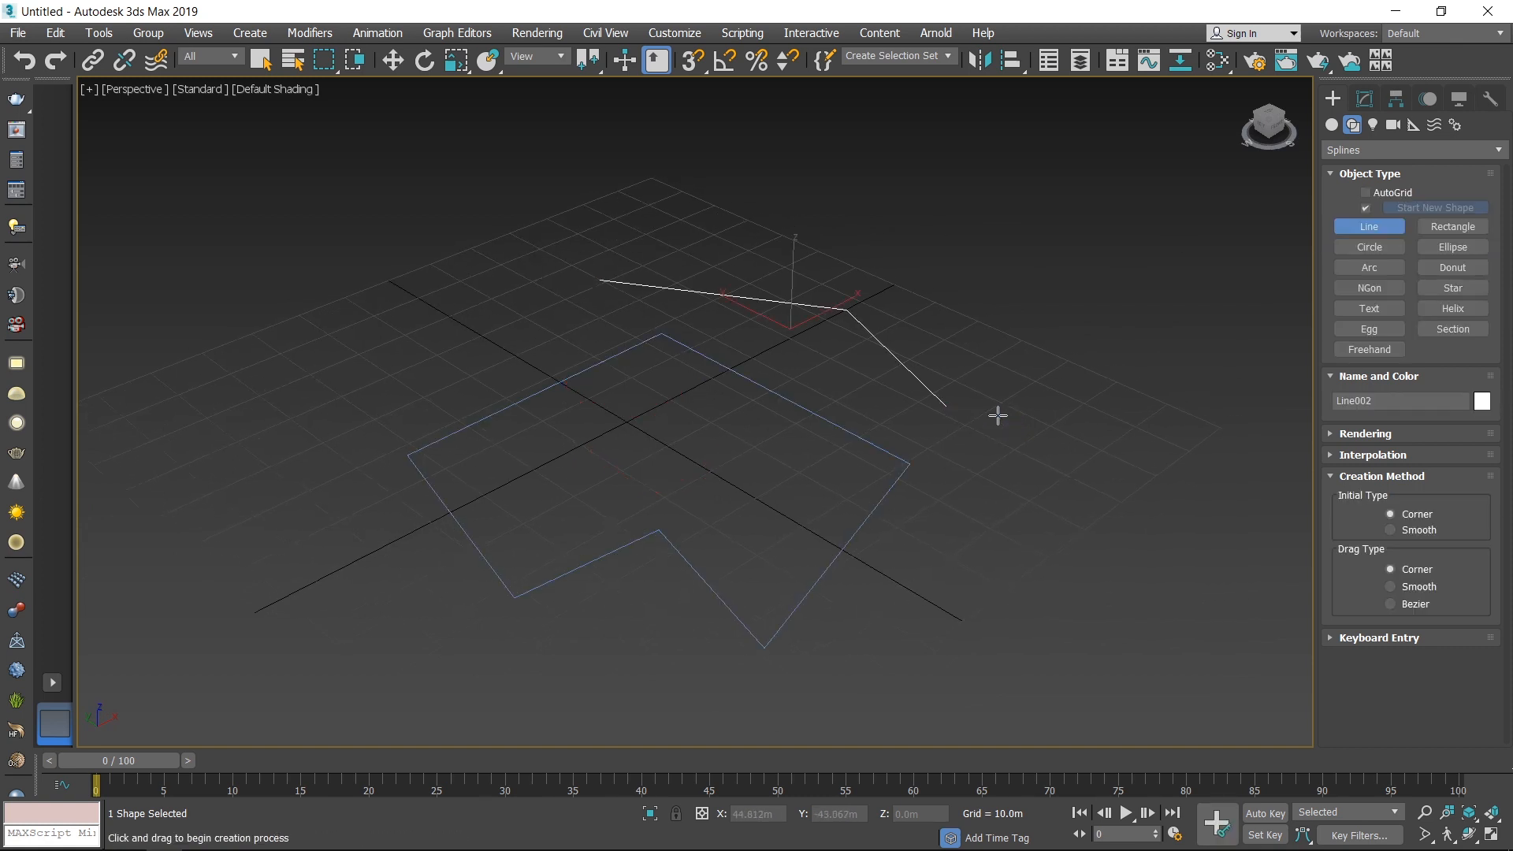
Draw a closed four-vertex Line spline overlapping the left side of the six-sided shape
middle_drag(849, 341, 958, 408)
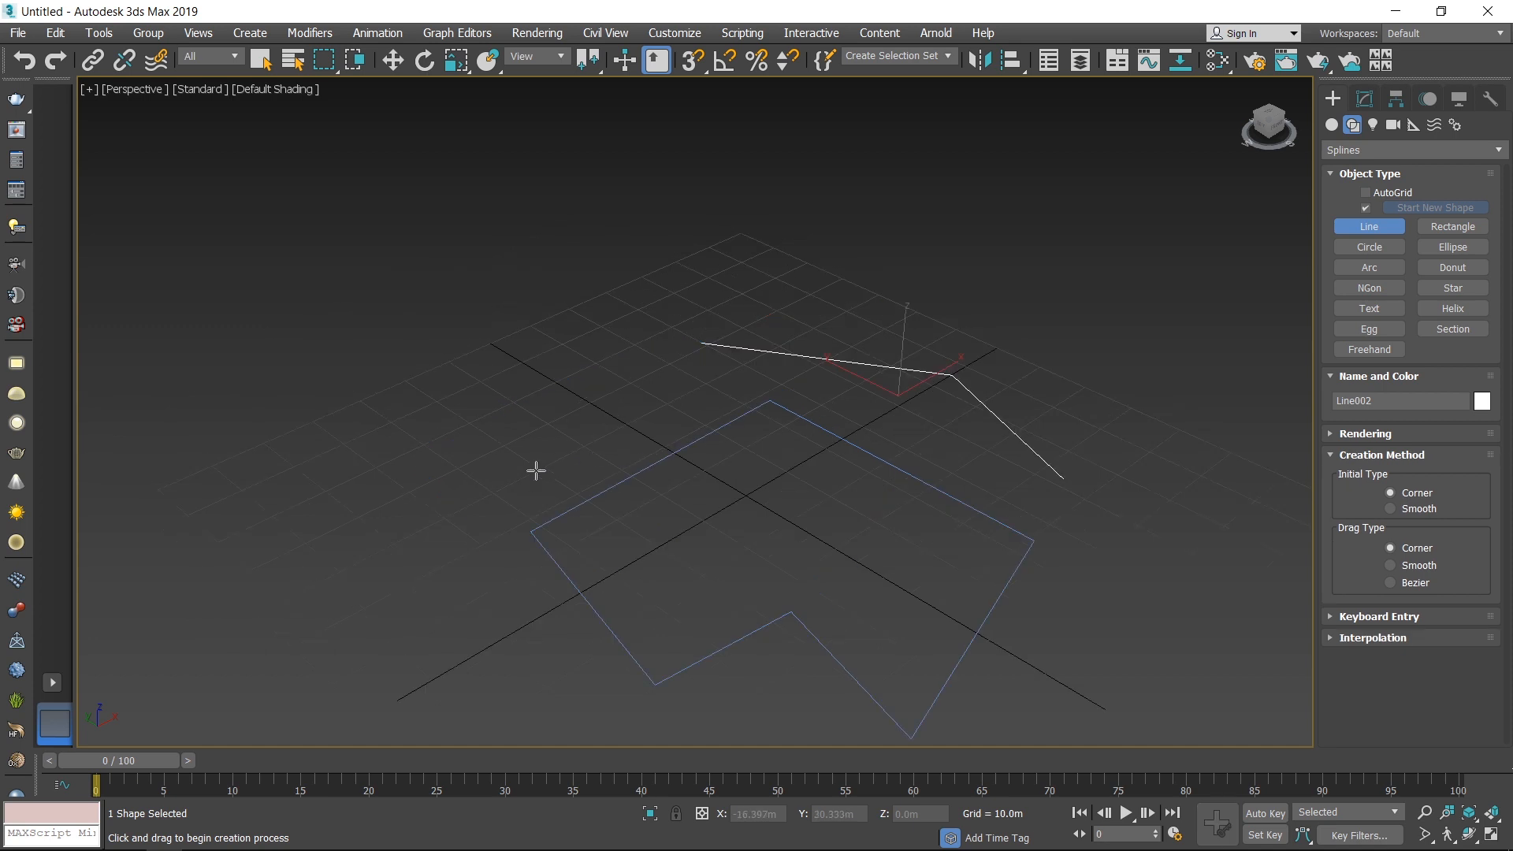
middle_drag(517, 471, 515, 446)
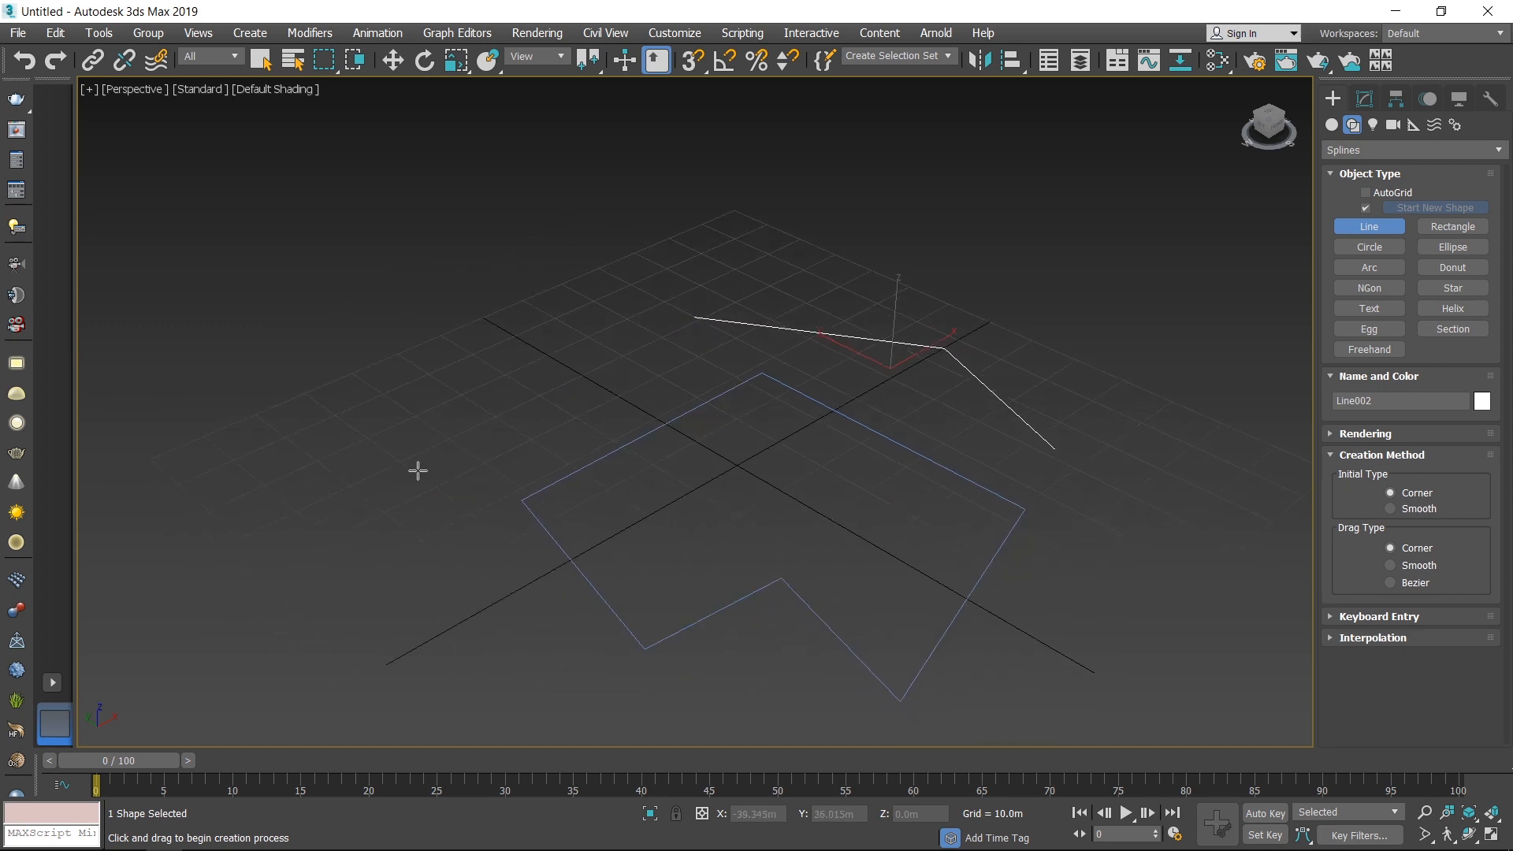
click(377, 447)
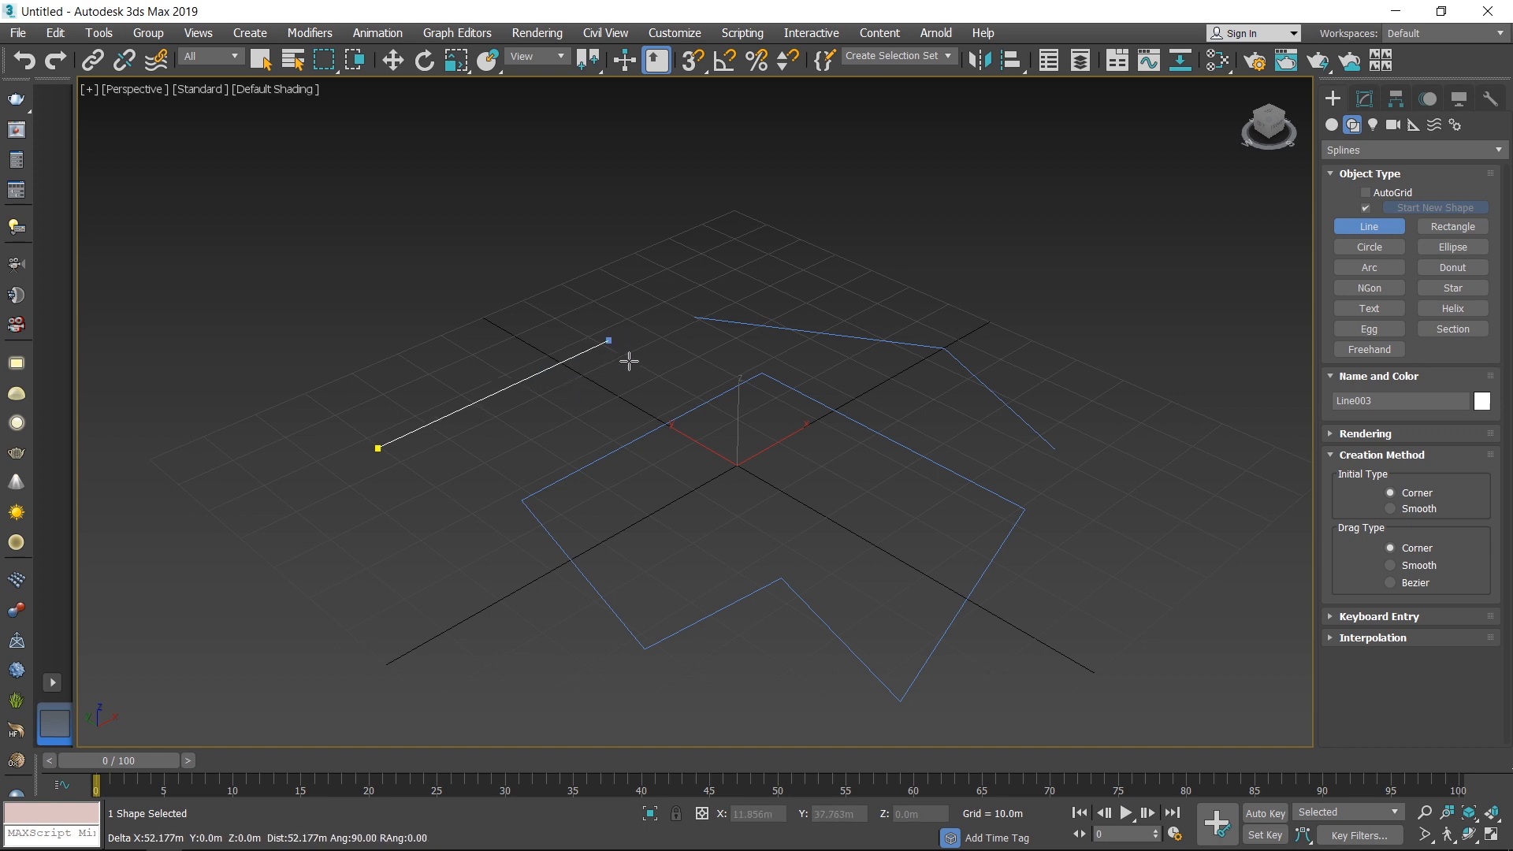
click(563, 376)
click(717, 467)
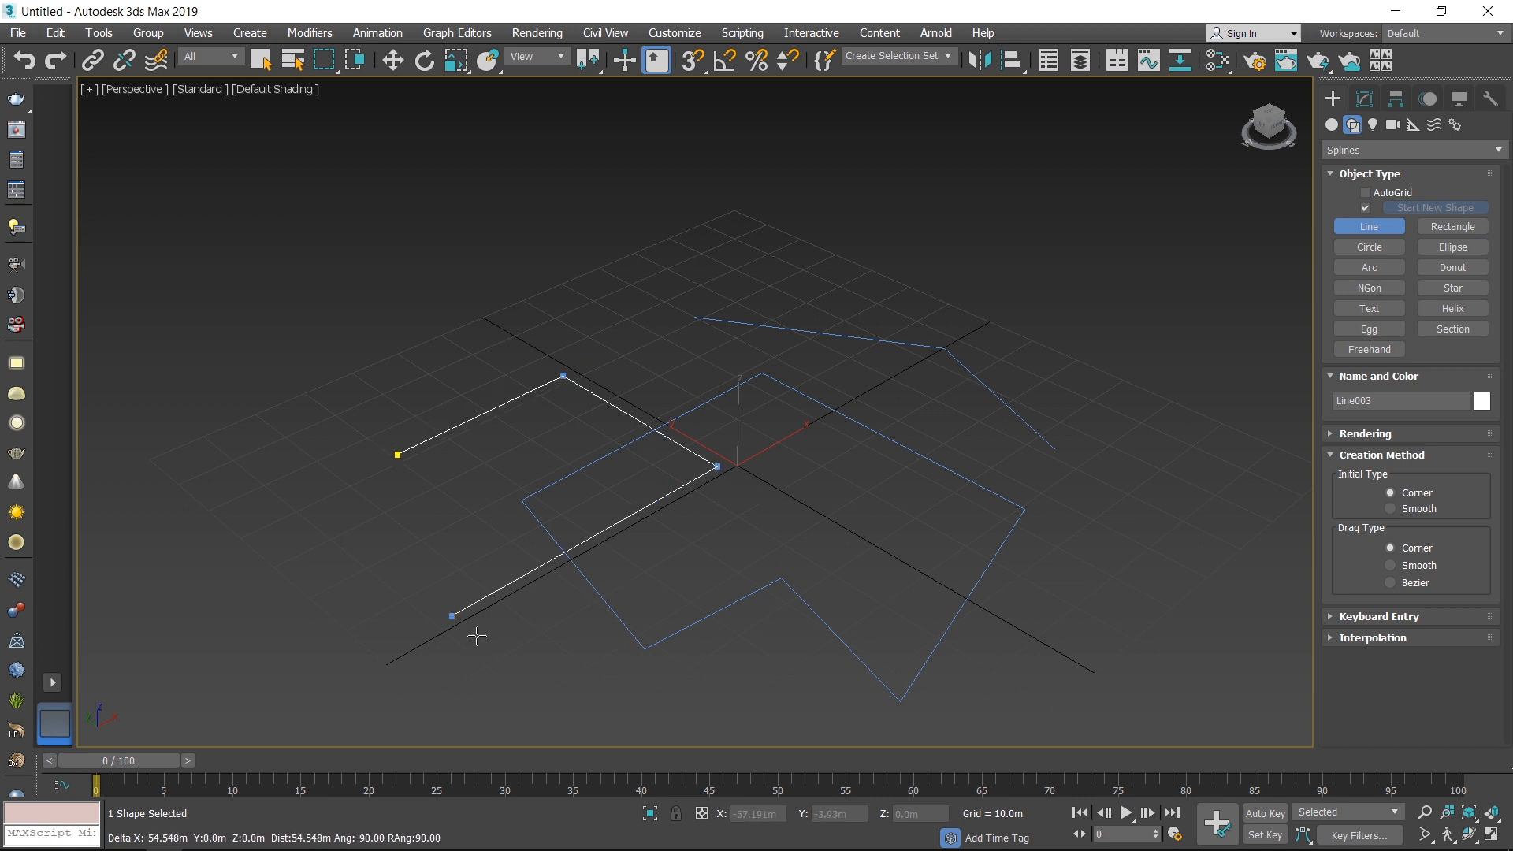
click(395, 449)
click(727, 499)
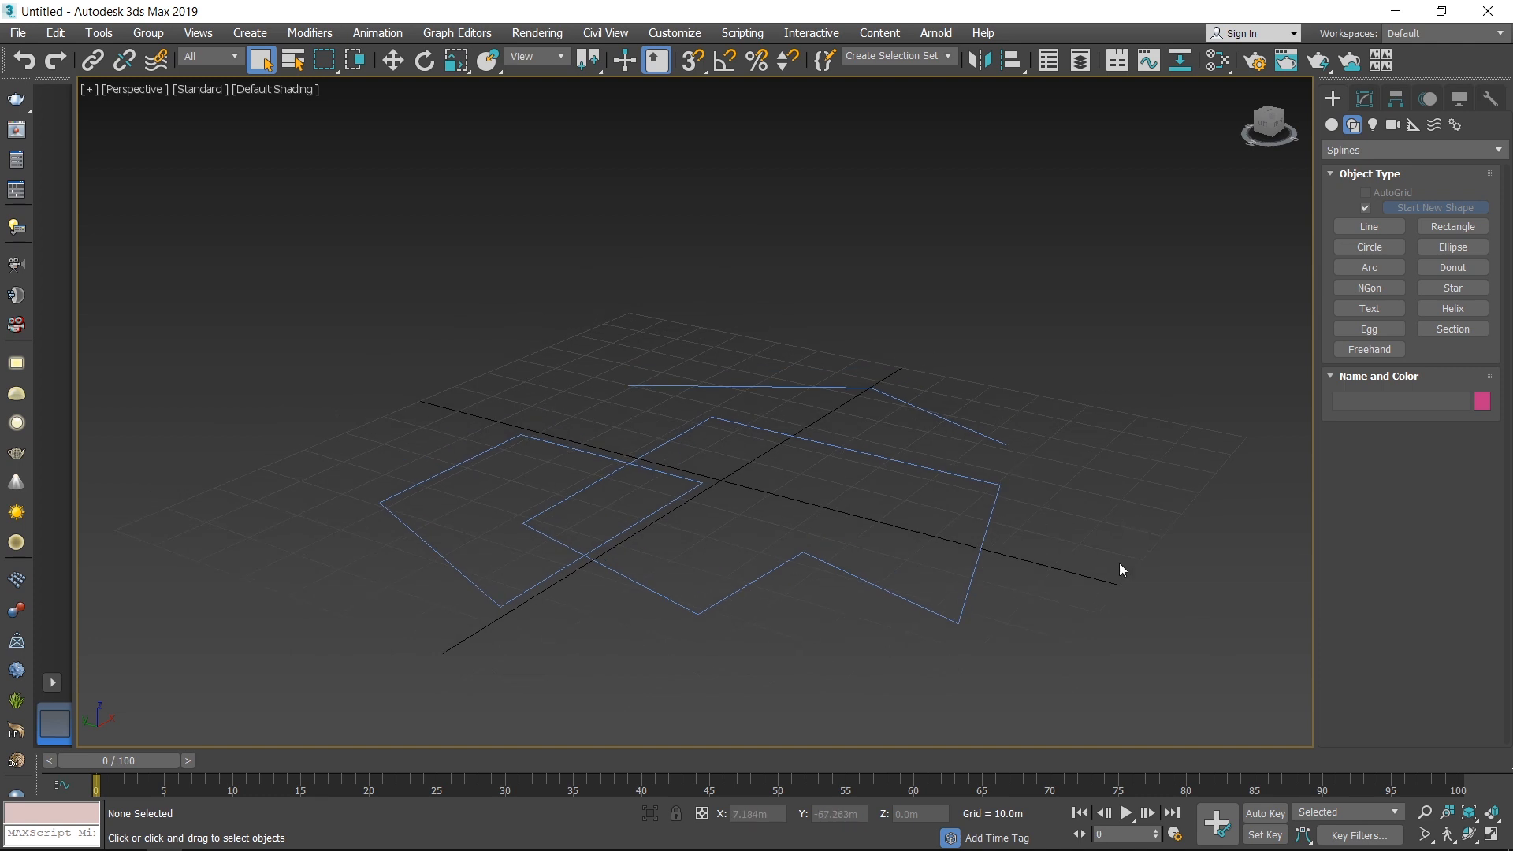
Draw two Rectangle splines, about 46.3 by 45.2 m over the six-sided shape and about 35.3 by 27.3 m beside the four-sided one
click(1449, 227)
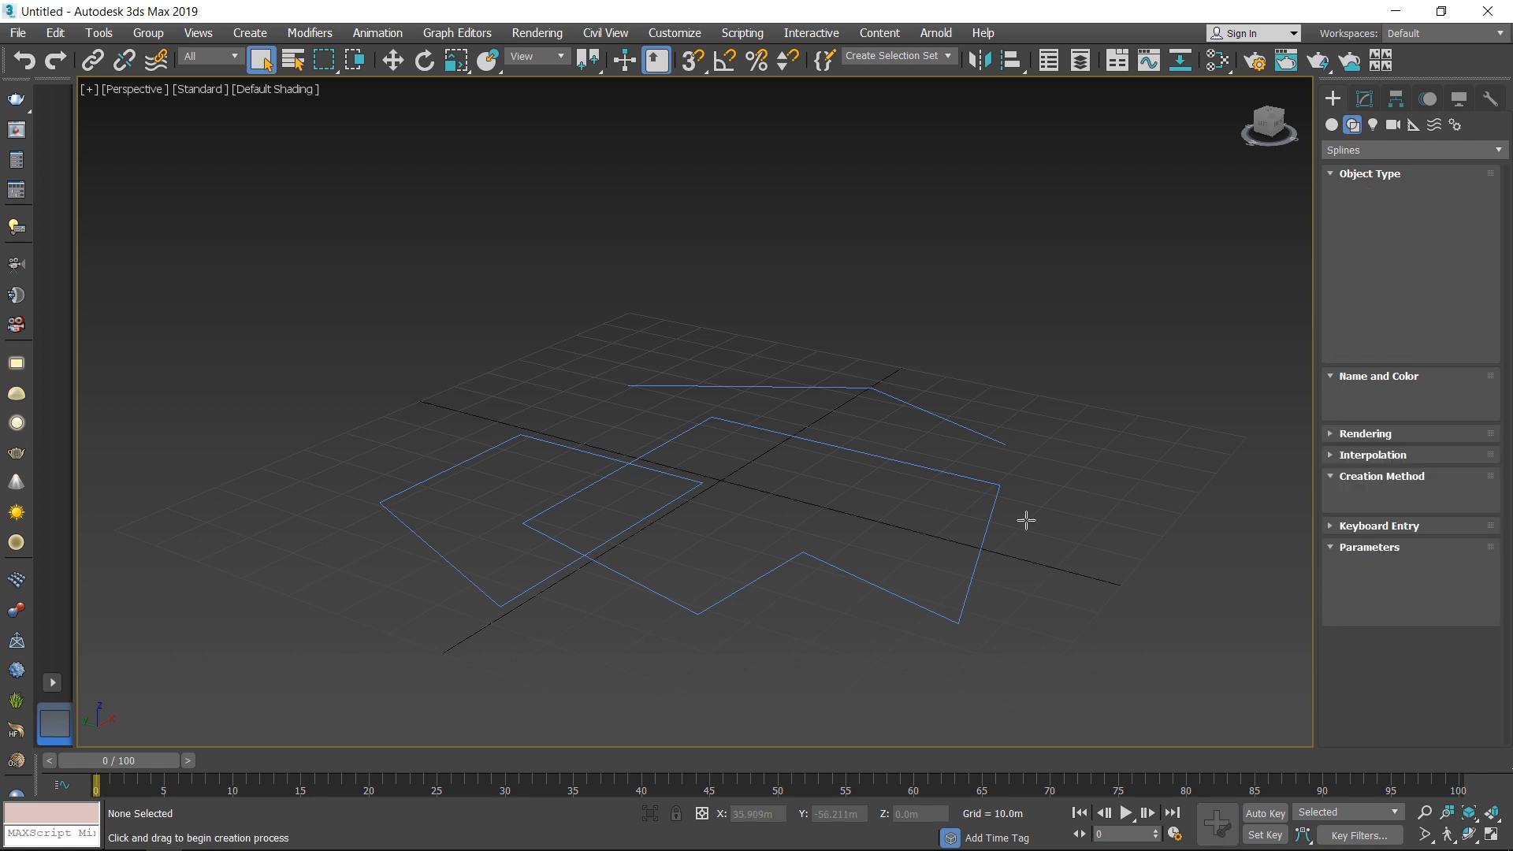
drag(845, 471, 990, 656)
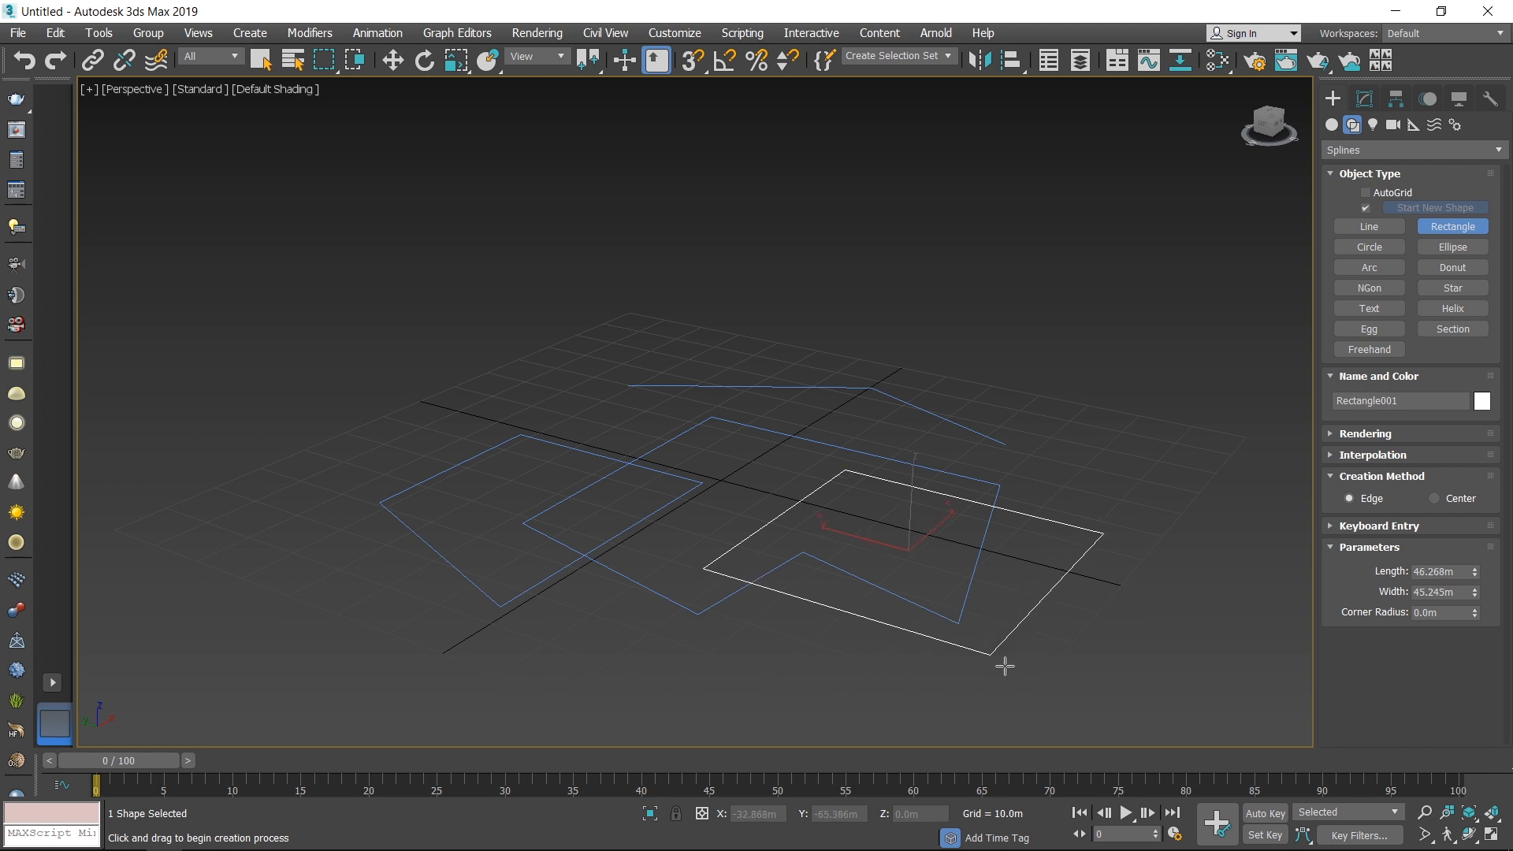
middle_drag(995, 612, 966, 628)
middle_drag(820, 597, 980, 607)
middle_drag(649, 497, 805, 482)
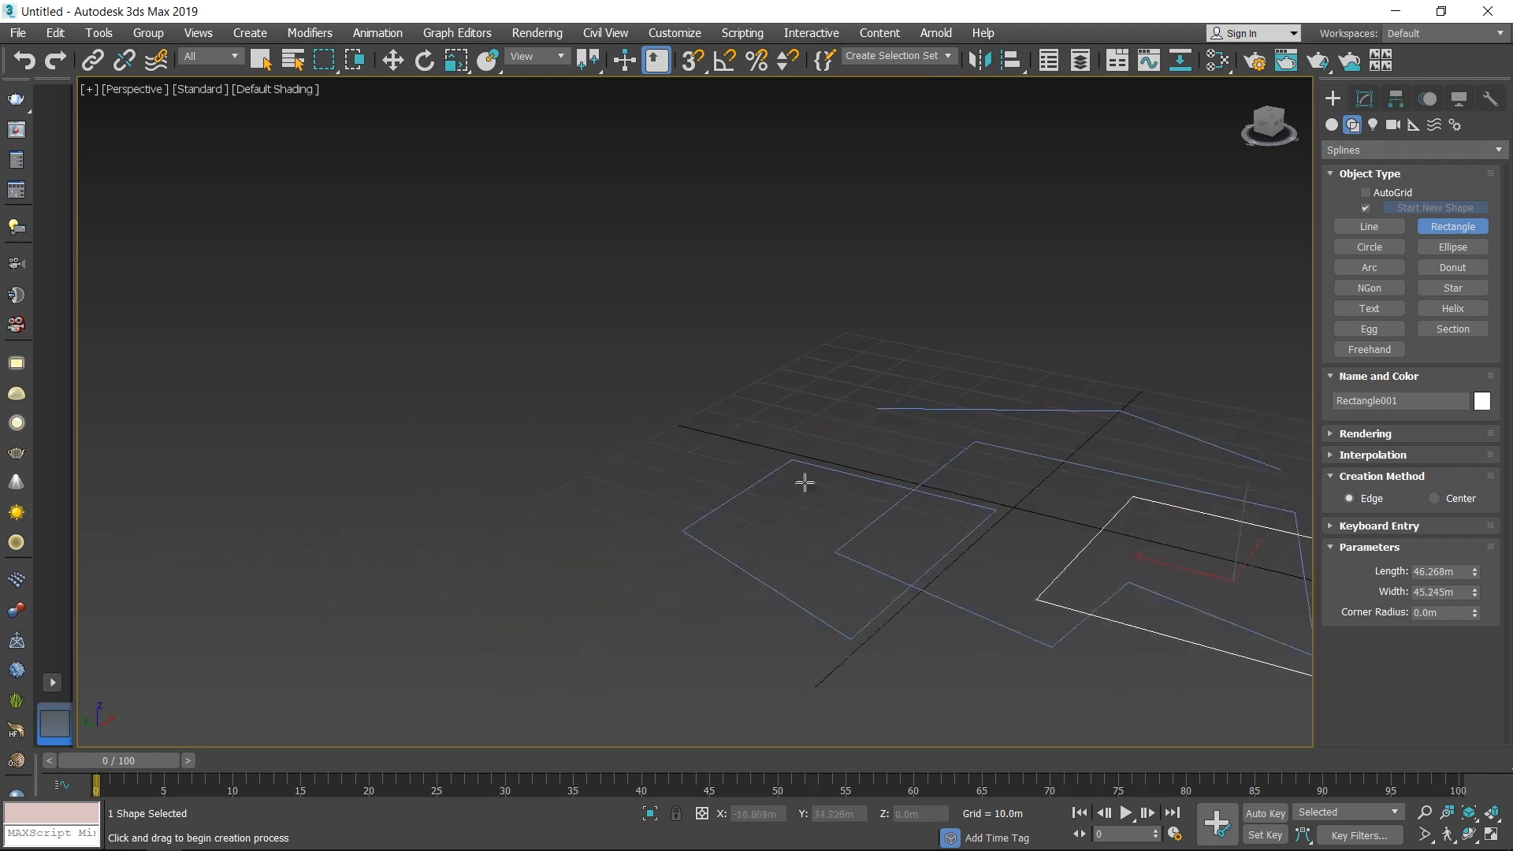
drag(544, 538, 812, 531)
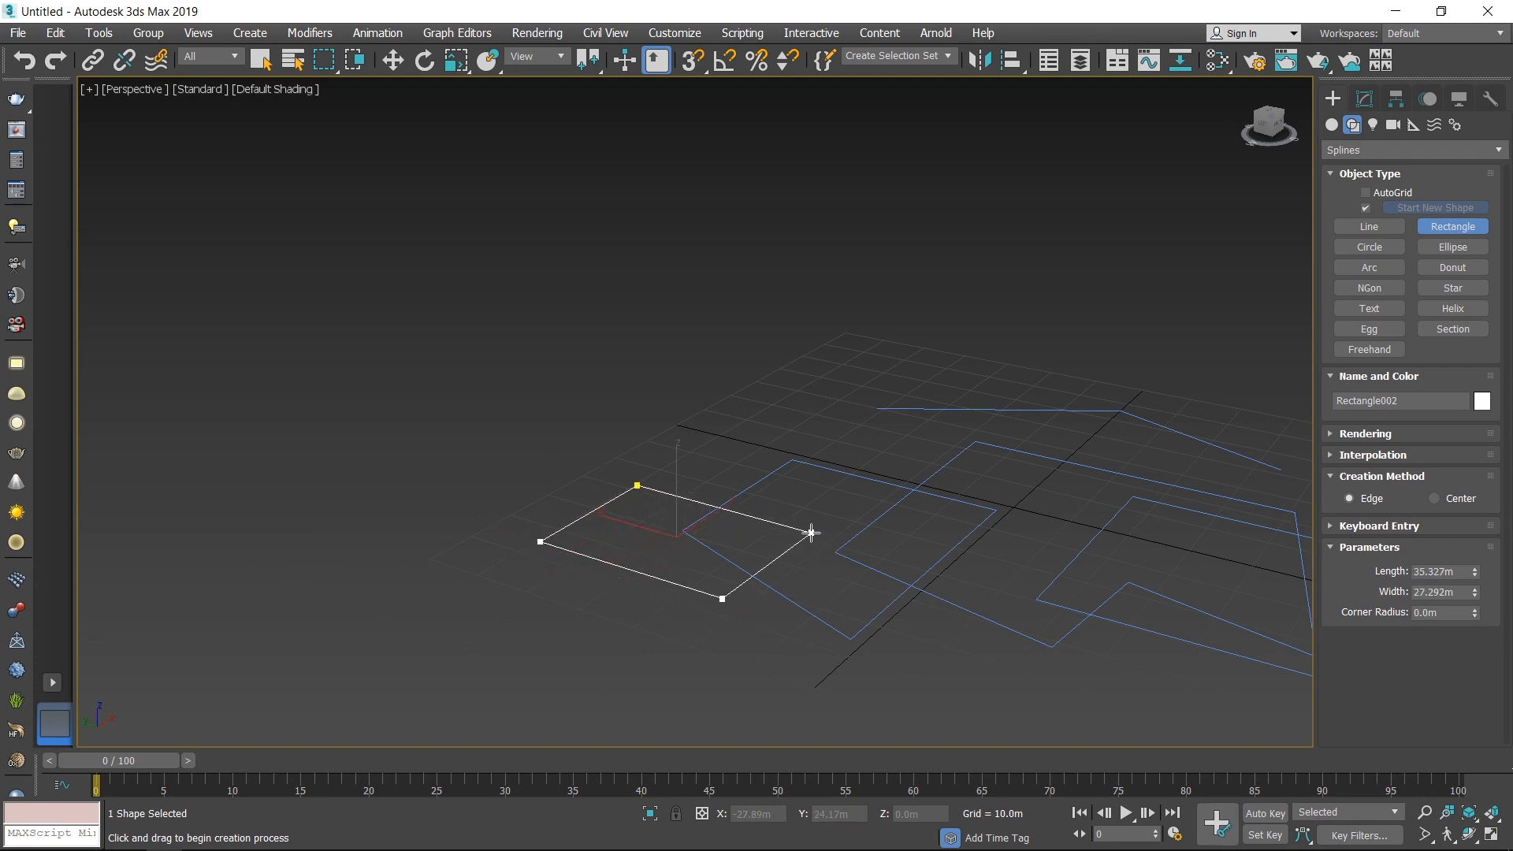
right_click(811, 531)
Draw two Circle splines at the back of the grid, a small one and a larger one with a radius of about 31.9 m
middle_drag(1004, 443, 688, 453)
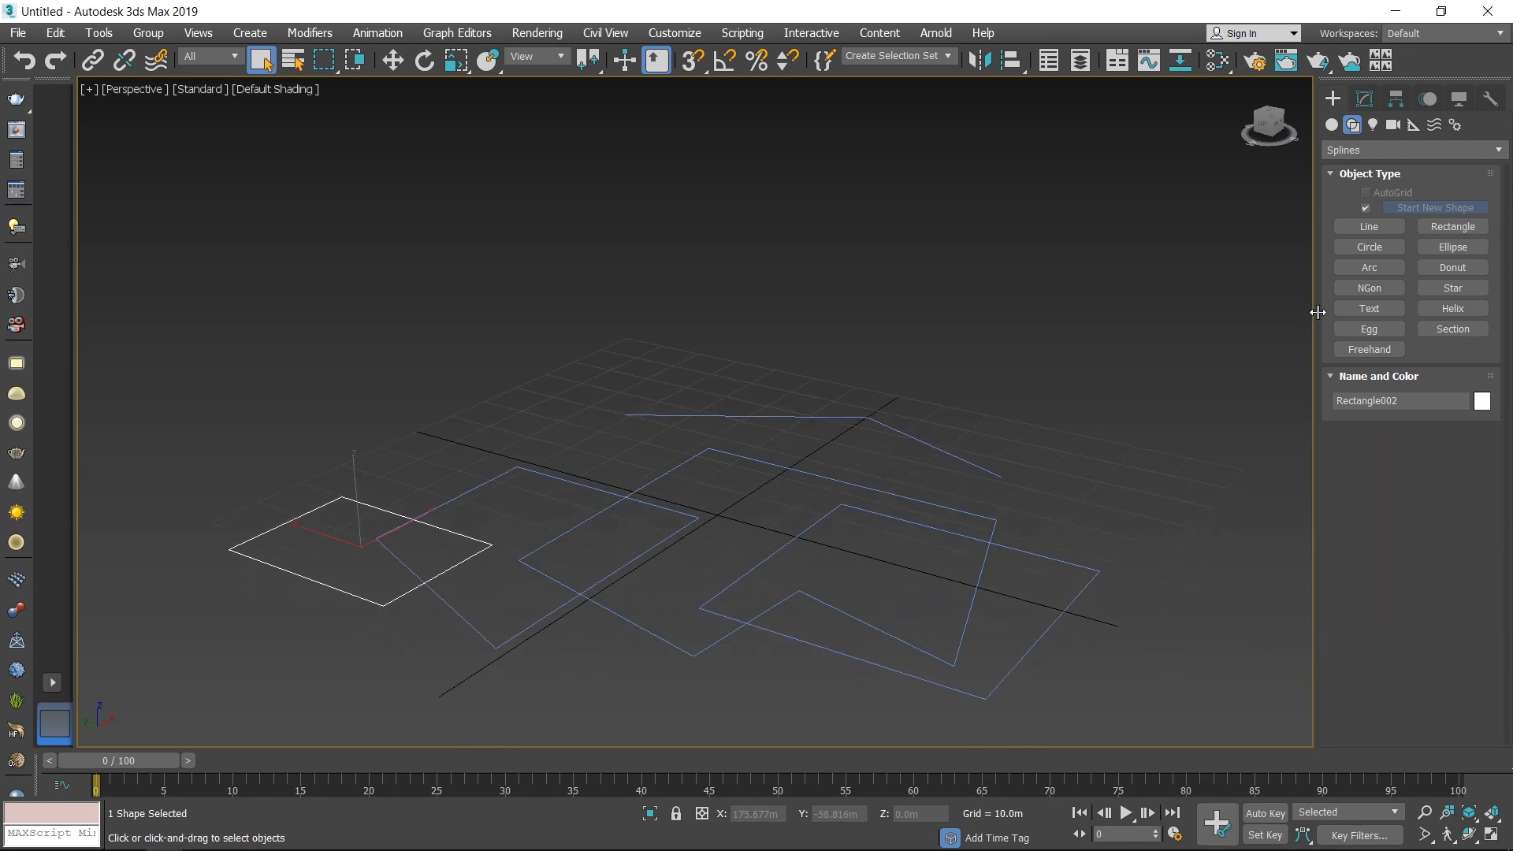
click(1371, 249)
drag(565, 426, 633, 445)
drag(840, 452, 983, 503)
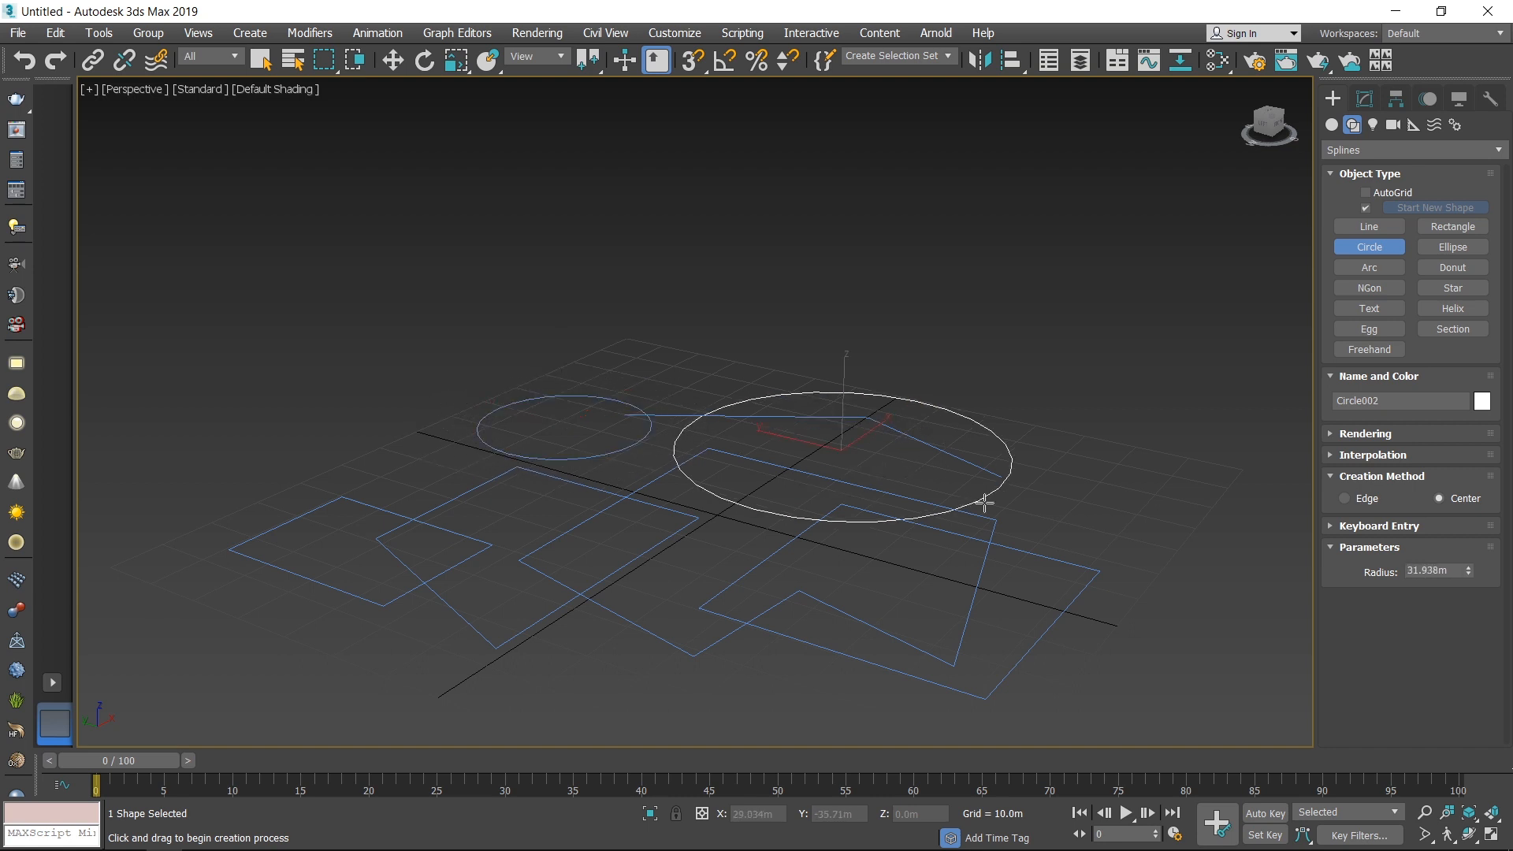
right_click(1031, 503)
Draw two Ellipse splines, one in front of the six-sided shape and a slanted one beyond the larger rectangle
middle_drag(1047, 505, 956, 516)
click(1016, 503)
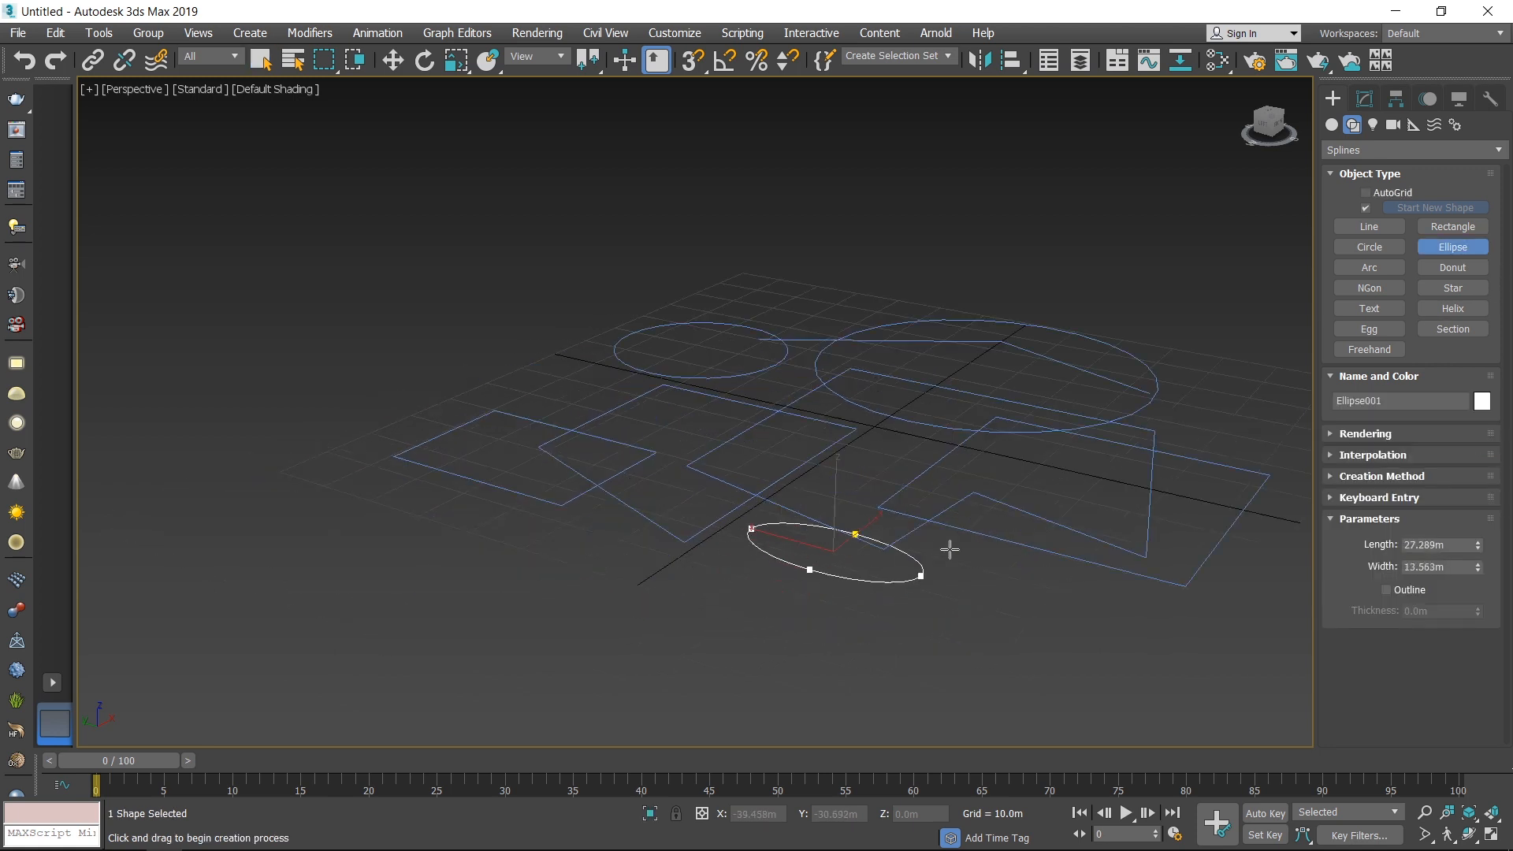
drag(950, 550, 1108, 513)
middle_drag(1108, 513, 885, 483)
drag(1079, 472, 1049, 668)
right_click(1119, 598)
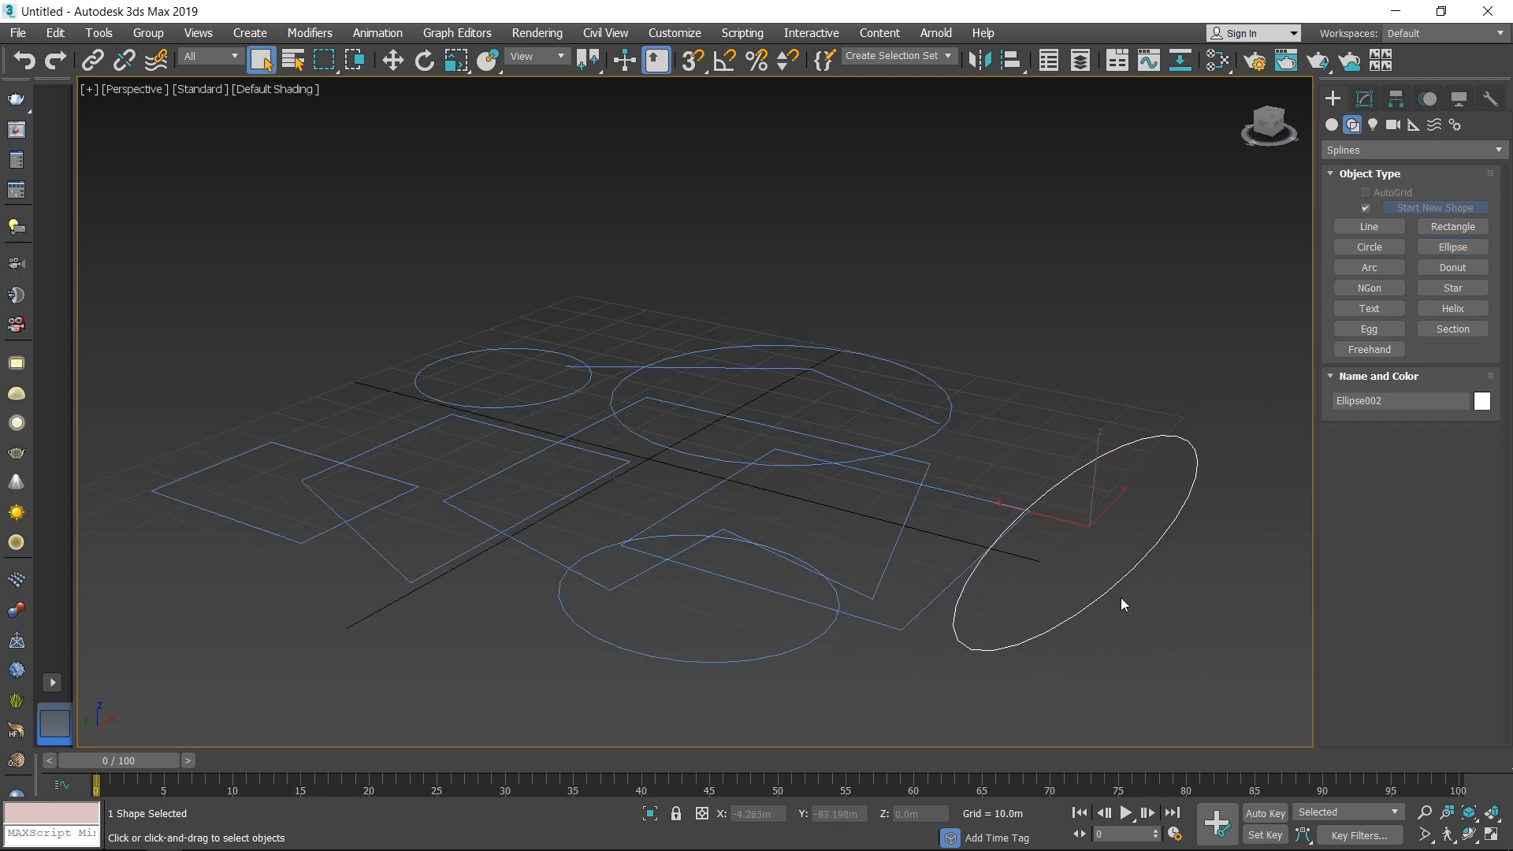
middle_drag(1121, 598, 1091, 588)
Draw an End-End-Middle Arc with a radius of about 24.1 m beside the large circle
click(944, 423)
middle_drag(944, 422, 1008, 435)
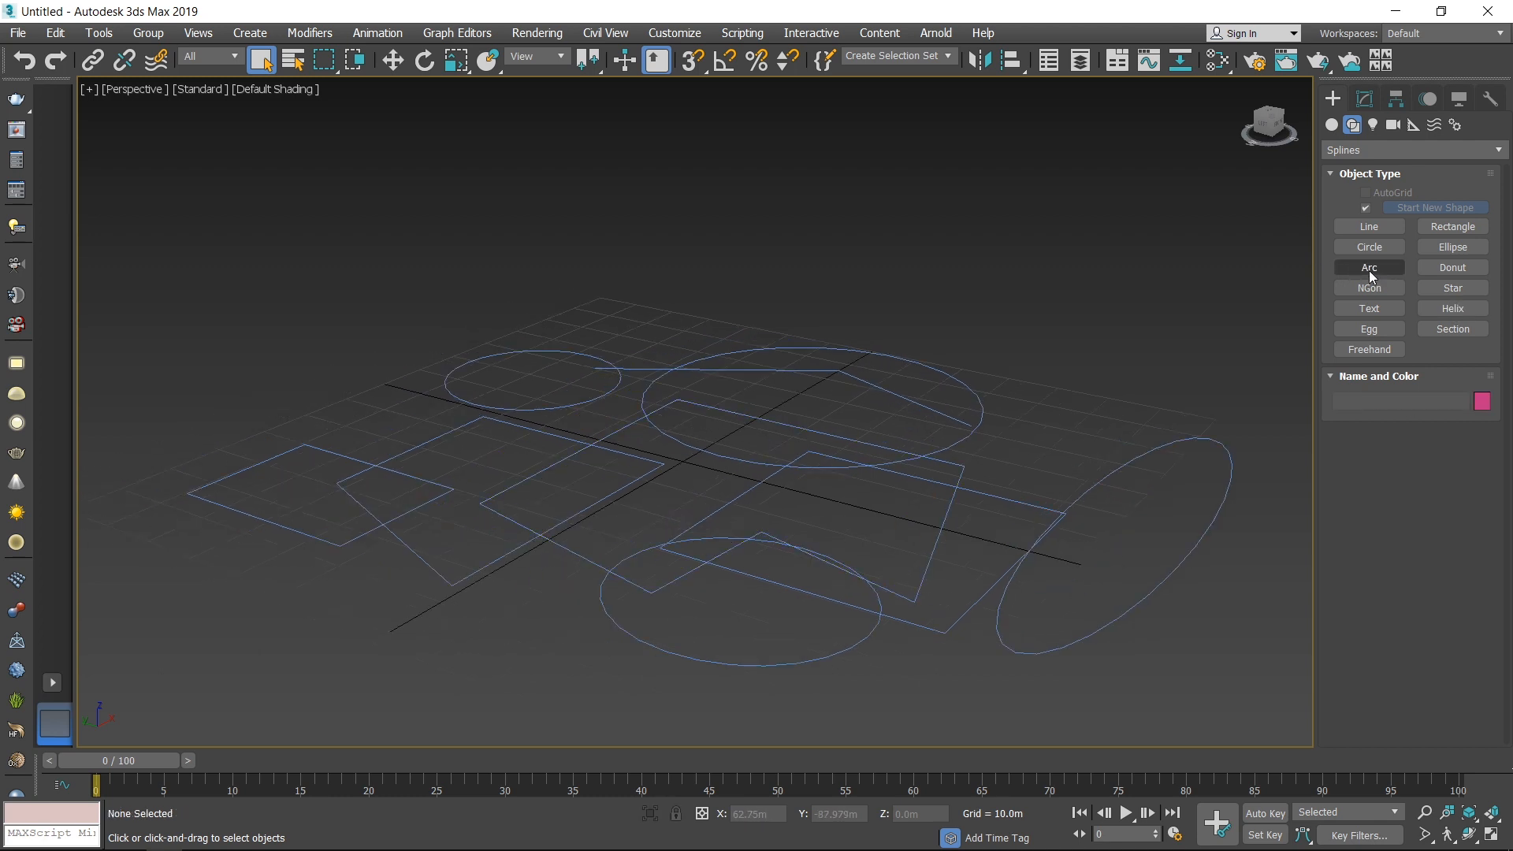
click(1370, 269)
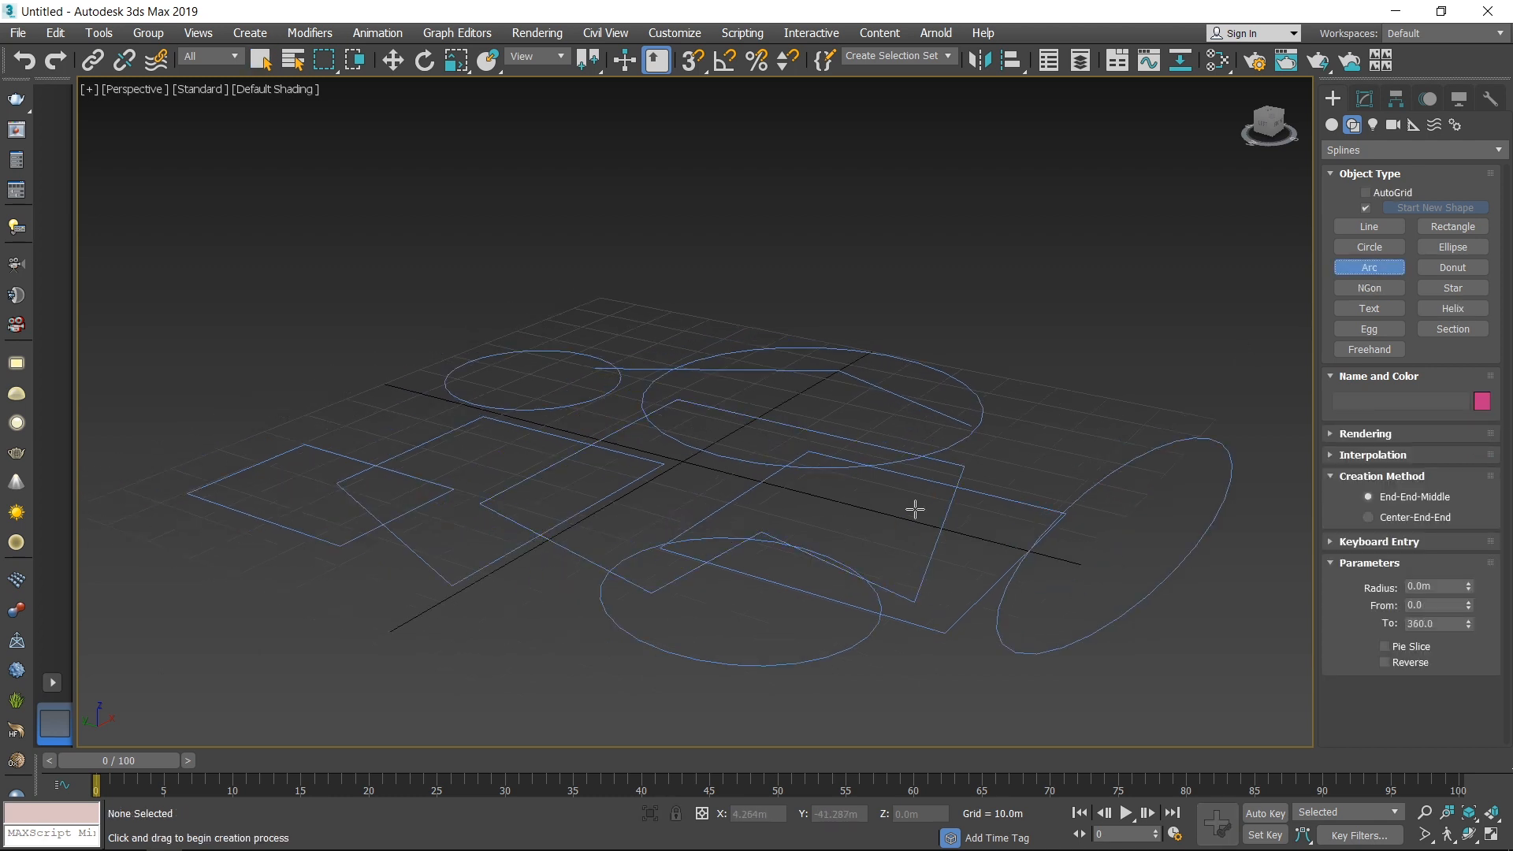
drag(983, 474, 1162, 413)
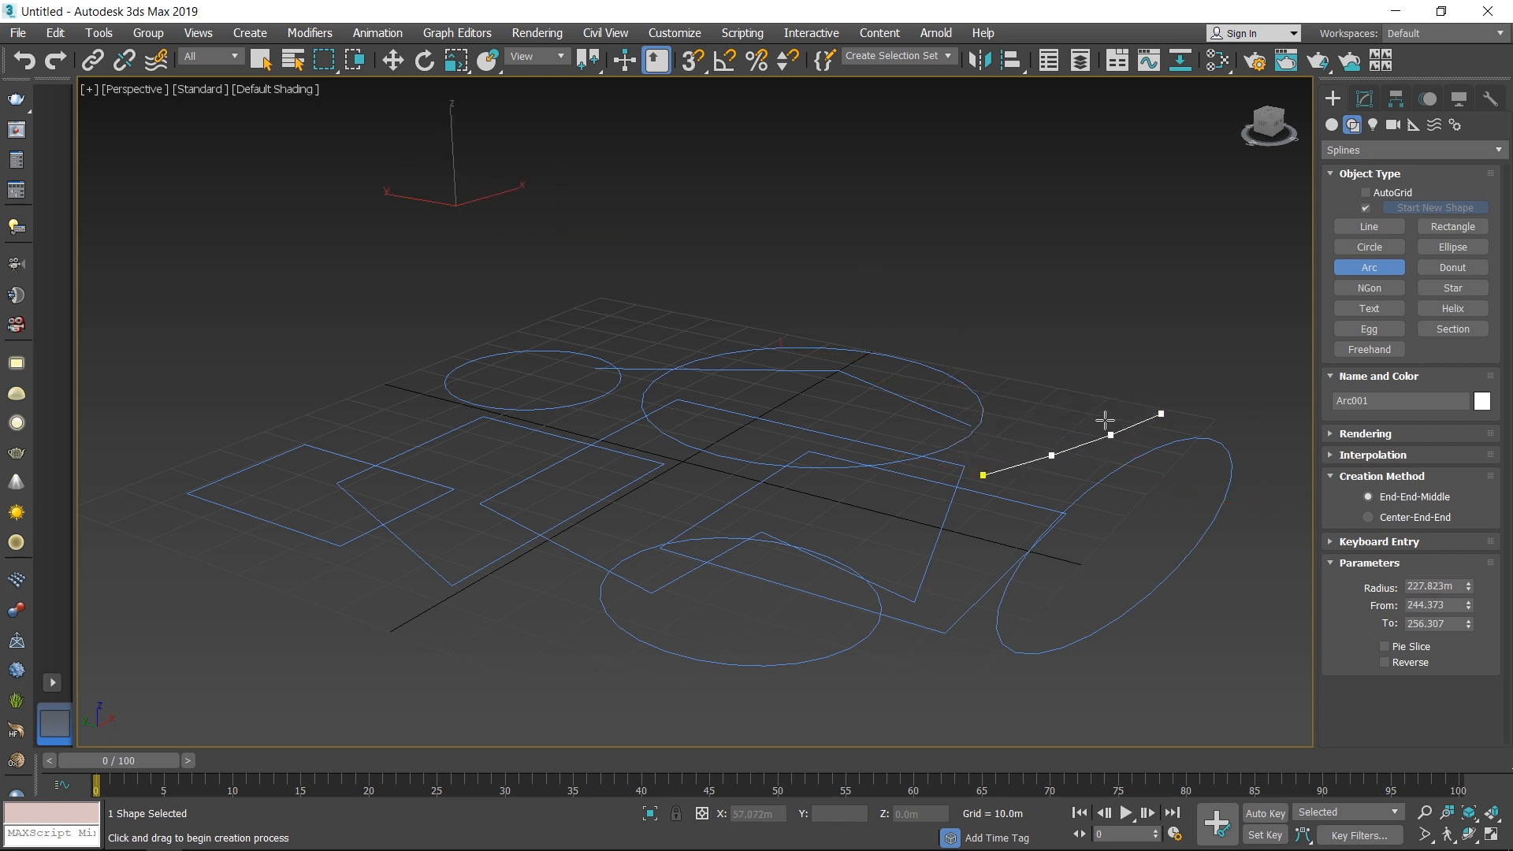
click(1044, 419)
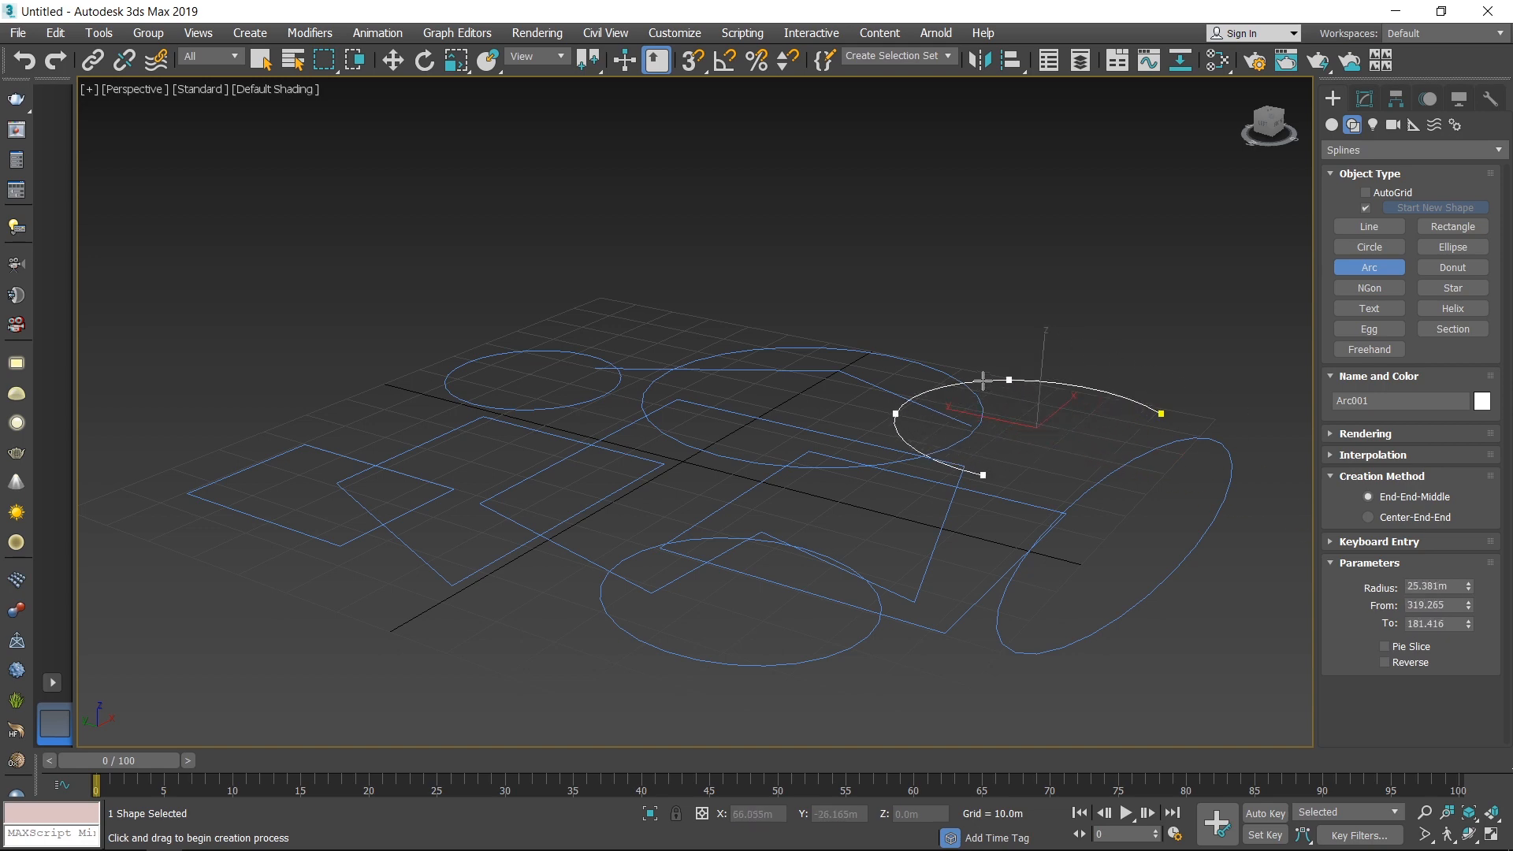
click(1017, 389)
Draw a second Arc with a radius of about 23.8 m in front of the smaller rectangle
middle_drag(1034, 439, 938, 496)
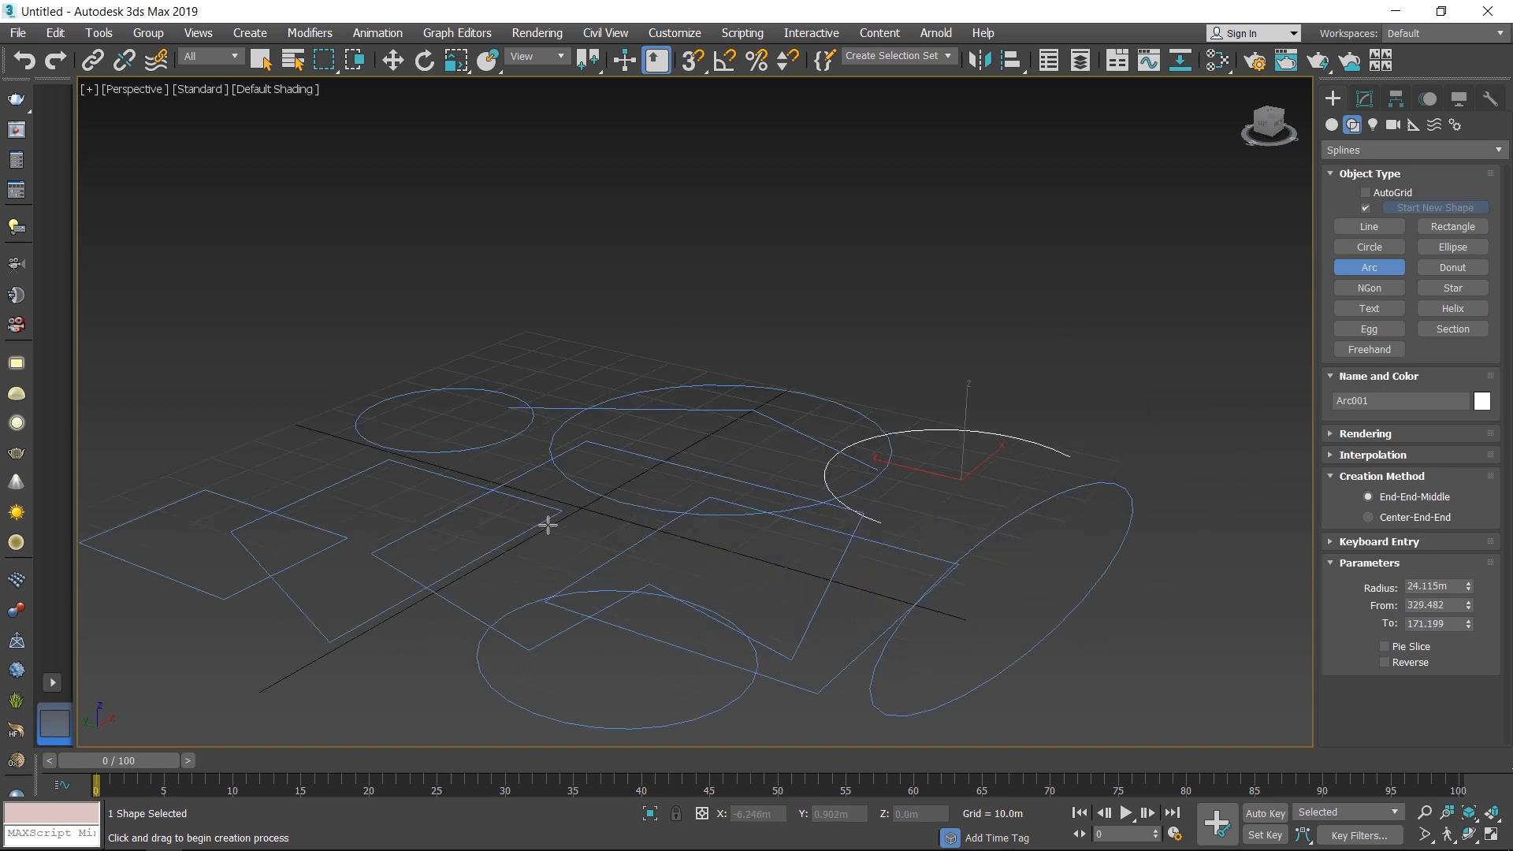
middle_drag(107, 646, 366, 637)
drag(318, 617, 608, 635)
click(442, 584)
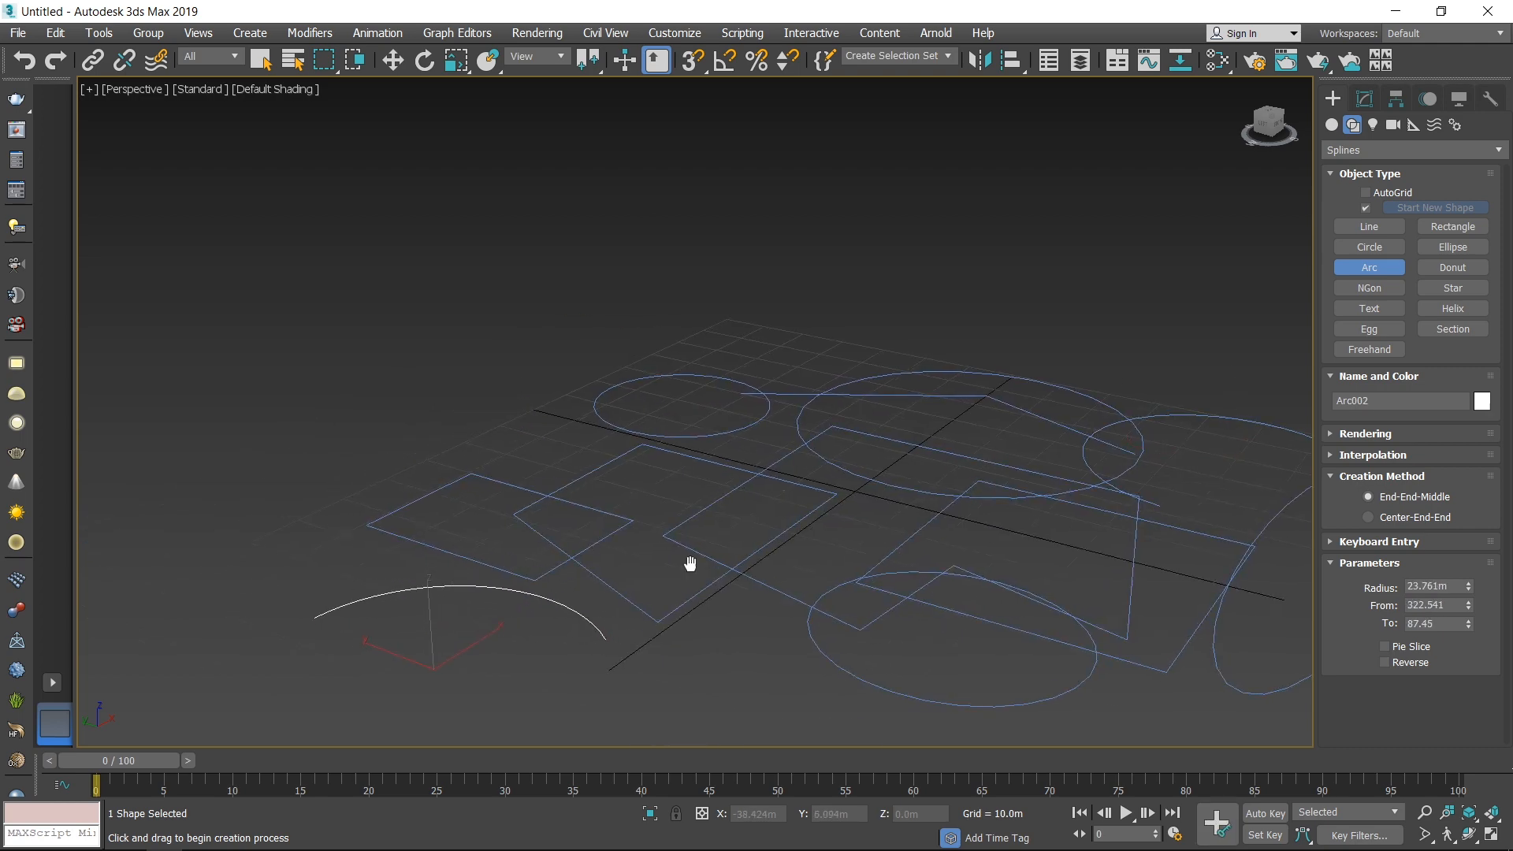
right_click(669, 537)
Draw a Donut spline behind the smaller rectangle with radii of about 47.1 m and 25.6 m
middle_drag(704, 555, 586, 540)
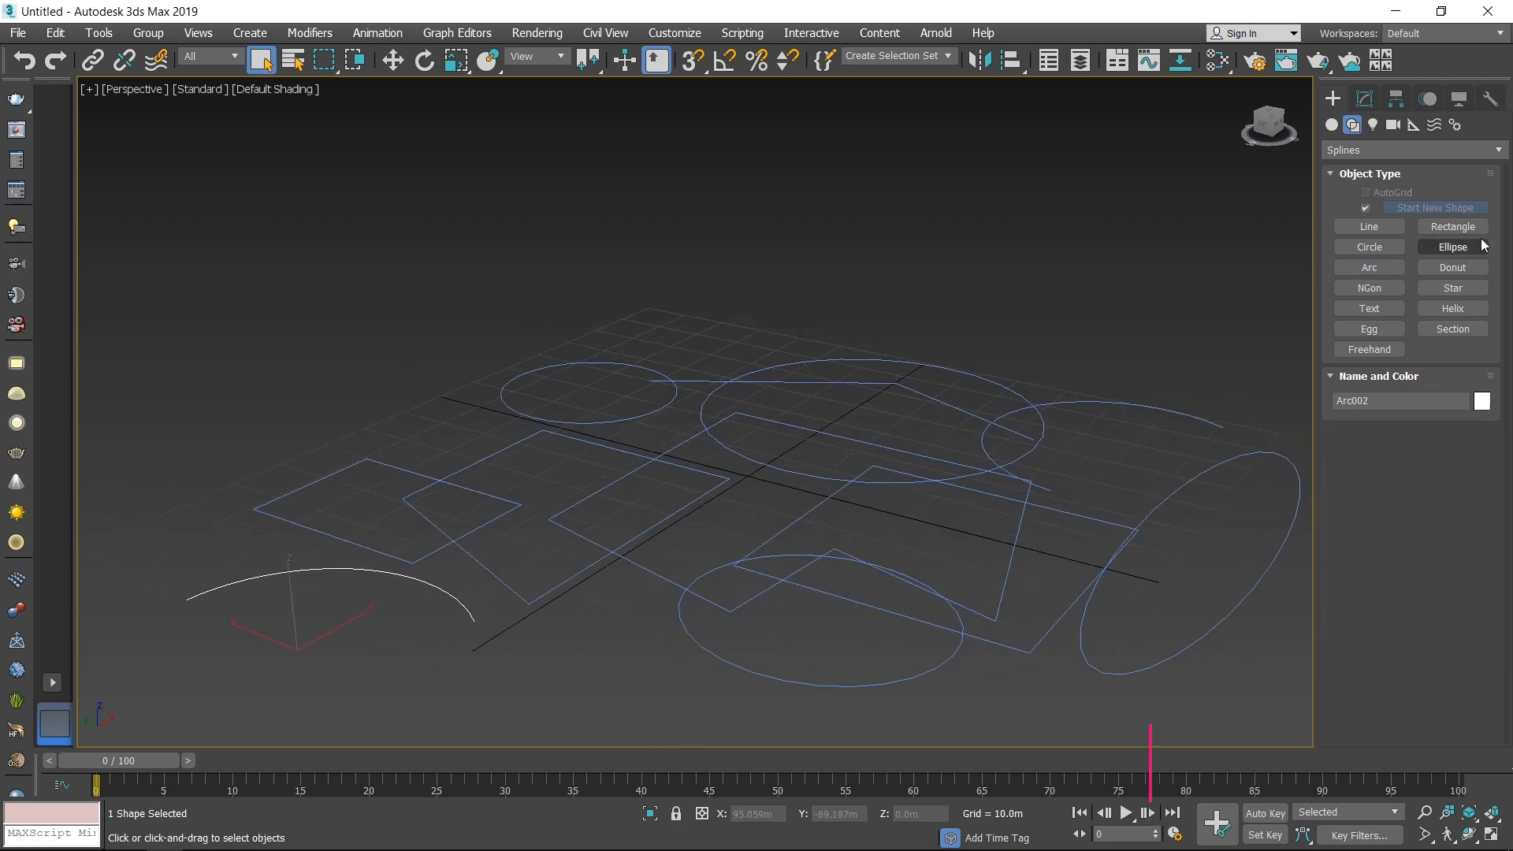
click(1453, 268)
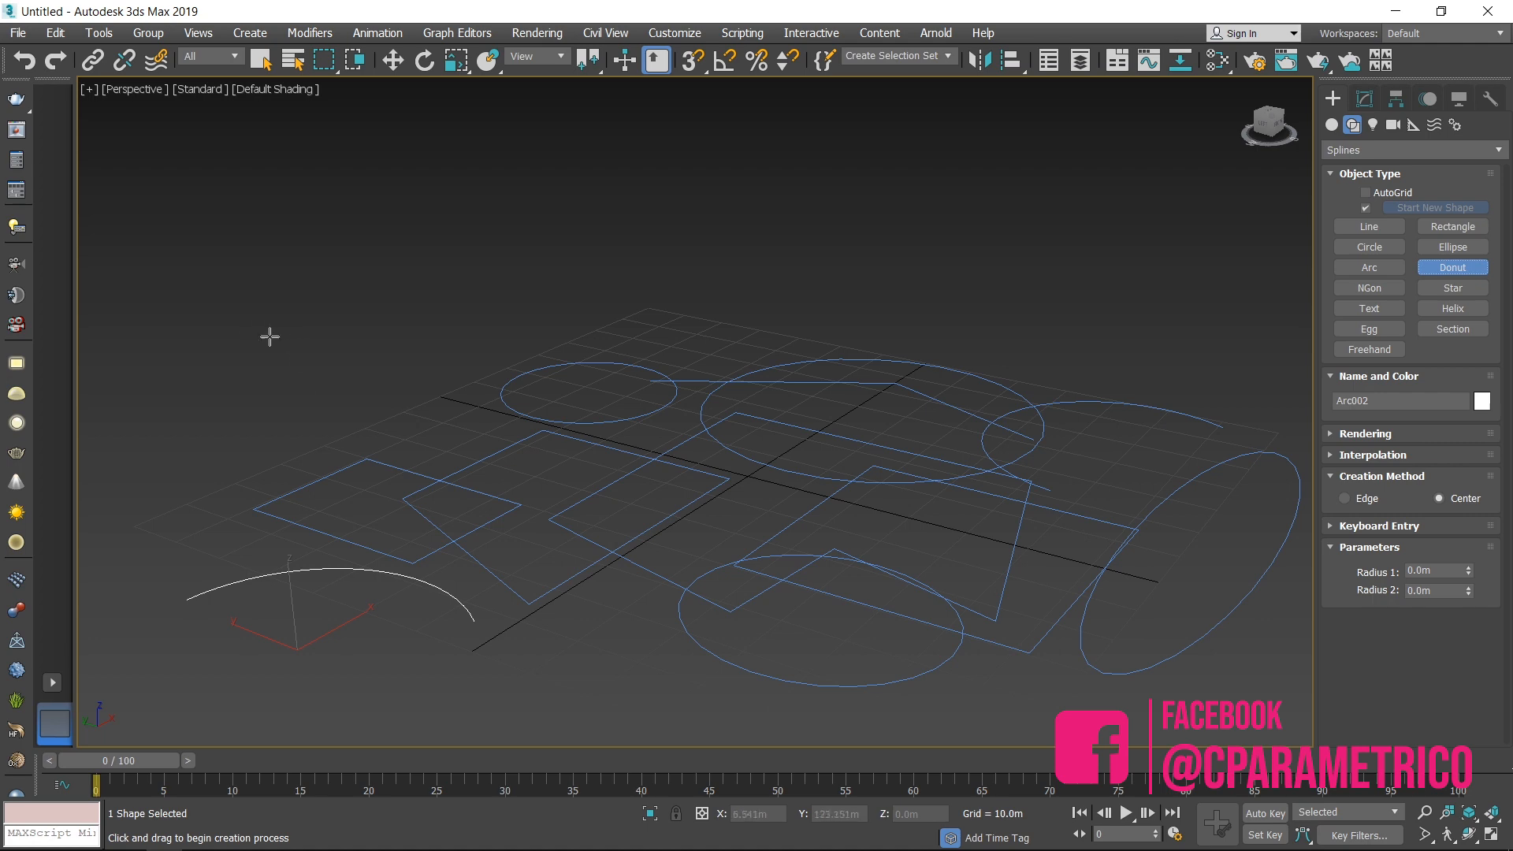
drag(256, 324, 348, 384)
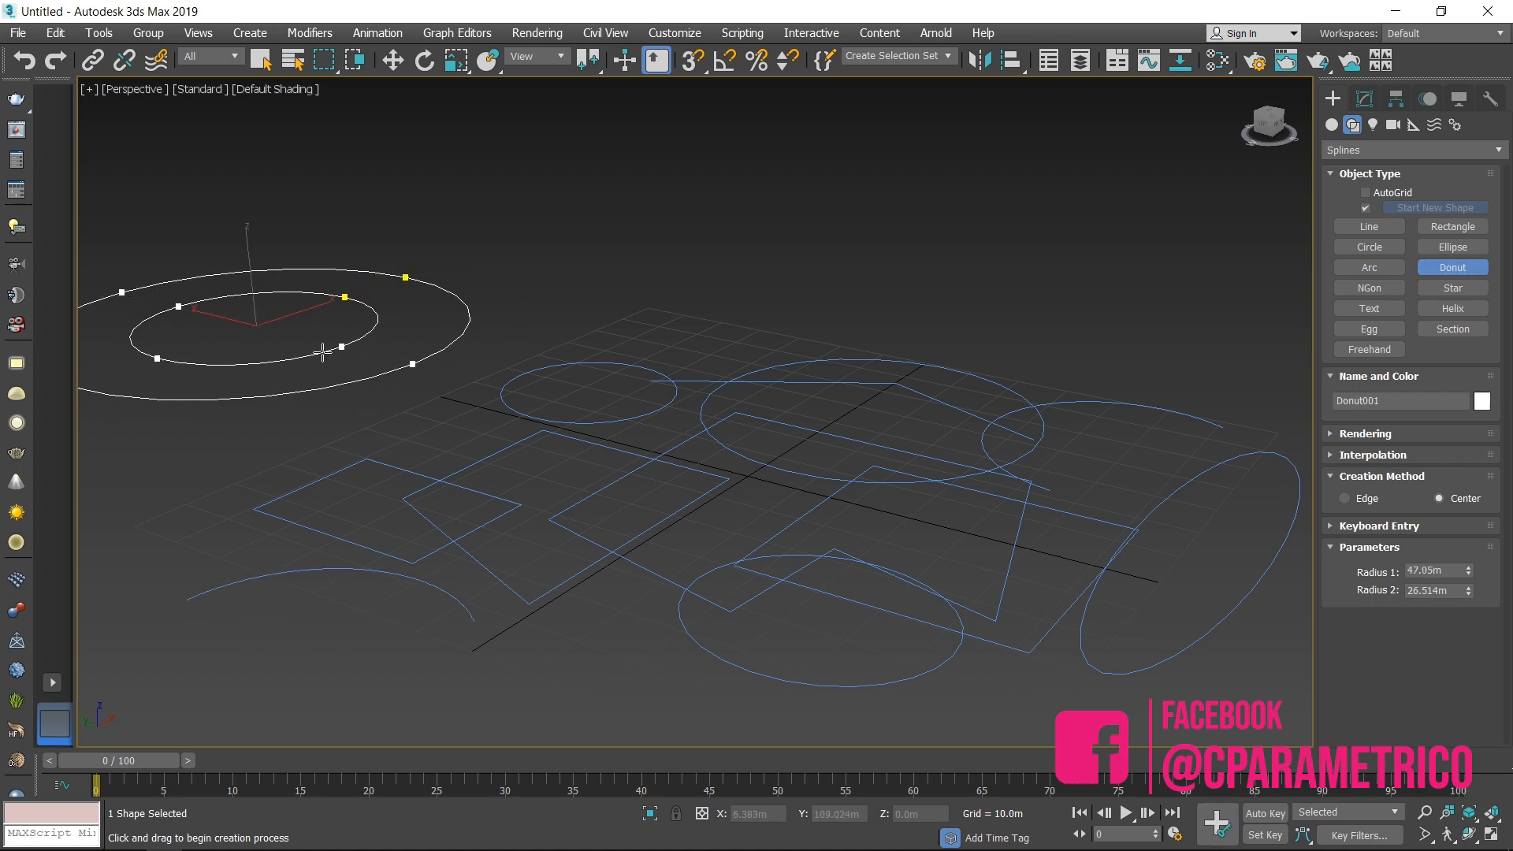
click(319, 352)
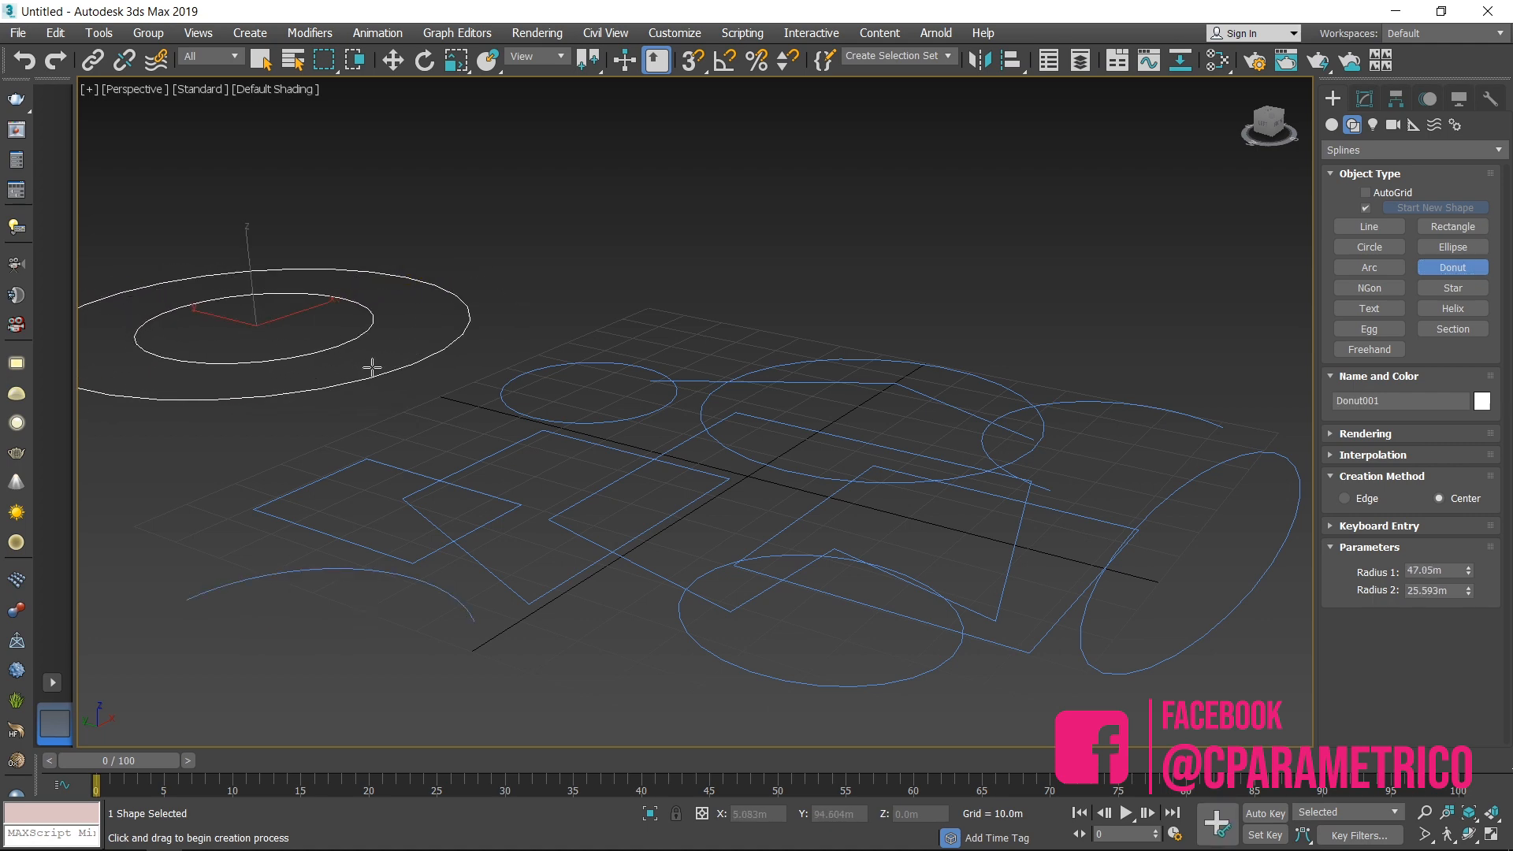
Draw a six-sided NGon with a radius of about 34.7 m beside the donut, behind the small circle
middle_drag(371, 361, 510, 381)
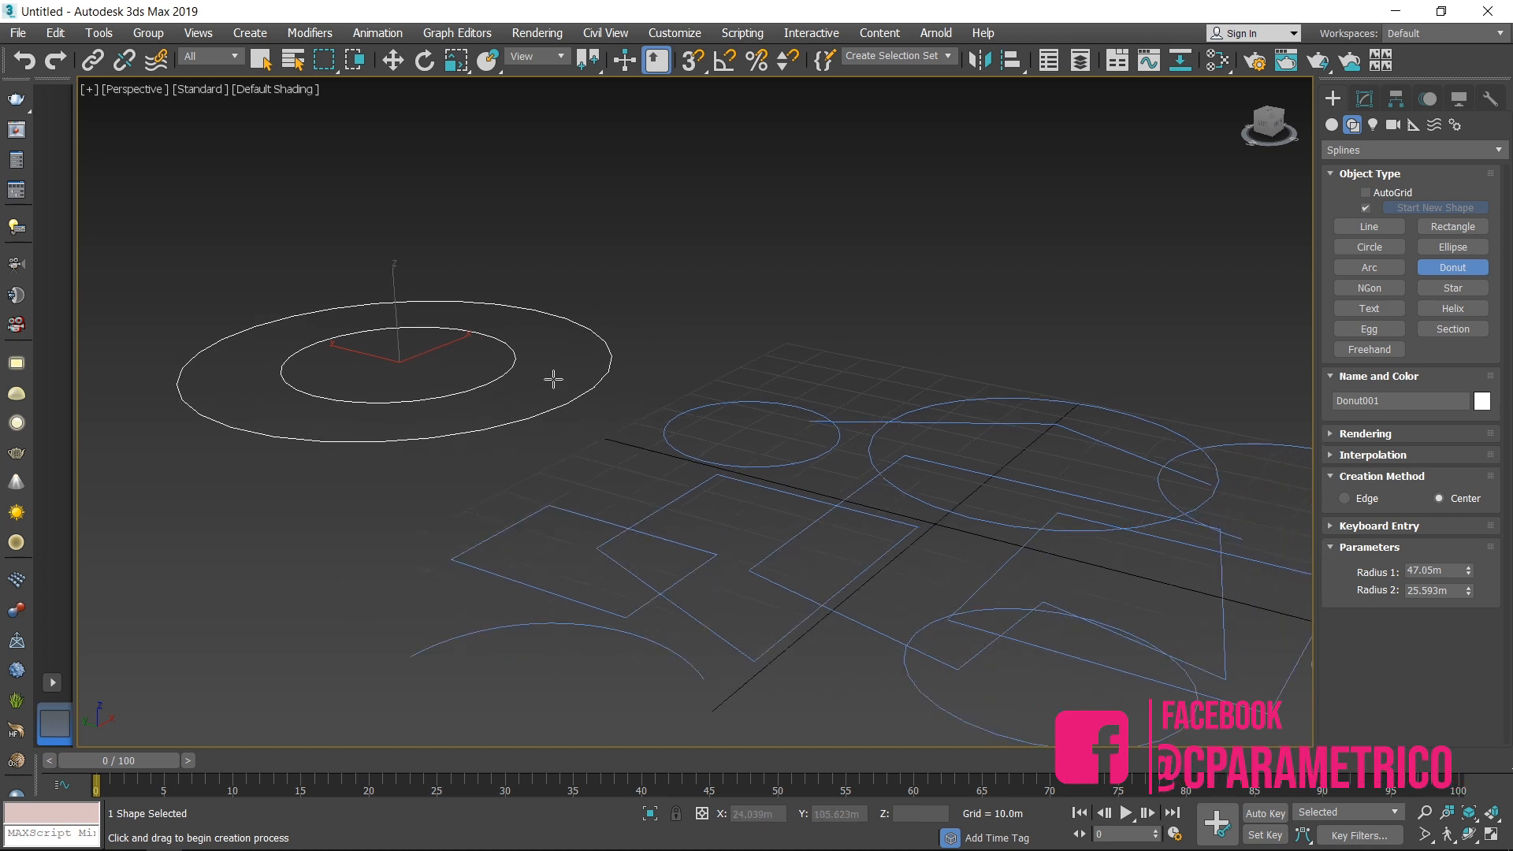
right_click(687, 356)
middle_drag(858, 344, 812, 351)
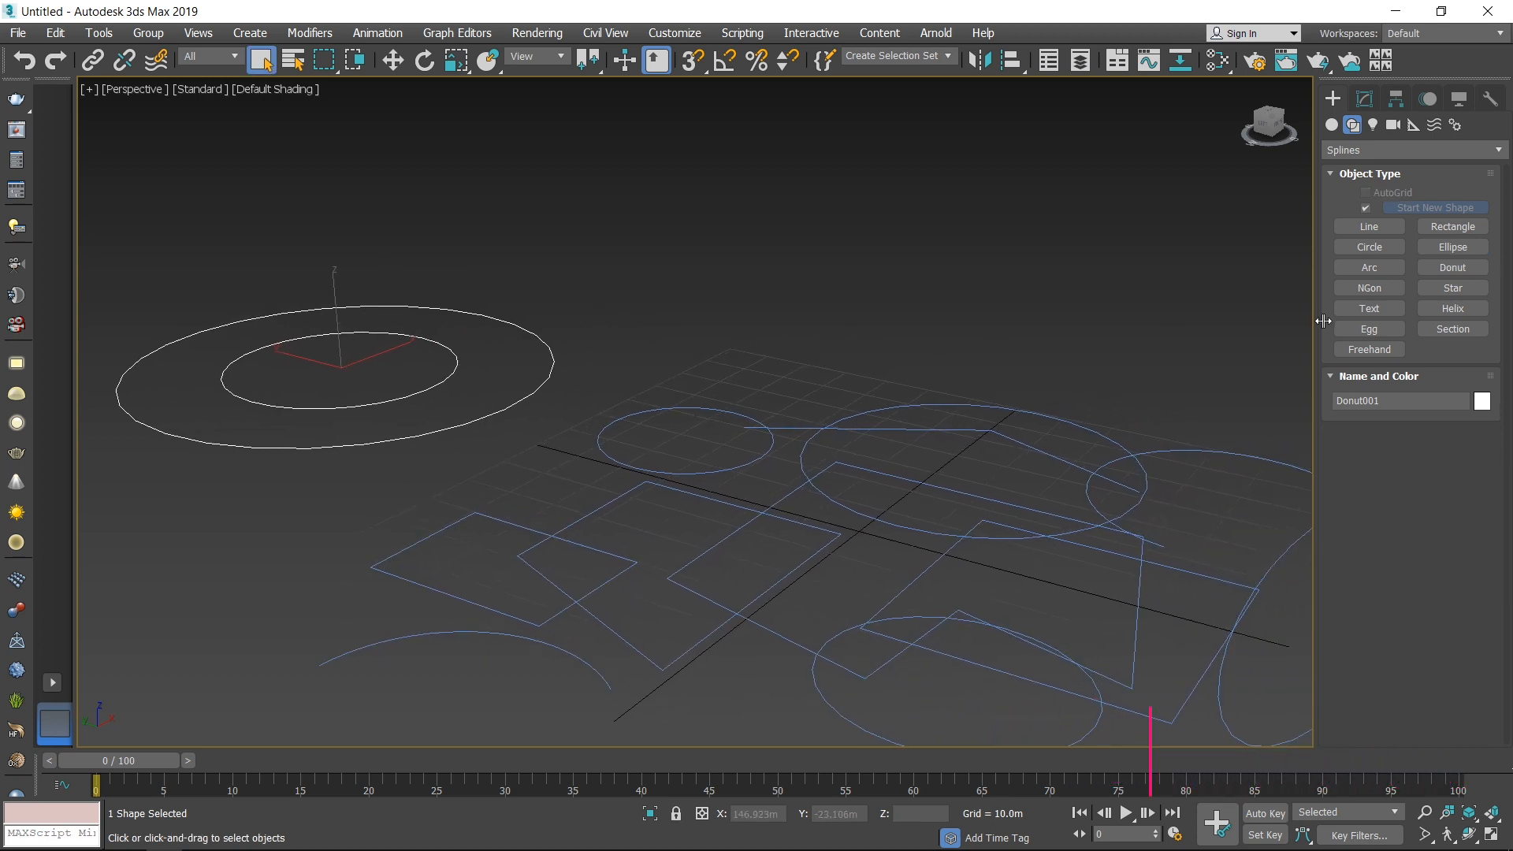
click(1378, 288)
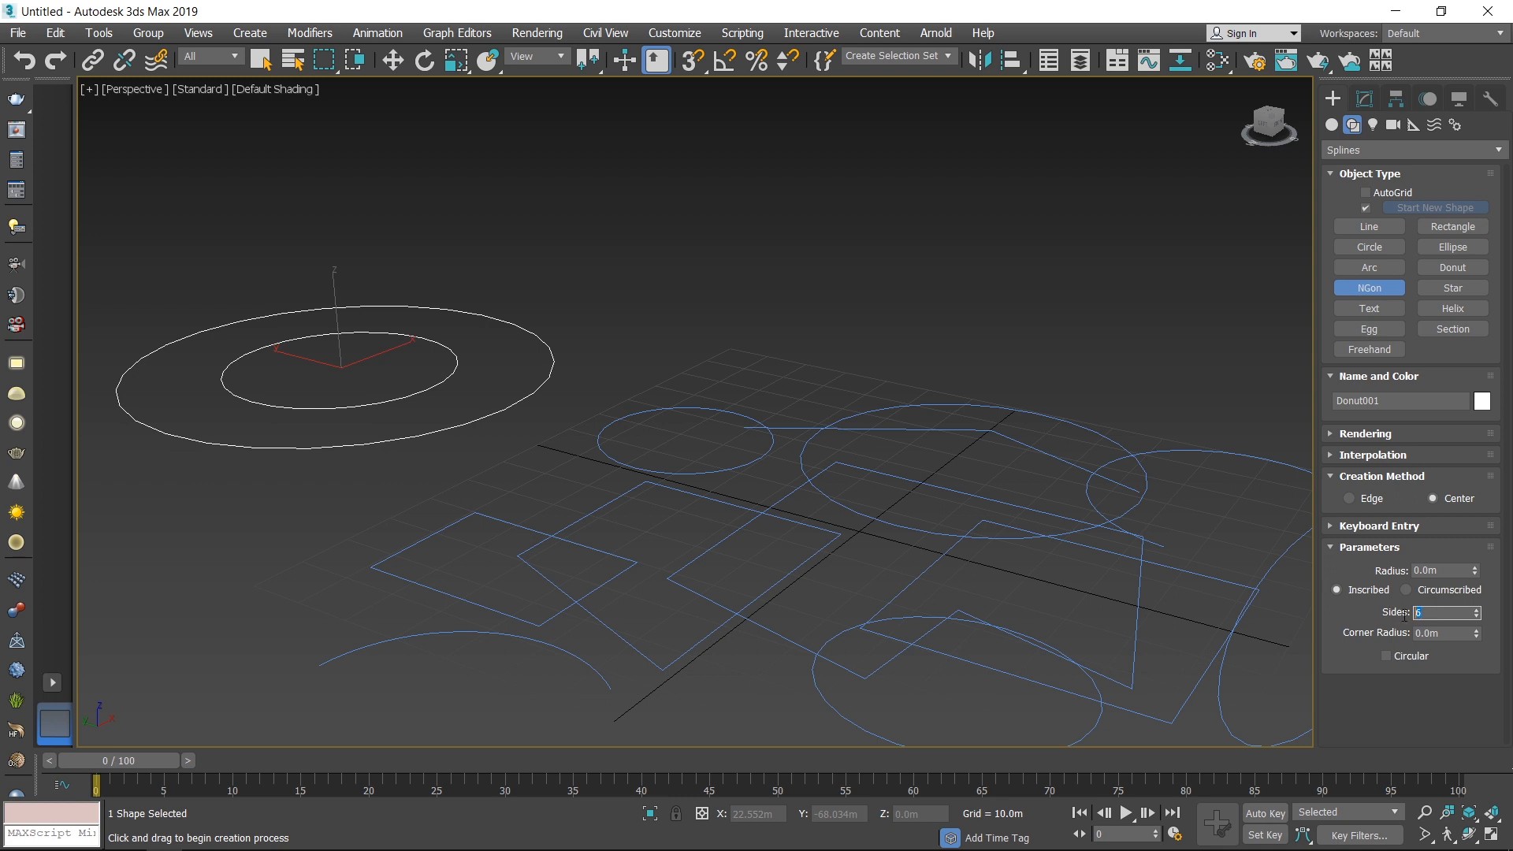
drag(704, 326, 786, 368)
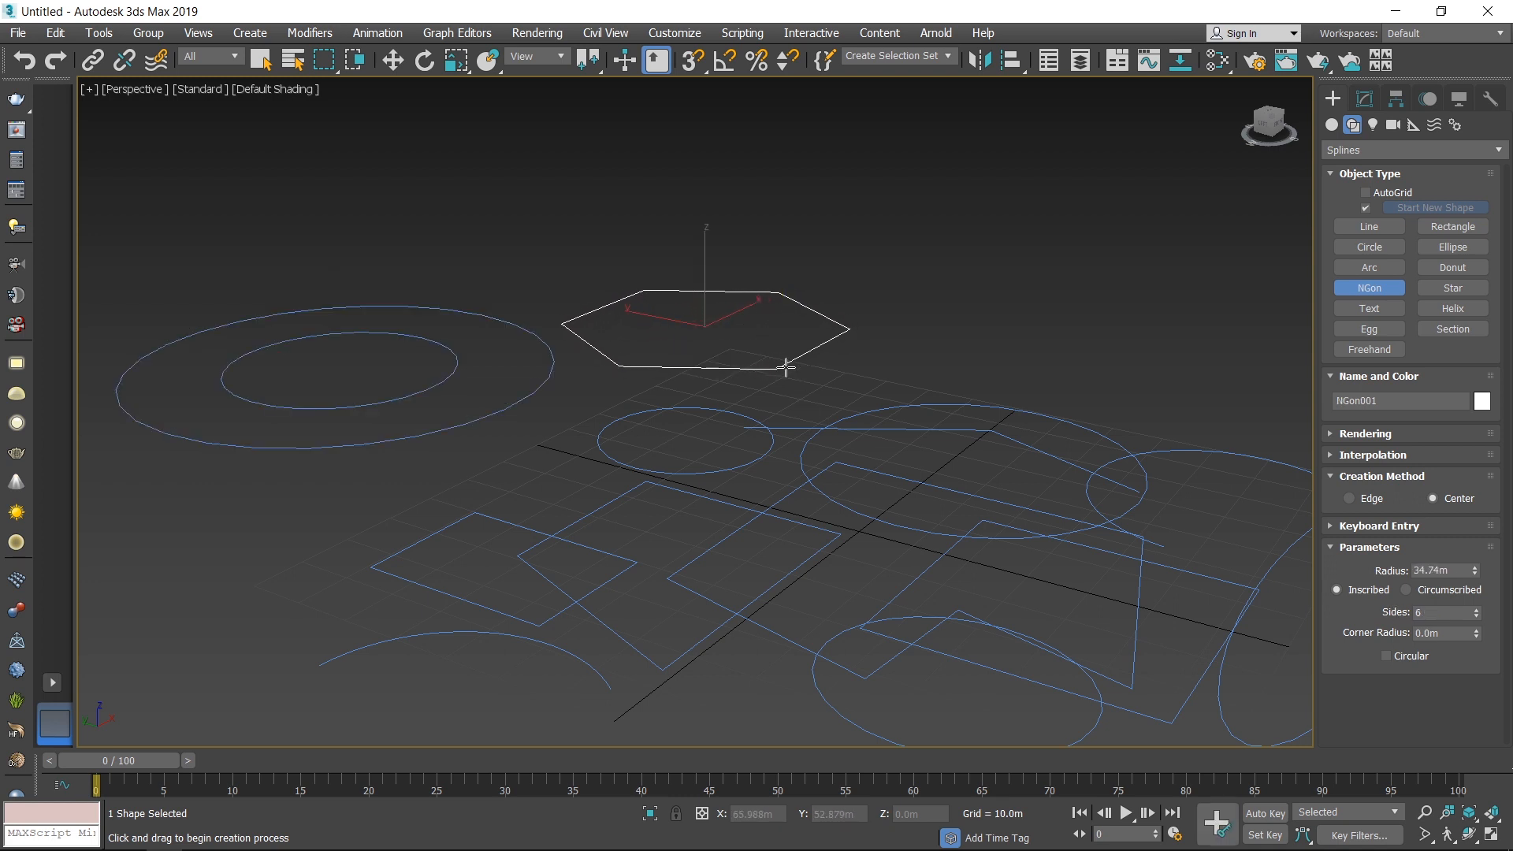
middle_drag(766, 343, 756, 383)
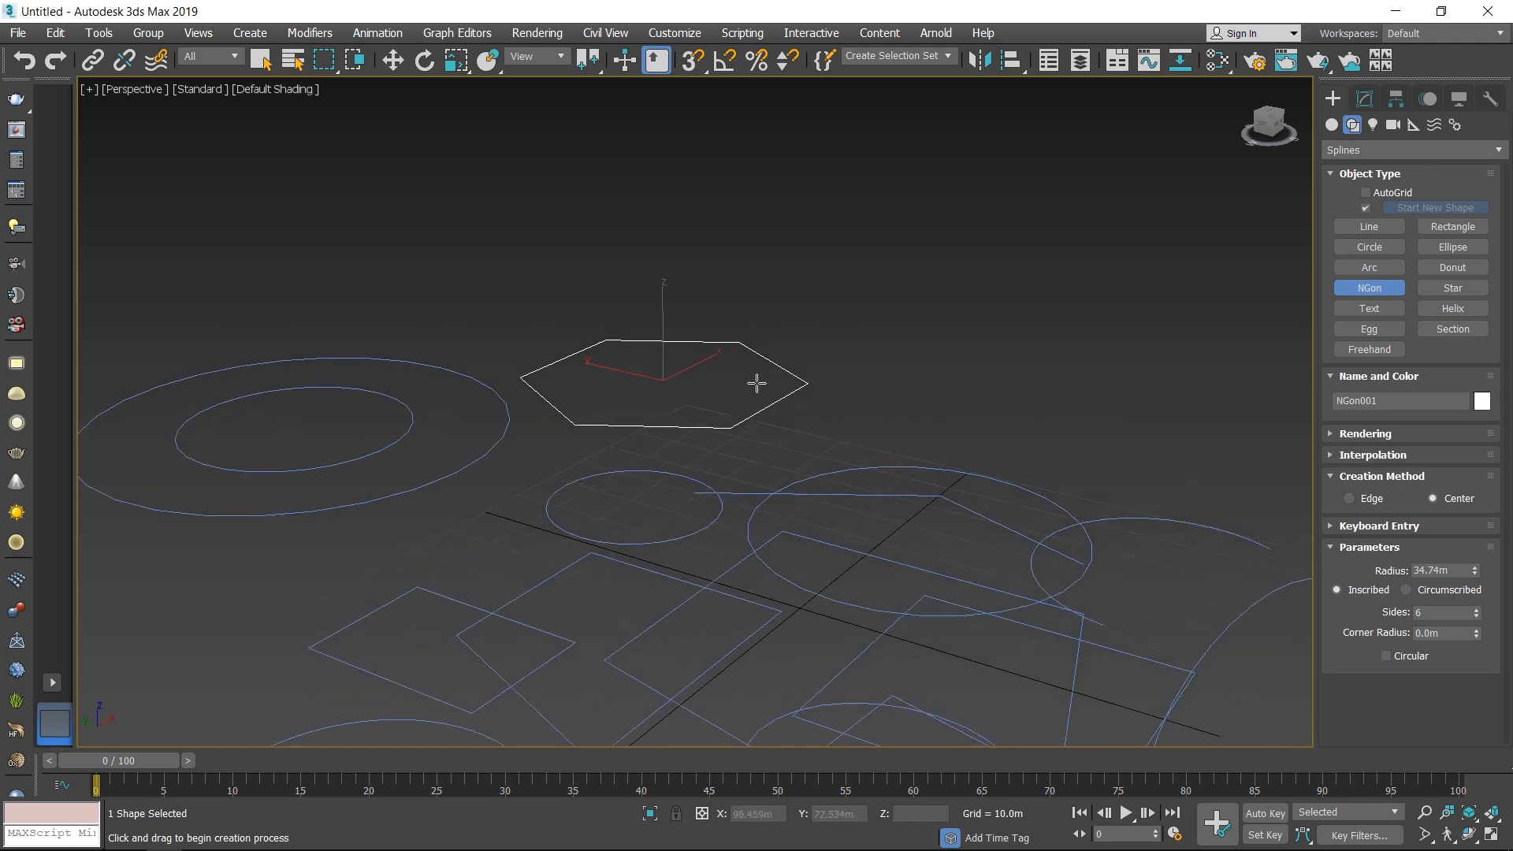
right_click(1020, 391)
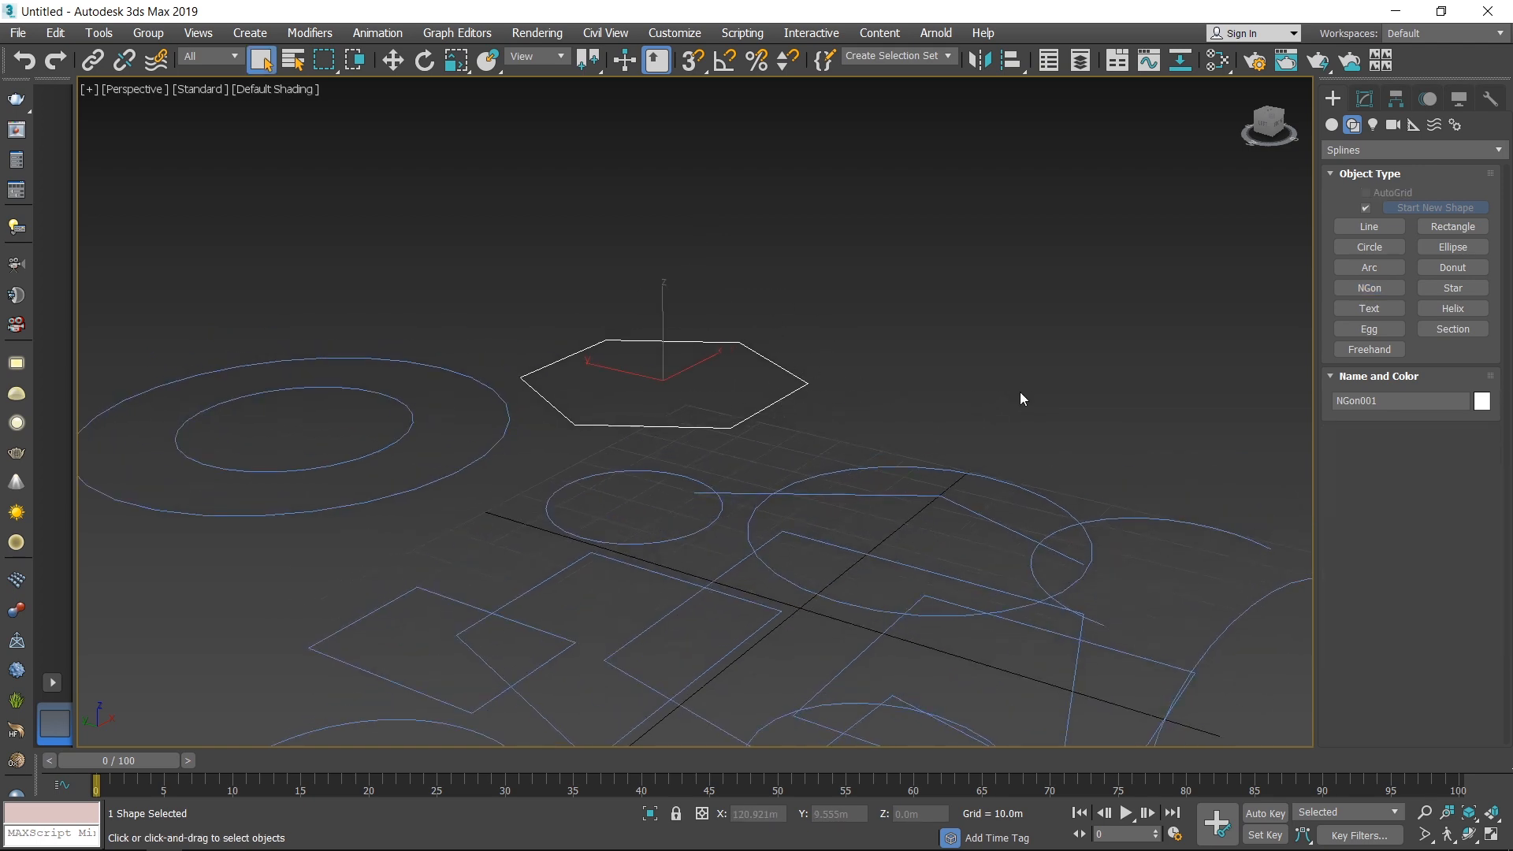
Draw a six-pointed Star beside the NGon with a first radius of about 33.4 m
click(1458, 291)
drag(968, 380, 1088, 412)
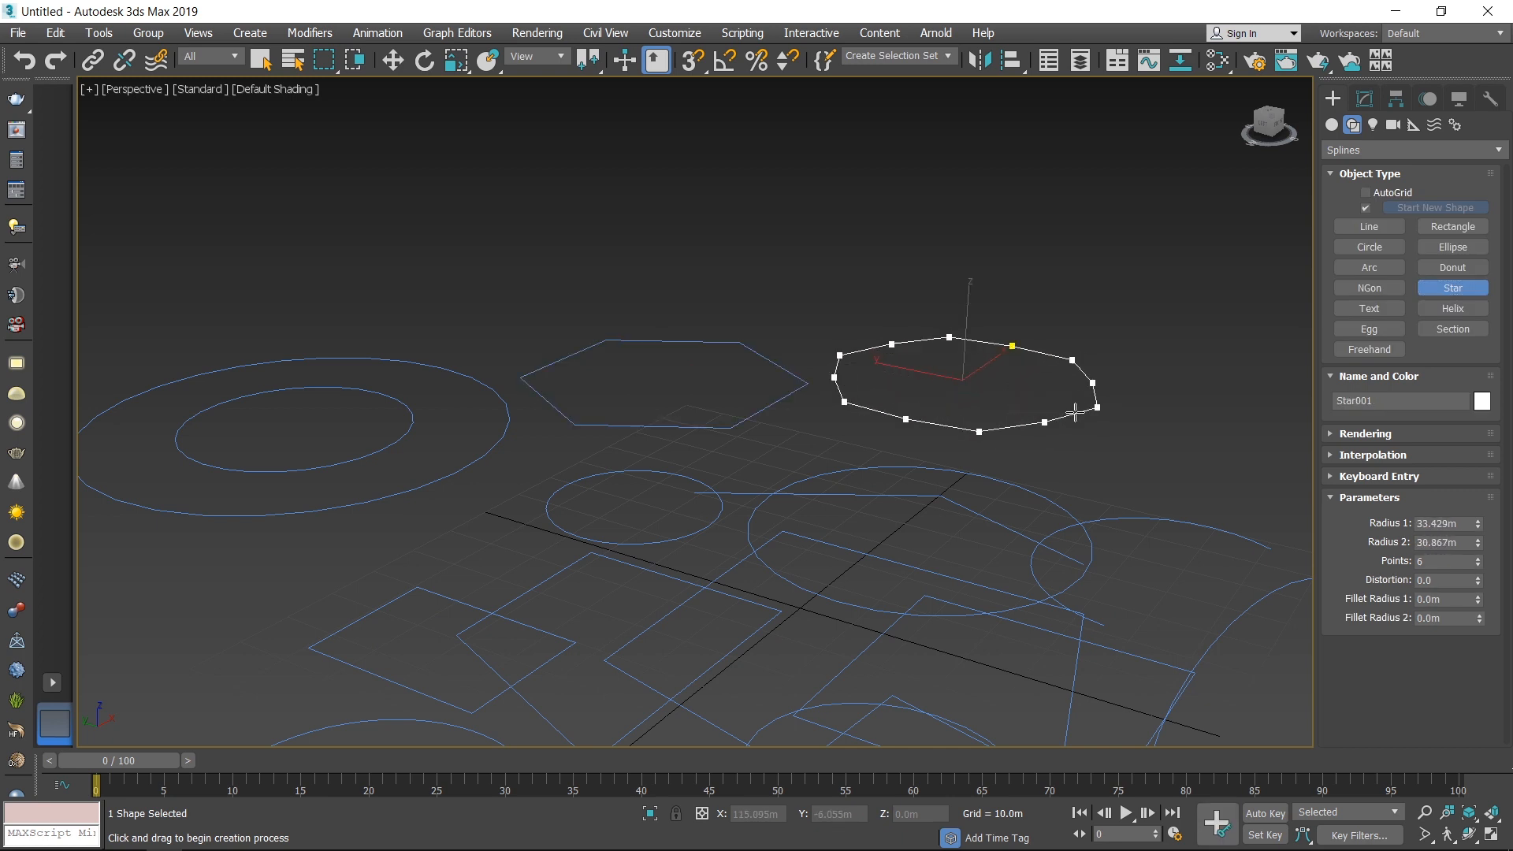
click(1037, 396)
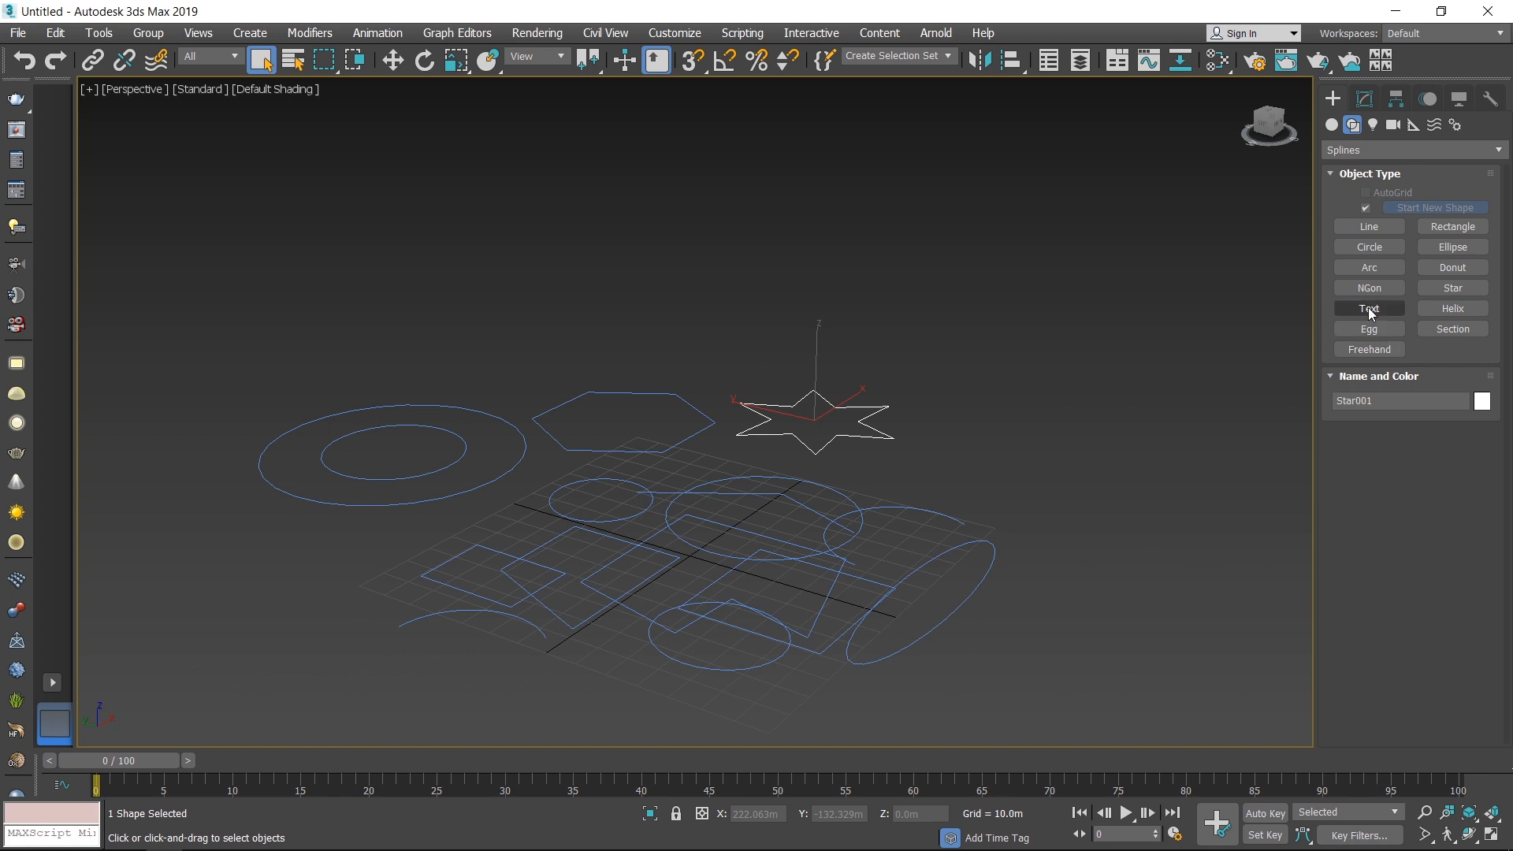
Place a Text spline reading "MAX Text" near the star and move it clear of the other shapes, beyond the slanted ellipse
click(1369, 309)
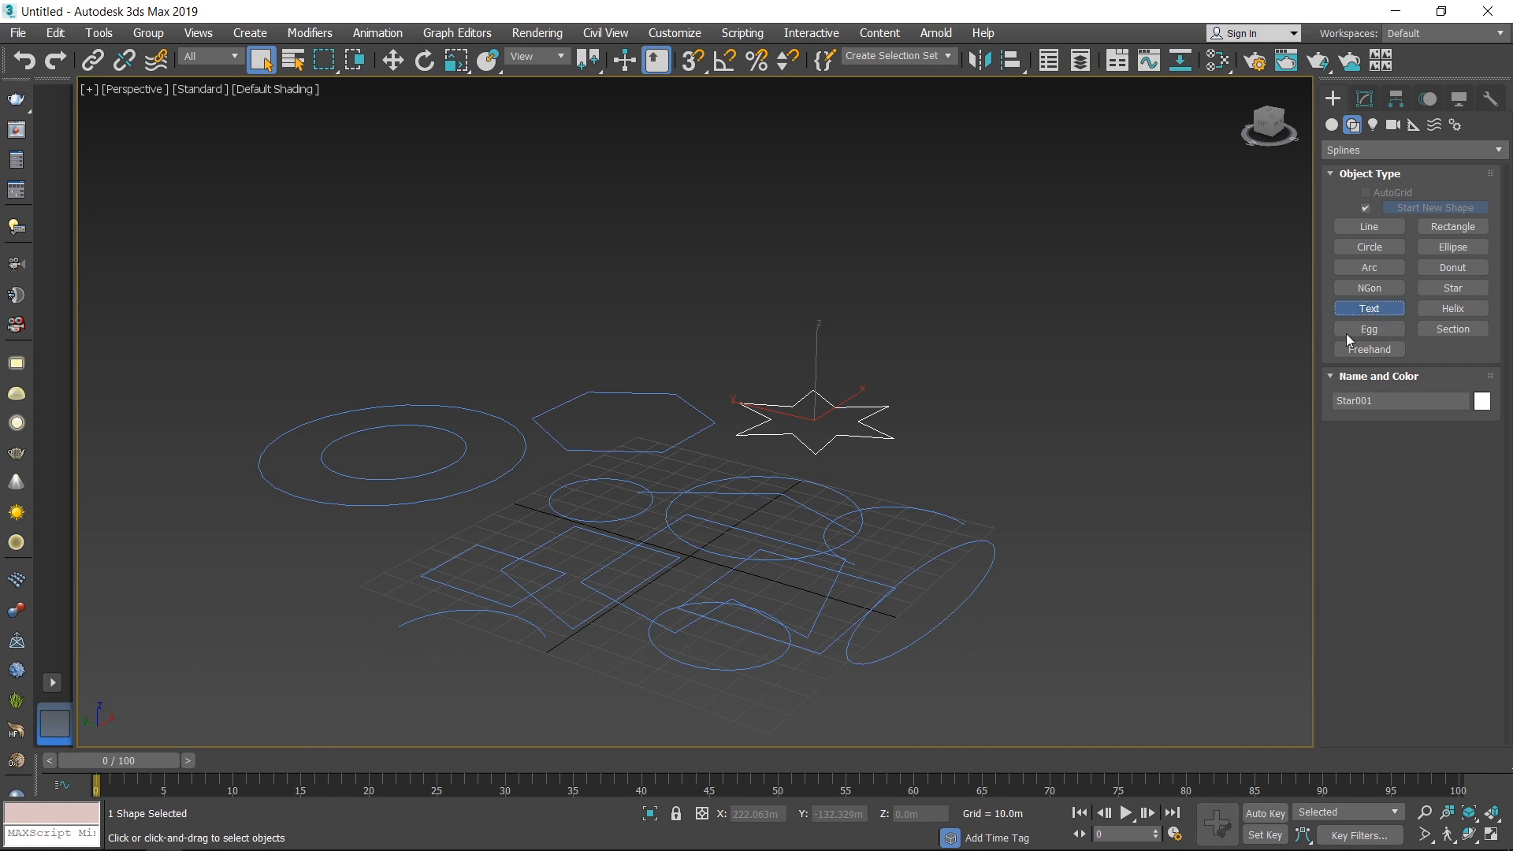
click(951, 465)
right_click(1005, 455)
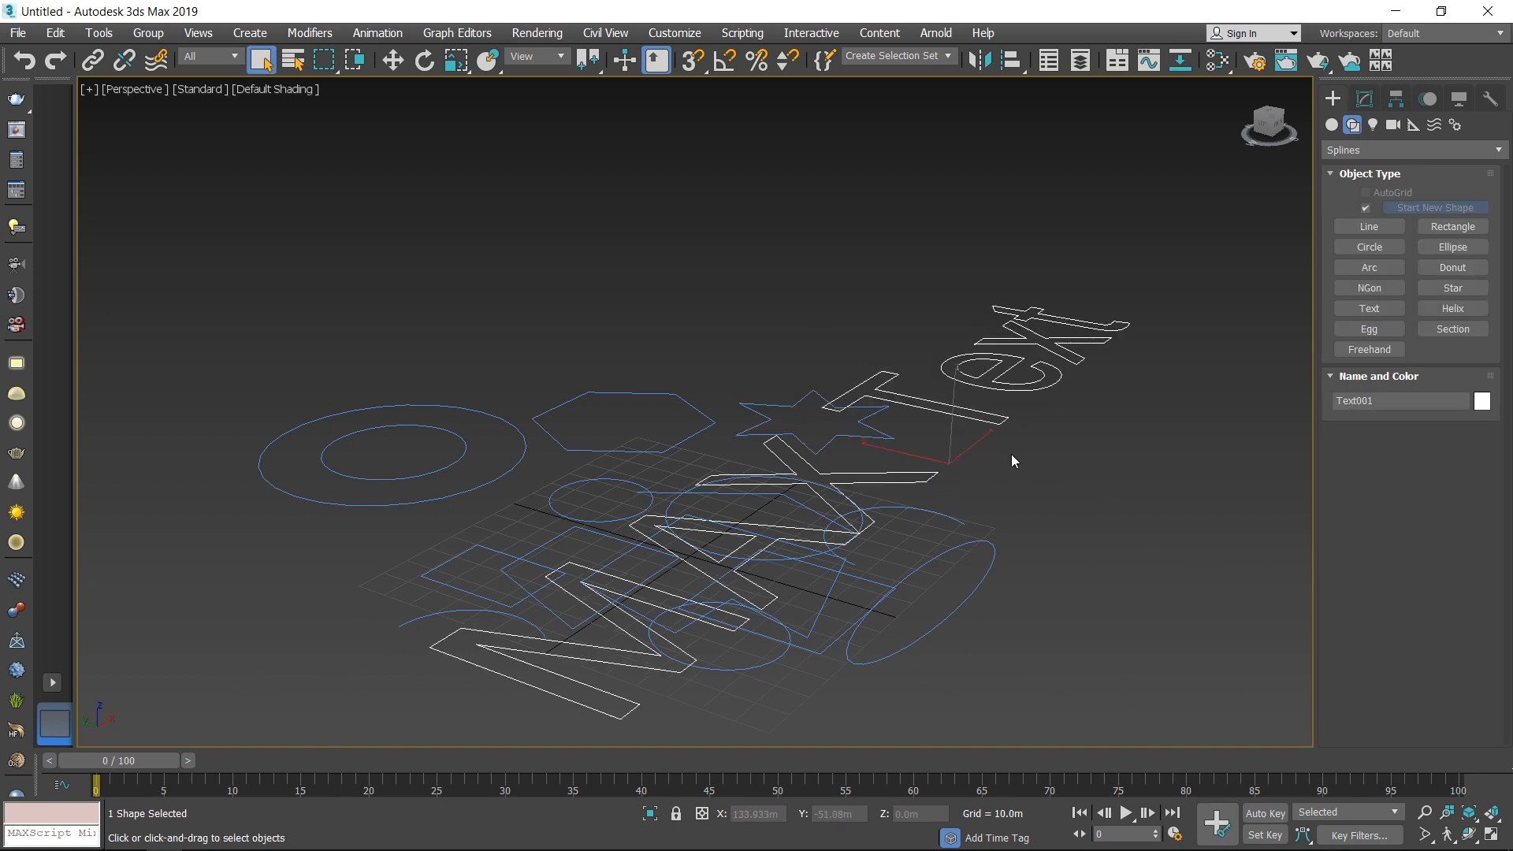
middle_drag(1010, 454, 946, 467)
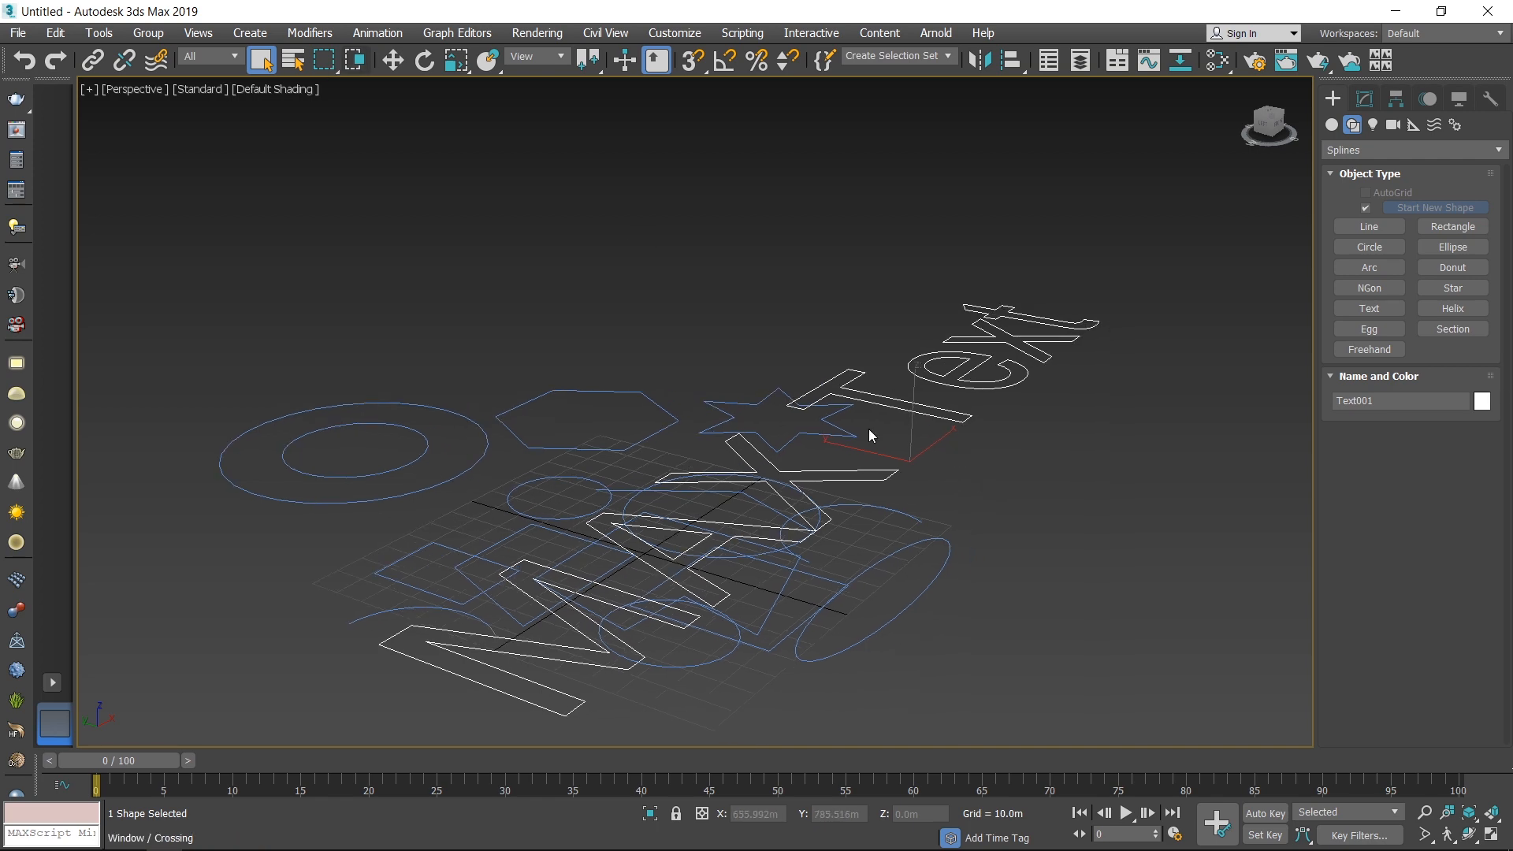
key(w)
drag(887, 446, 1003, 402)
scroll(1003, 402, down, 5)
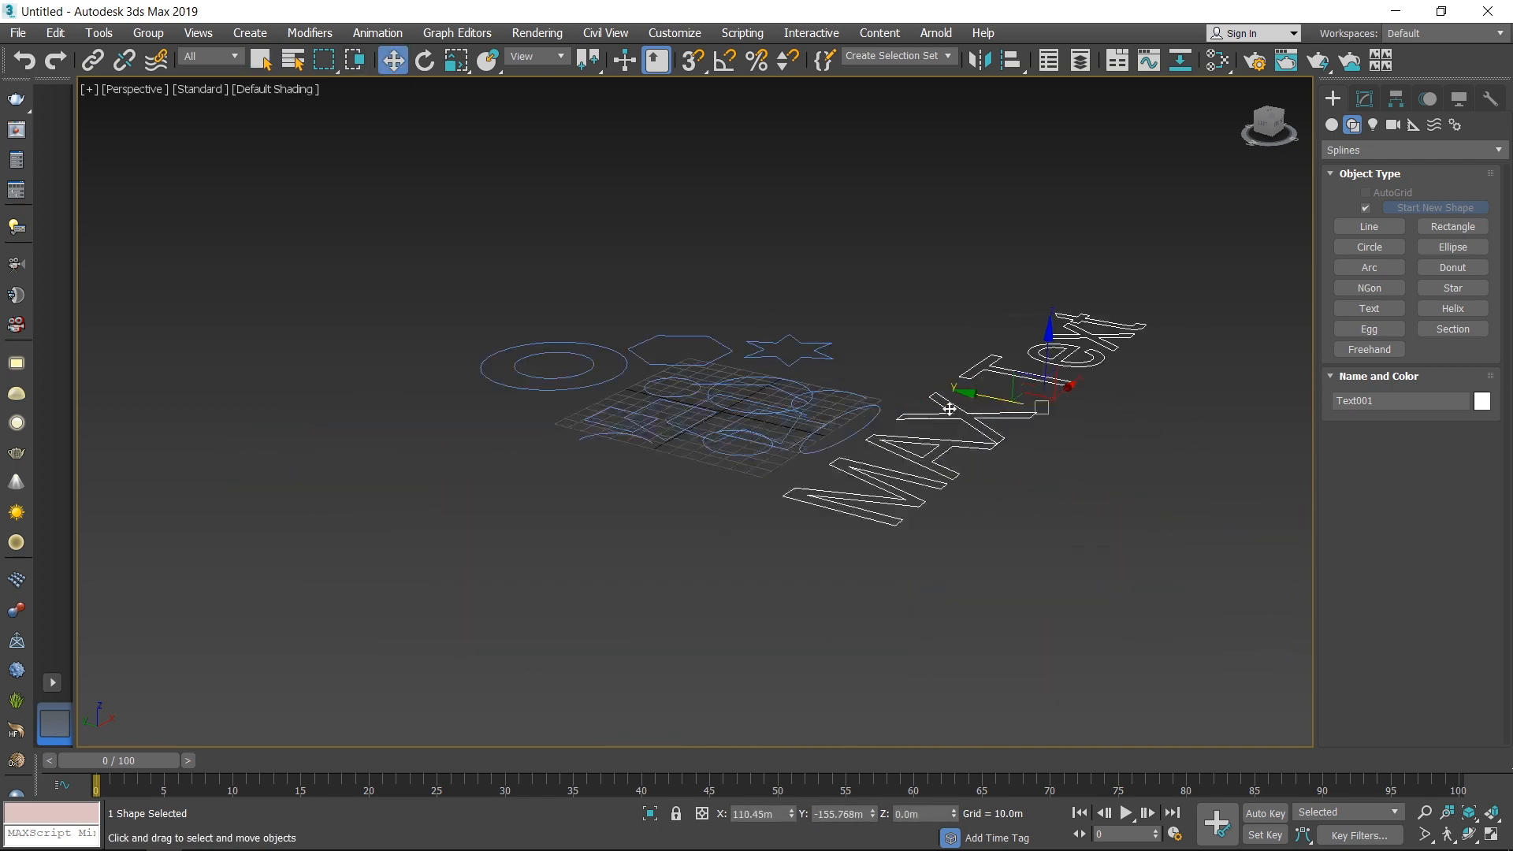
click(928, 421)
Draw a one-turn Helix between the star and the text, with a base radius of about 18 m and a height of about 54.4 m
click(1453, 310)
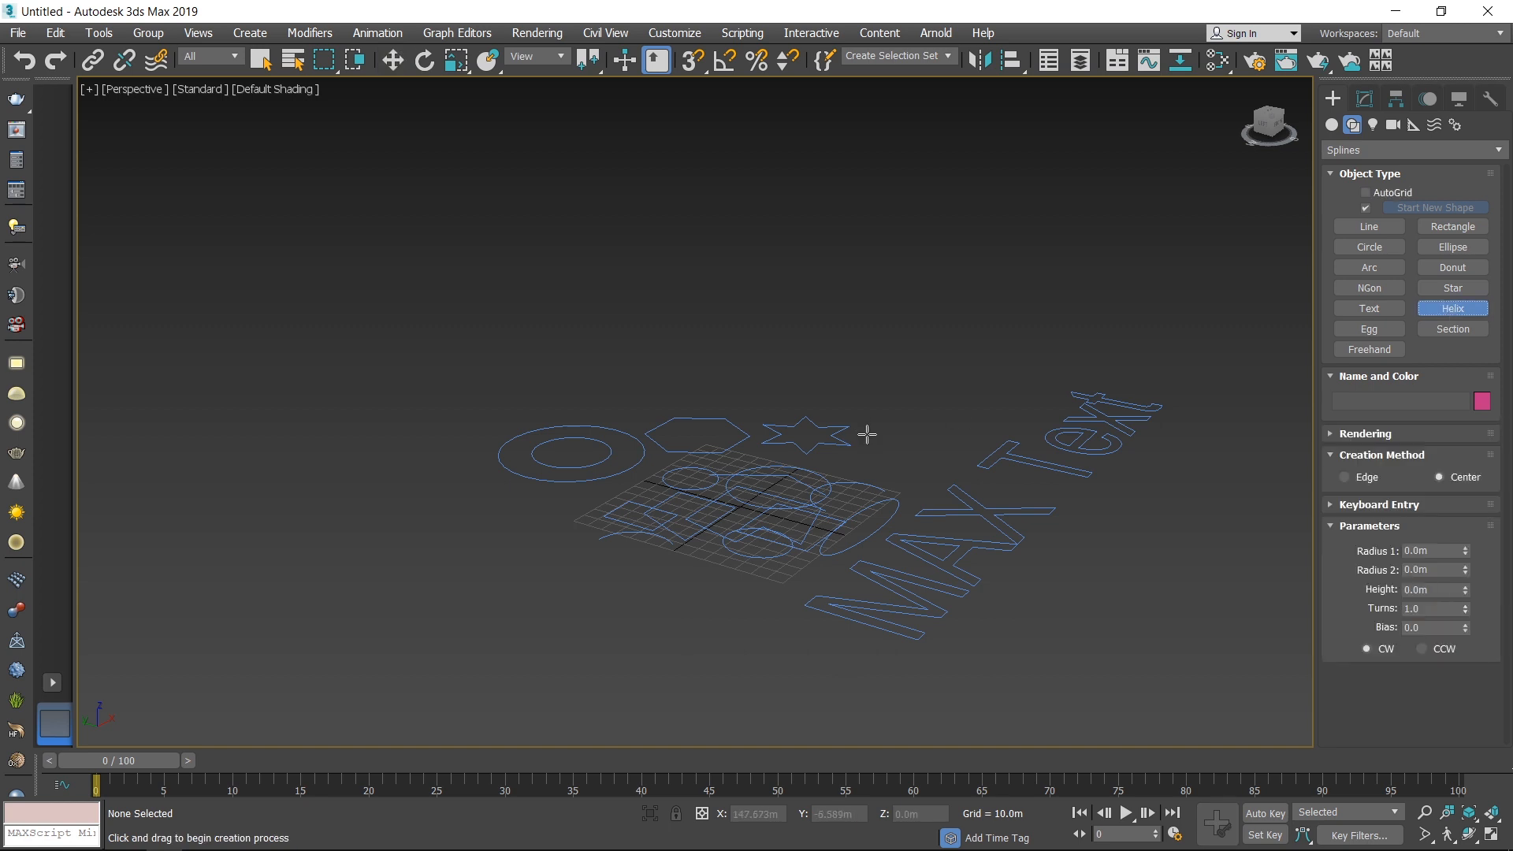
scroll(867, 433, up, 3)
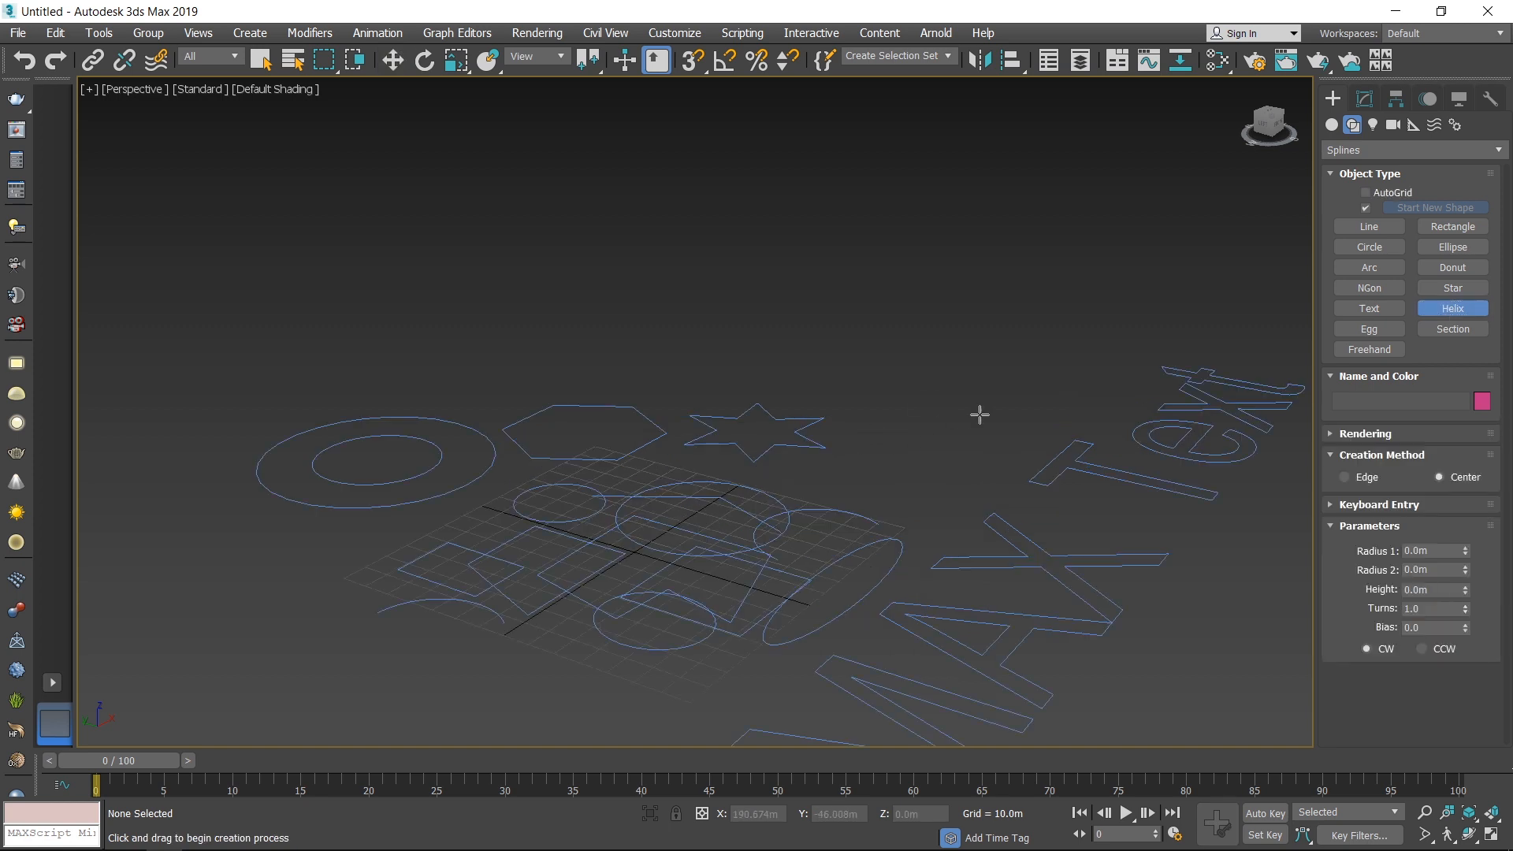
drag(861, 464, 895, 450)
click(939, 457)
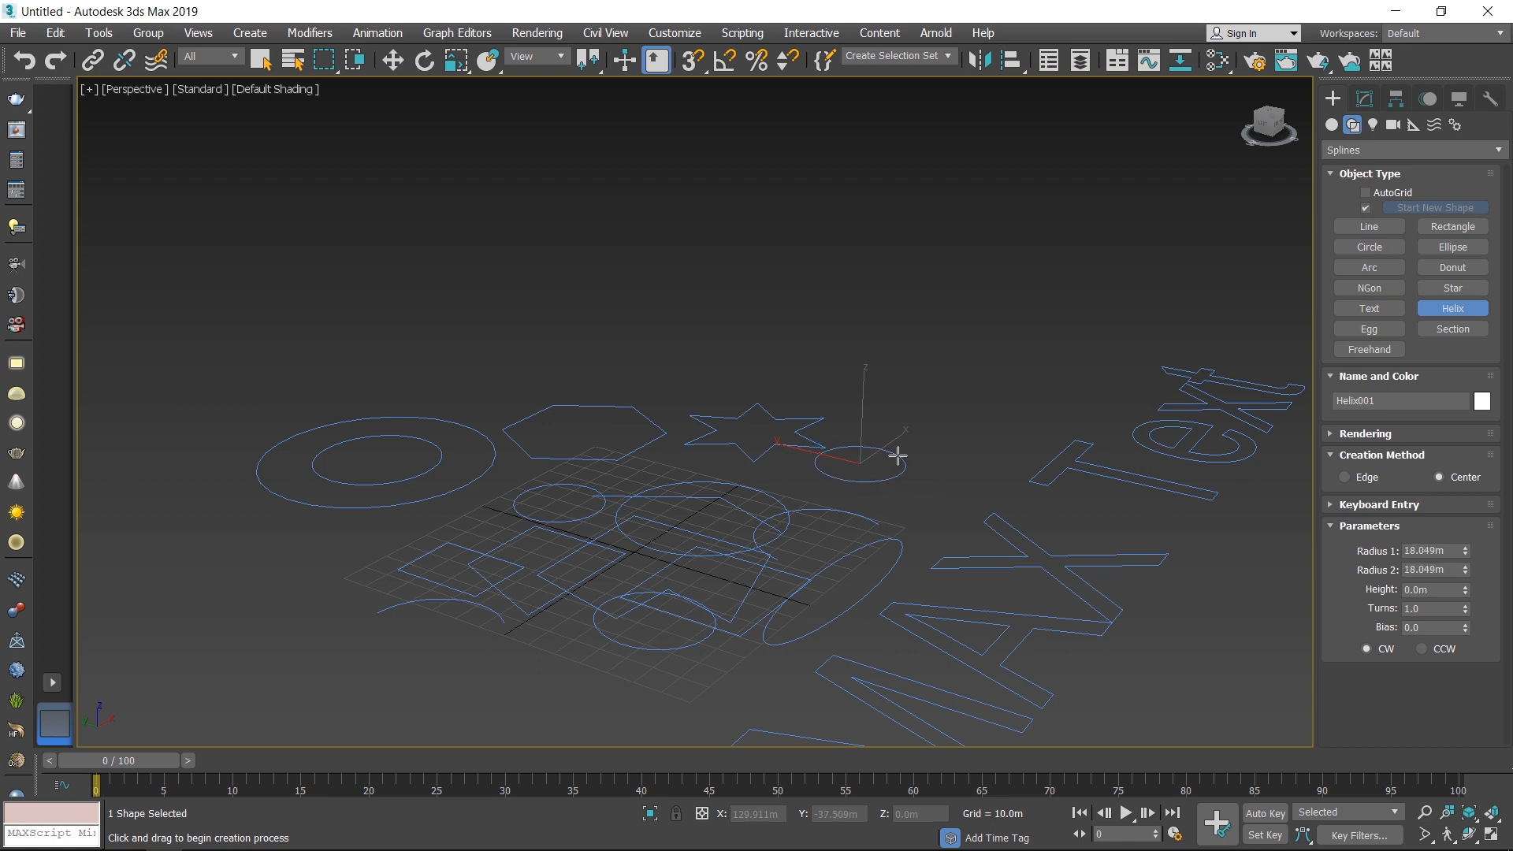
click(906, 320)
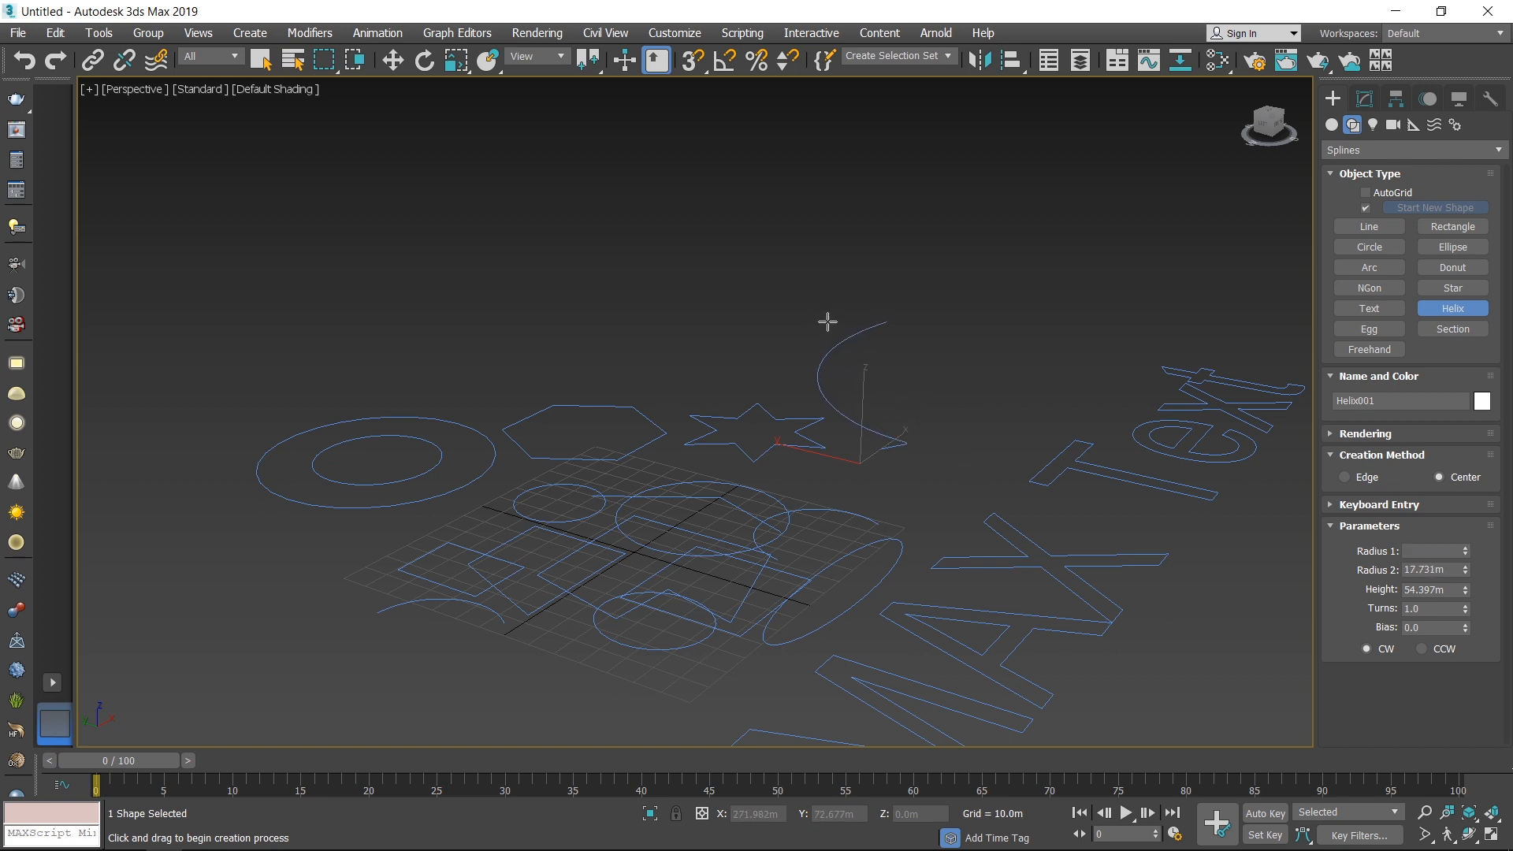
click(736, 300)
right_click(964, 394)
alt+middle_drag(967, 396, 1056, 458)
click(1019, 432)
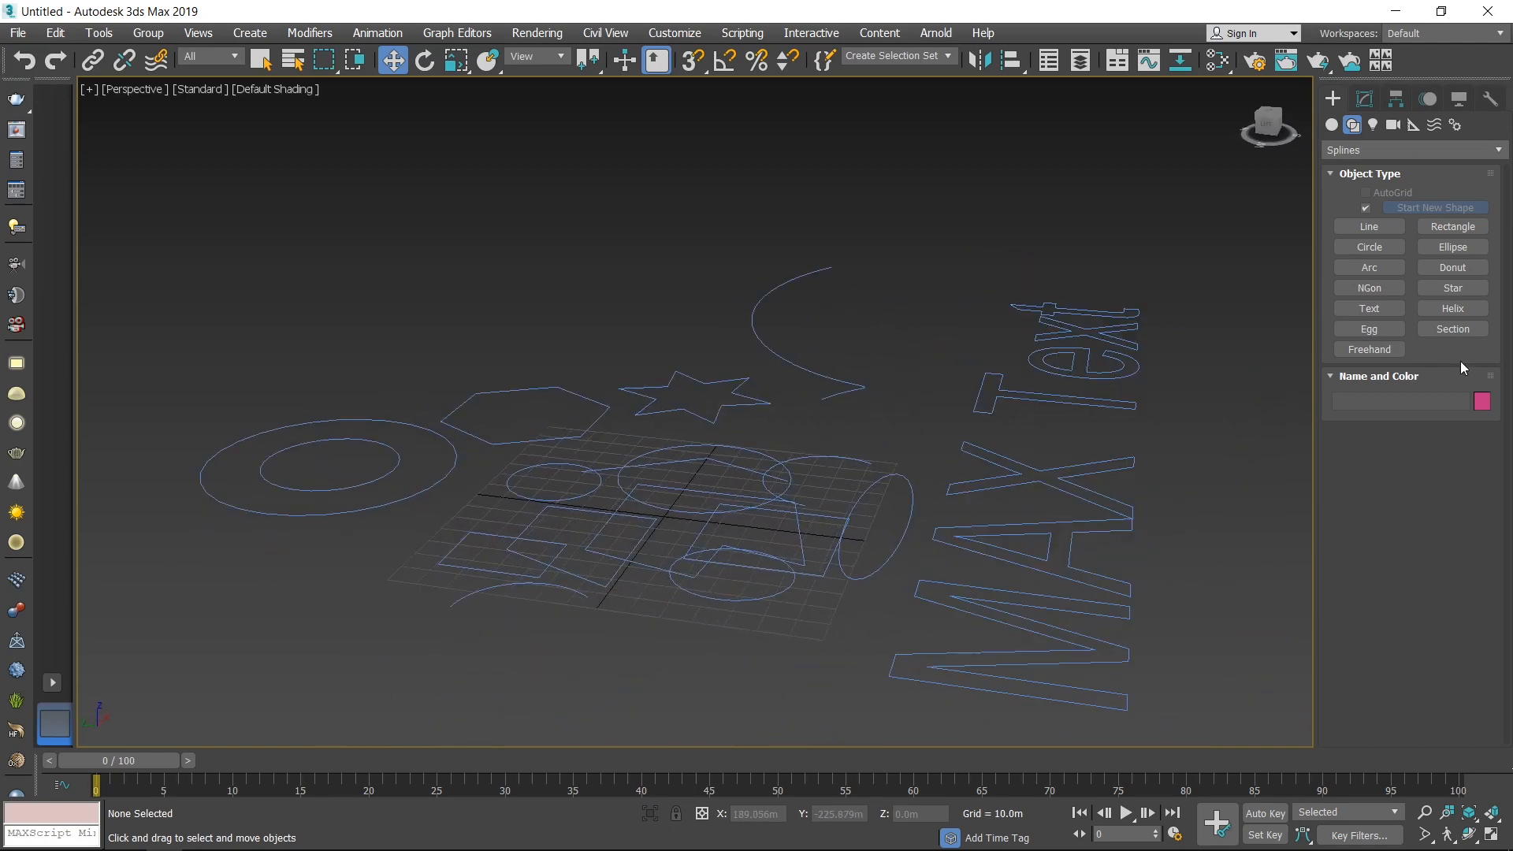
Draw an outlined Egg spline behind the NGon, about 100.7 m long, 67.2 m wide and 20.7 m thick
click(1388, 328)
drag(509, 329, 613, 341)
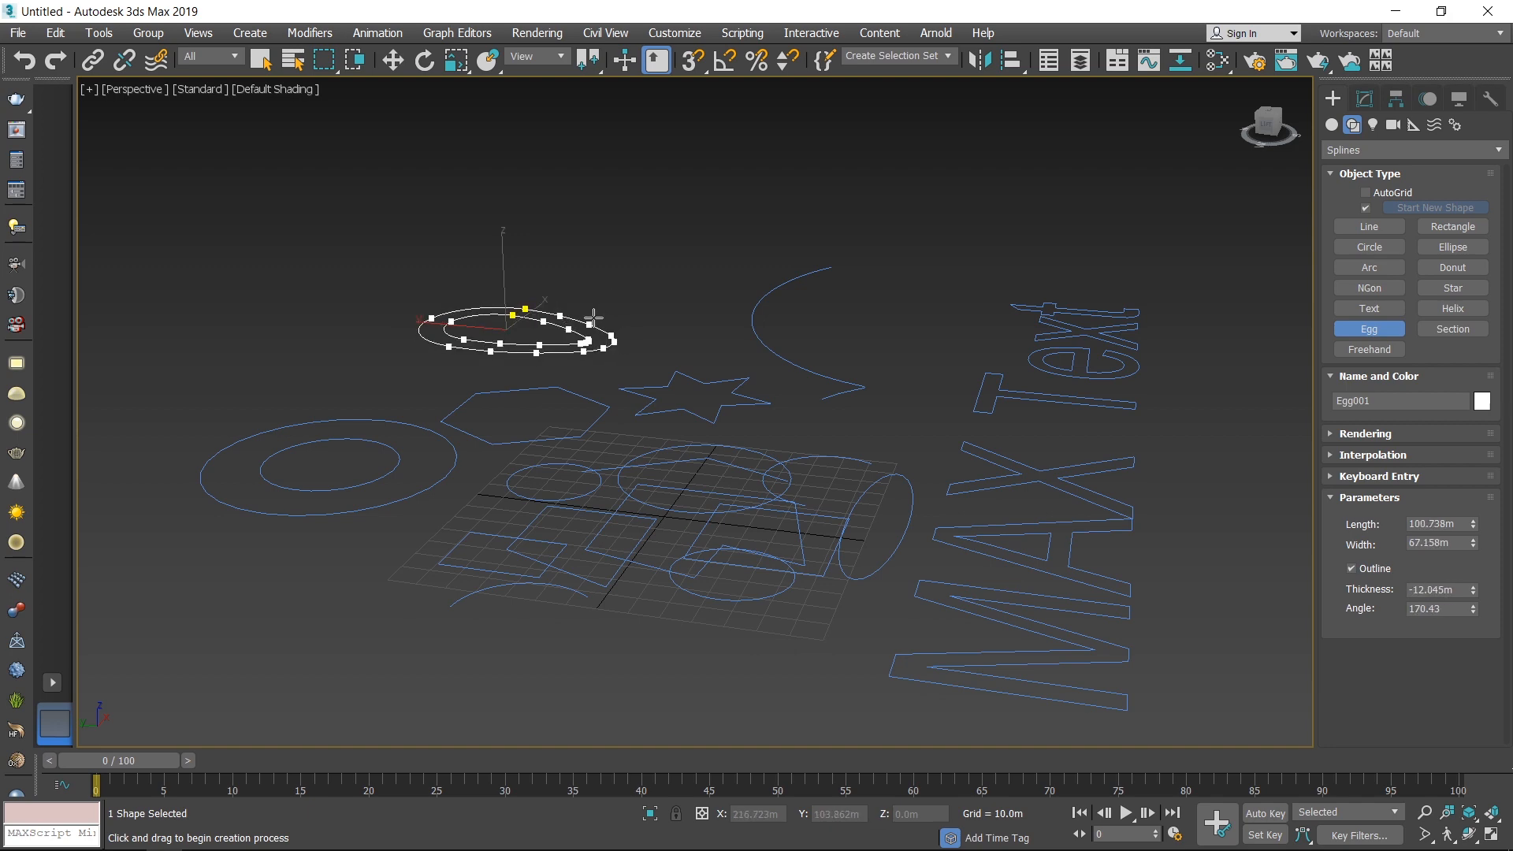
click(651, 308)
middle_drag(561, 332, 687, 454)
scroll(589, 341, up, 3)
middle_drag(838, 485, 685, 480)
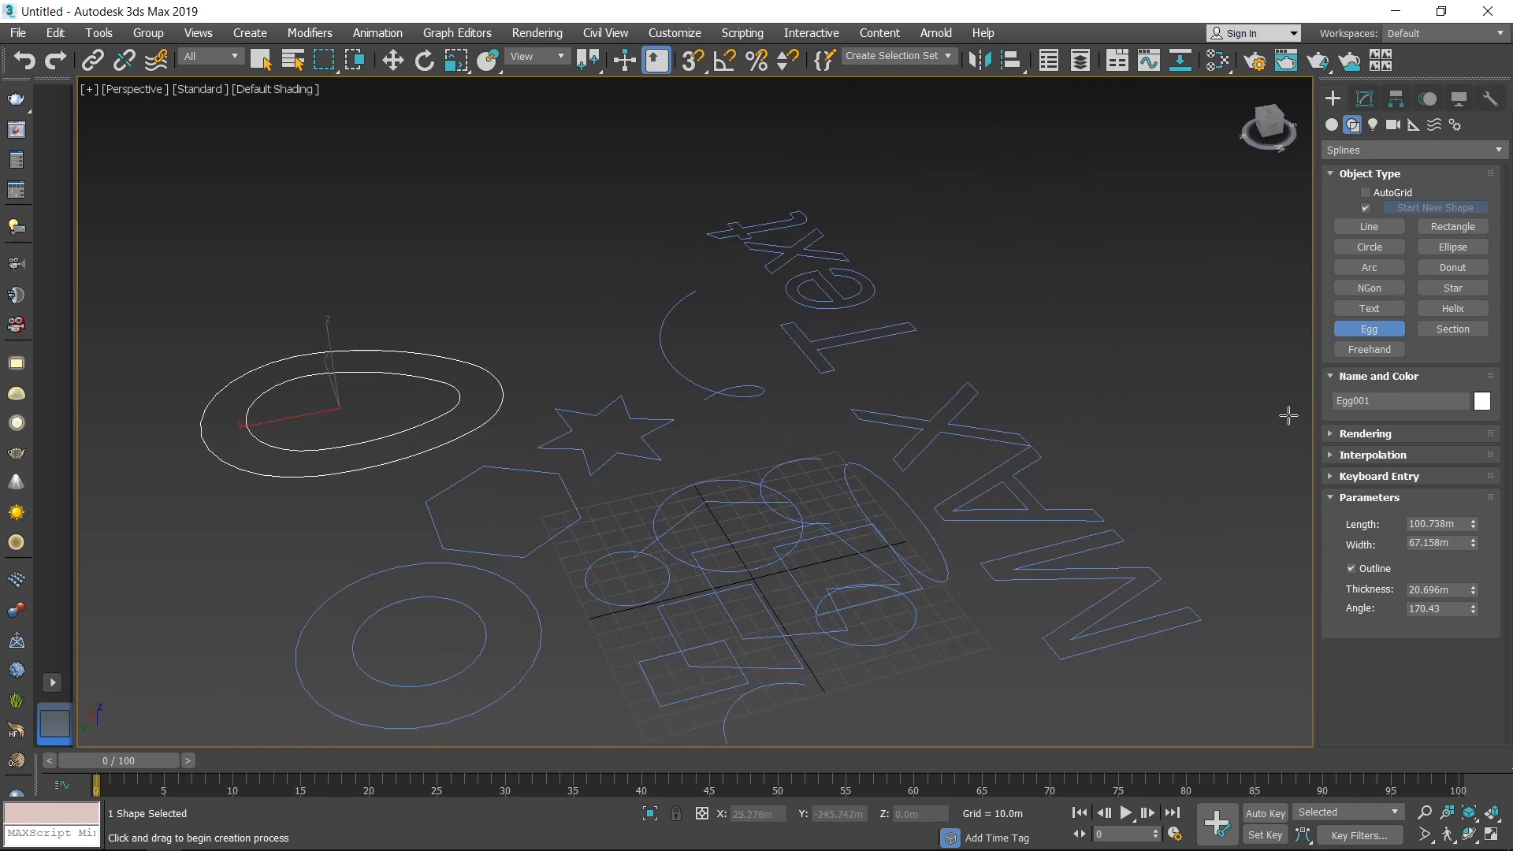
Draw a small Section shape in the empty area in front of the donut
click(1453, 328)
scroll(993, 362, down, 4)
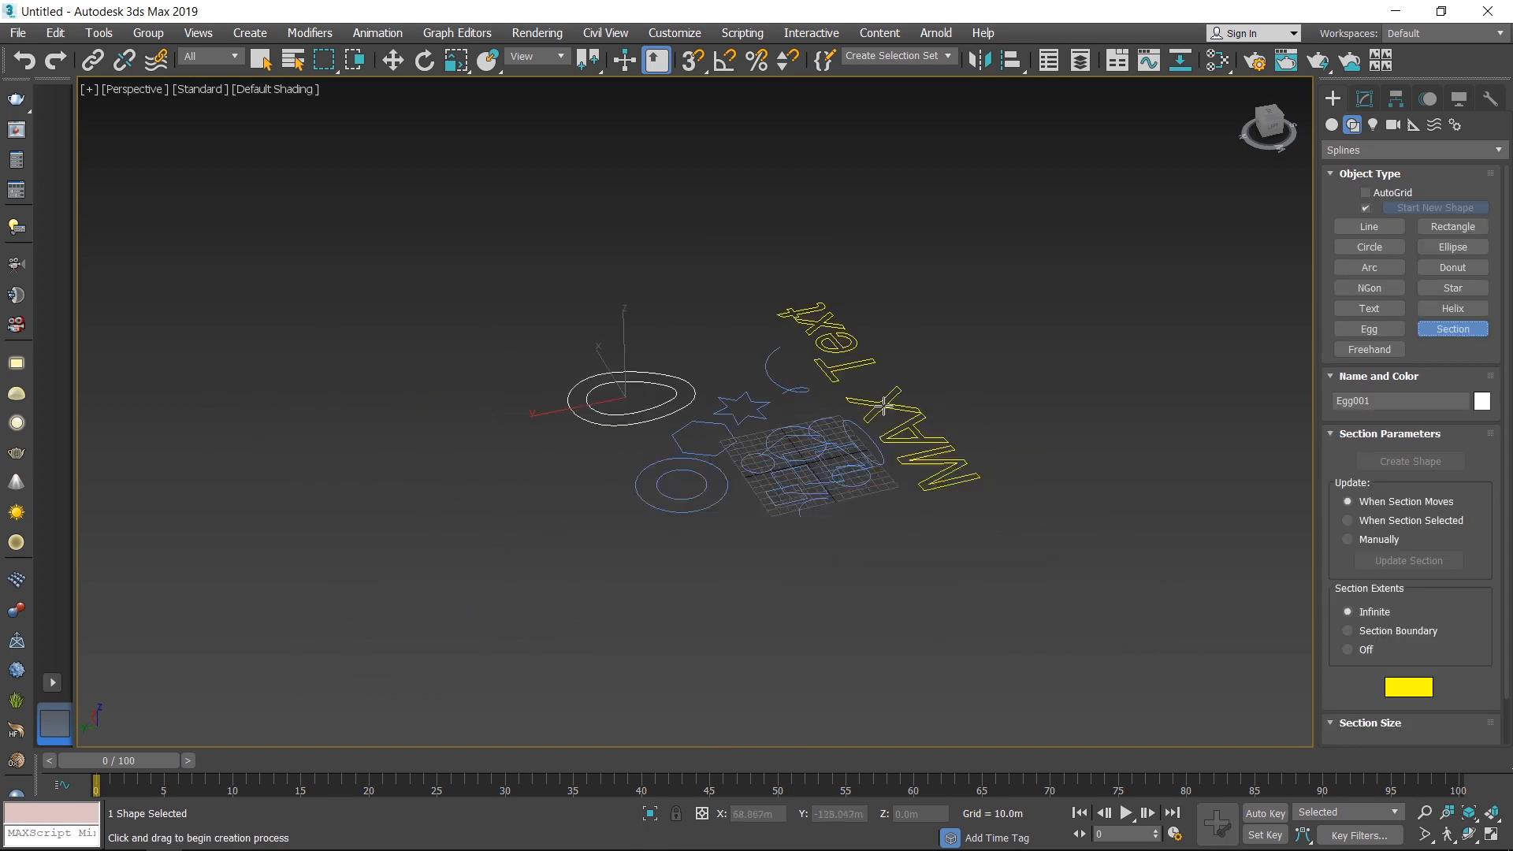
scroll(678, 529, up, 3)
middle_drag(647, 522, 863, 572)
drag(706, 571, 755, 596)
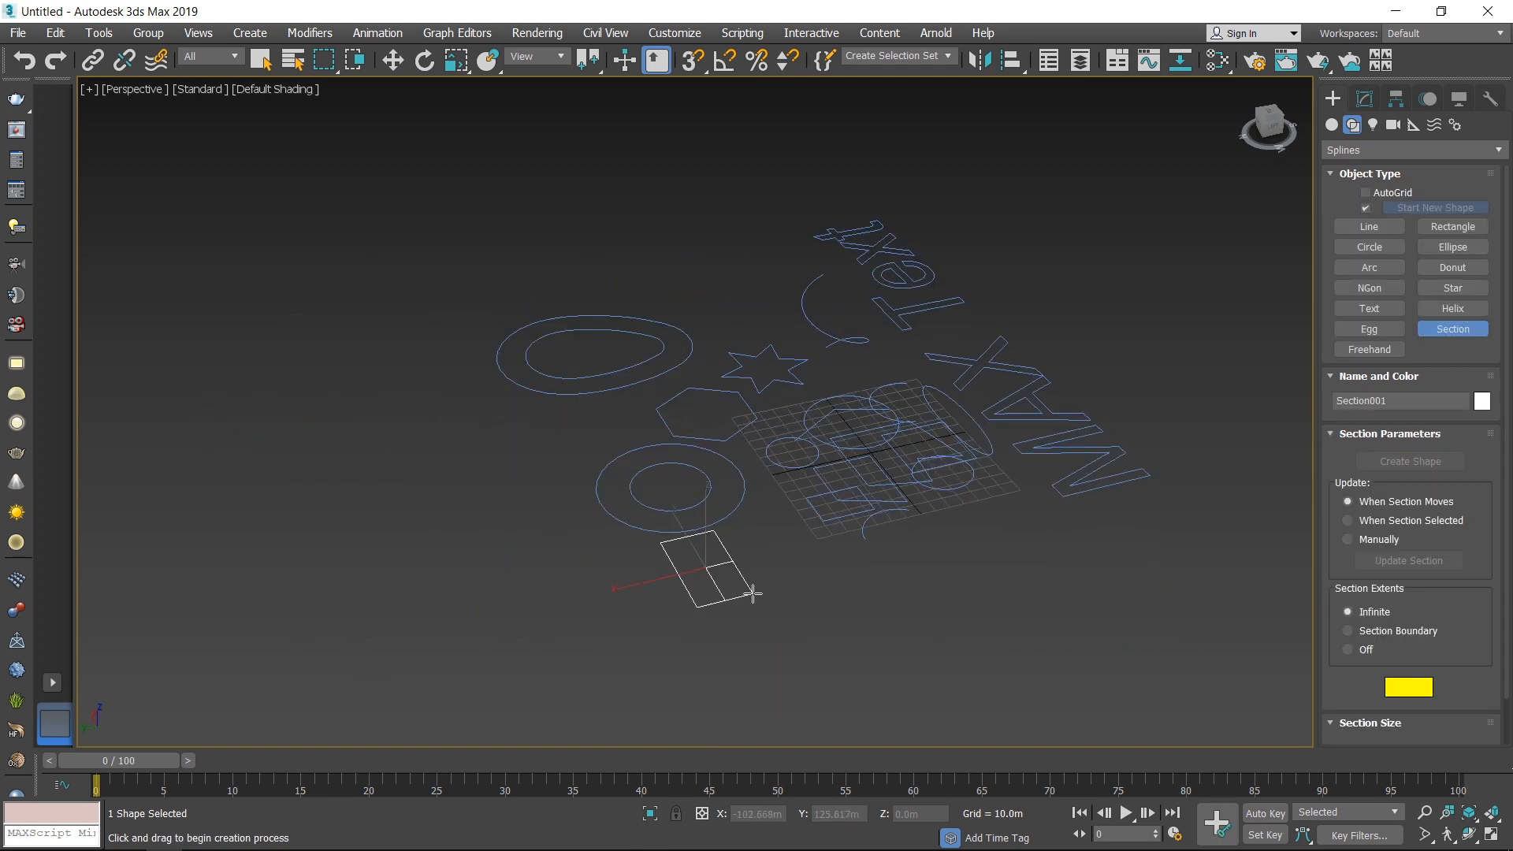
scroll(792, 558, up, 2)
scroll(781, 596, up, 3)
right_click(796, 577)
click(813, 572)
middle_drag(887, 604, 816, 623)
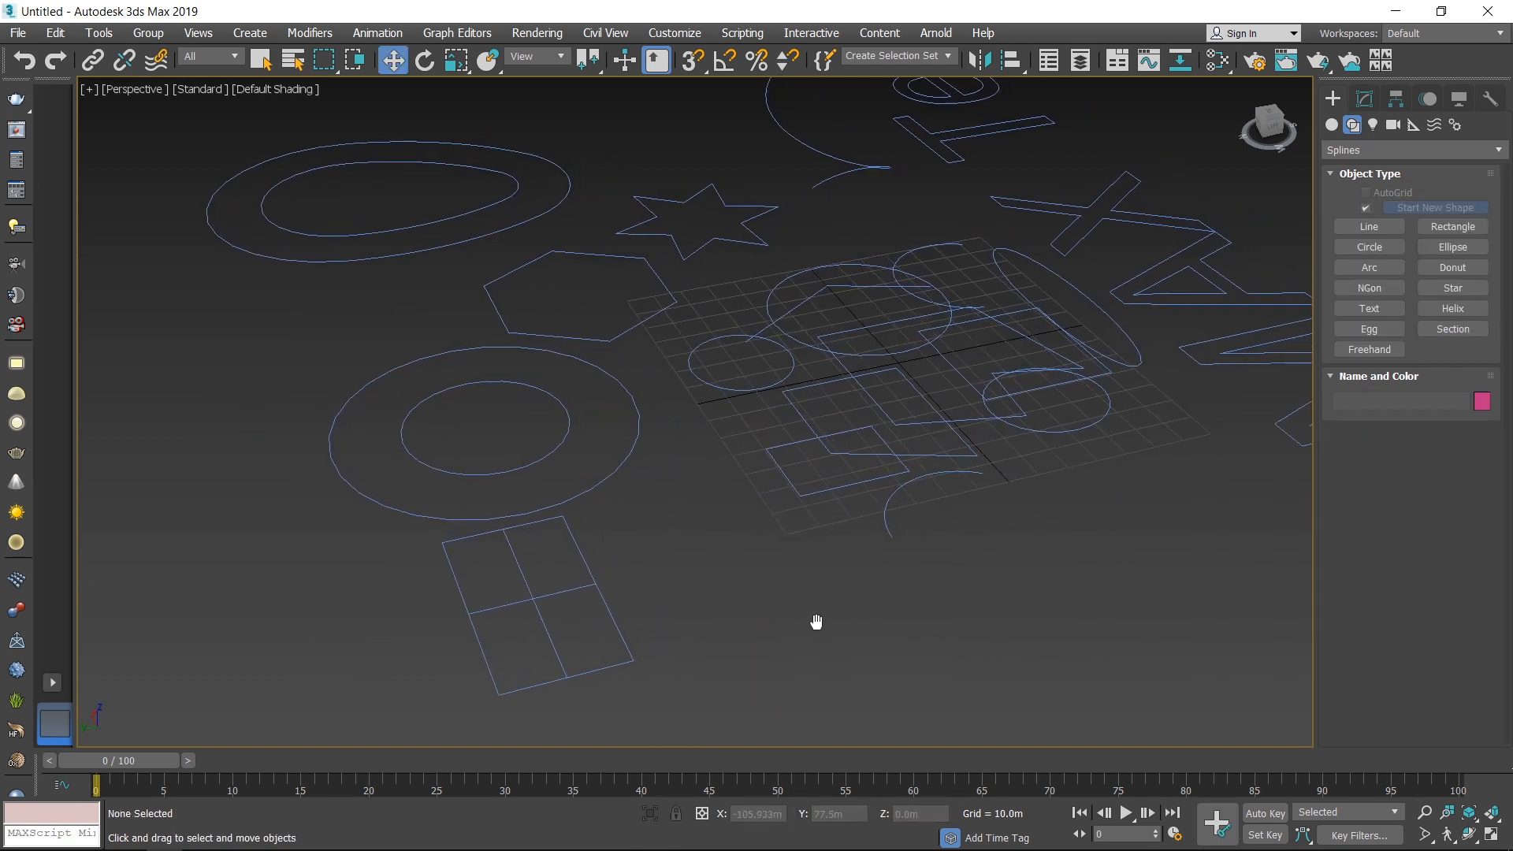
Draw a rounded, looping Freehand spline in the empty area in front of the arc
click(1369, 349)
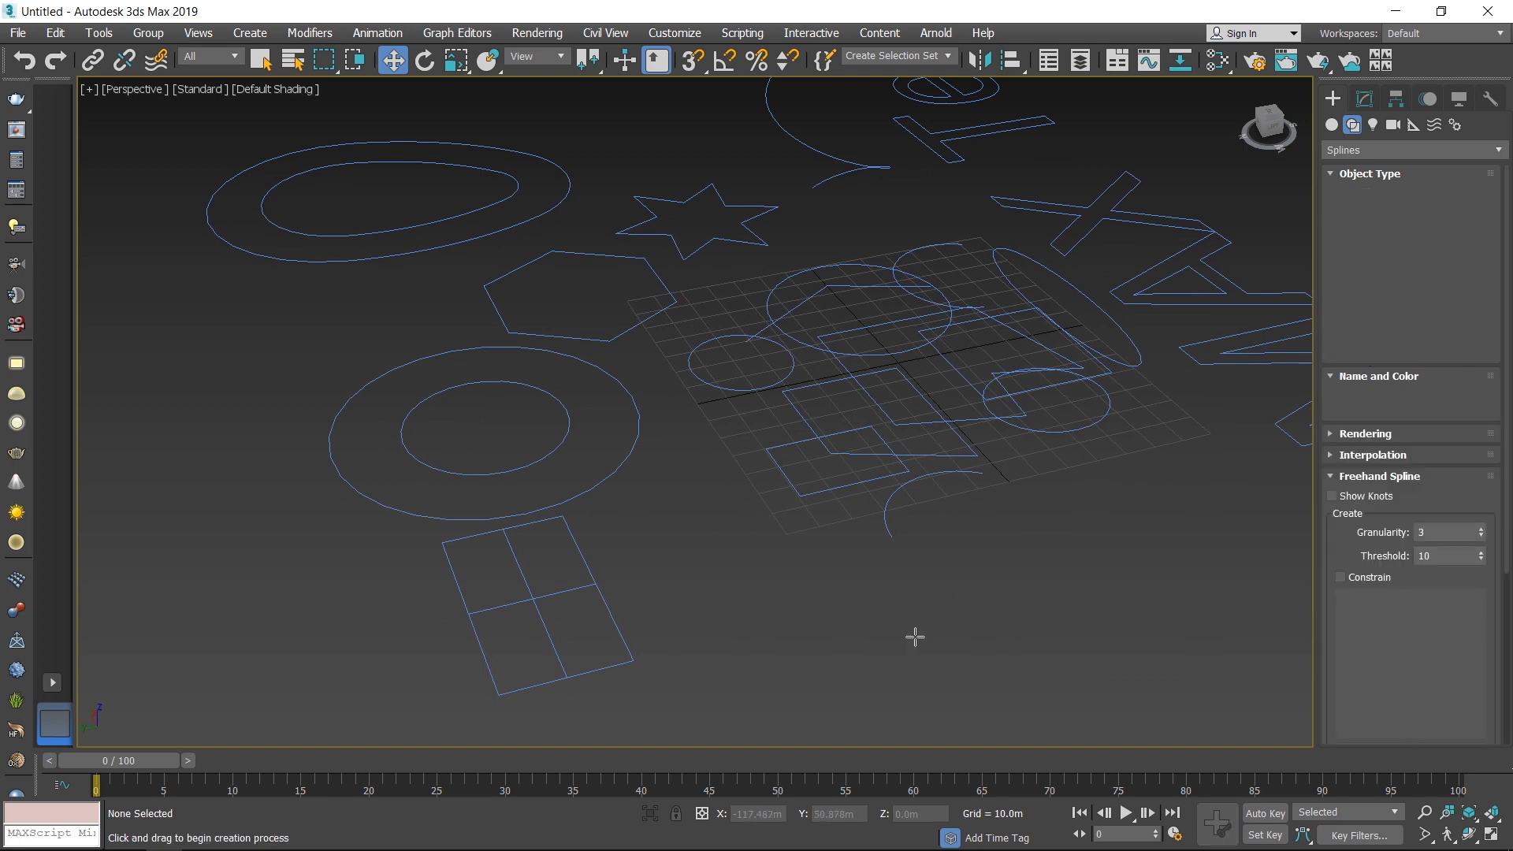
middle_drag(912, 635, 801, 612)
mouse_move(836, 598)
mouse_down()
mouse_move(933, 456)
mouse_move(1176, 563)
mouse_move(982, 644)
mouse_move(838, 592)
mouse_up()
right_click(923, 573)
scroll(926, 574, down, 4)
click(933, 576)
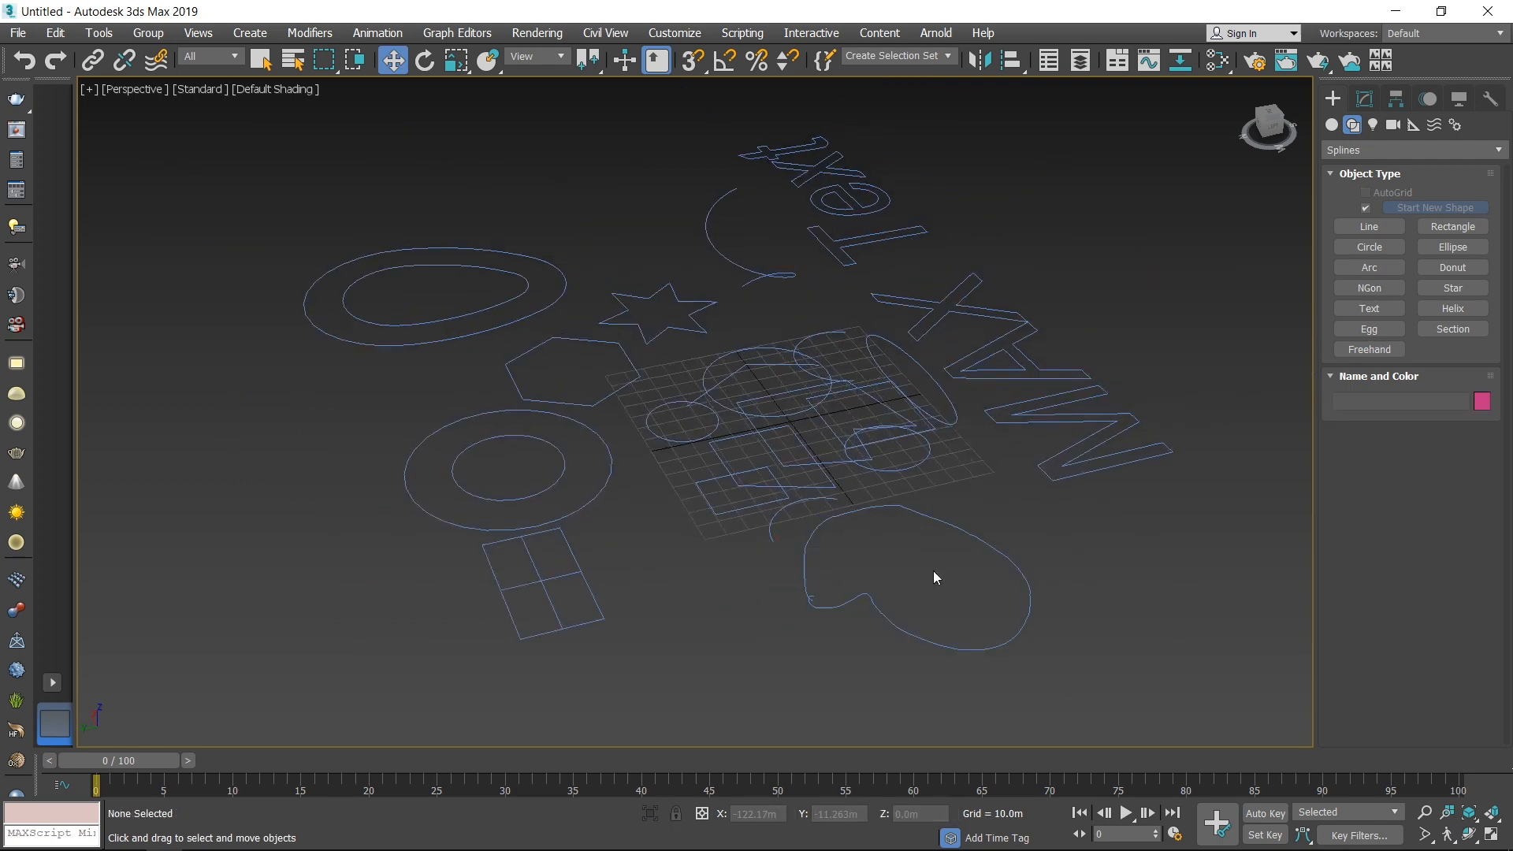
Select the closed six-sided line in front of the section shape and look through its Rendering settings
scroll(936, 578, up, 5)
scroll(640, 582, up, 7)
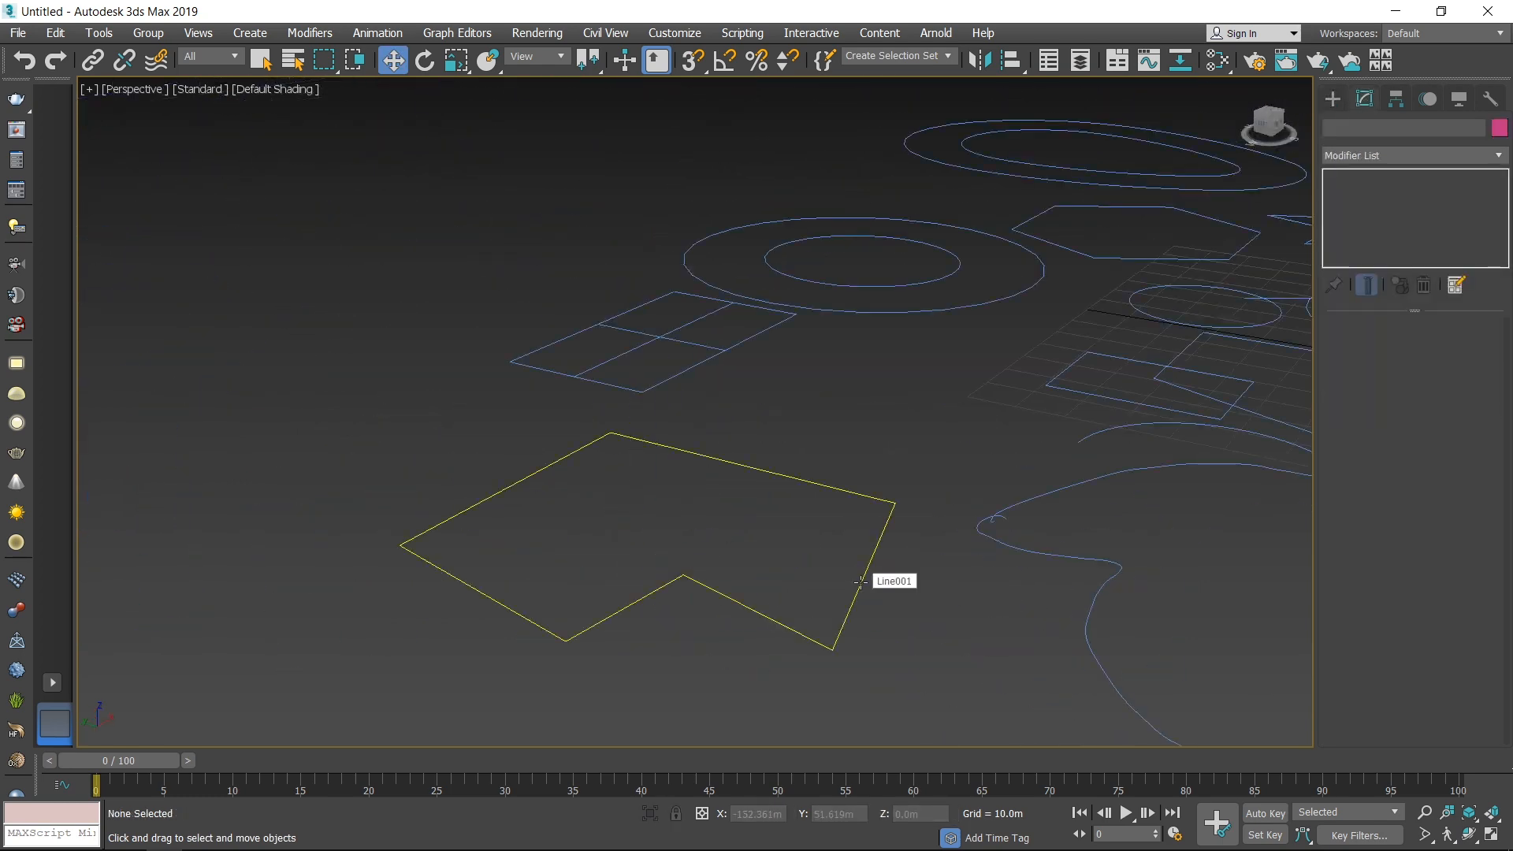
middle_drag(872, 597, 836, 604)
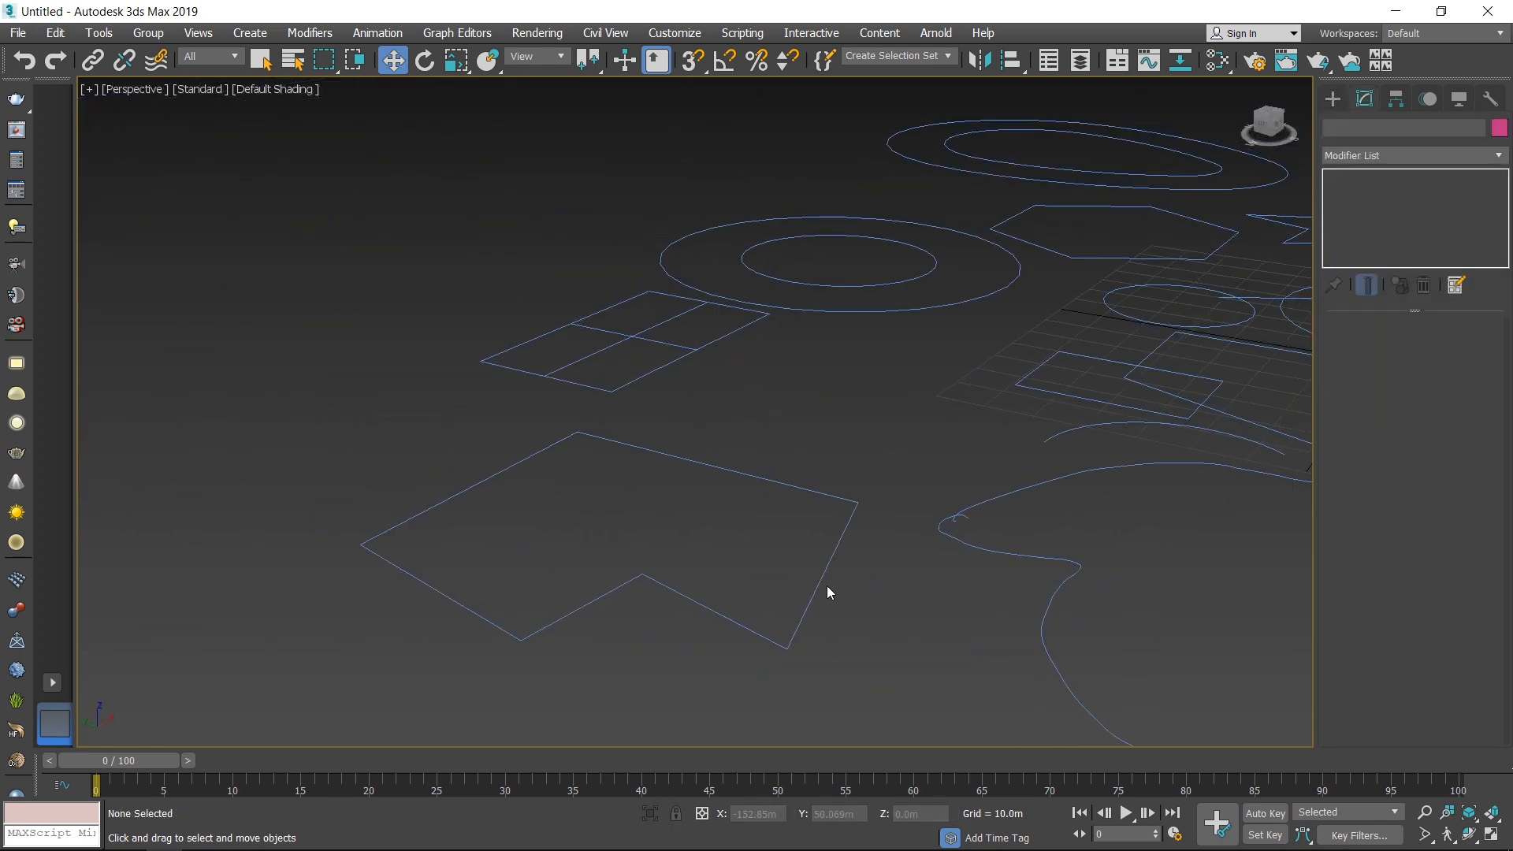
click(824, 587)
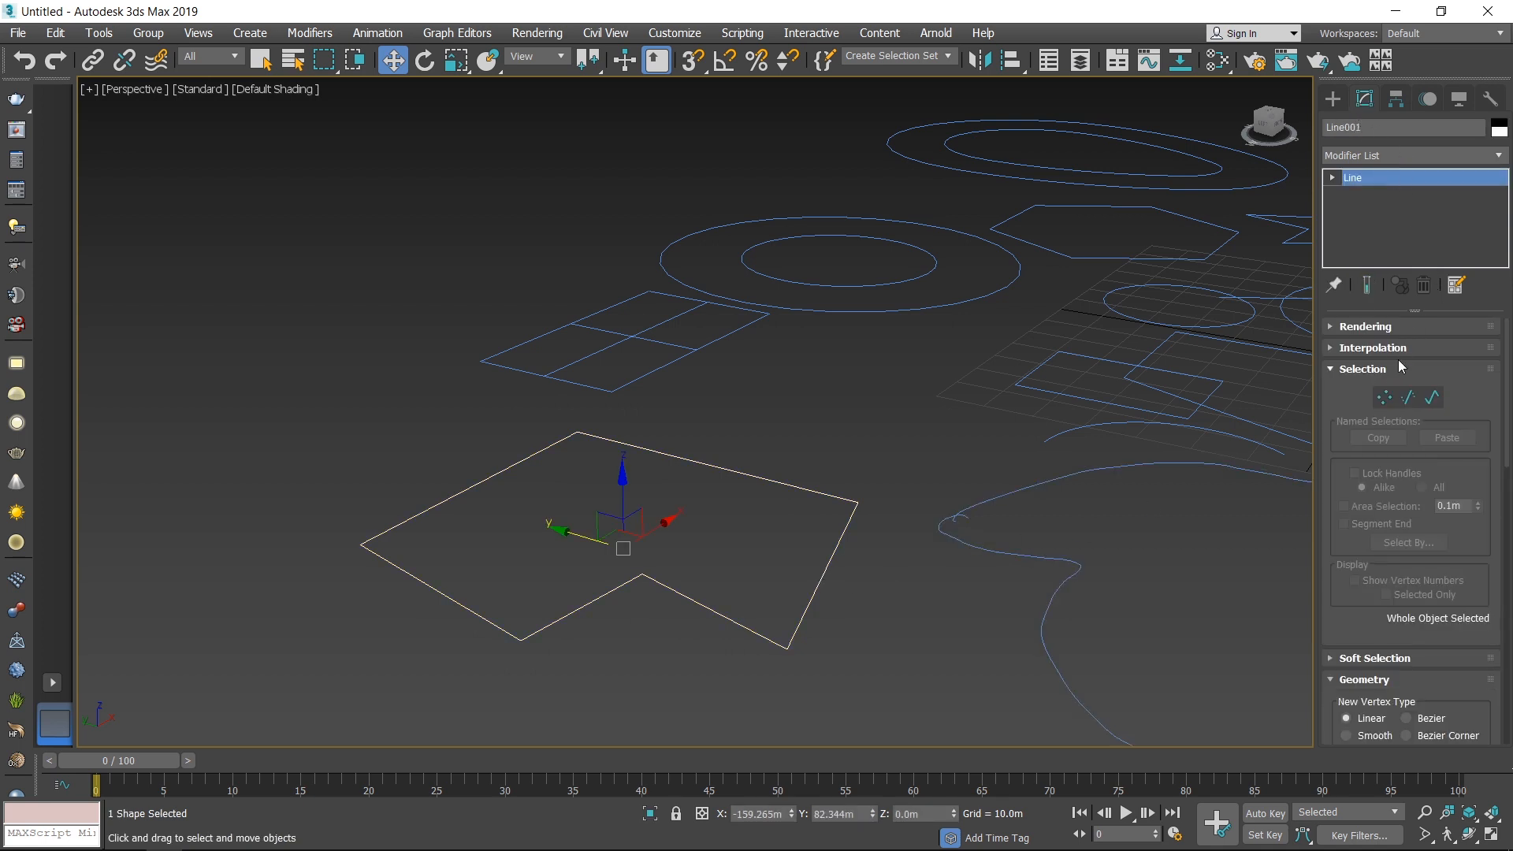
click(1327, 323)
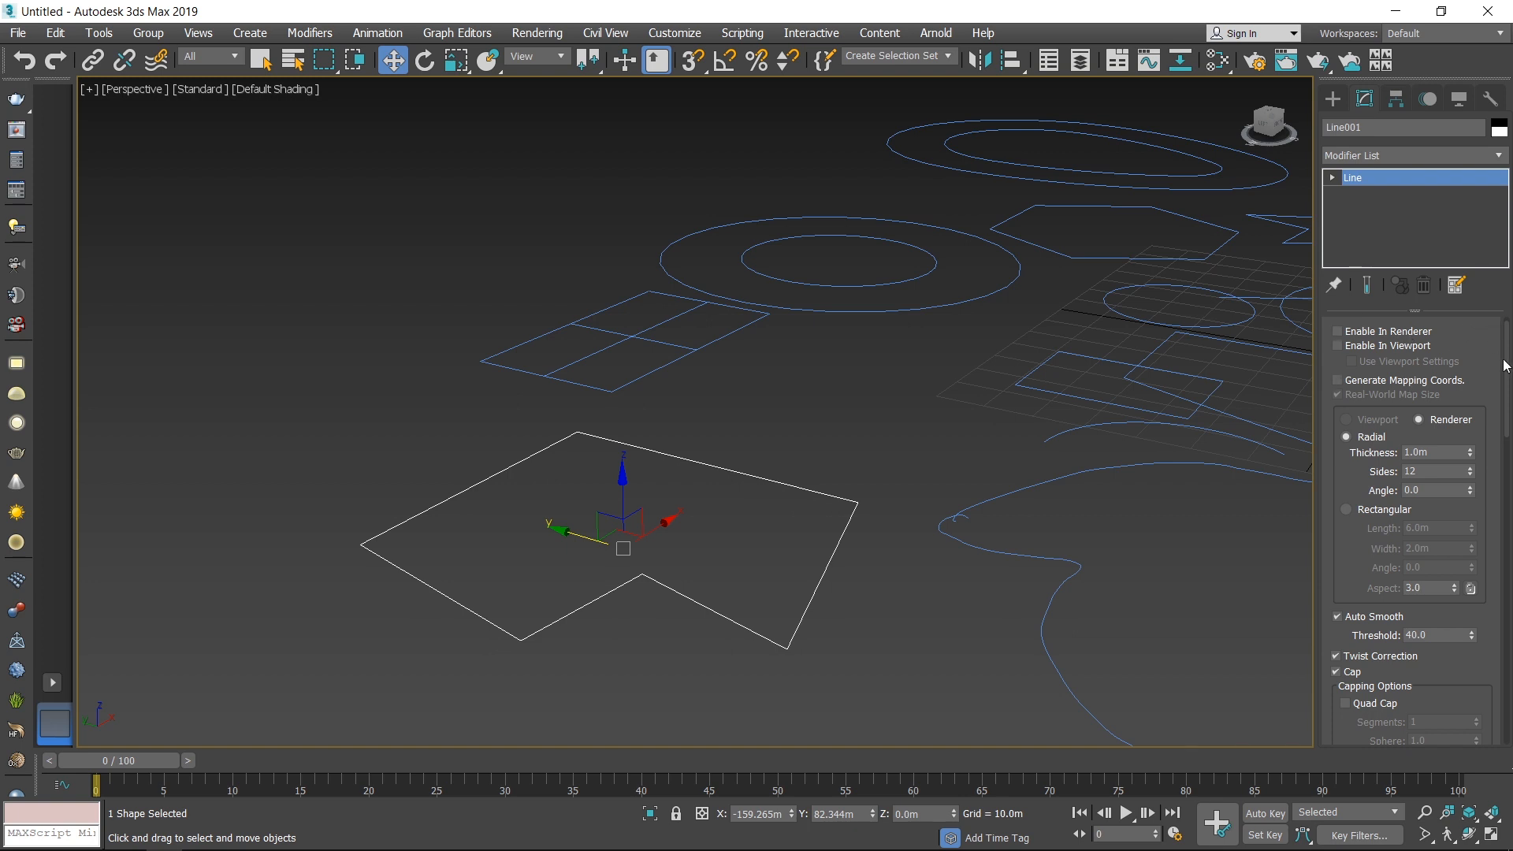
scroll(1419, 338, up, 1)
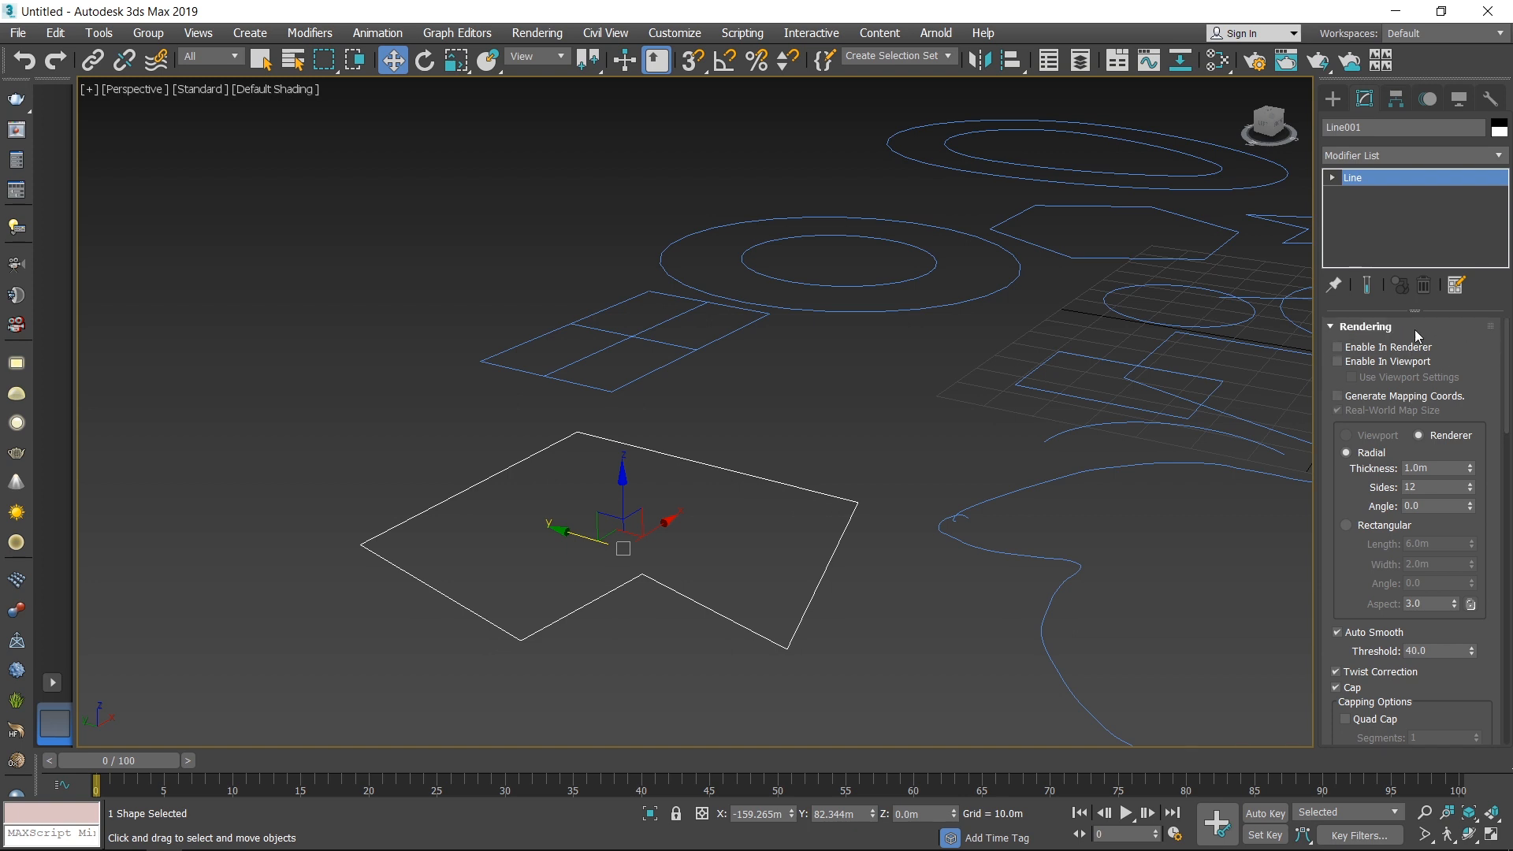
click(1364, 326)
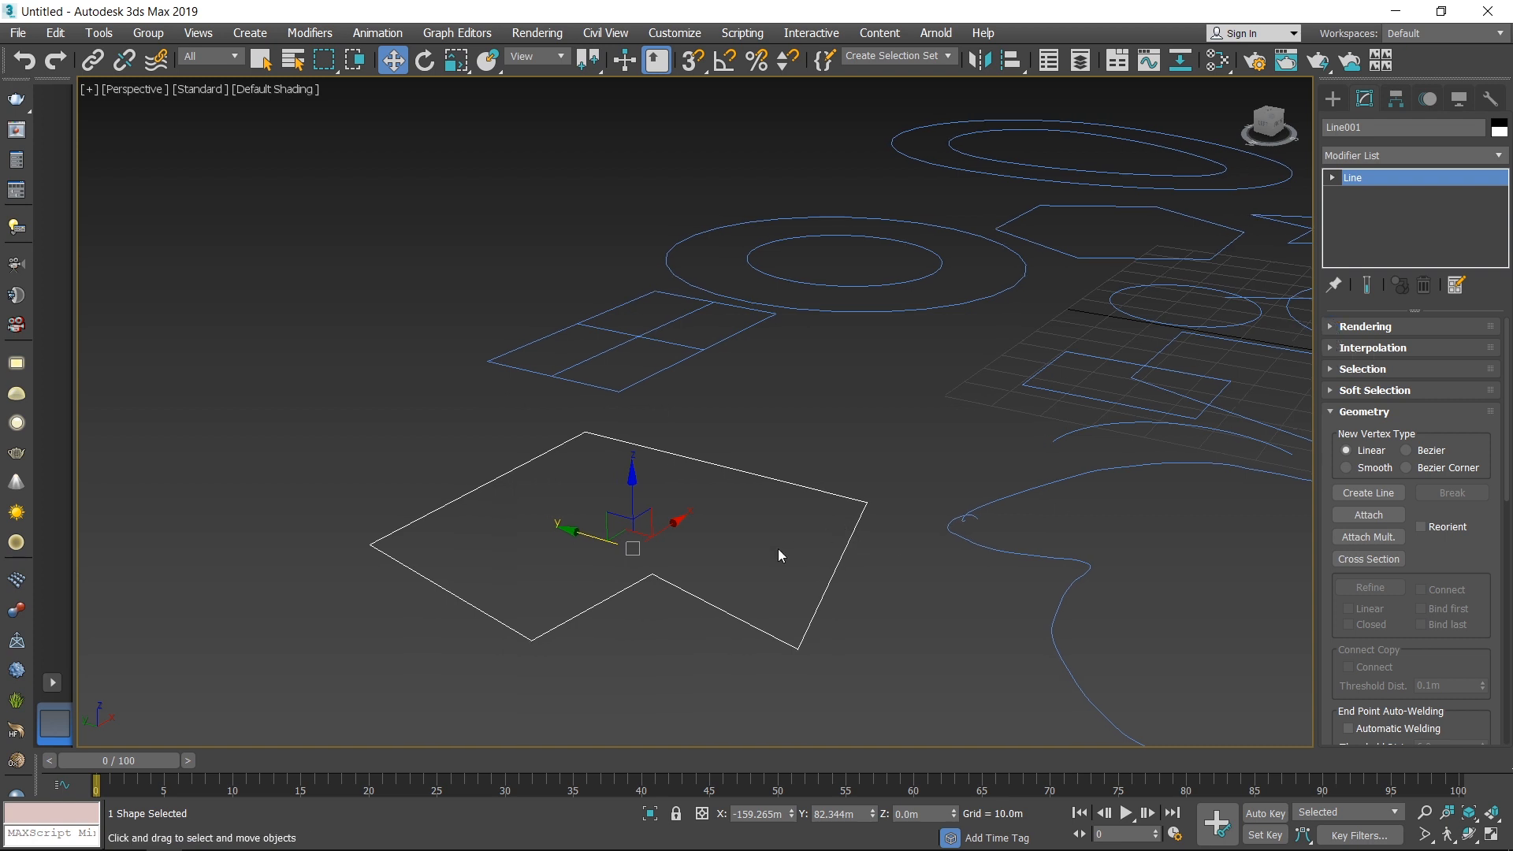
Enable the selected line in both the renderer and the viewport, and inspect its thickness up close
scroll(788, 536, up, 3)
middle_drag(802, 524, 890, 511)
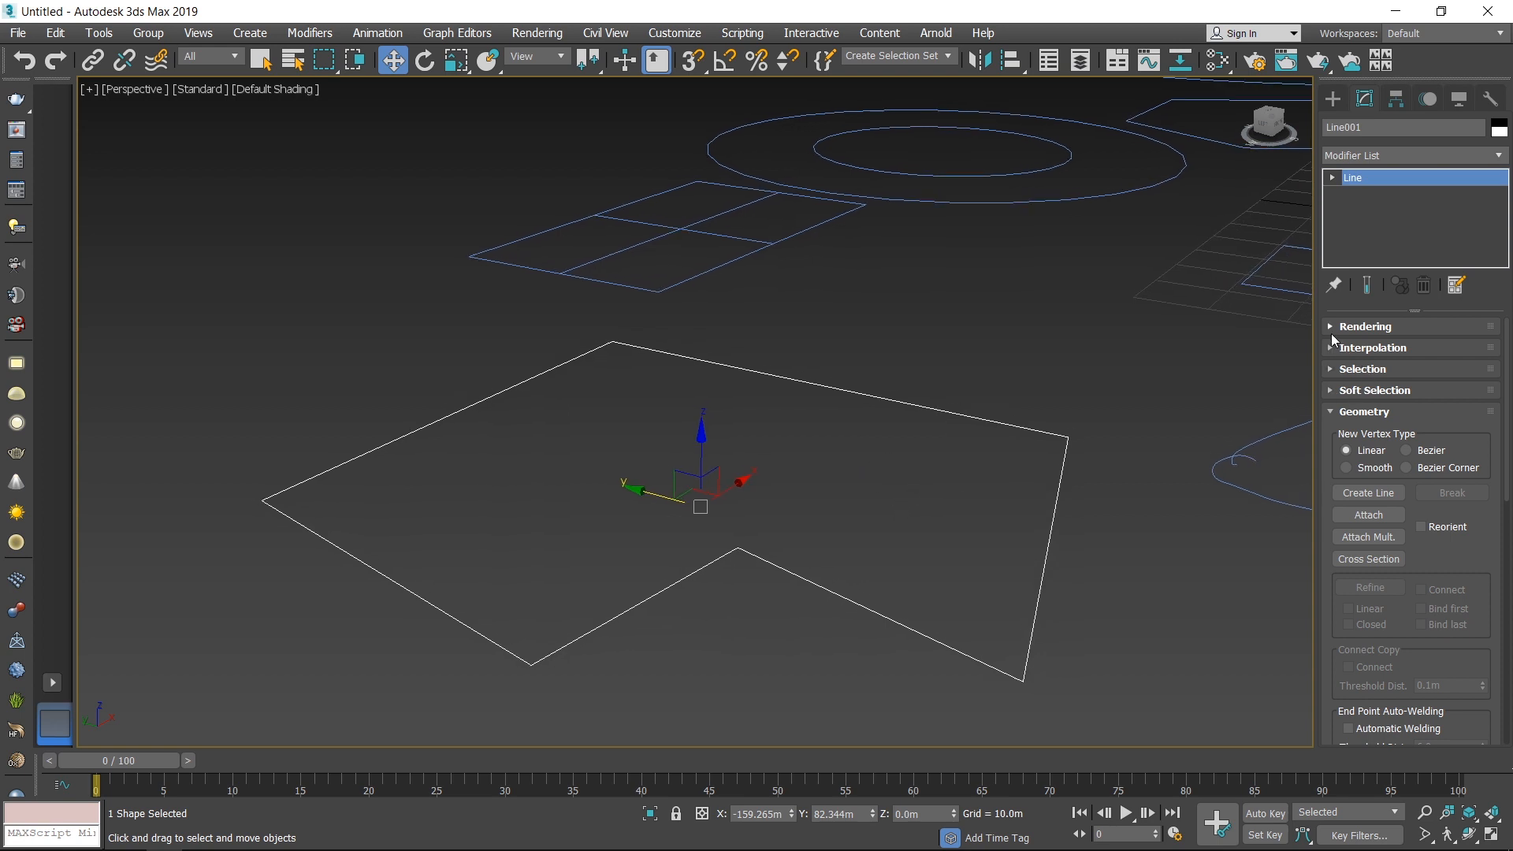
click(1329, 328)
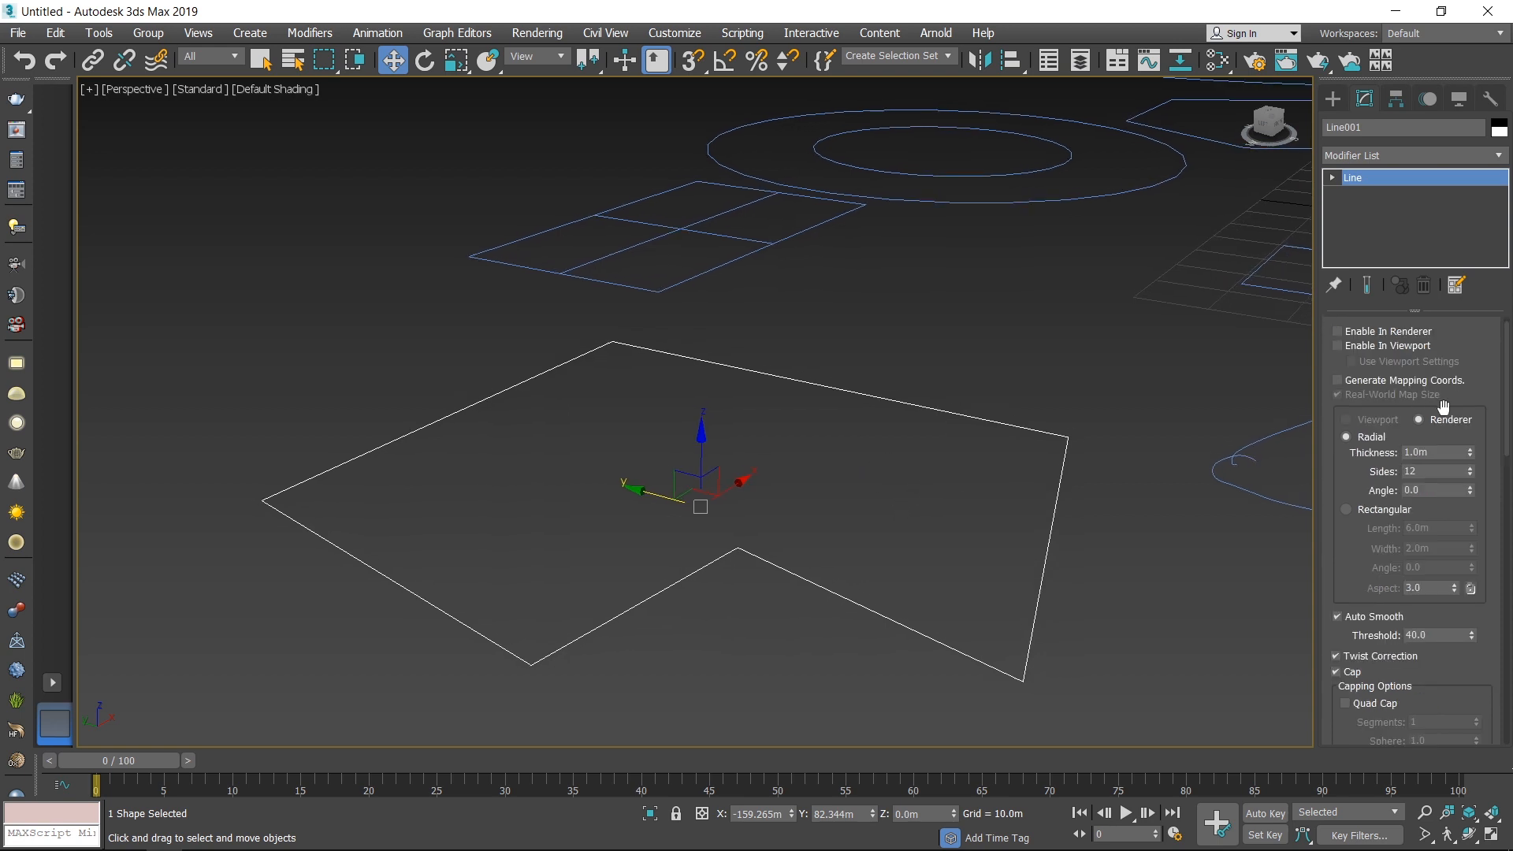
click(1339, 332)
click(1337, 346)
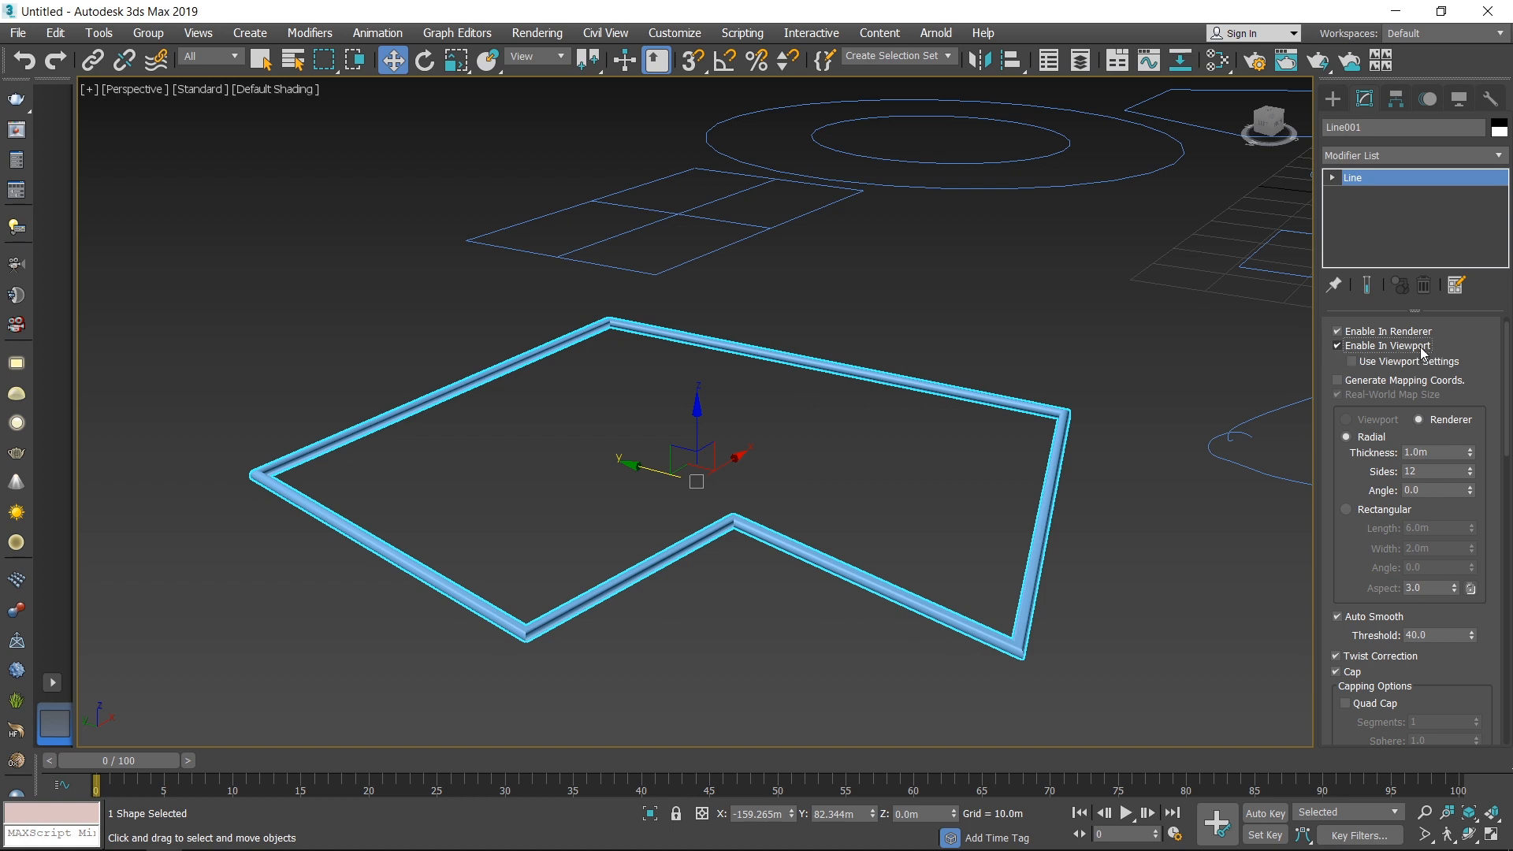
scroll(1040, 495, up, 3)
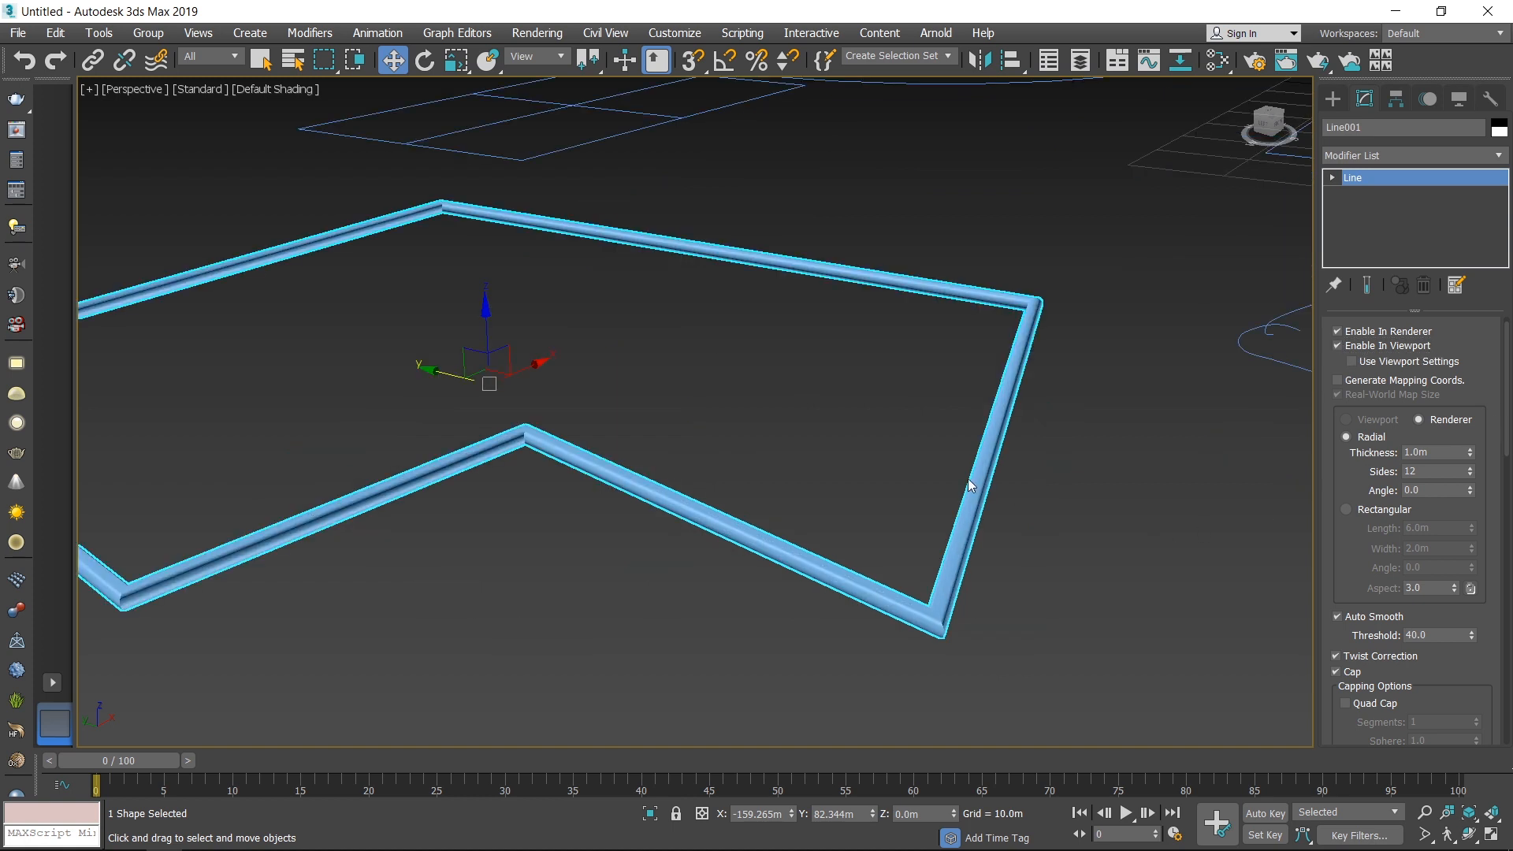
scroll(971, 486, up, 6)
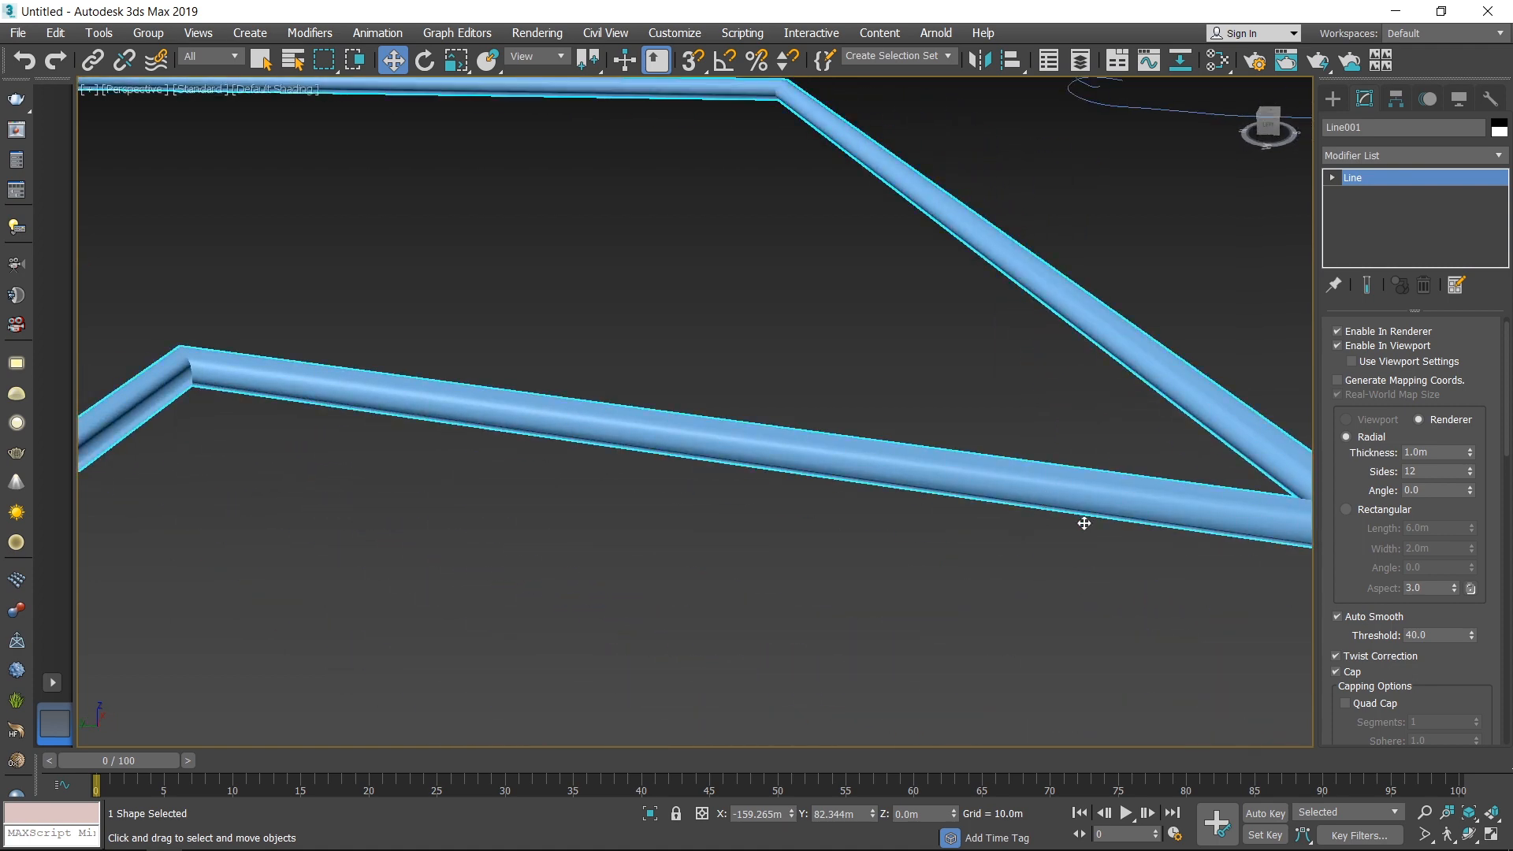
Turn on the Edged Faces display and examine the faces along the rendered line and around its corners
scroll(1076, 527, down, 6)
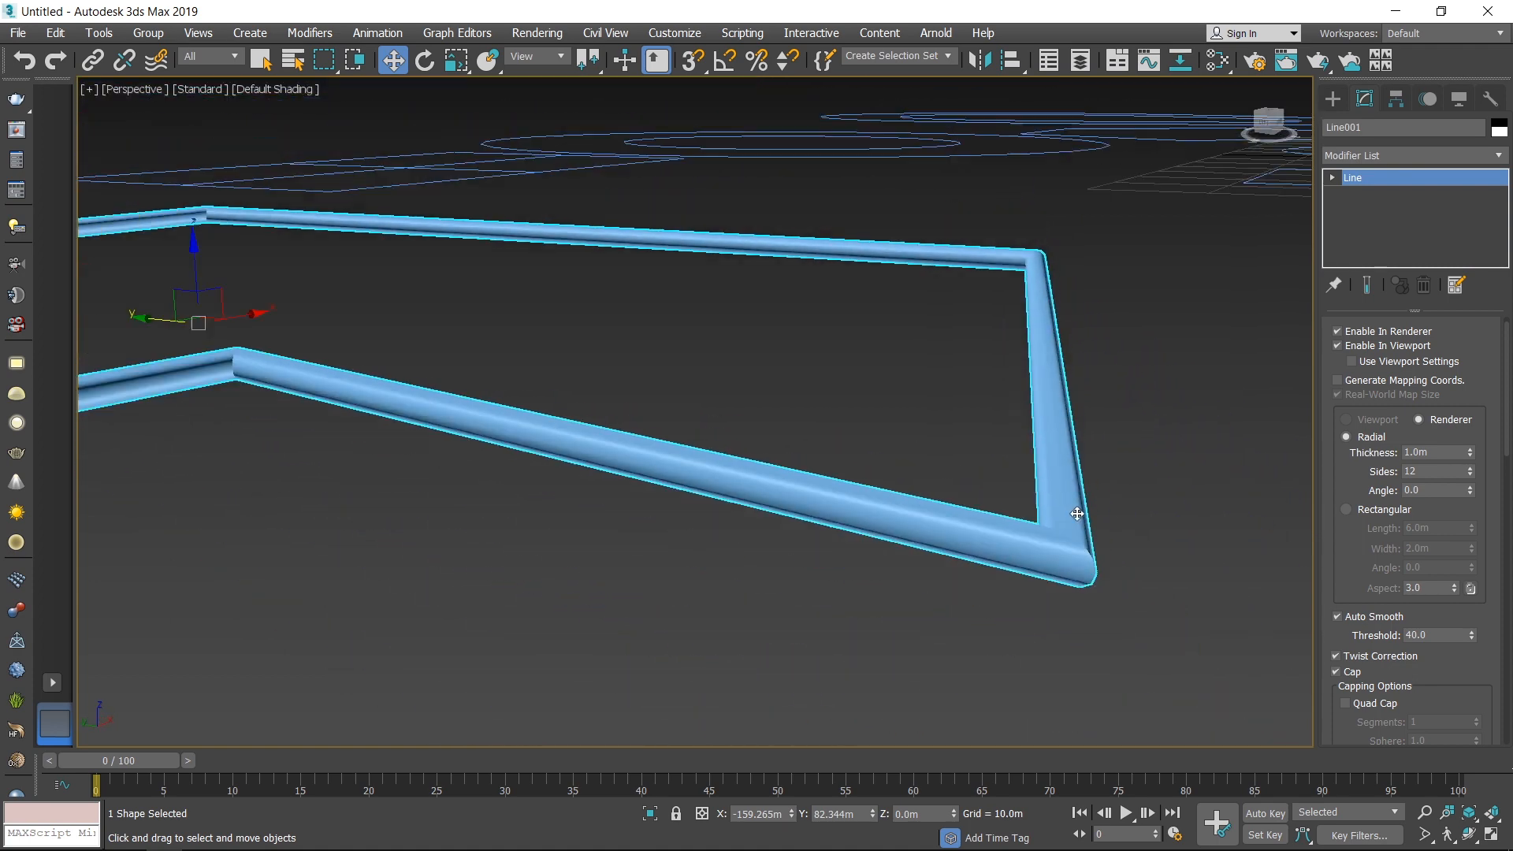
scroll(1076, 513, down, 2)
middle_drag(938, 524, 1138, 541)
scroll(864, 550, up, 5)
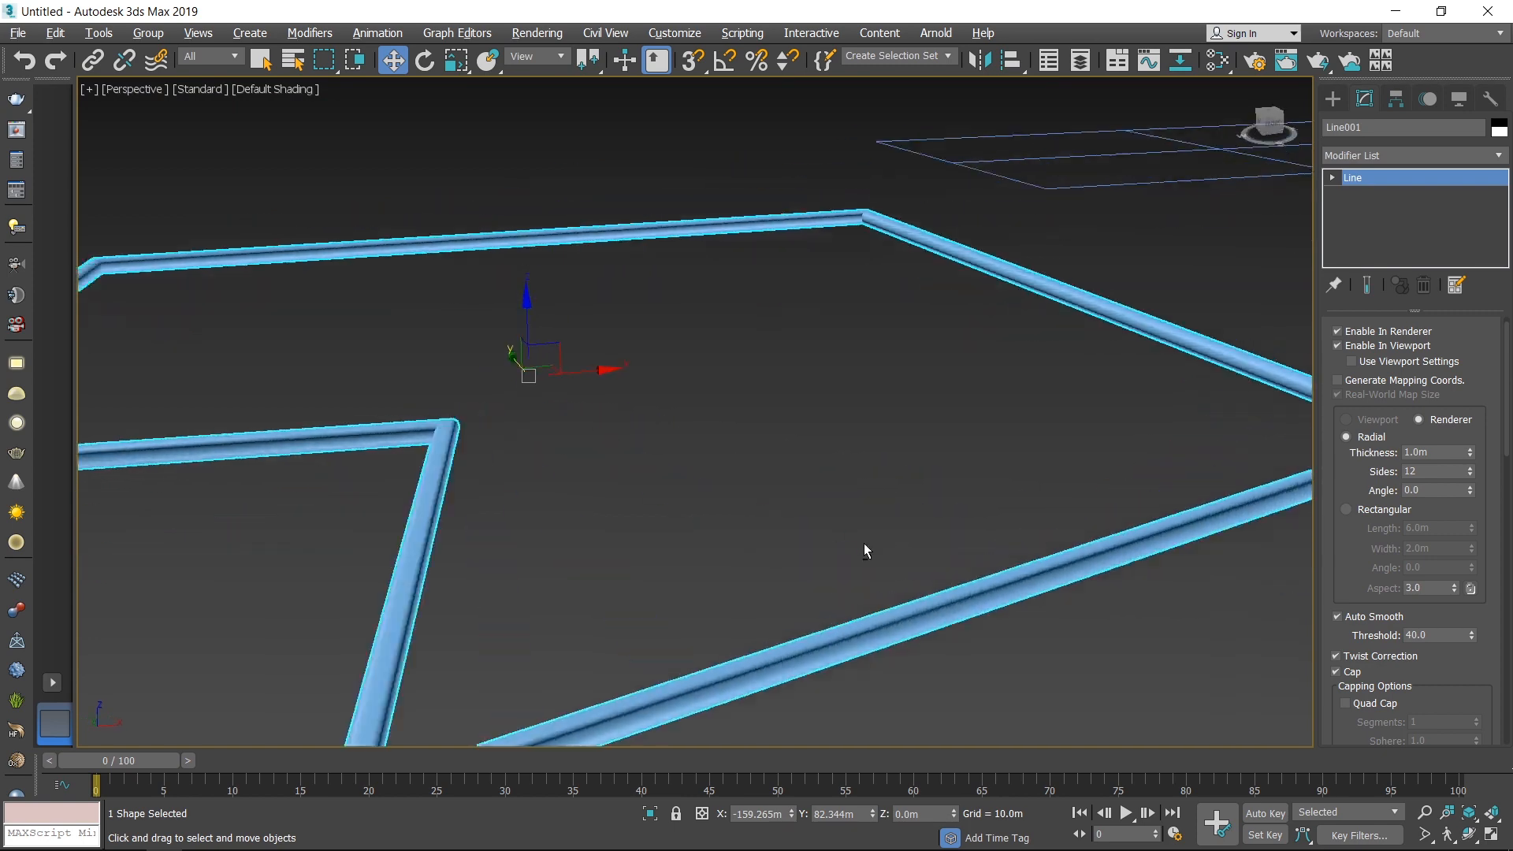
scroll(864, 550, down, 3)
mouse_move(612, 341)
alt+middle_down()
mouse_move(970, 541)
mouse_move(943, 479)
mouse_move(923, 567)
mouse_move(1083, 554)
alt+middle_up()
key(F4)
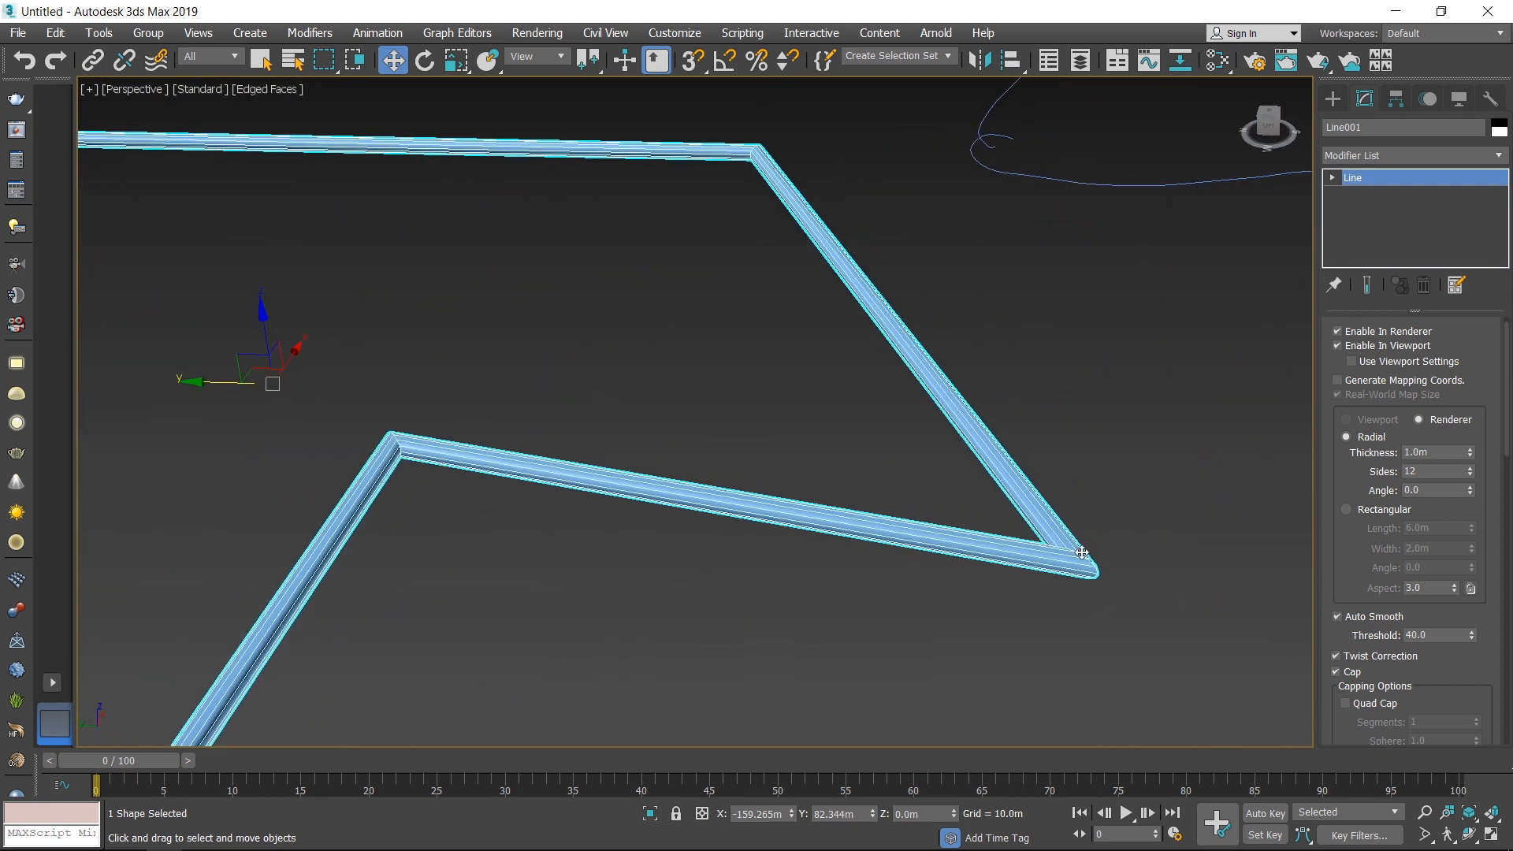
key(F4)
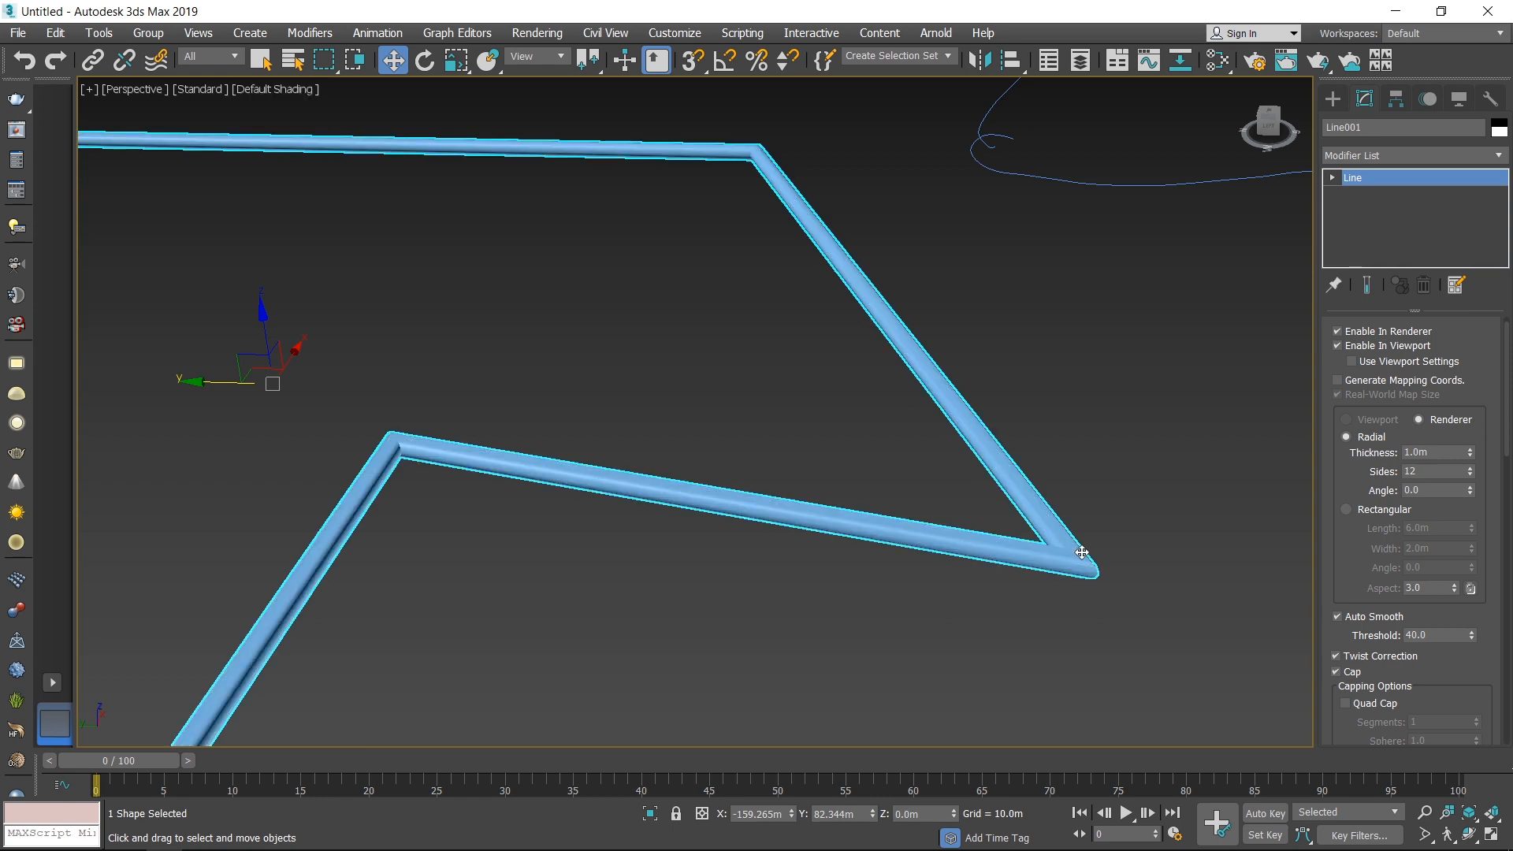
key(F4)
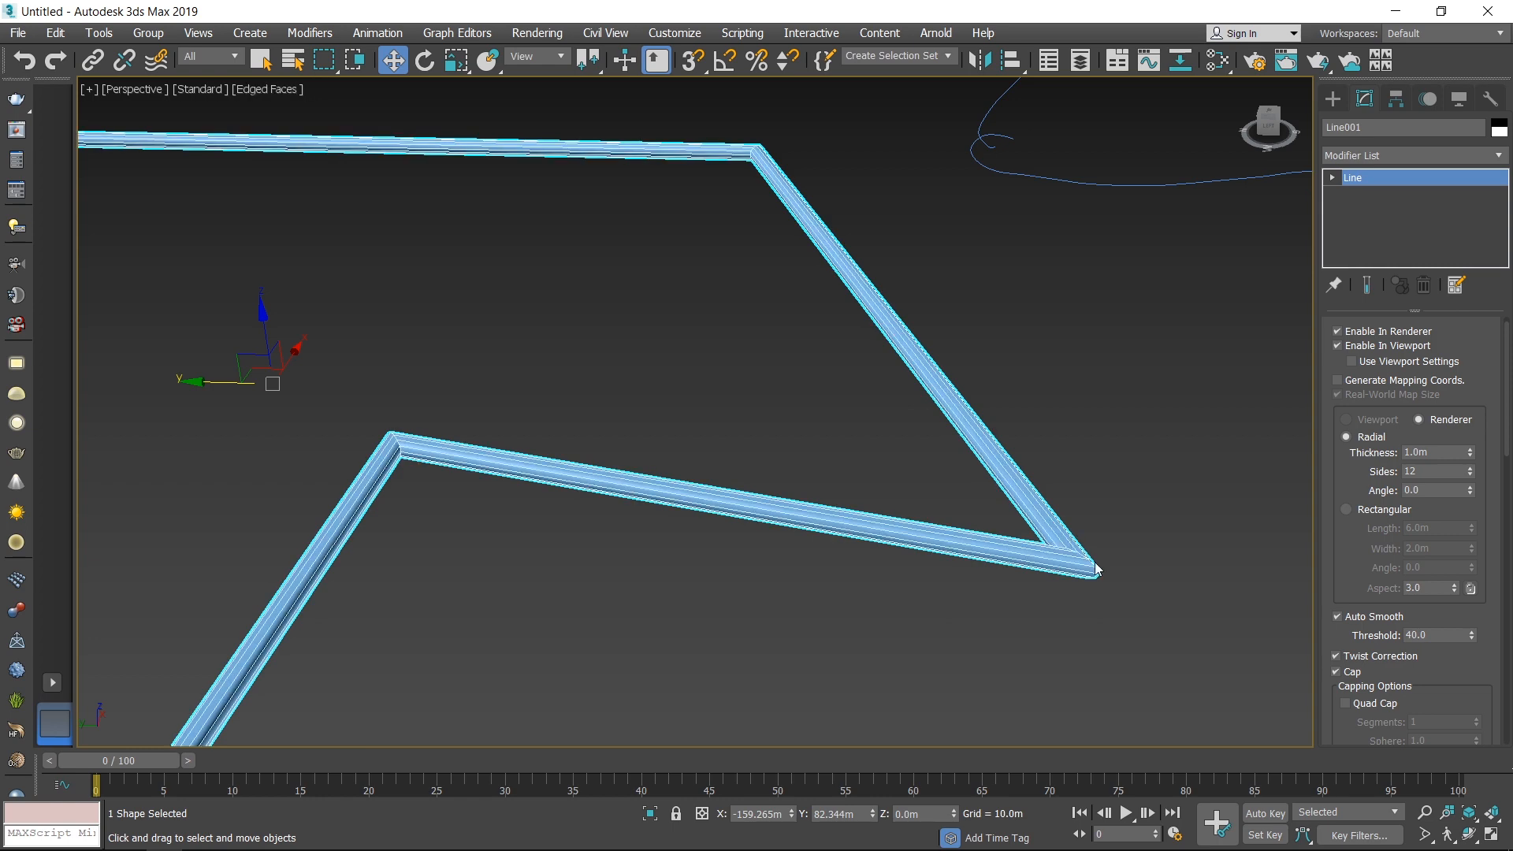
scroll(1061, 597, up, 4)
alt+middle_drag(1034, 602, 921, 505)
alt+middle_drag(1050, 547, 990, 560)
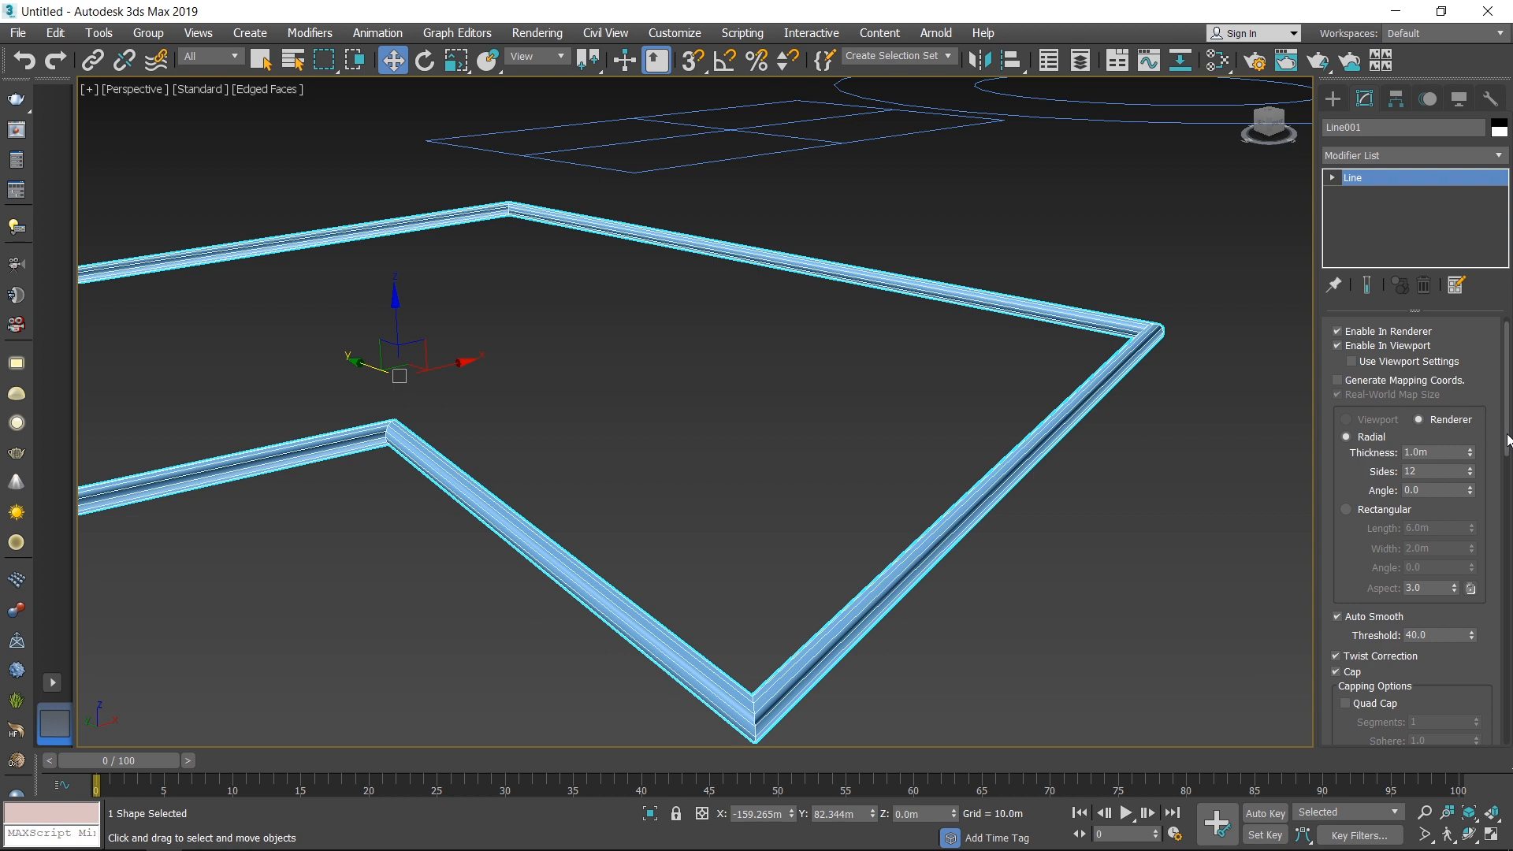
Set the closed line's radial thickness to 2.183 m
scroll(1507, 454, down, 2)
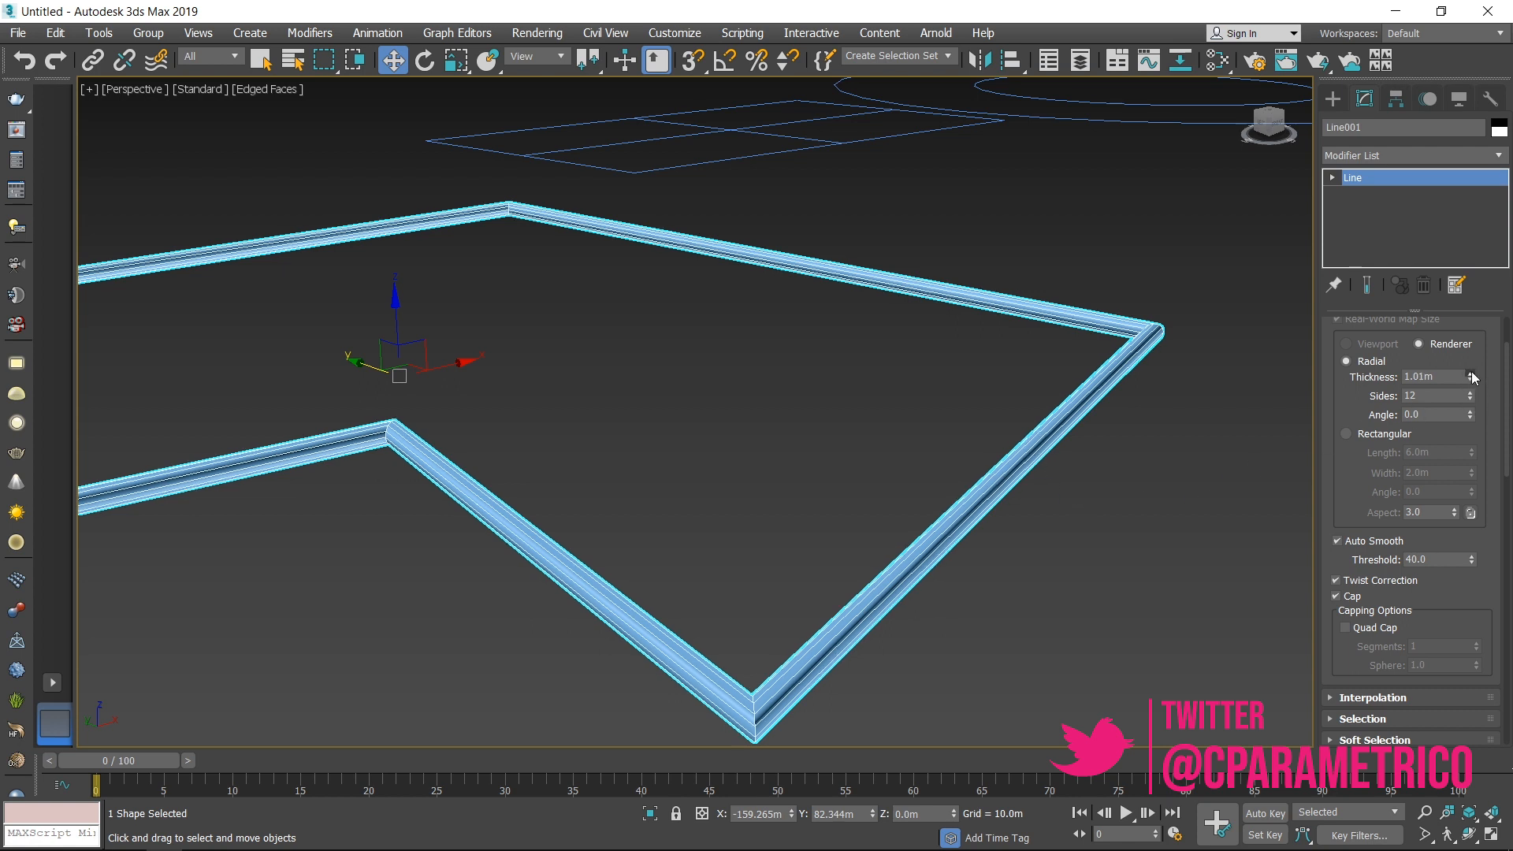
drag(1472, 377, 1472, 312)
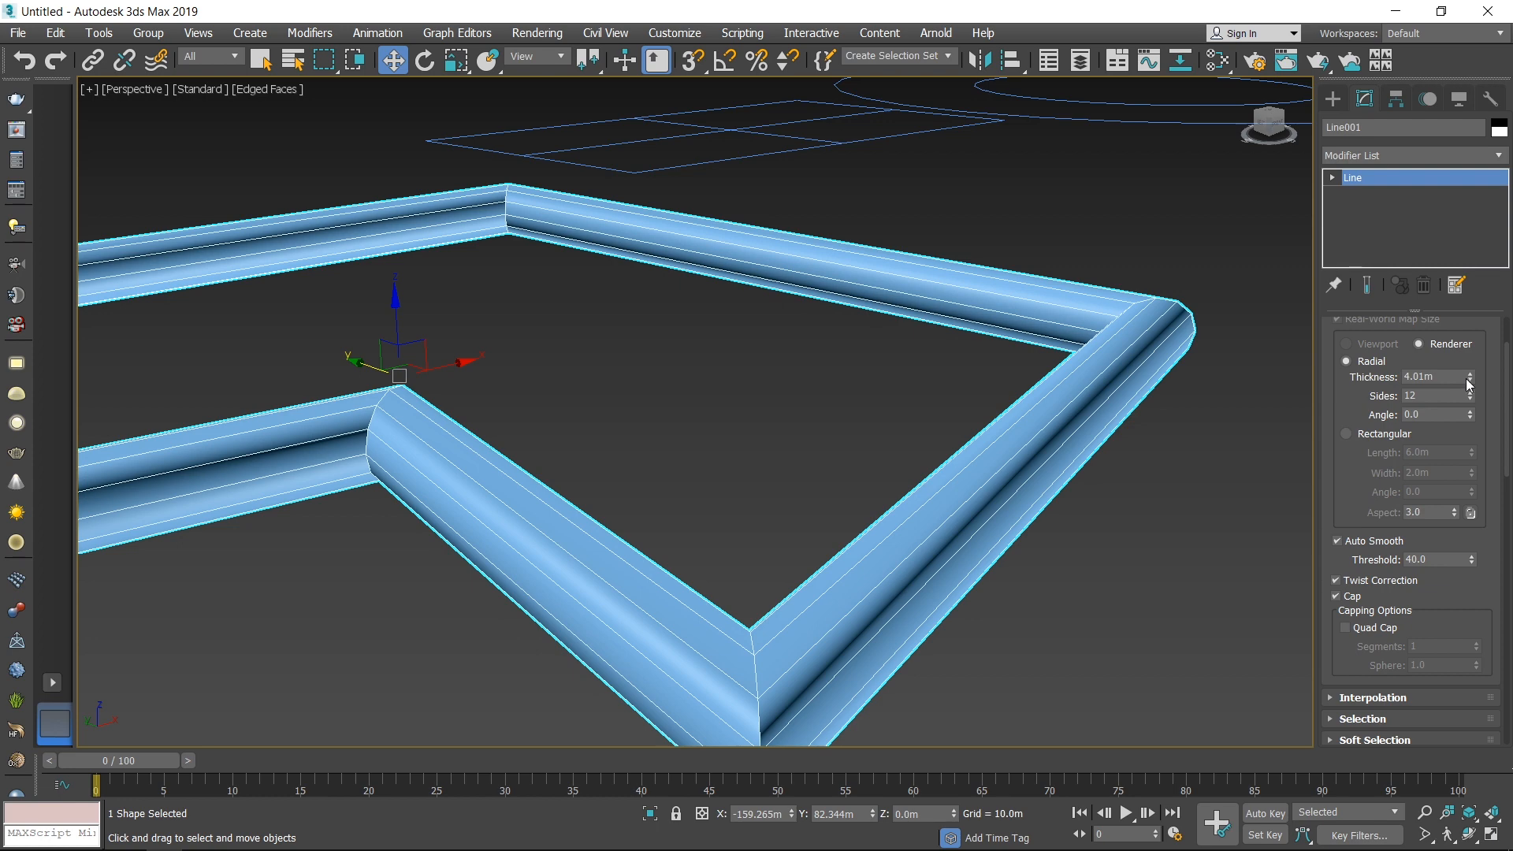
drag(1473, 377, 1484, 414)
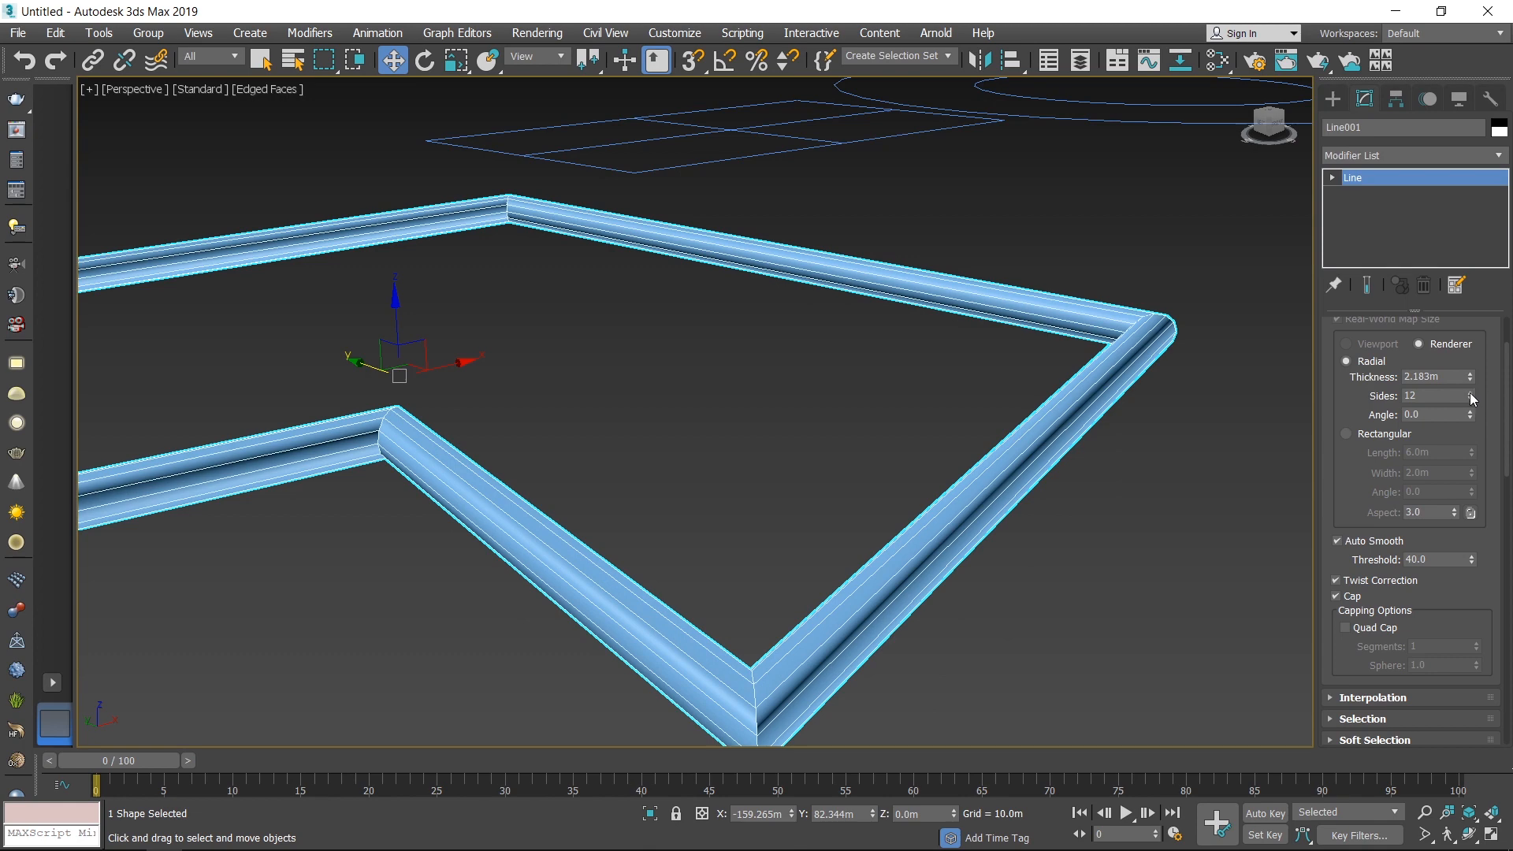
Increase the closed line's radial sides to 16 and inspect the denser cross-section up close
click(1470, 394)
click(1471, 394)
click(1471, 394)
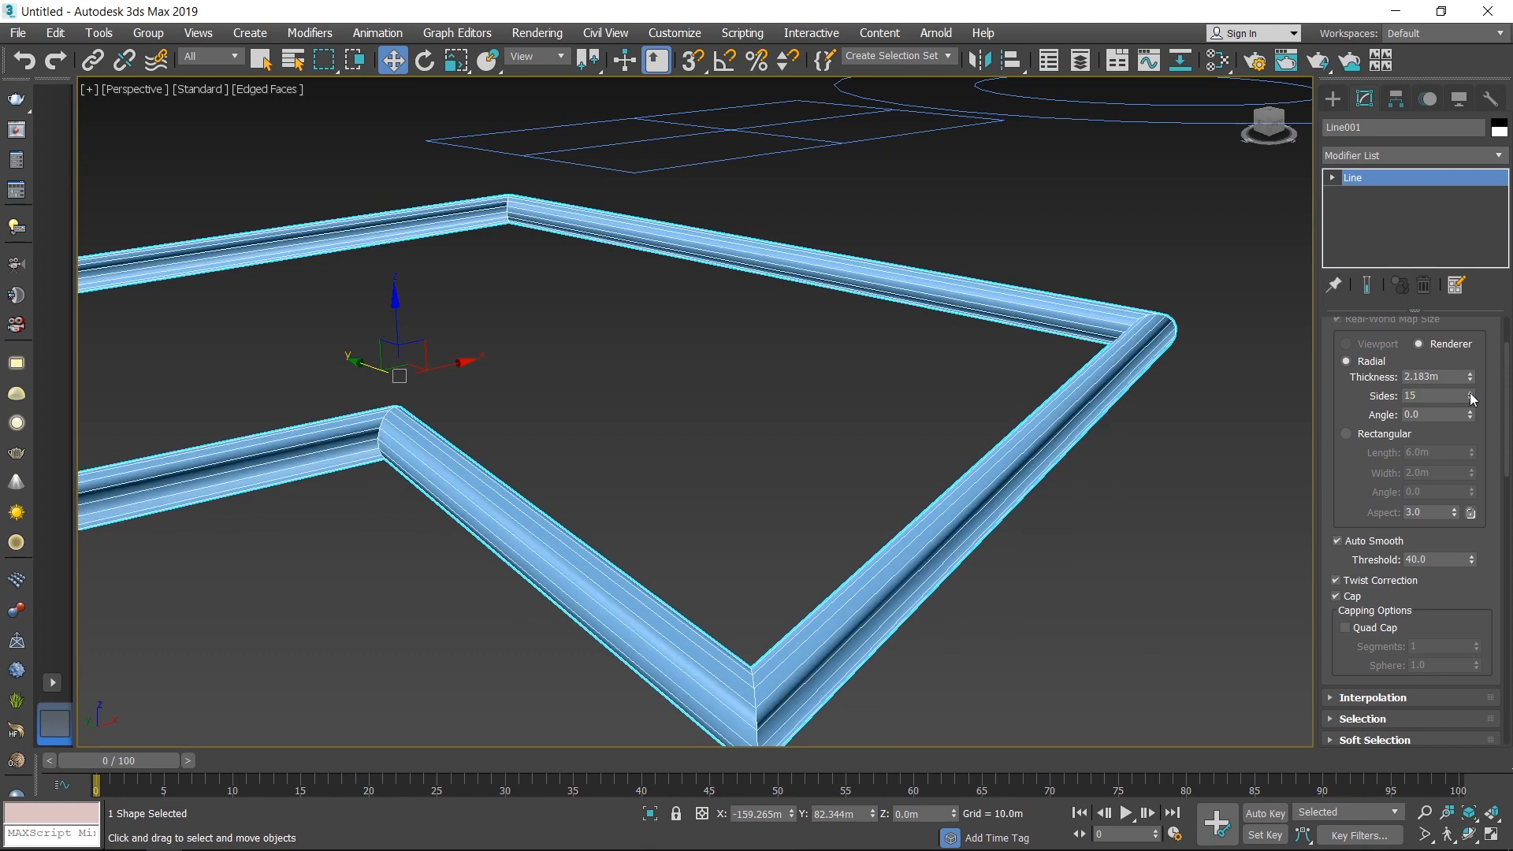
click(1471, 394)
scroll(1047, 427, down, 3)
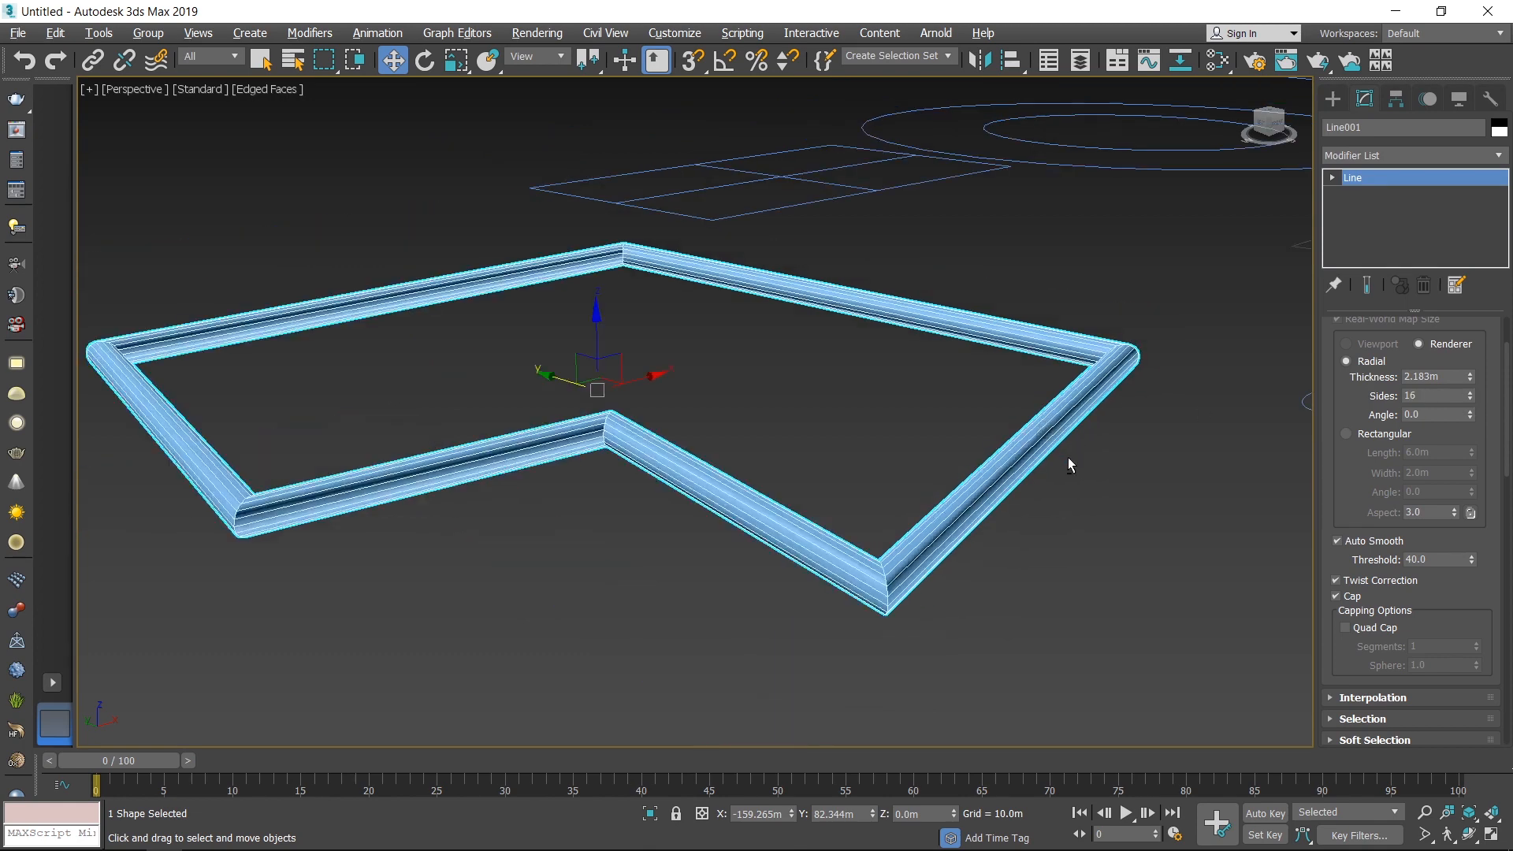
scroll(1080, 461, up, 6)
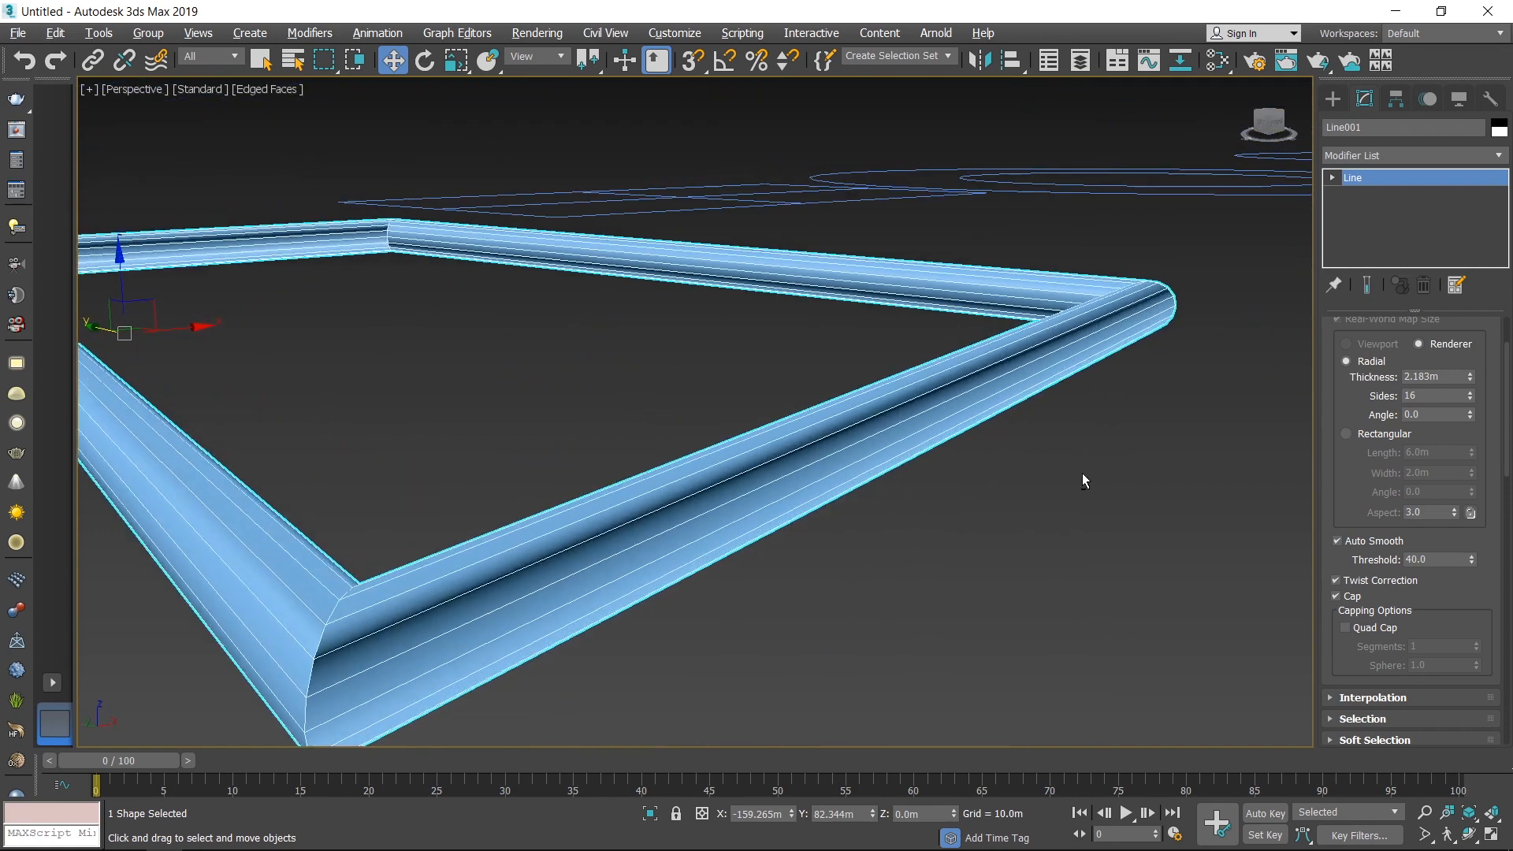
scroll(1082, 473, up, 1)
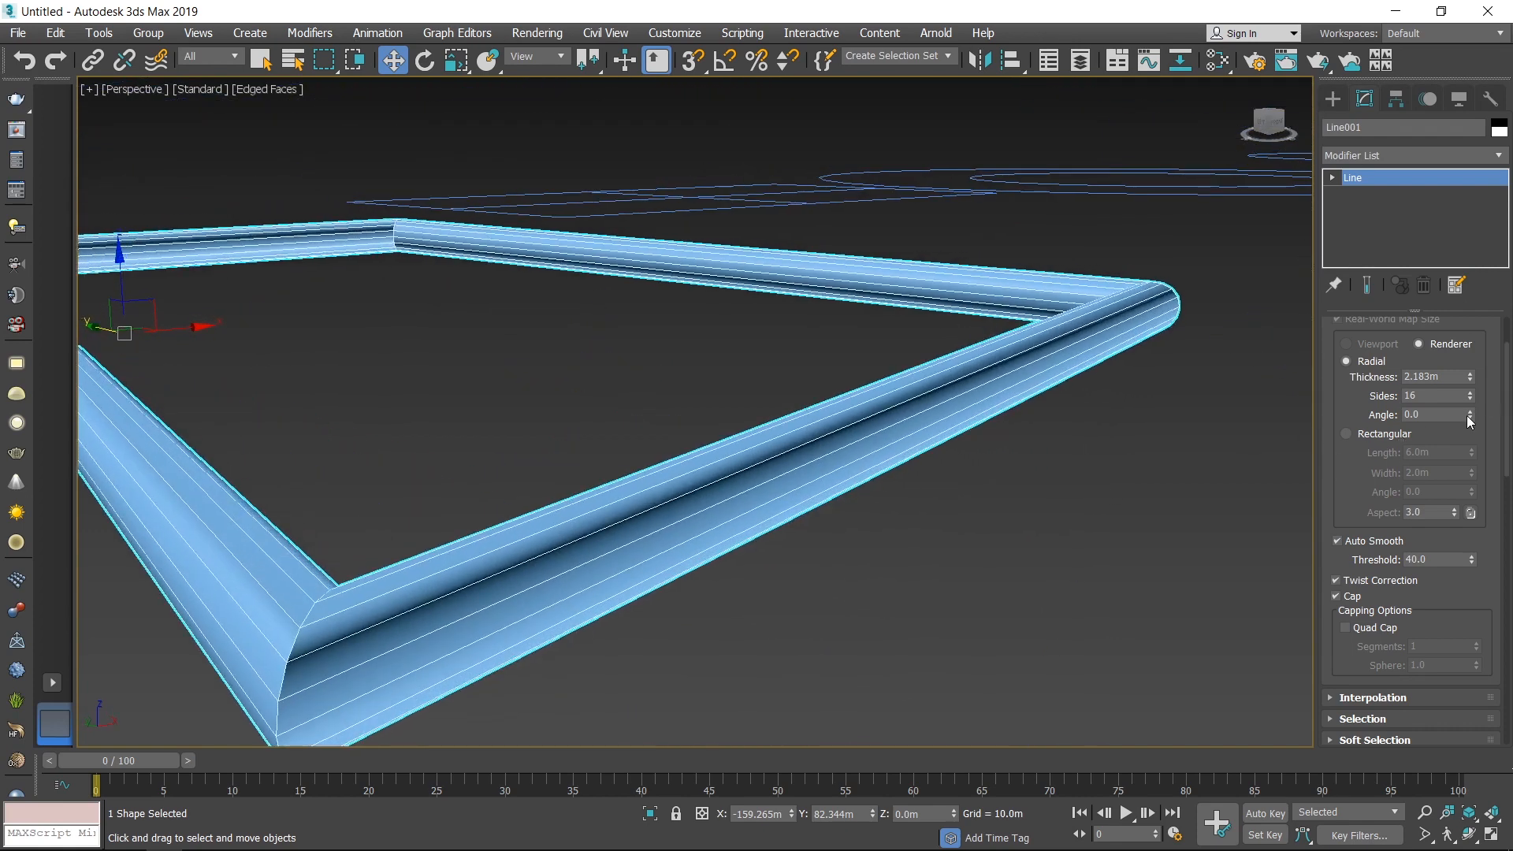
Set the radial cross-section's angle to 25.04 and inspect the rotated faces around the closed line
drag(1472, 413, 1493, 293)
drag(1505, 234, 960, 121)
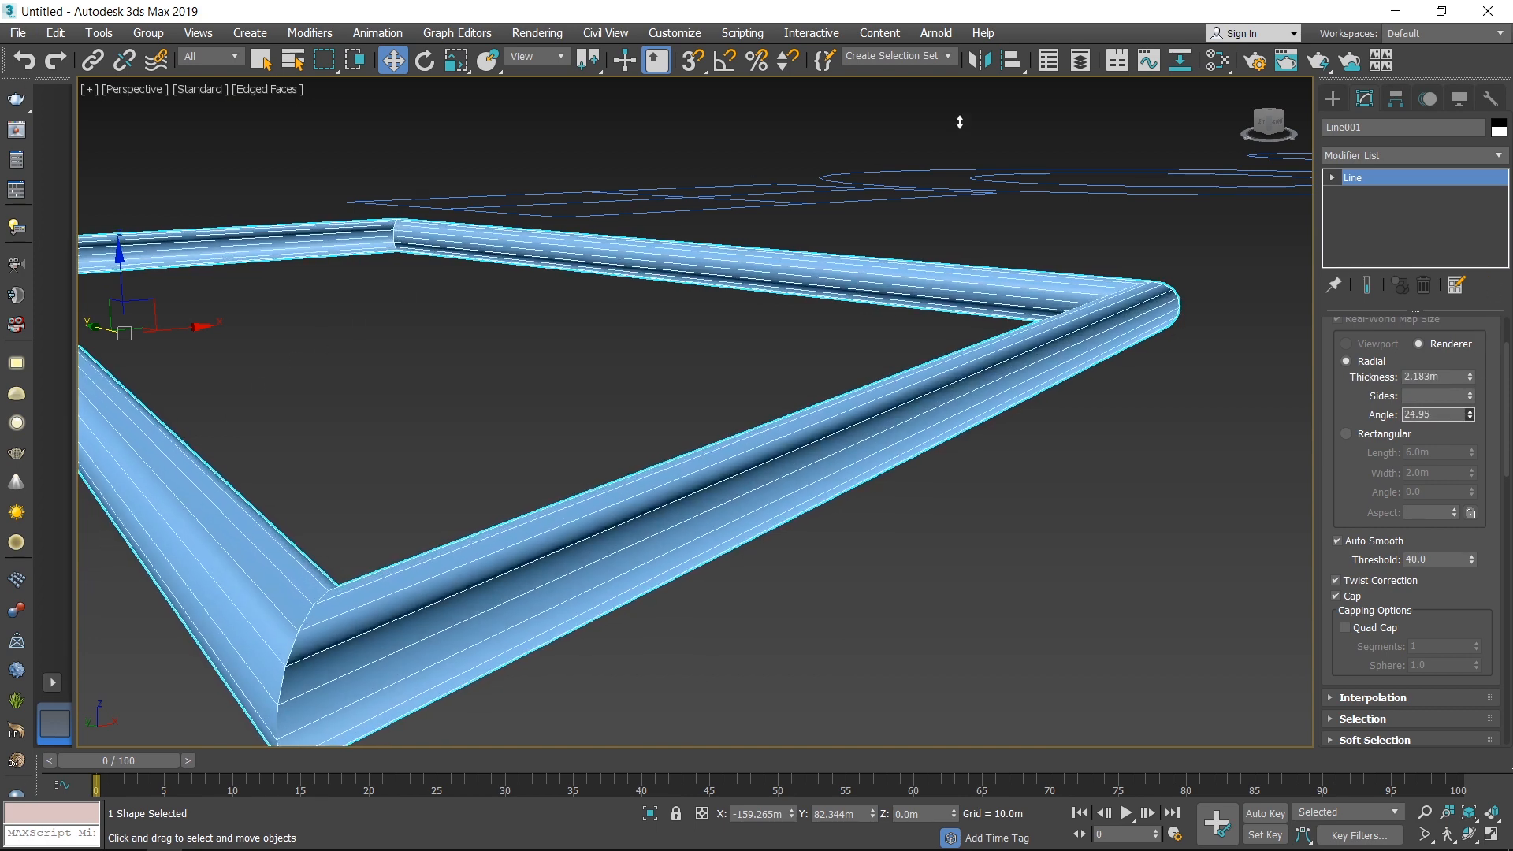
scroll(930, 550, down, 4)
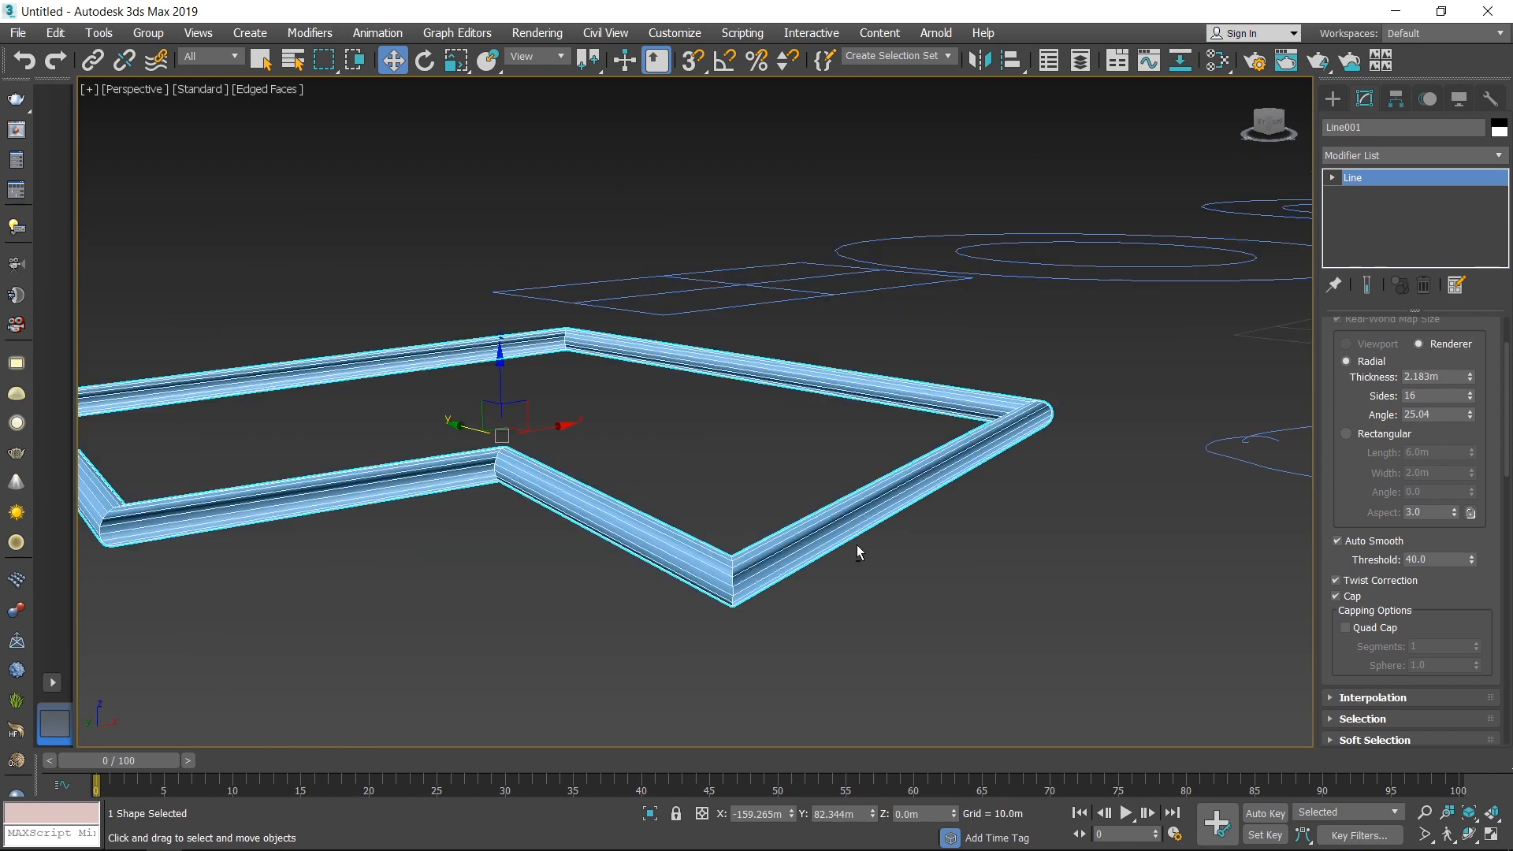
alt+middle_drag(857, 545, 893, 558)
scroll(983, 520, up, 3)
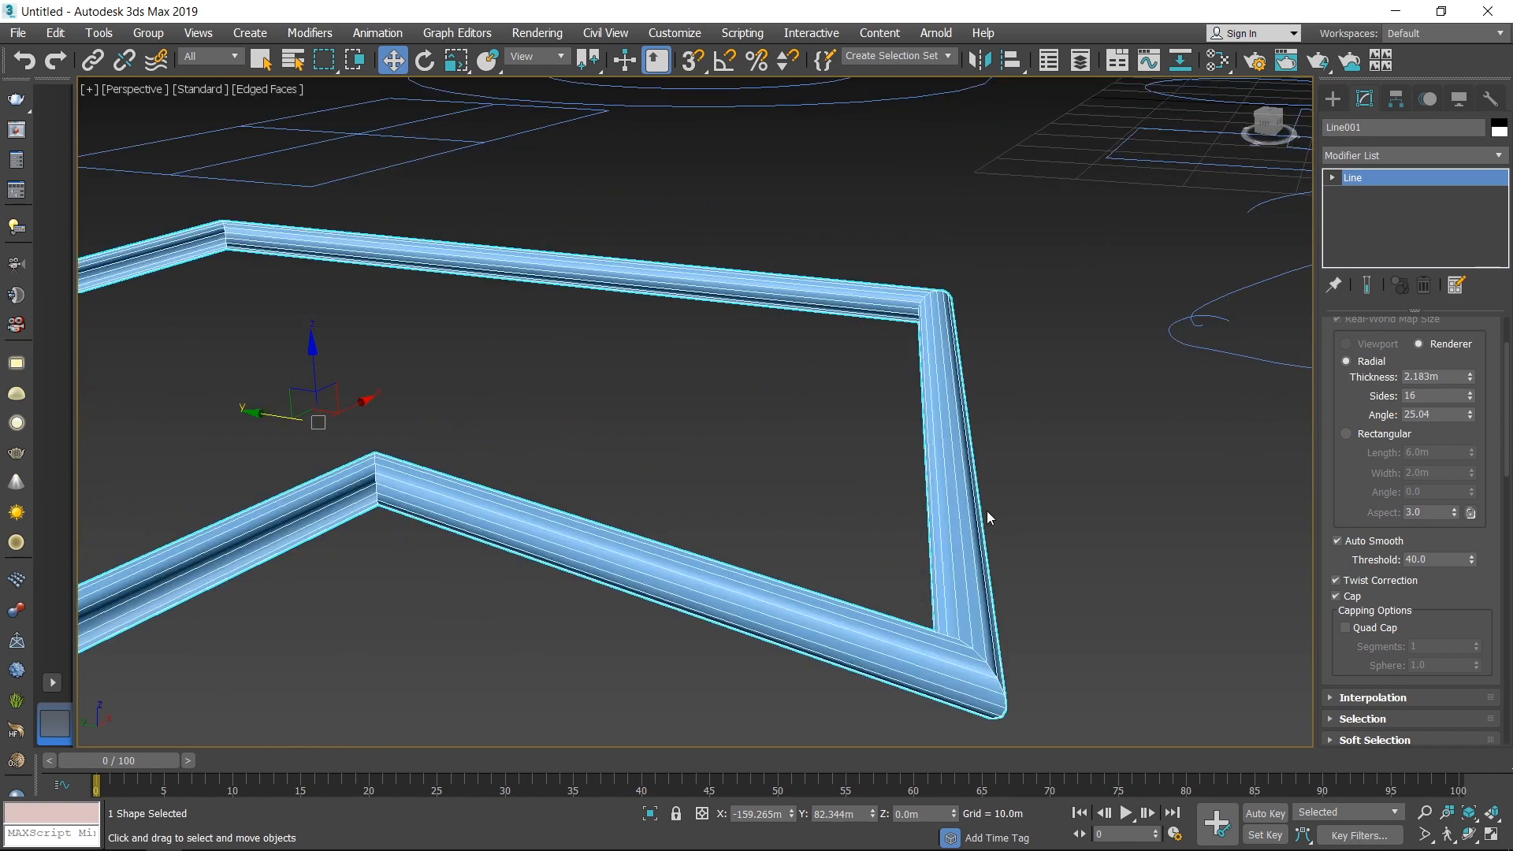
alt+middle_drag(988, 512, 1299, 495)
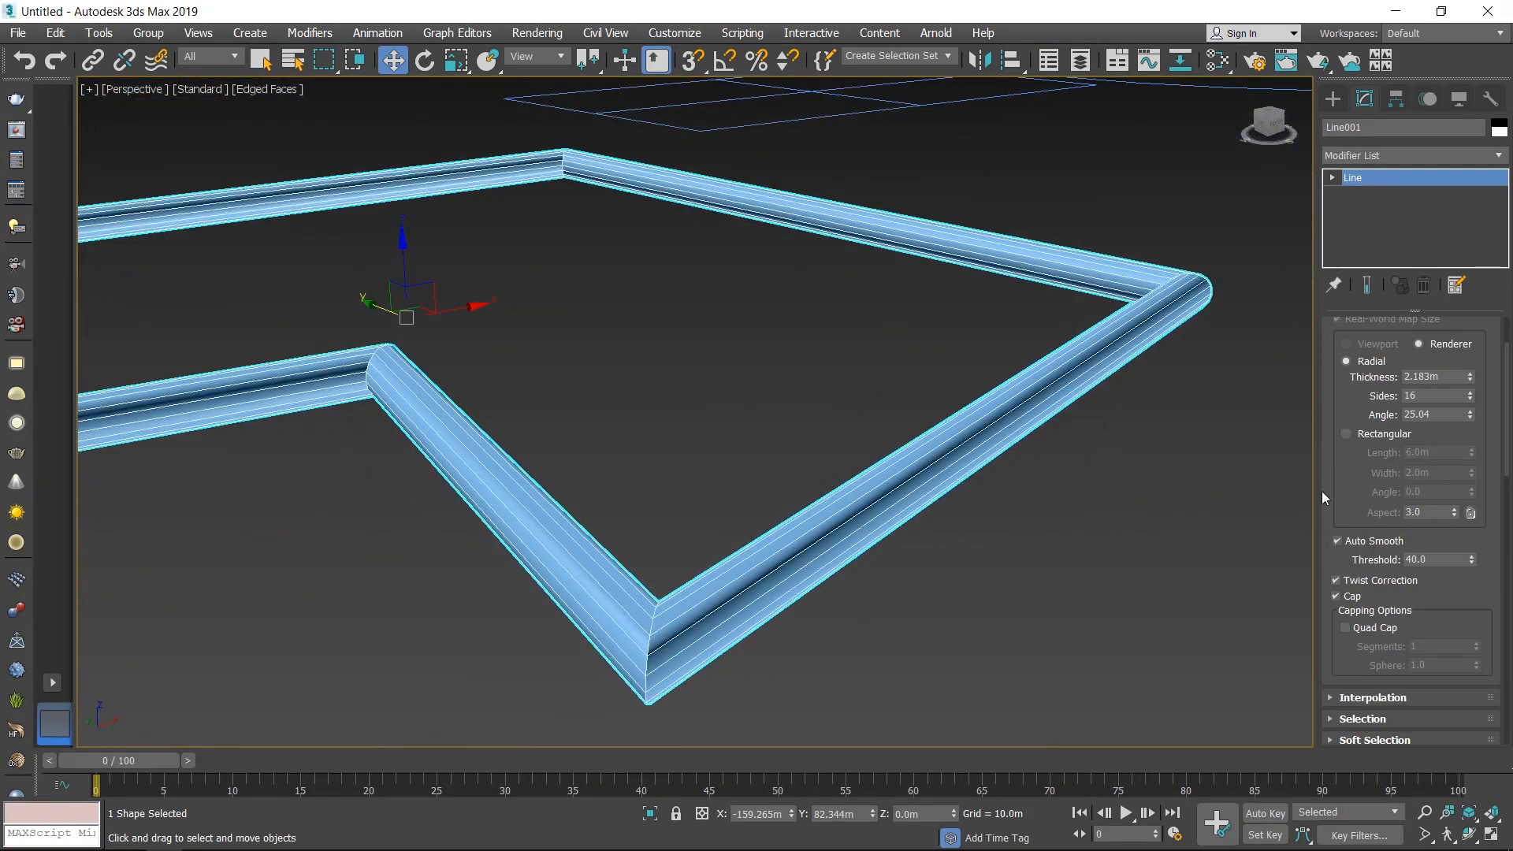
Switch the closed line to a rectangular cross-section with length 1.08 m, width 9.96 m and angle 50.57
click(1347, 437)
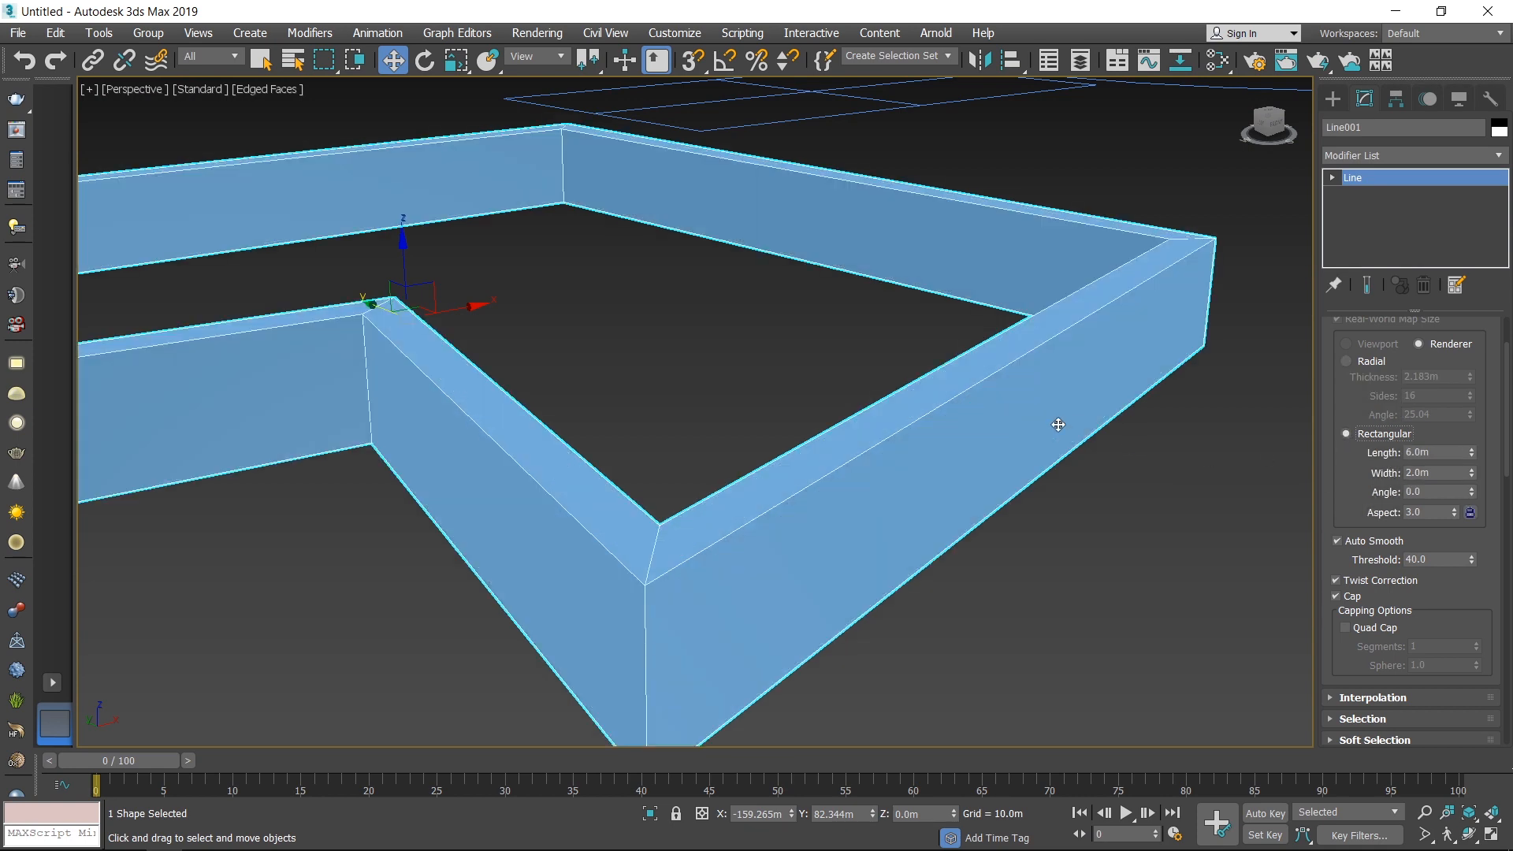
alt+middle_drag(1057, 423, 1147, 484)
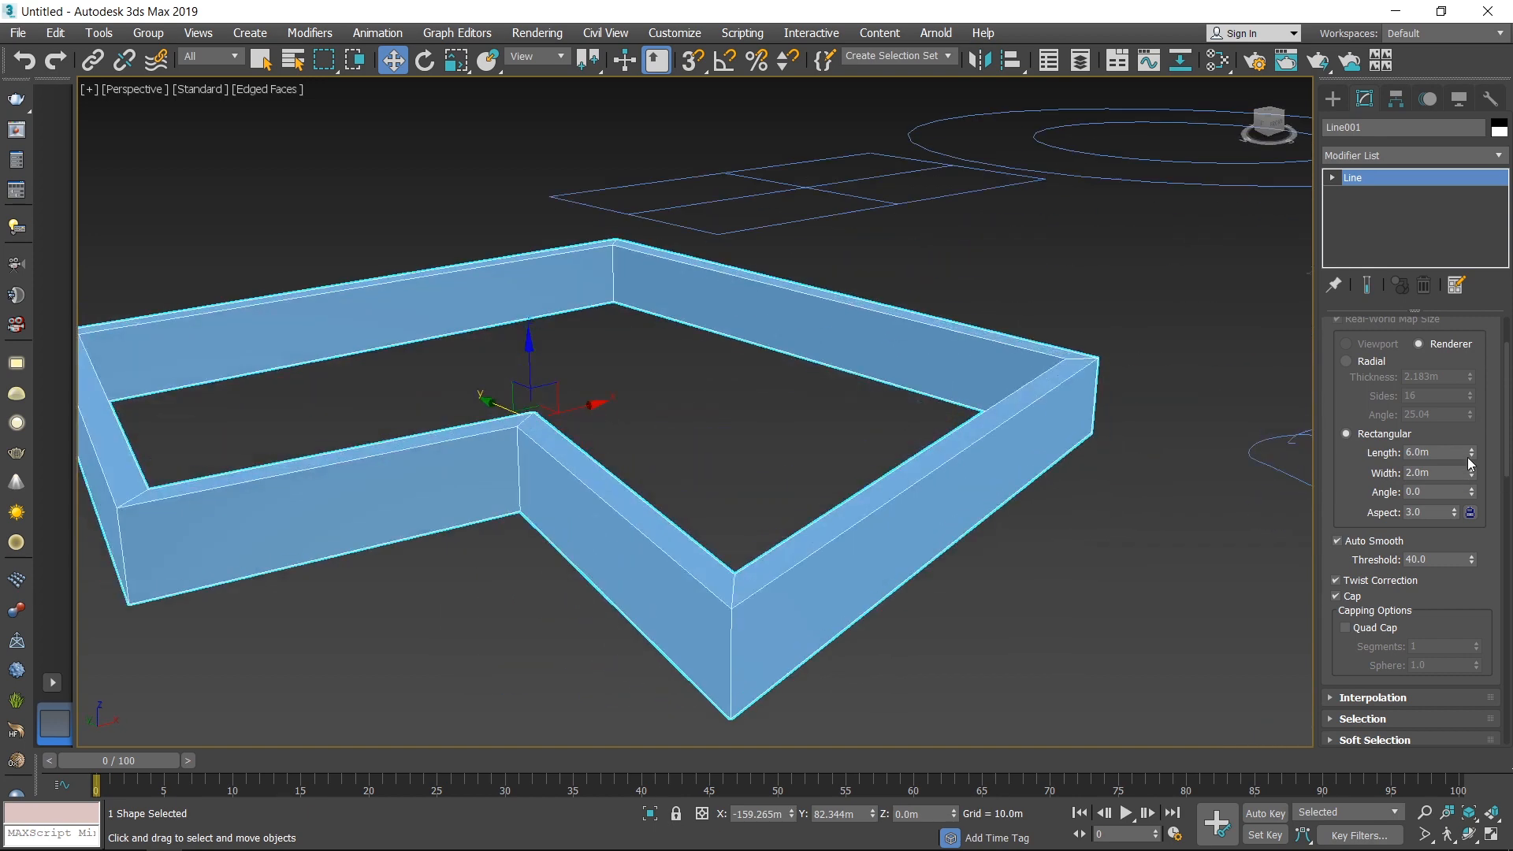
drag(1471, 453, 1489, 299)
alt+middle_drag(1025, 500, 1062, 502)
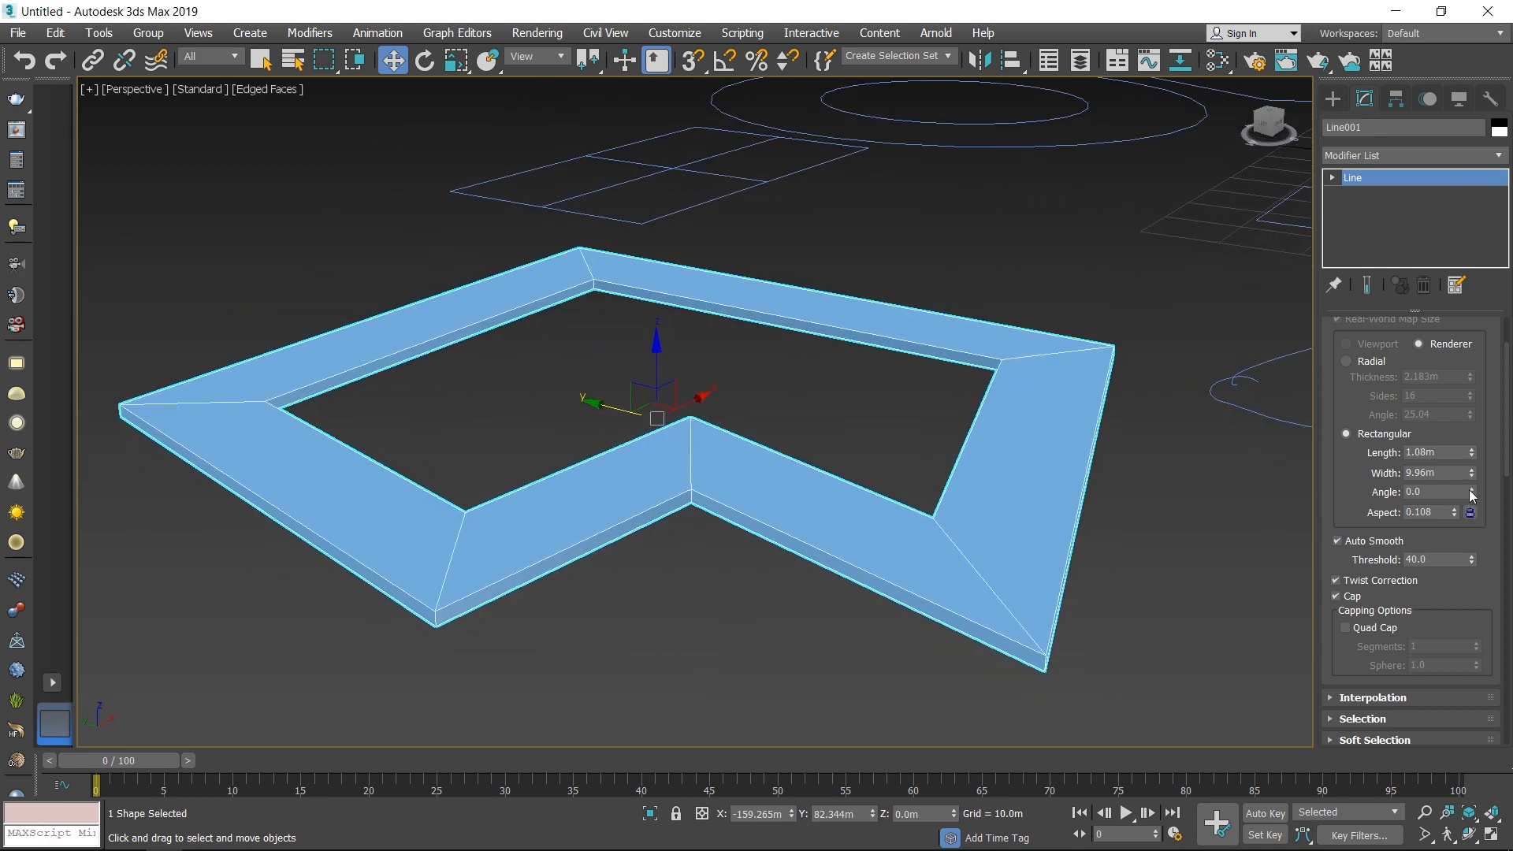
drag(1473, 495, 1265, 32)
alt+middle_drag(1064, 552, 1225, 632)
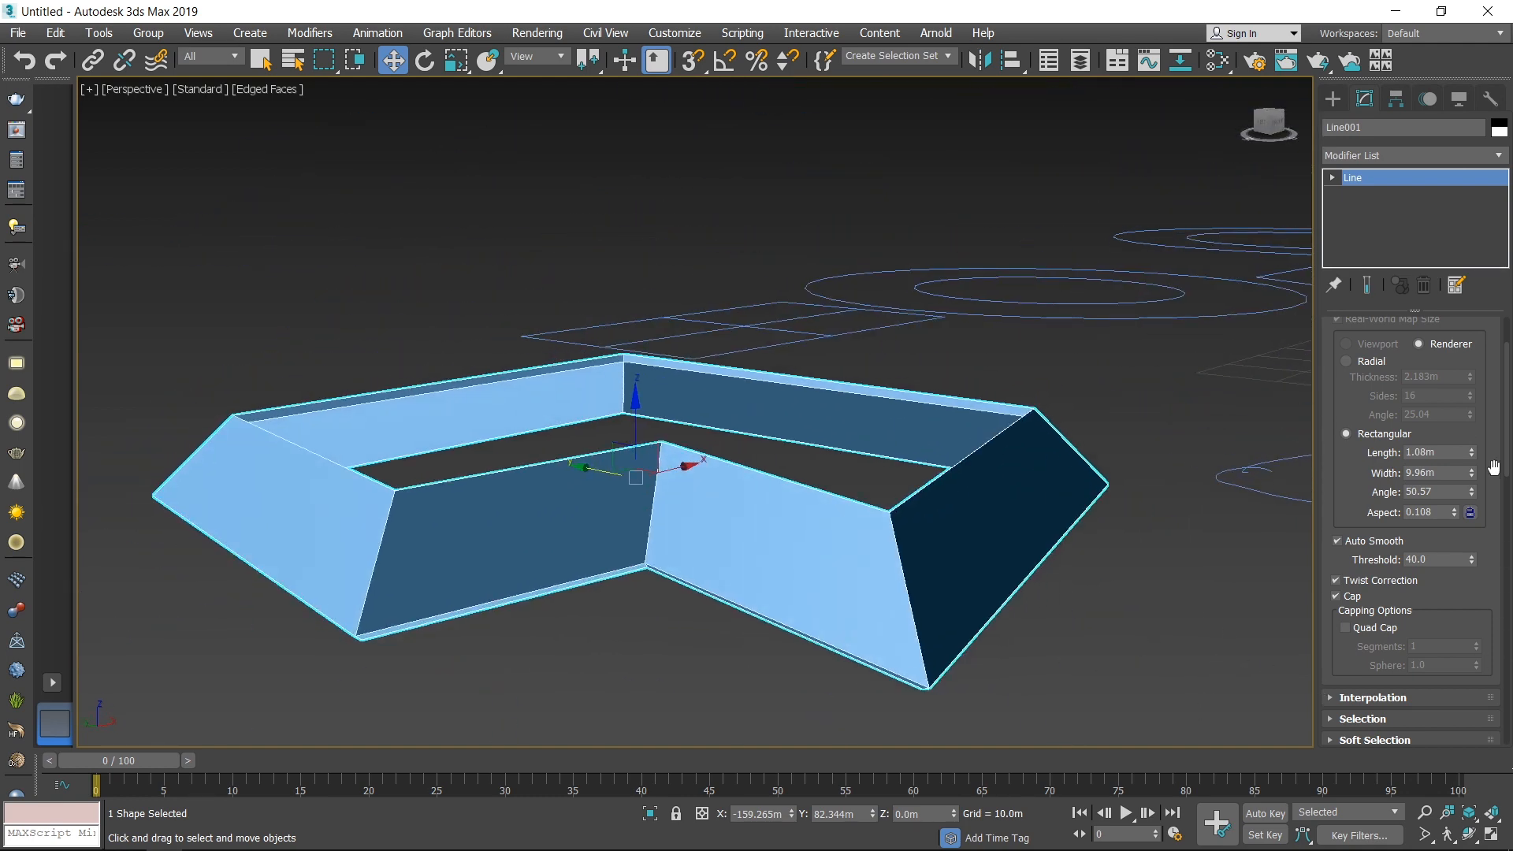
Toggle the closed line's rendered display off and back on in its Rendering settings
scroll(1510, 461, up, 2)
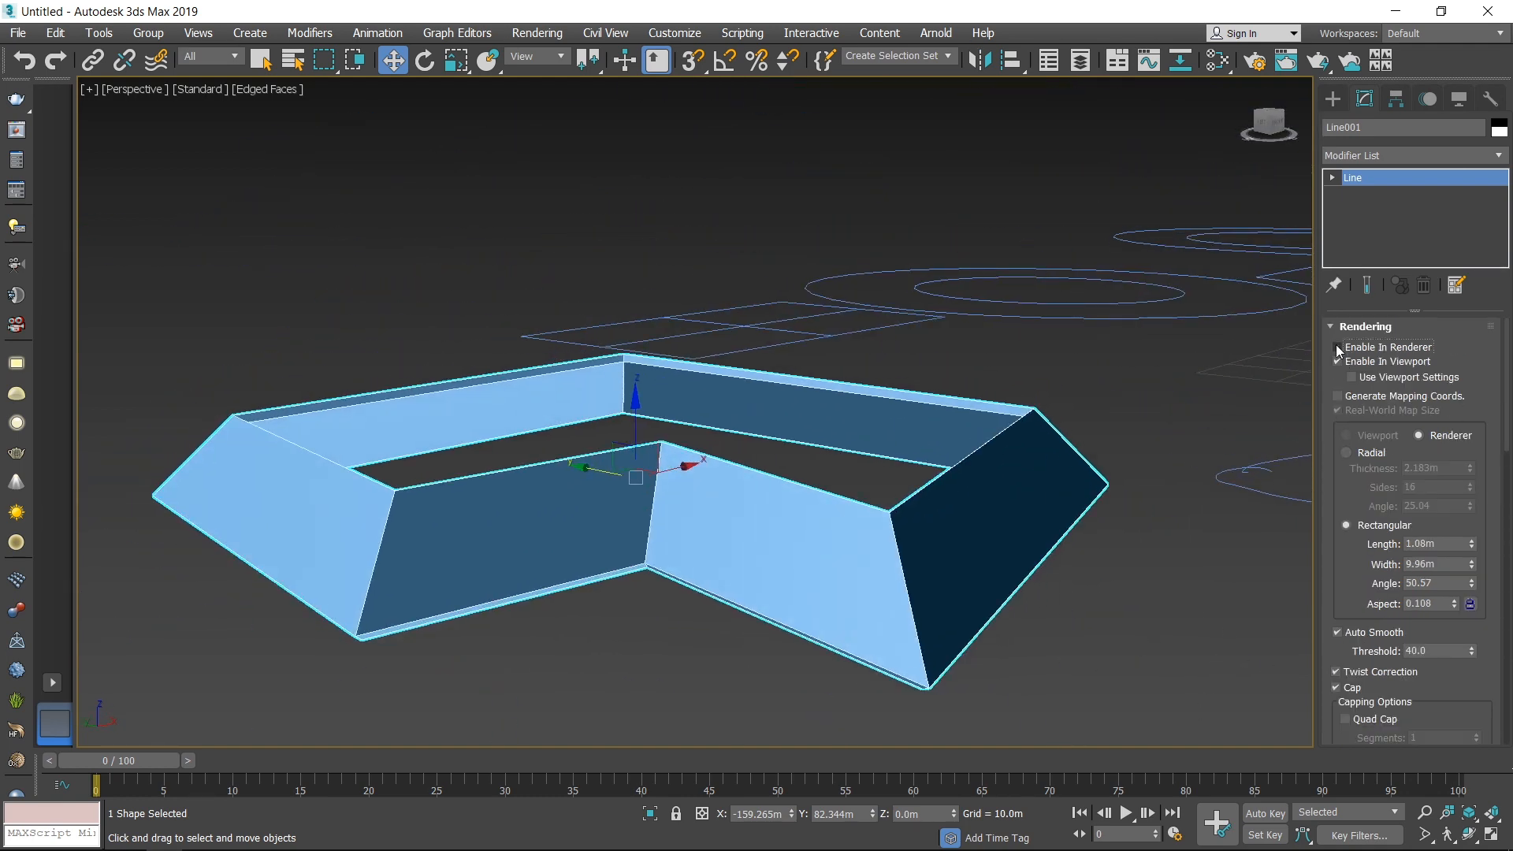
click(1336, 367)
click(1336, 365)
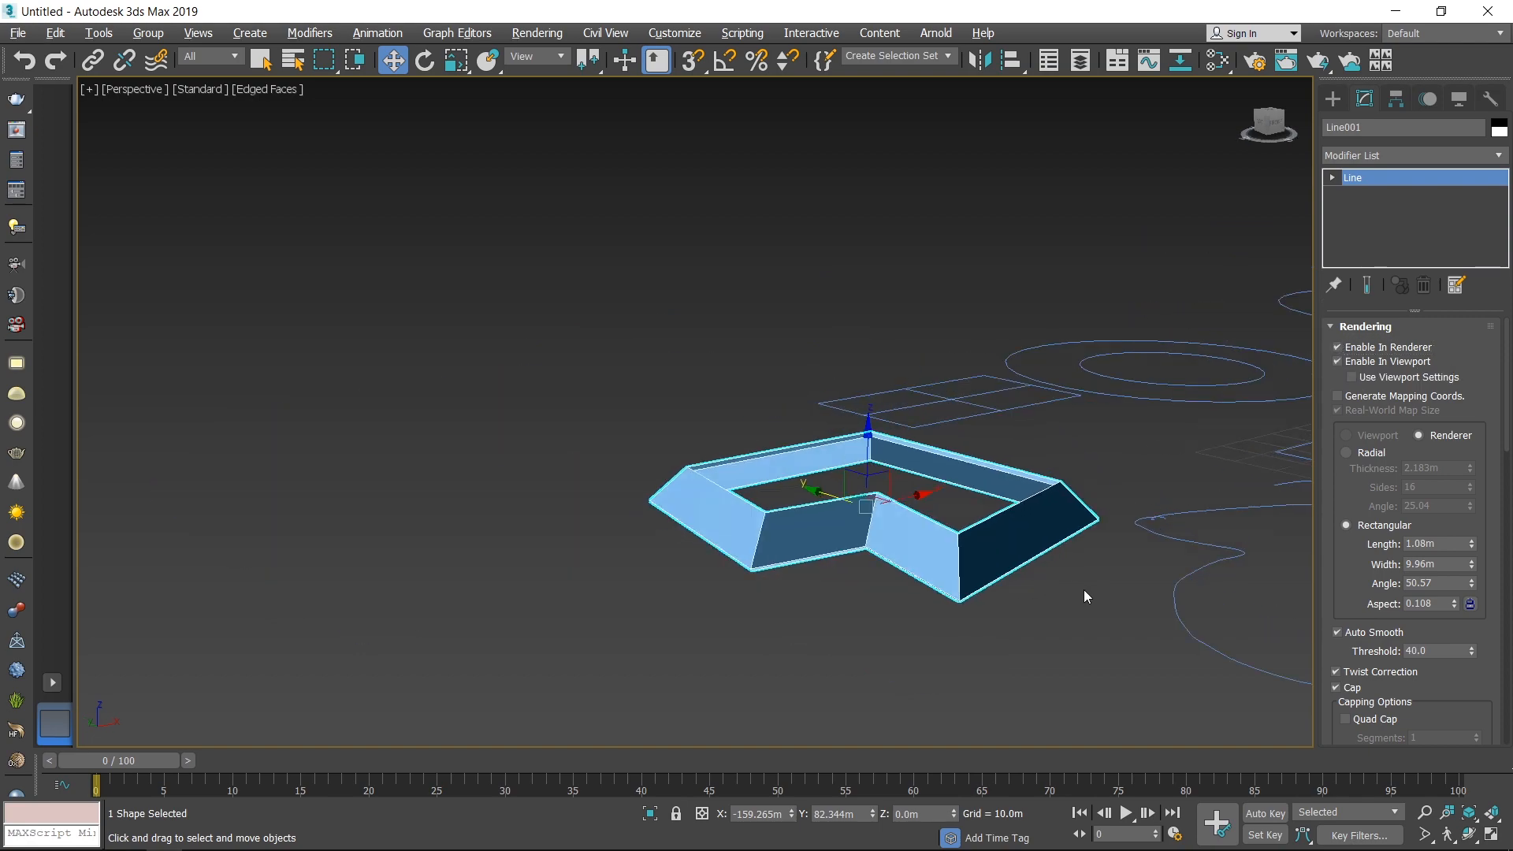
Enable the open three-point line in the viewport with a radial thickness of 3.798 m and 27 sides
scroll(1085, 590, up, 4)
alt+middle_drag(1085, 589, 743, 582)
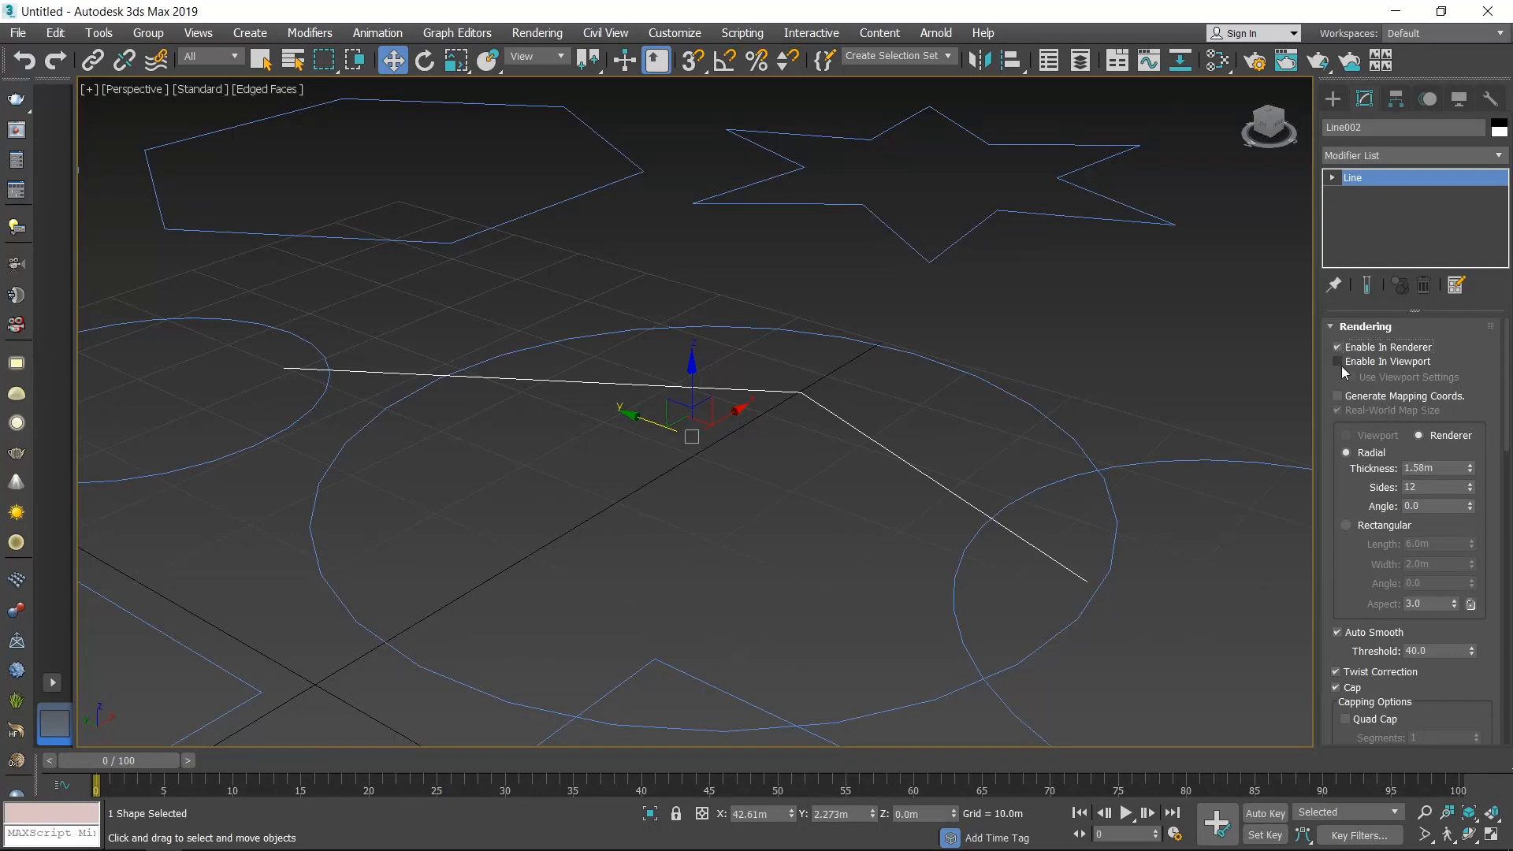
click(1338, 361)
drag(1467, 471, 1468, 417)
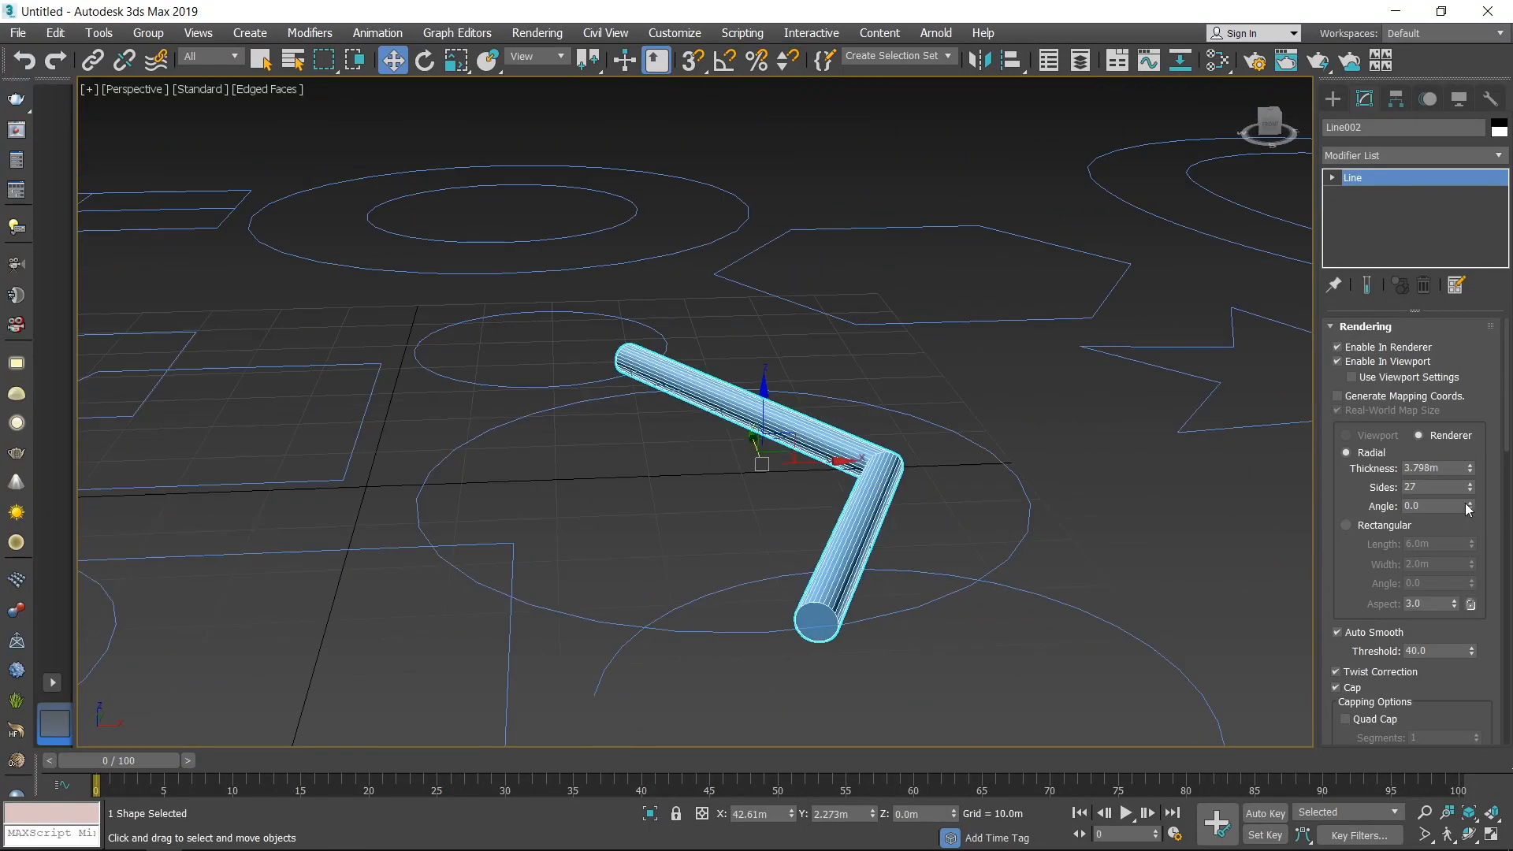
drag(1470, 506, 1470, 757)
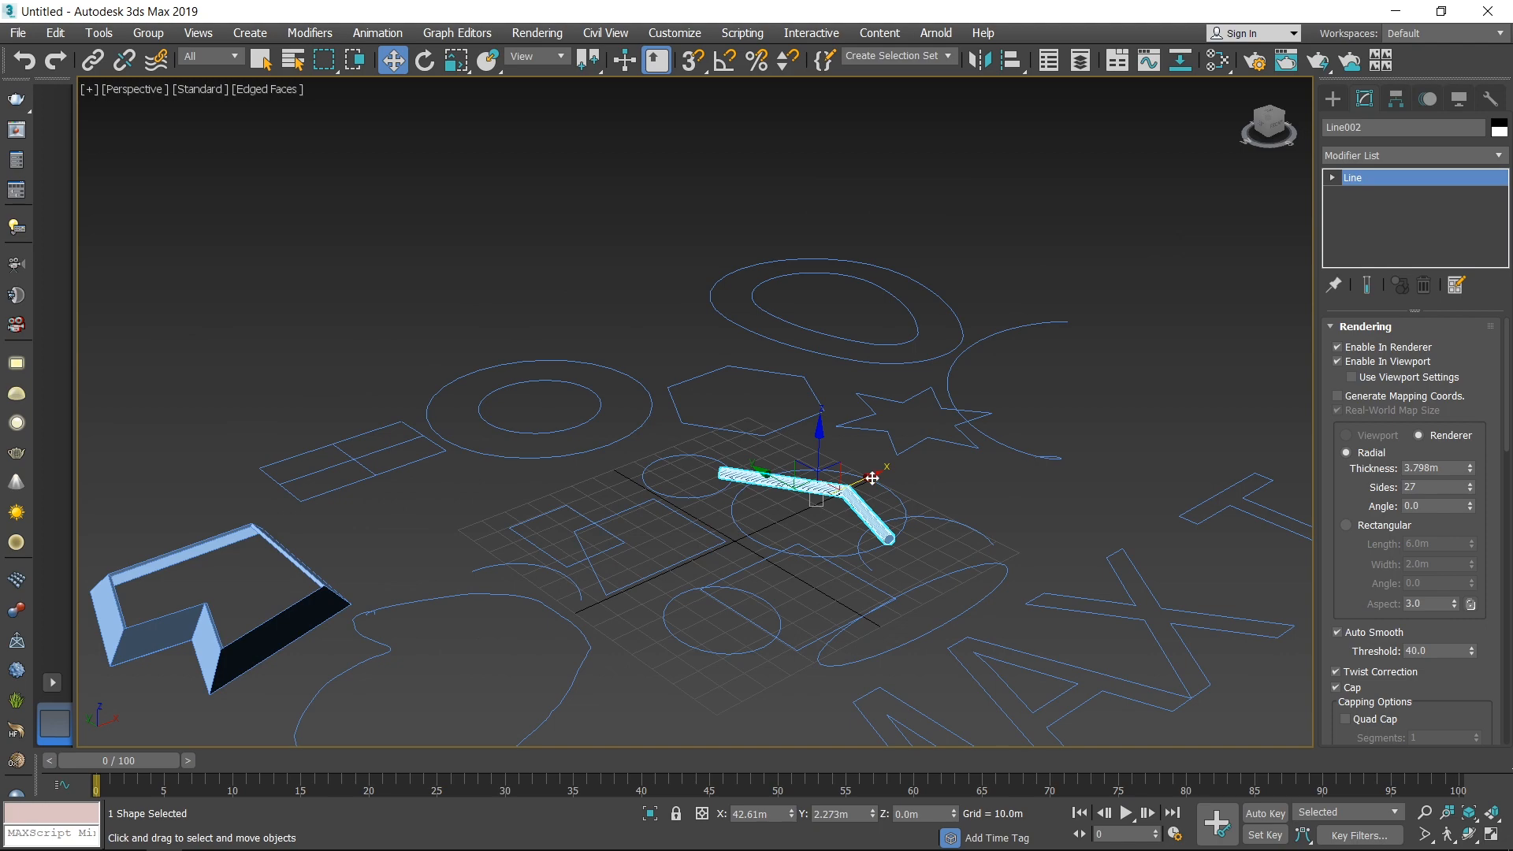
Move the tubular open line along X to -139.855 m, beside the closed rectangular-section line
alt+middle_drag(872, 478, 702, 552)
scroll(831, 603, up, 3)
alt+middle_drag(831, 602, 848, 571)
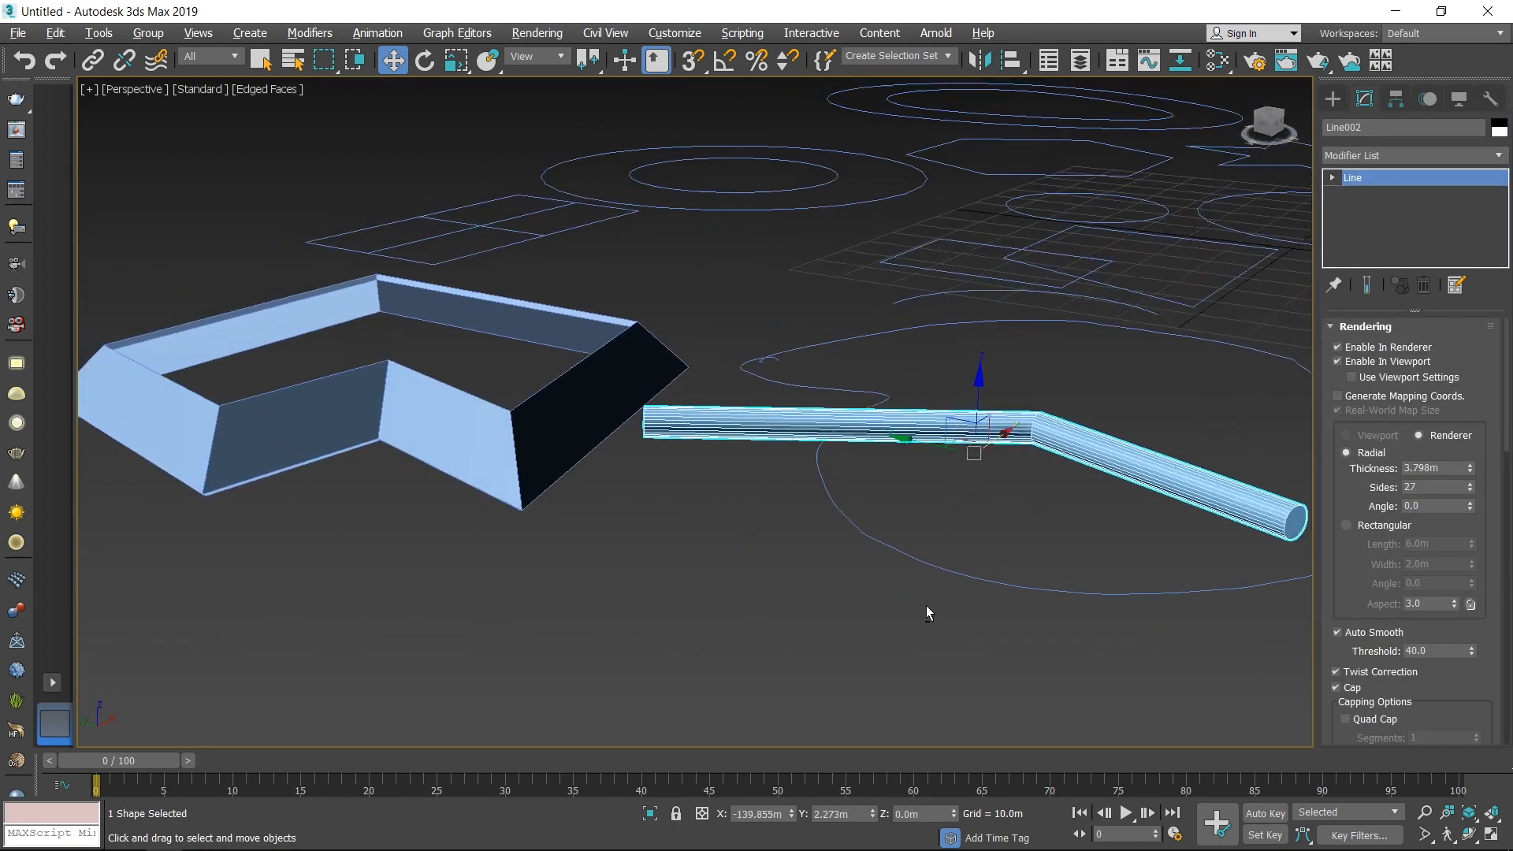
alt+middle_drag(926, 605, 578, 564)
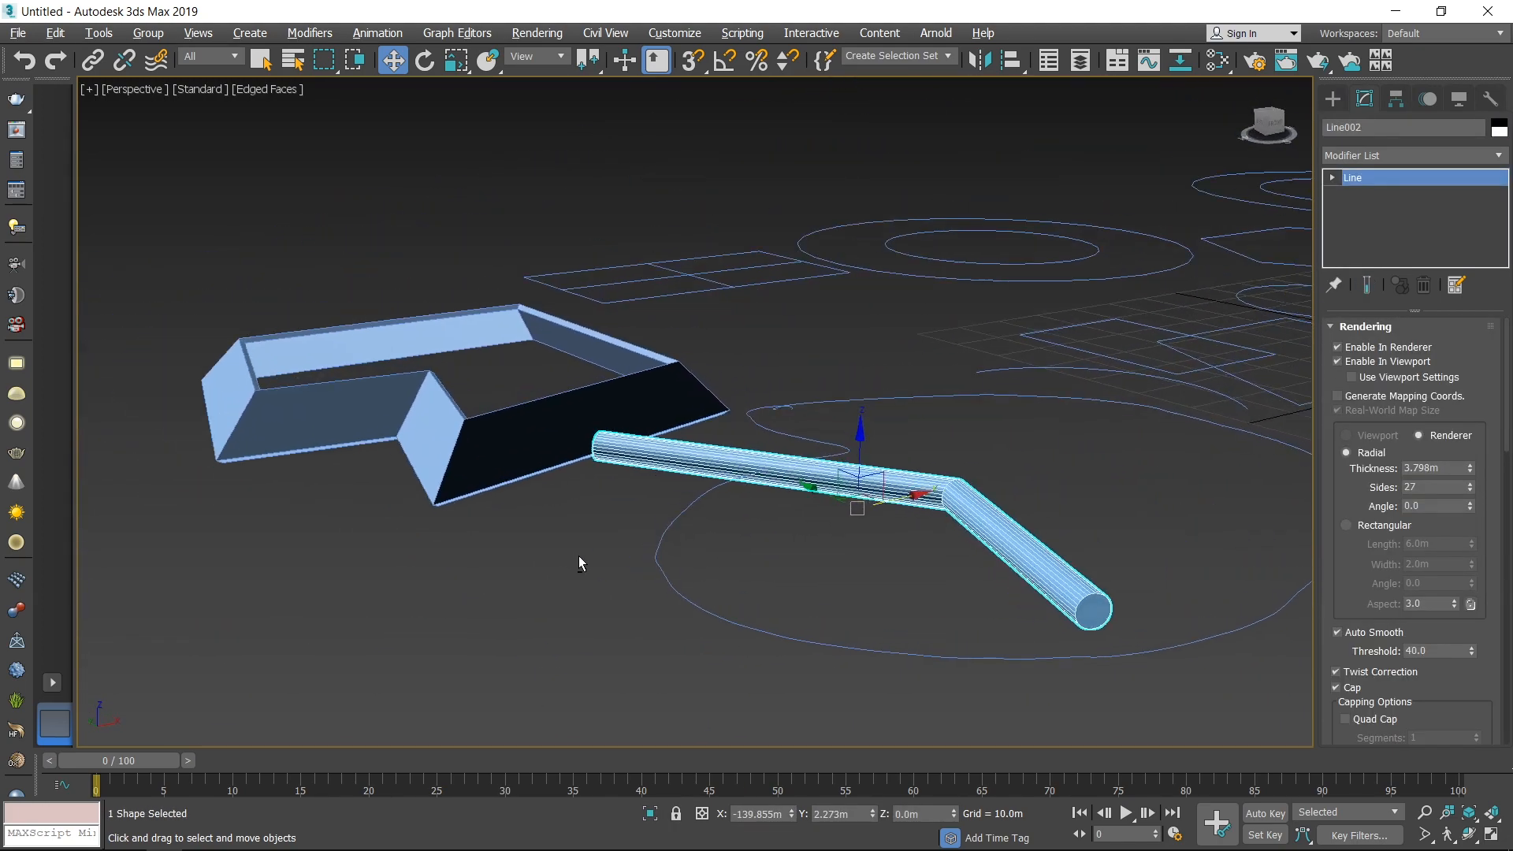
middle_drag(718, 533, 835, 497)
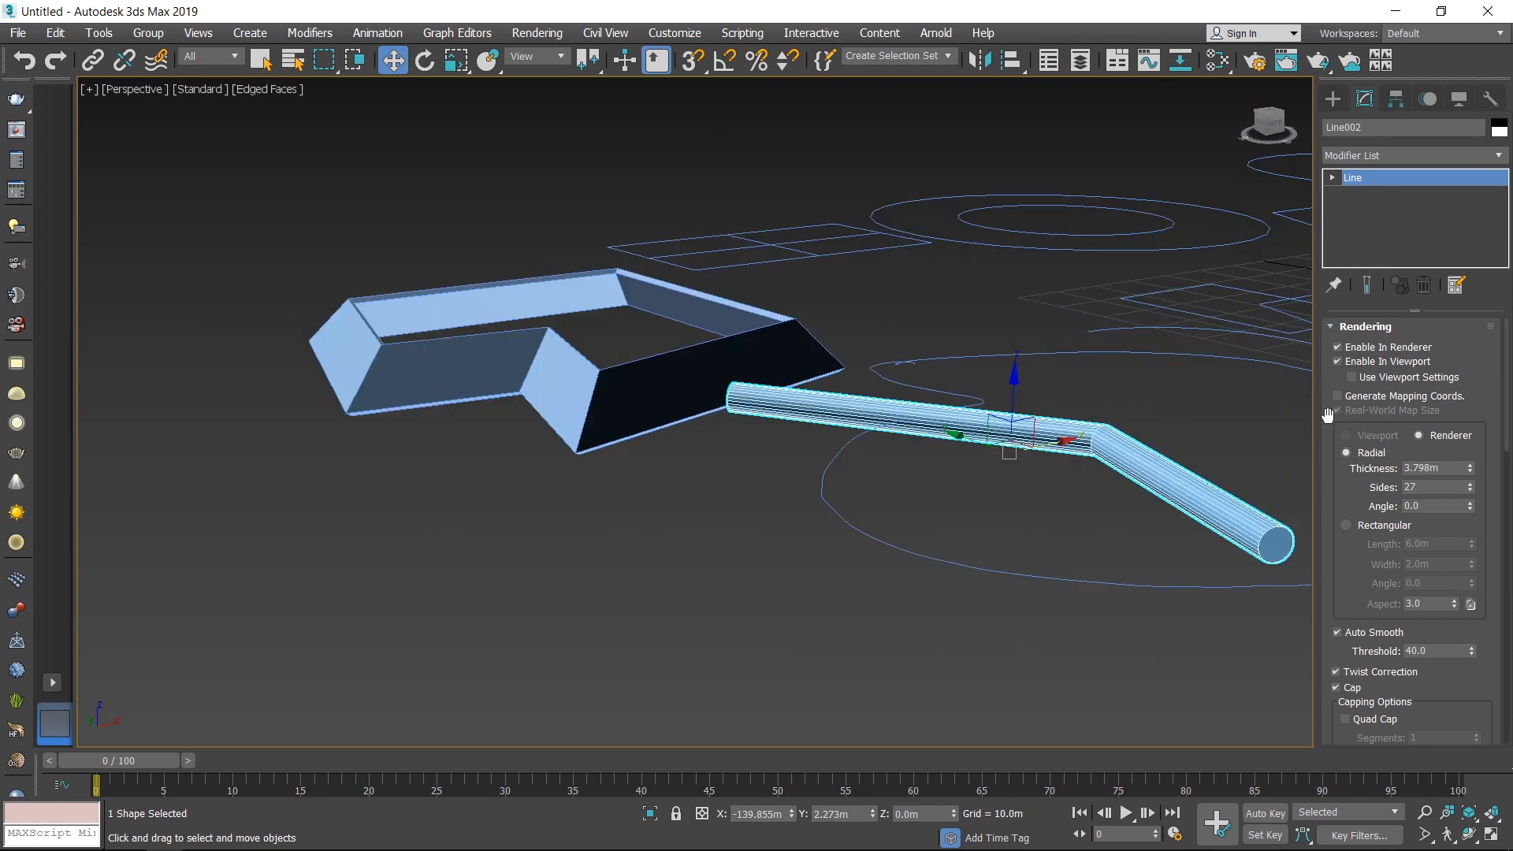
middle_drag(1300, 417, 1126, 457)
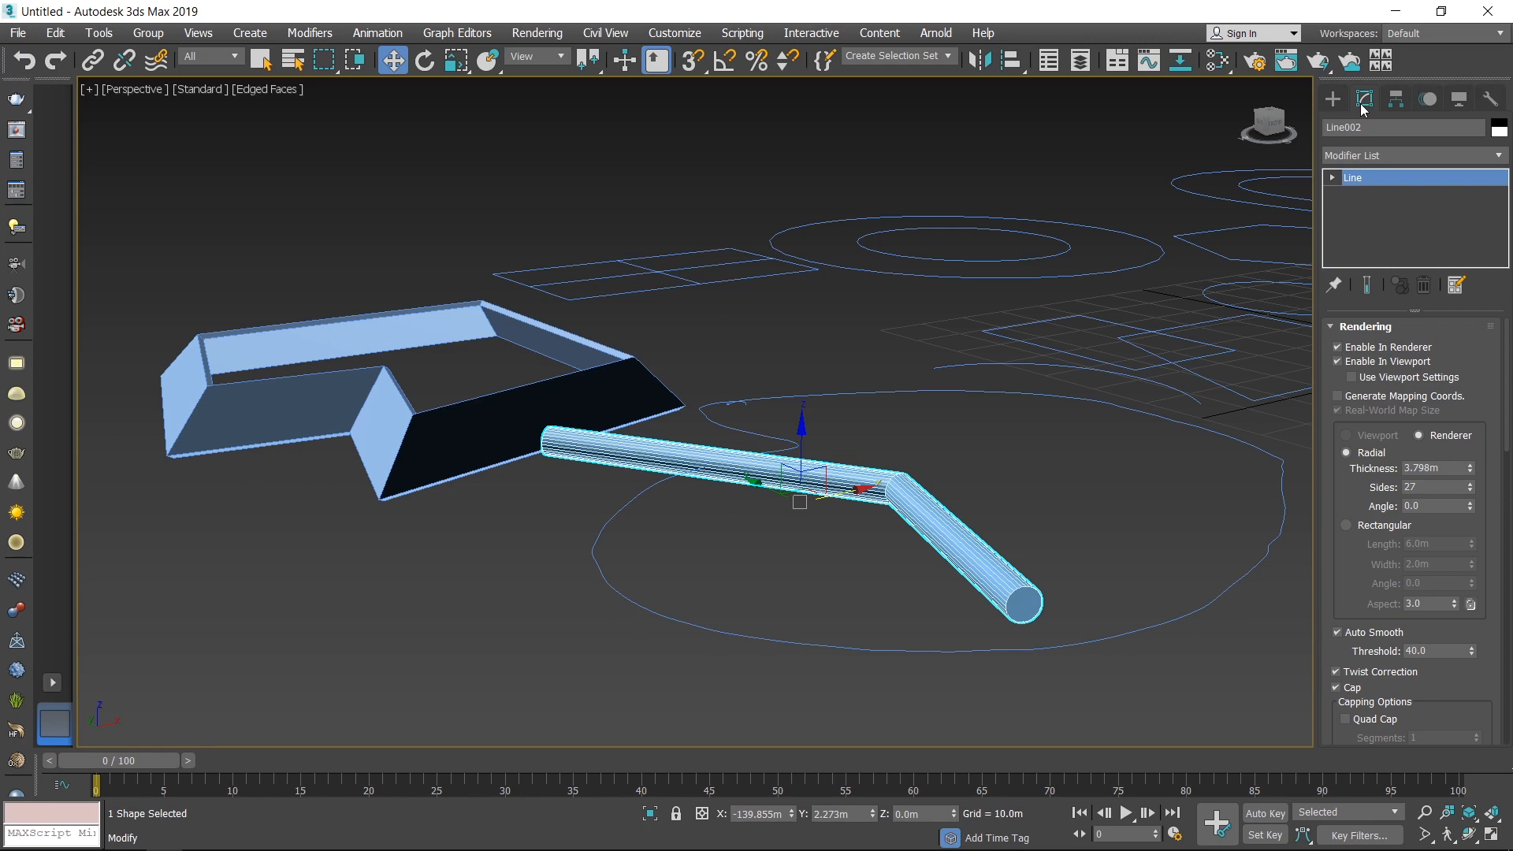
Delete the rounded freehand spline and draw a closed four-sided line in front of the two rendered lines
click(1334, 328)
middle_drag(987, 428, 709, 599)
click(1331, 411)
click(946, 363)
scroll(838, 497, down, 3)
drag(924, 431, 488, 693)
click(749, 677)
alt+middle_drag(757, 686, 914, 678)
middle_drag(993, 512, 764, 664)
click(874, 490)
key(Delete)
mouse_move(489, 410)
alt+middle_down()
mouse_move(1037, 452)
mouse_move(630, 441)
alt+middle_up()
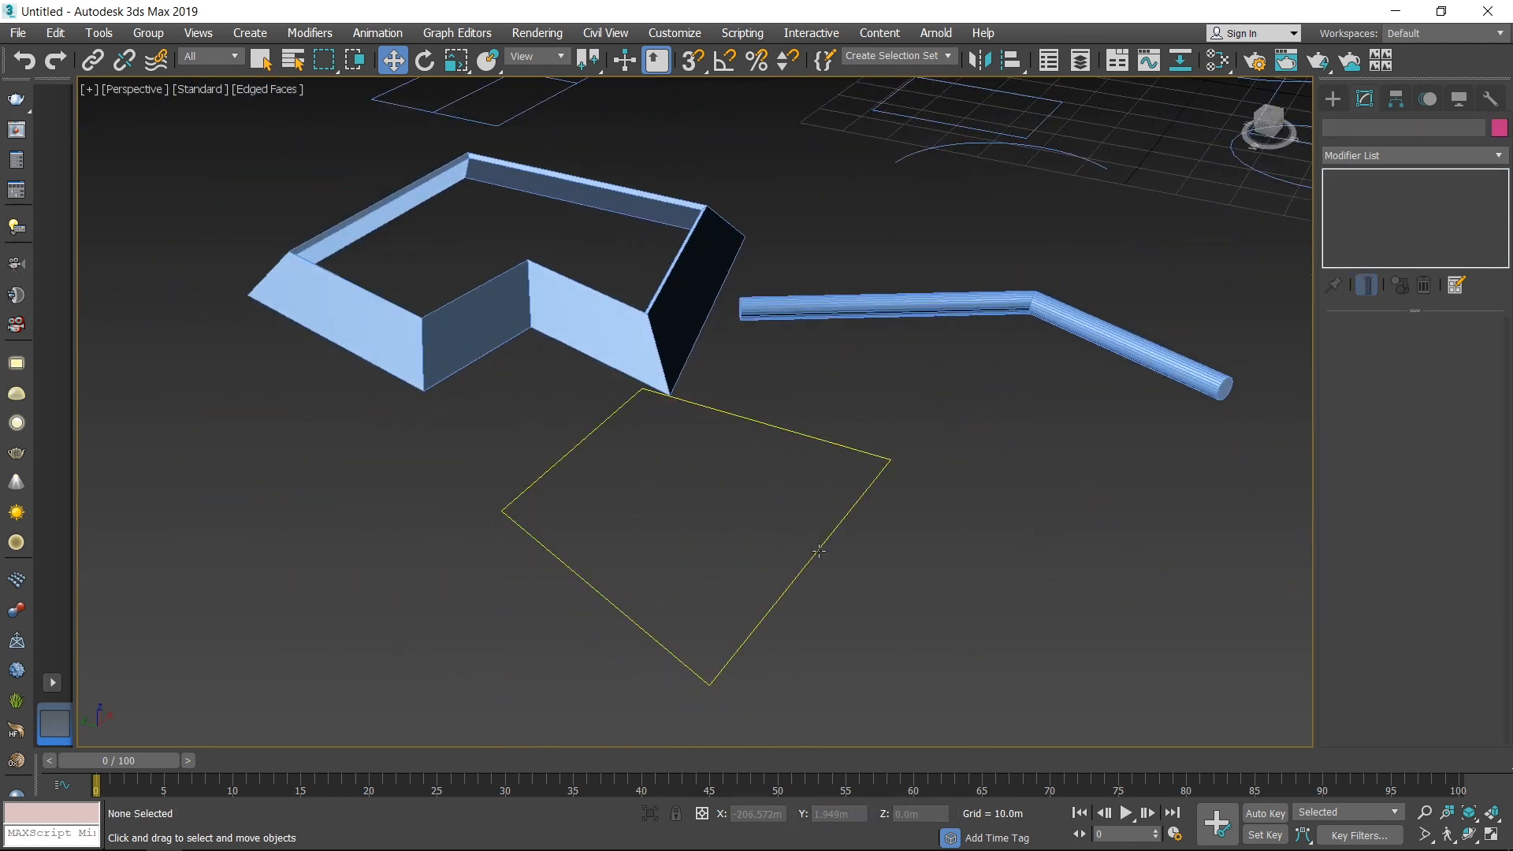
Select the closed four-sided line and add an Edit Spline modifier to it
click(583, 454)
click(1061, 612)
alt+middle_drag(1061, 612, 1016, 587)
click(961, 575)
alt+middle_drag(772, 451, 948, 513)
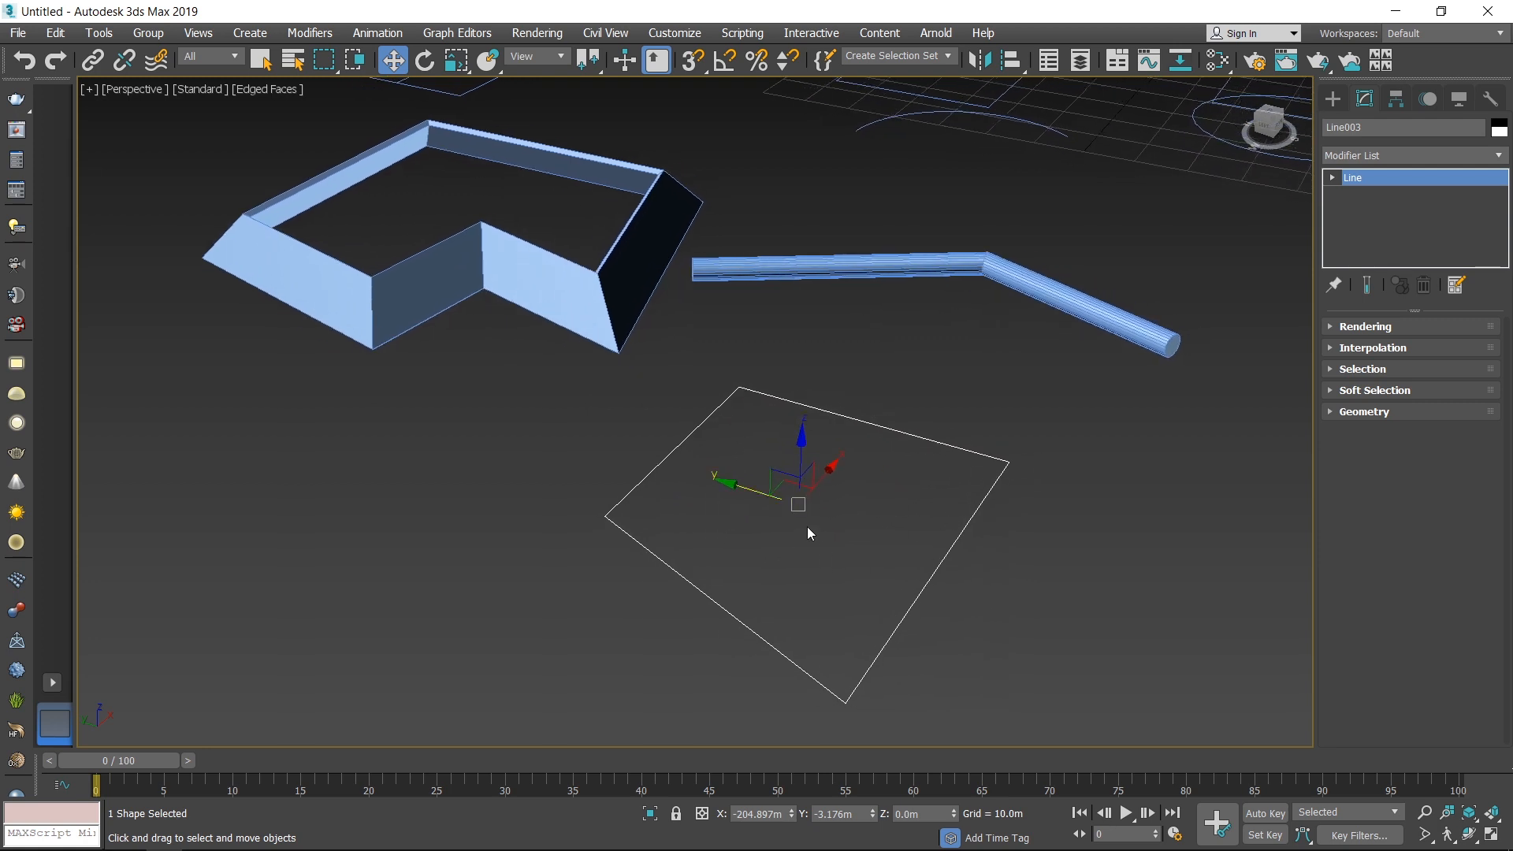
middle_drag(807, 526, 823, 518)
middle_drag(1200, 406, 1142, 462)
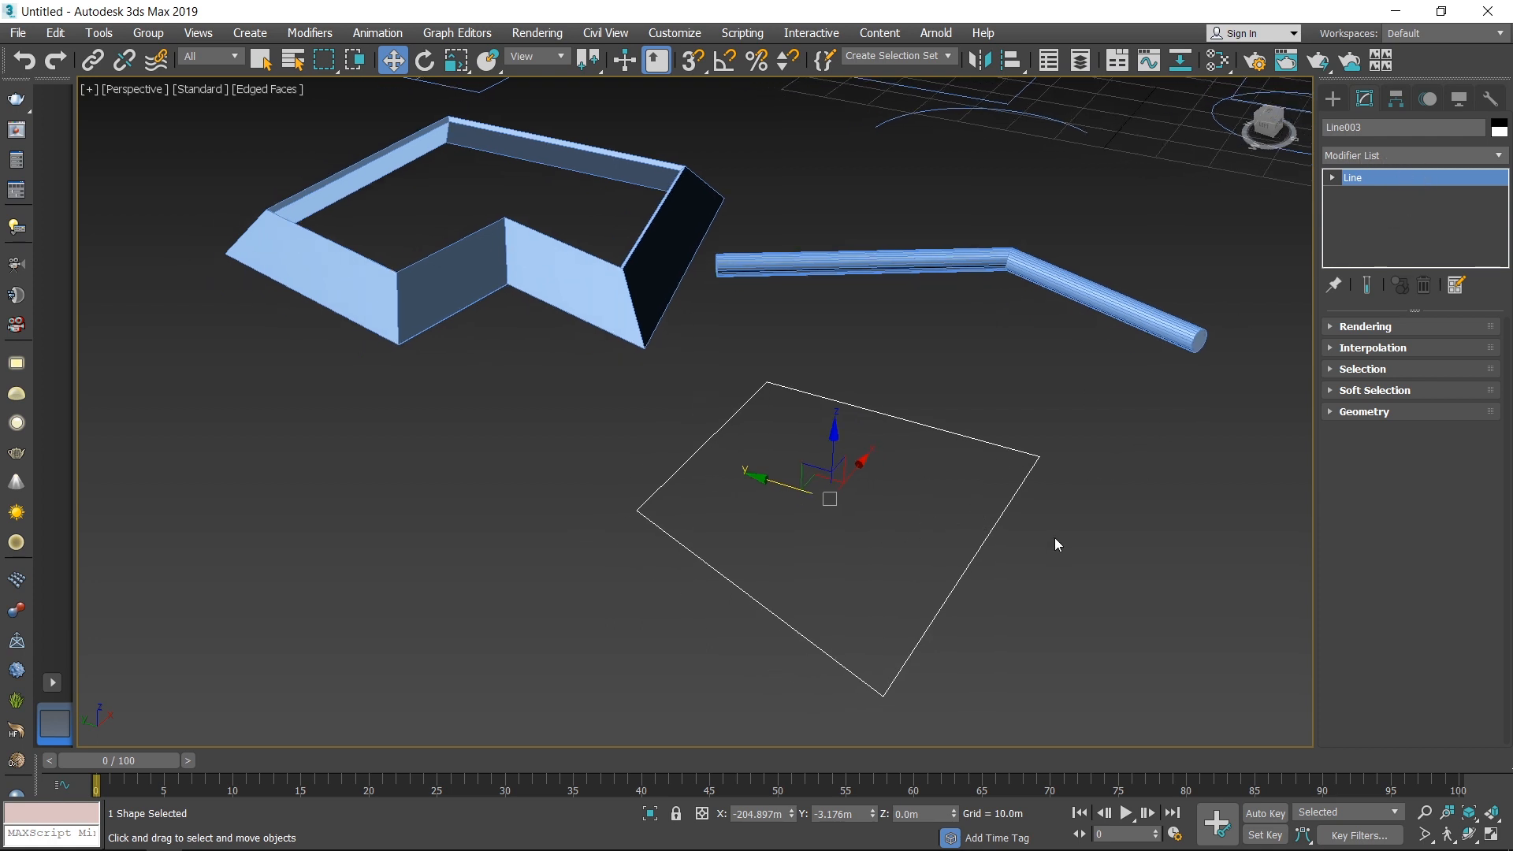
middle_drag(1075, 509, 1047, 519)
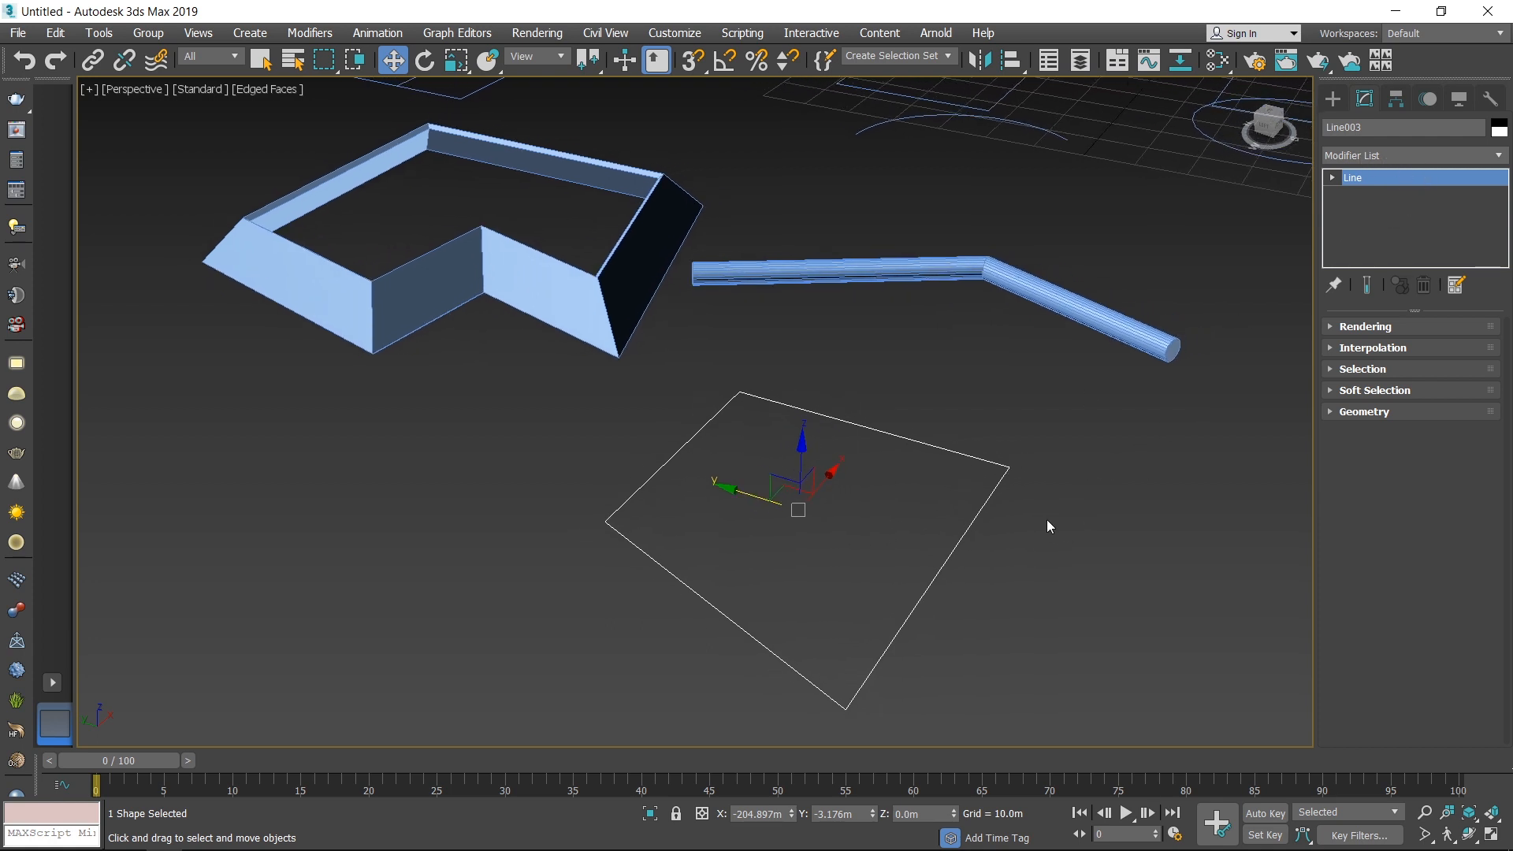
click(1498, 157)
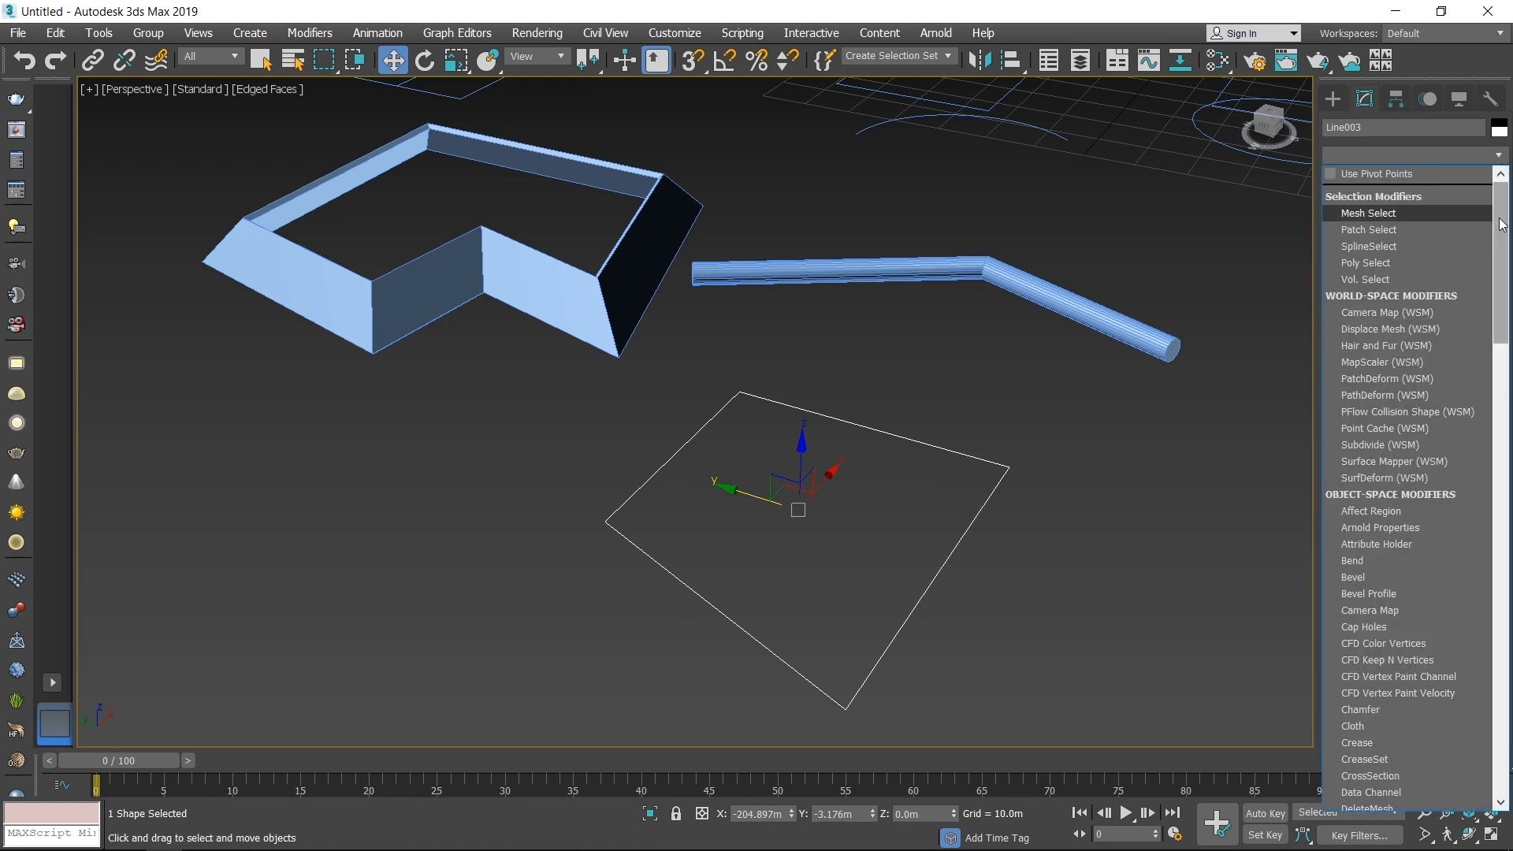
drag(1502, 224, 1506, 381)
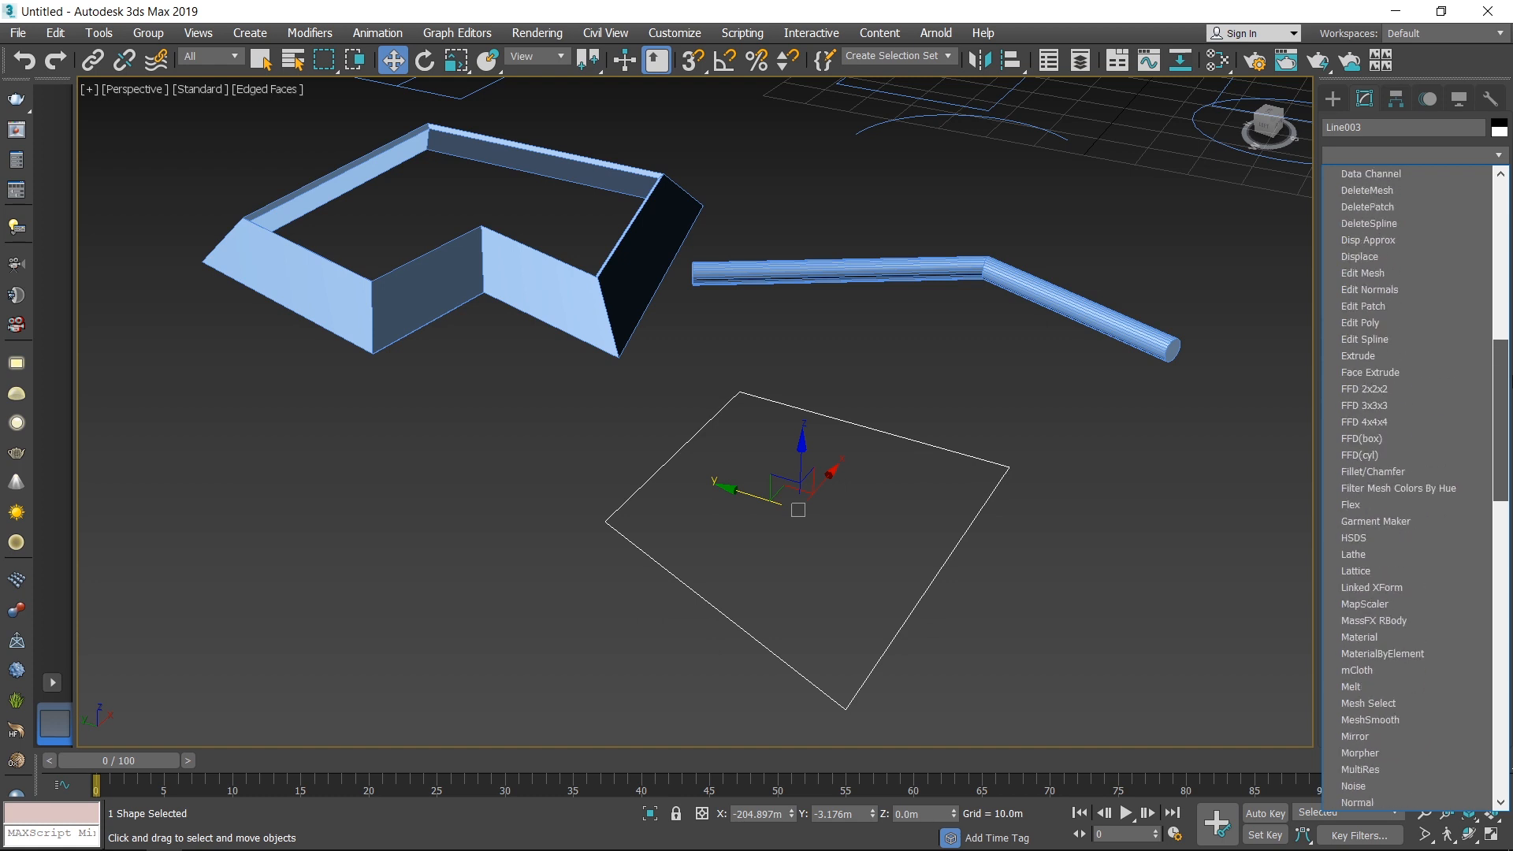
click(1377, 342)
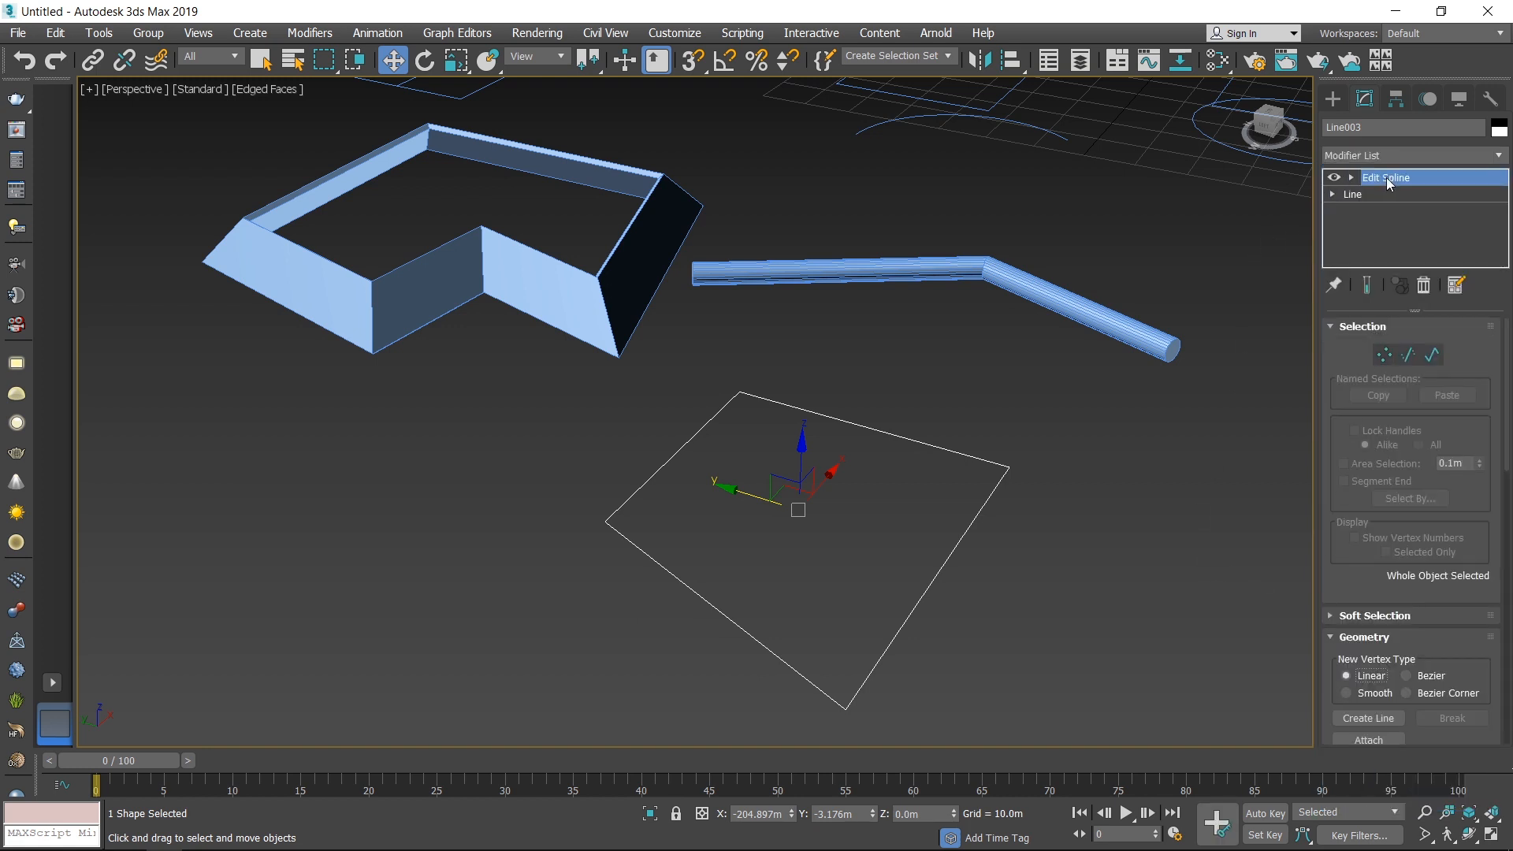
At vertex level, move the four-sided line's vertex nearest the tube's end to about X -162.921 m and Y -37.464 m
middle_drag(1114, 459, 1022, 433)
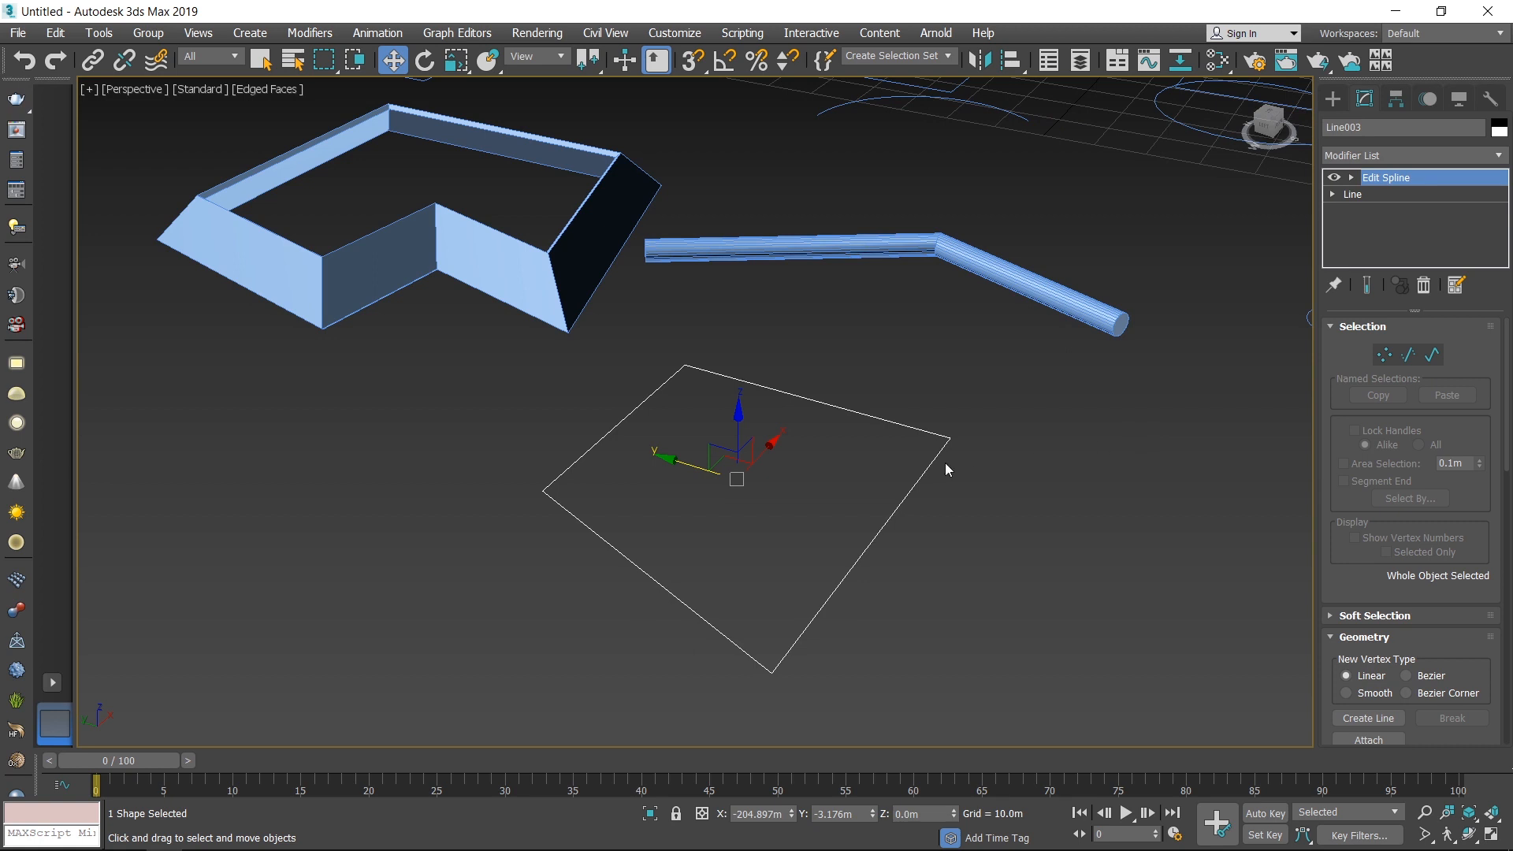
middle_drag(944, 463, 963, 469)
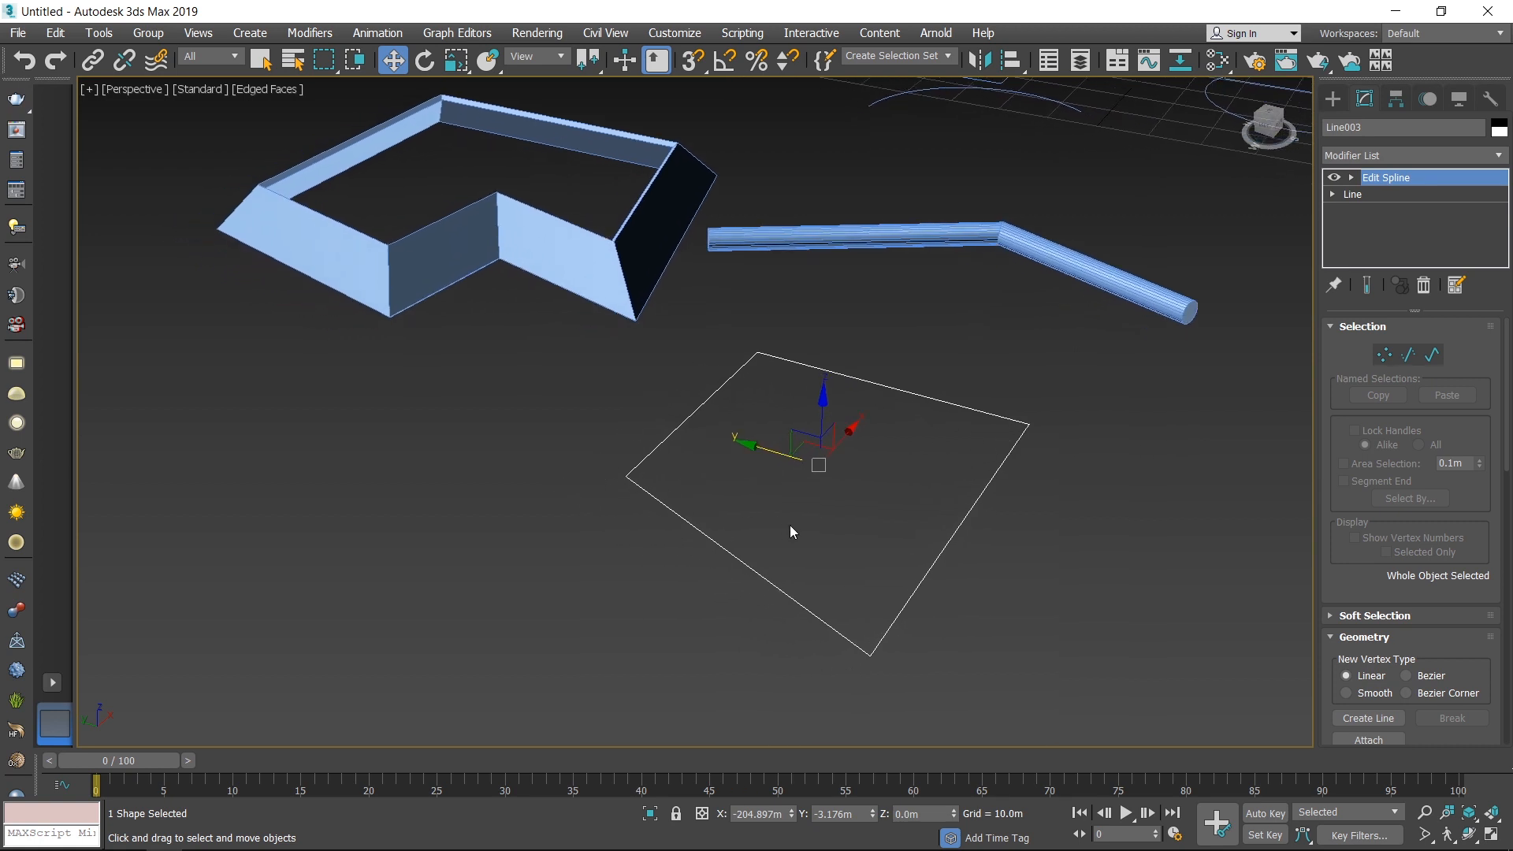
middle_drag(1001, 521, 1027, 522)
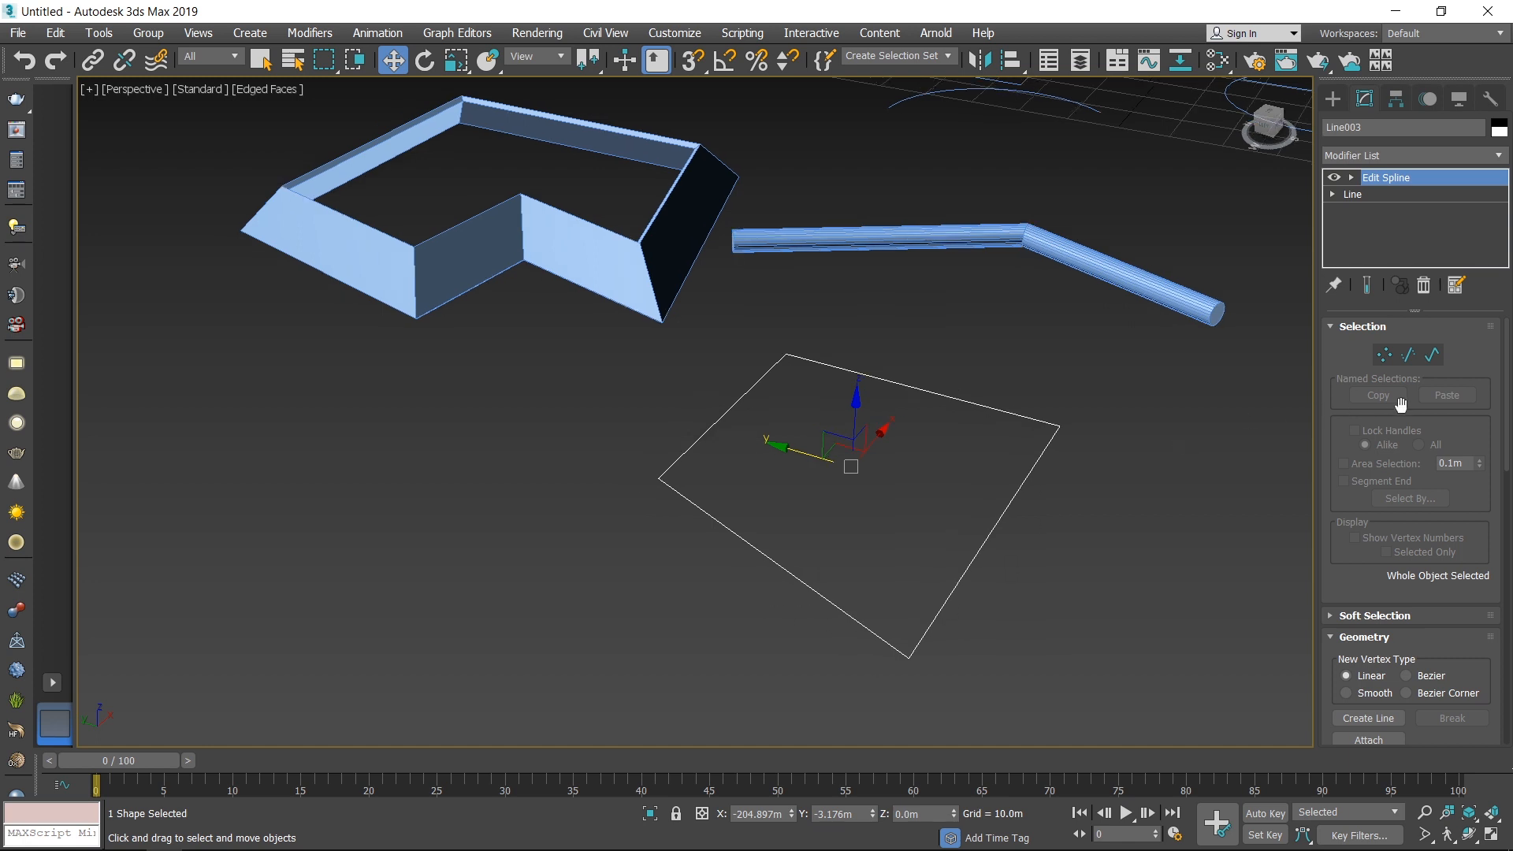
click(1385, 359)
middle_drag(952, 490, 991, 504)
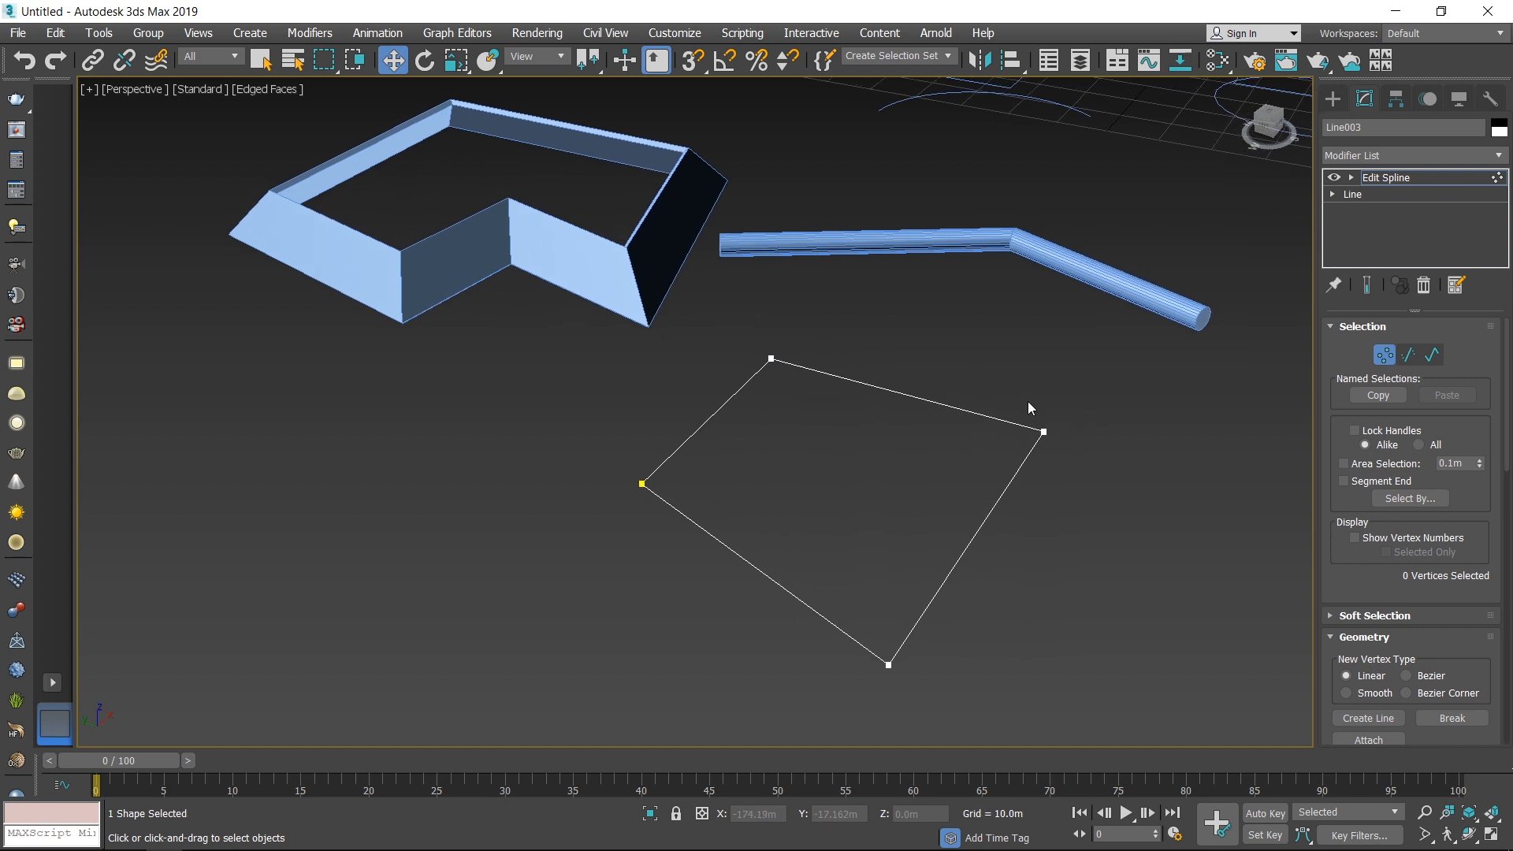
drag(1027, 402, 1101, 484)
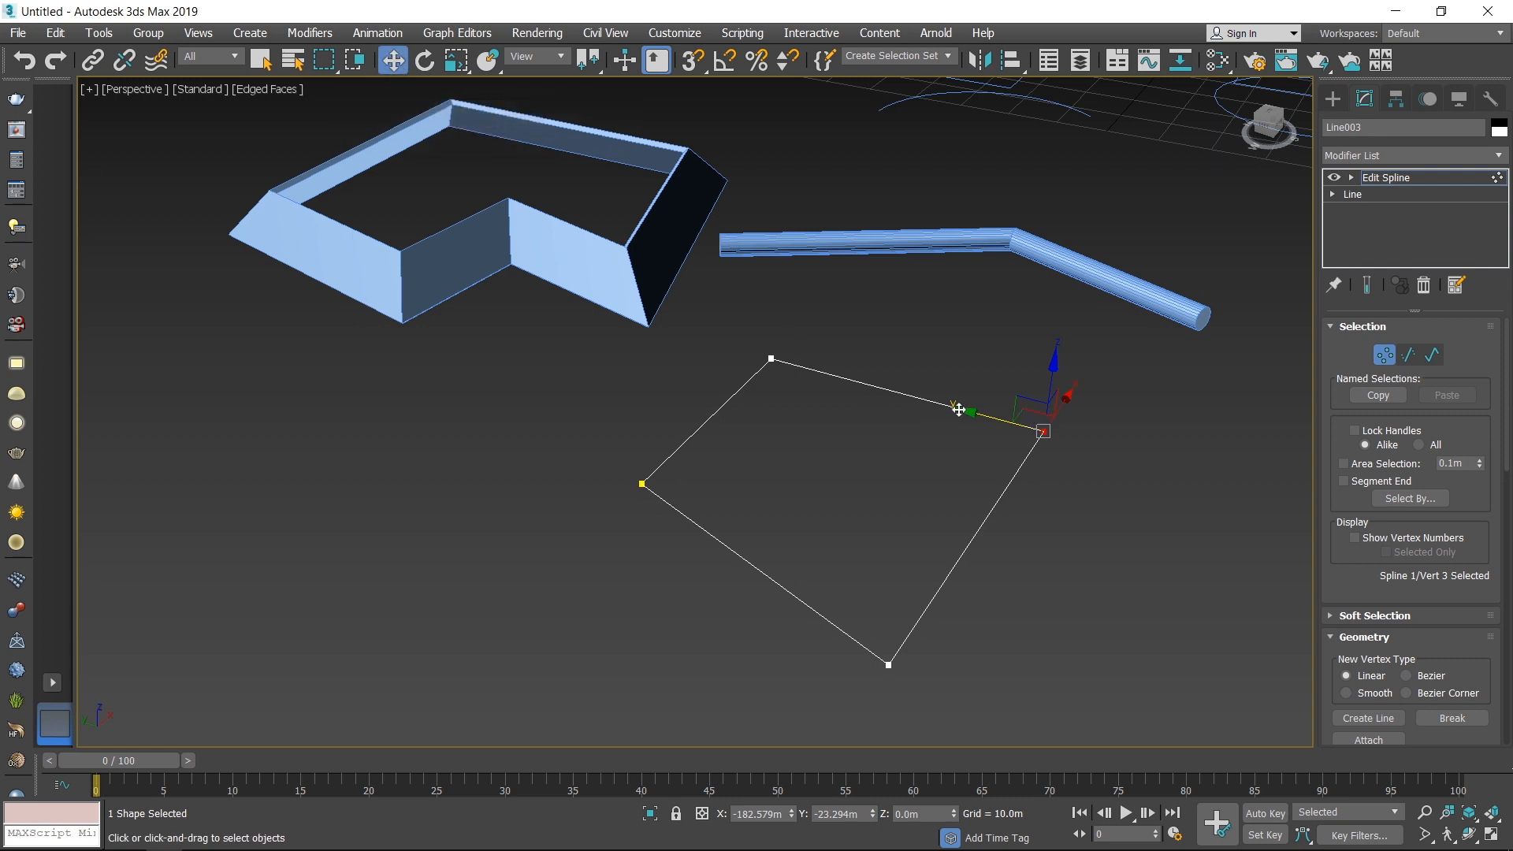
drag(956, 414, 1070, 446)
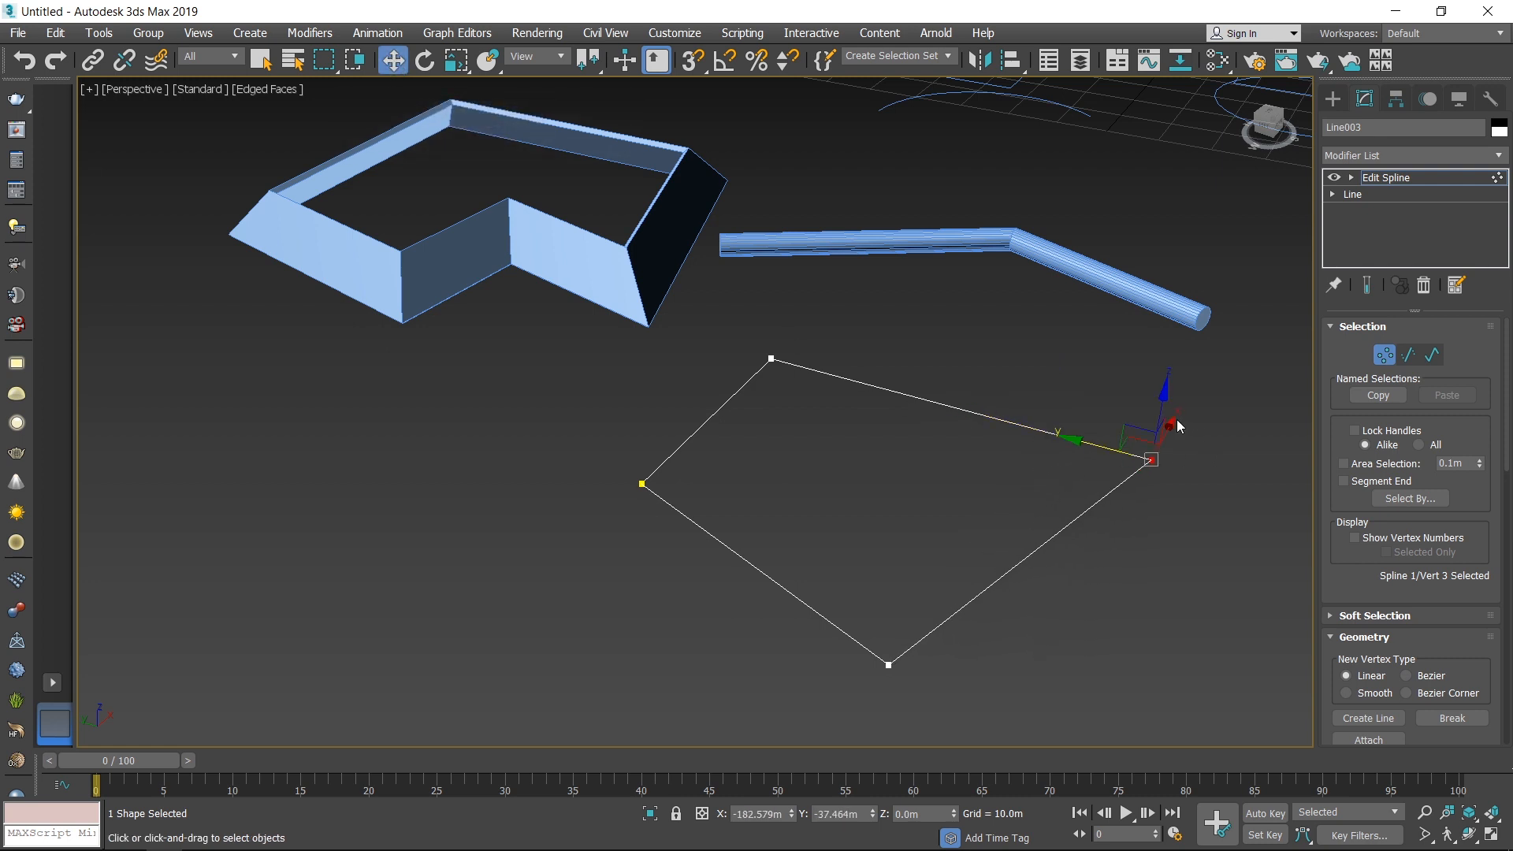
drag(1176, 426, 1206, 357)
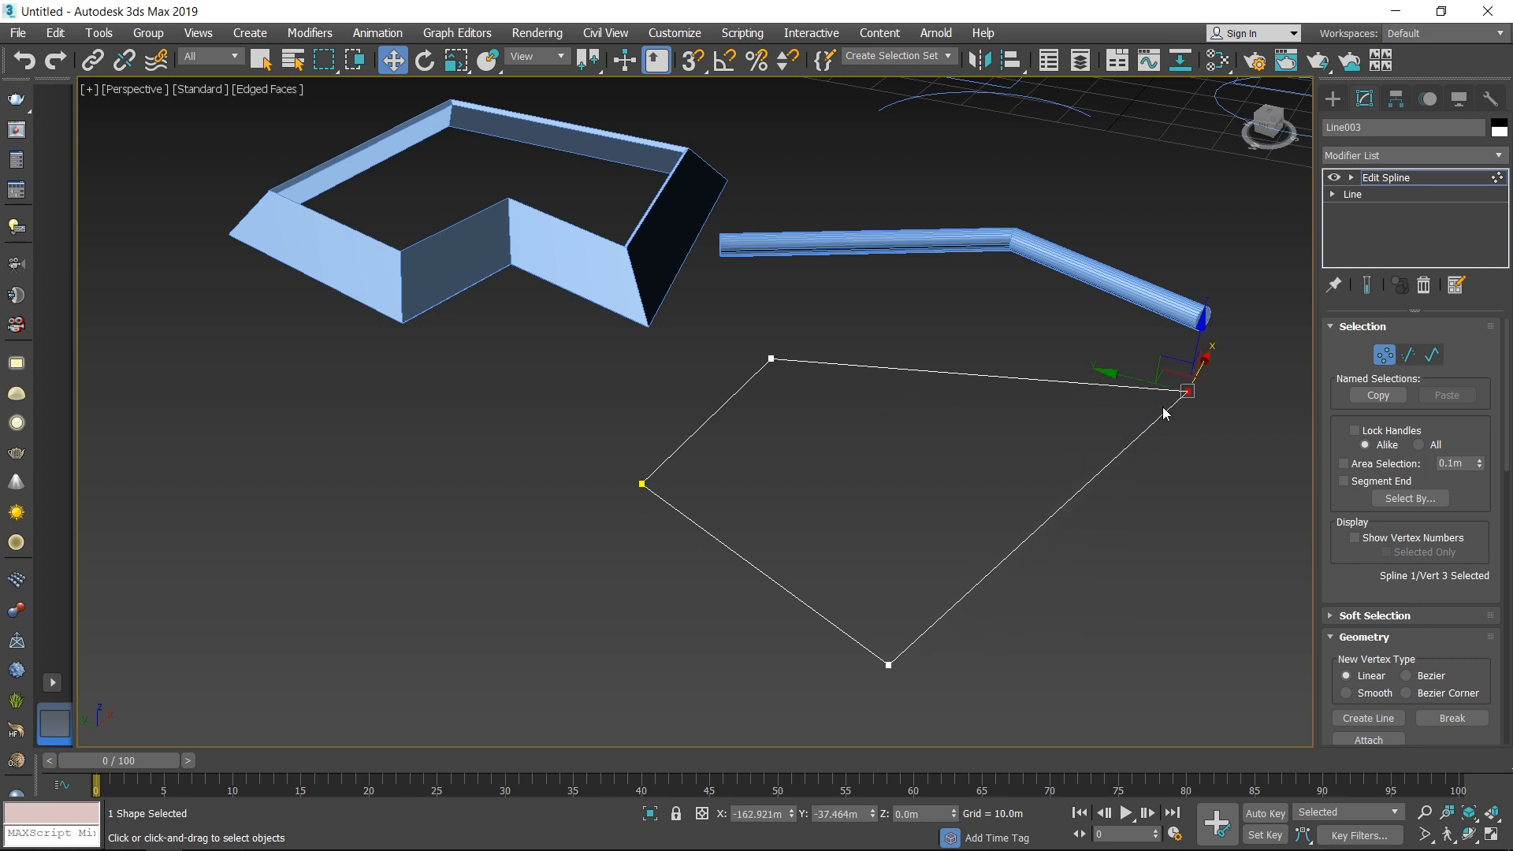
Move the back vertex beside the rectangular-section shape a short way along Y toward the tube
middle_drag(1165, 413, 1014, 451)
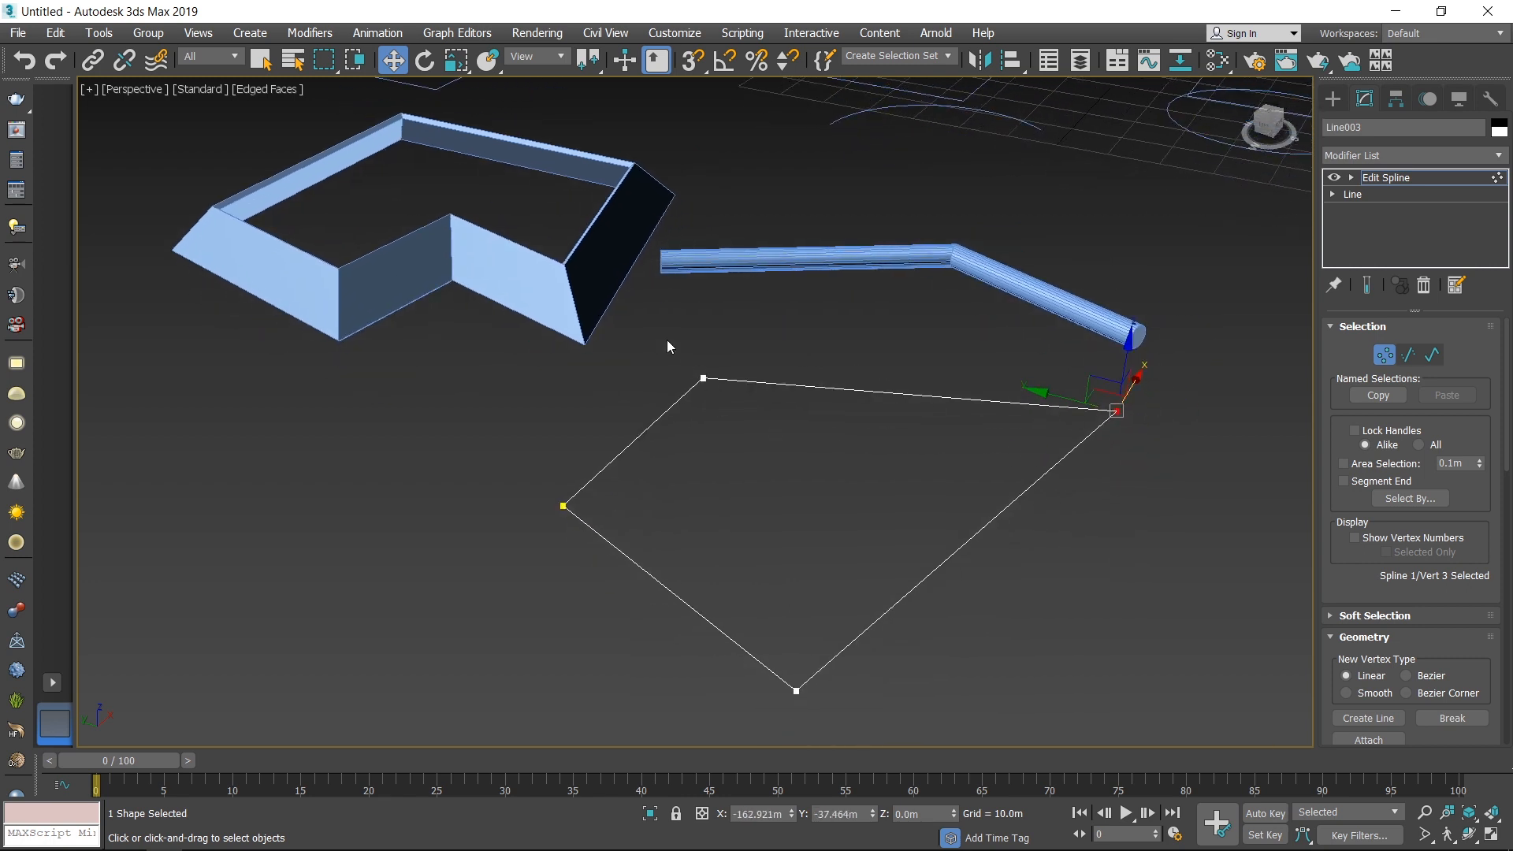
click(703, 378)
drag(628, 359, 678, 380)
middle_drag(807, 496, 789, 453)
click(856, 465)
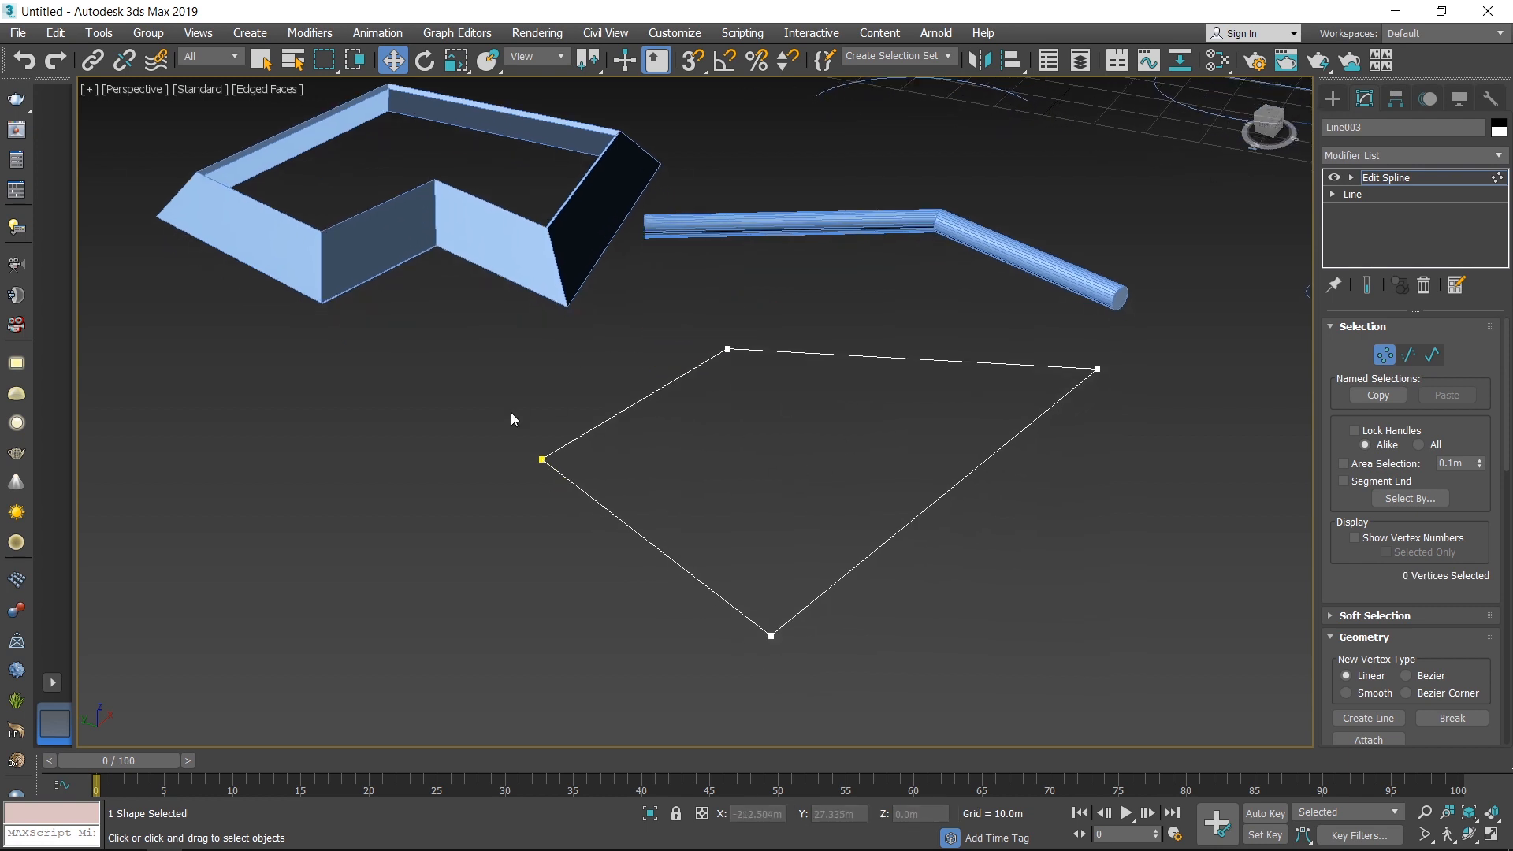
Select the line's other three vertices and shift them slightly together along Y, leaving the one near the tube in place
drag(818, 465, 819, 469)
drag(549, 452, 557, 455)
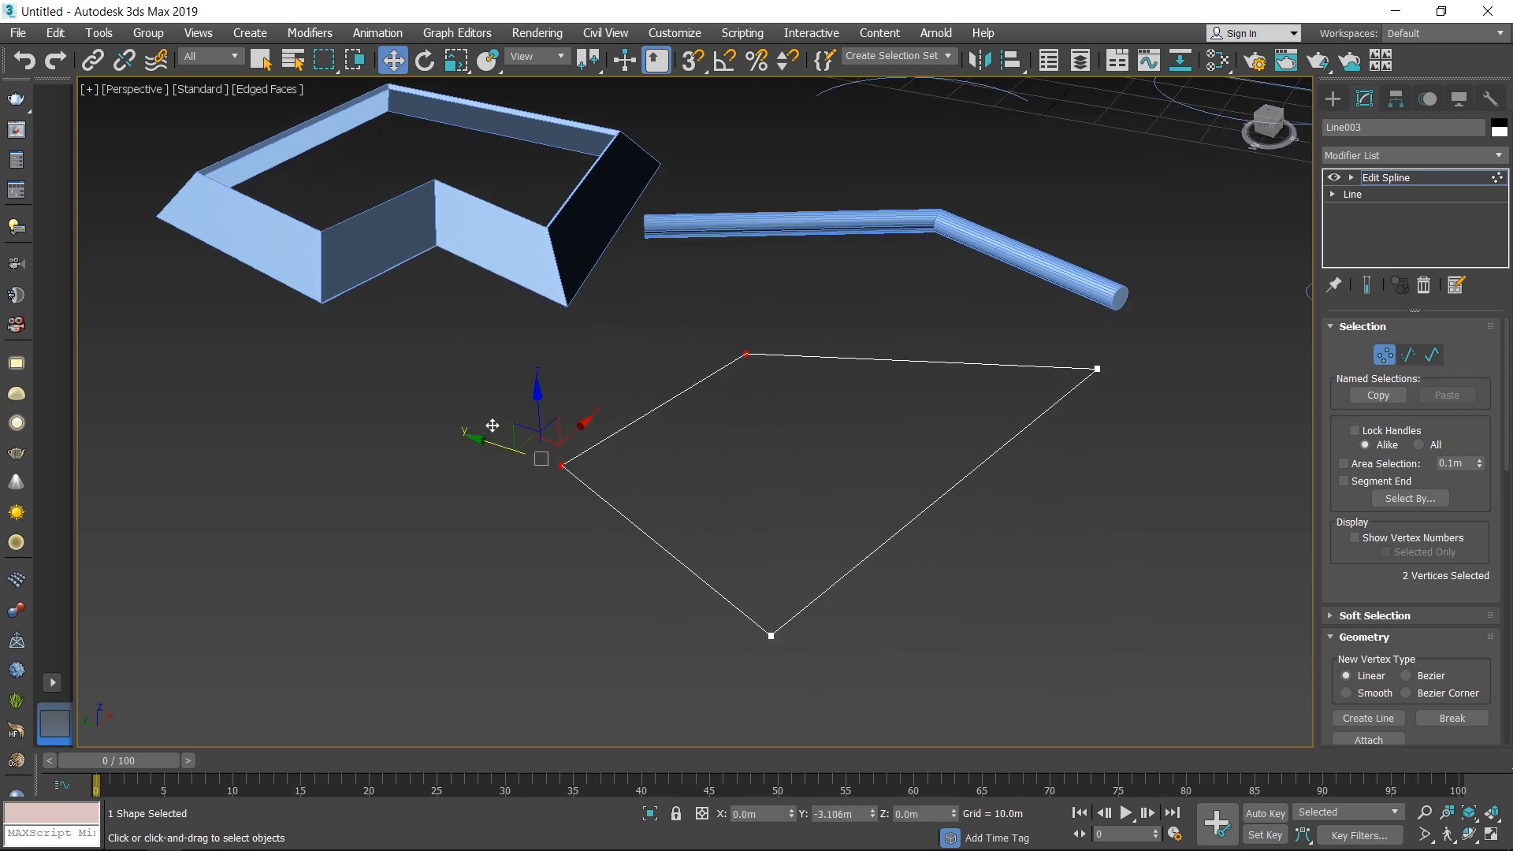
ctrl+click(771, 636)
key(ctrl+z)
click(858, 426)
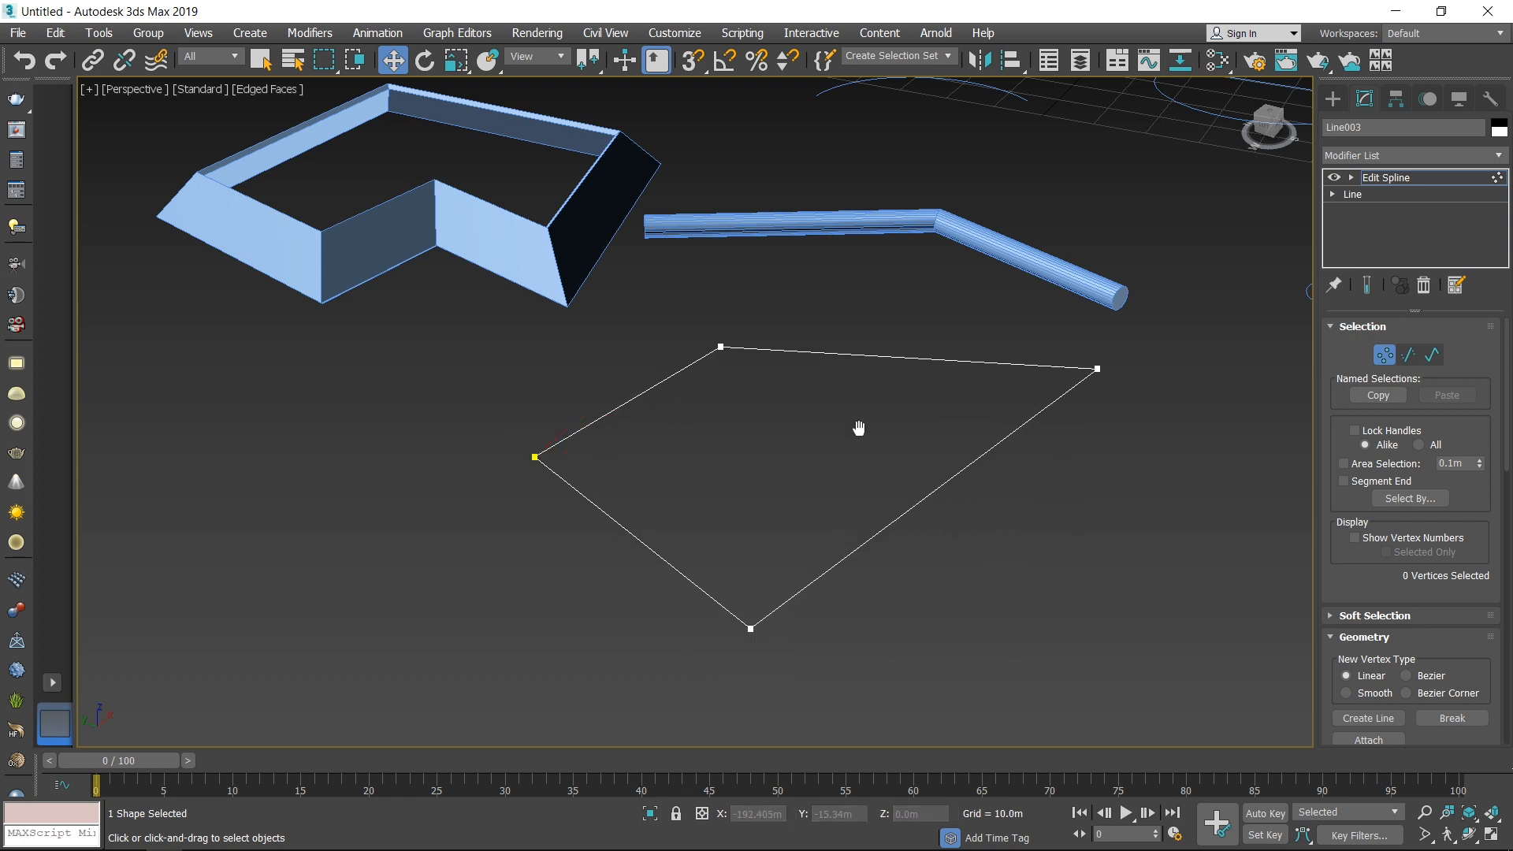
Move the vertex near the tube's end back along X by about 12 m, and deselect it
middle_drag(859, 426, 939, 352)
drag(939, 351, 1043, 433)
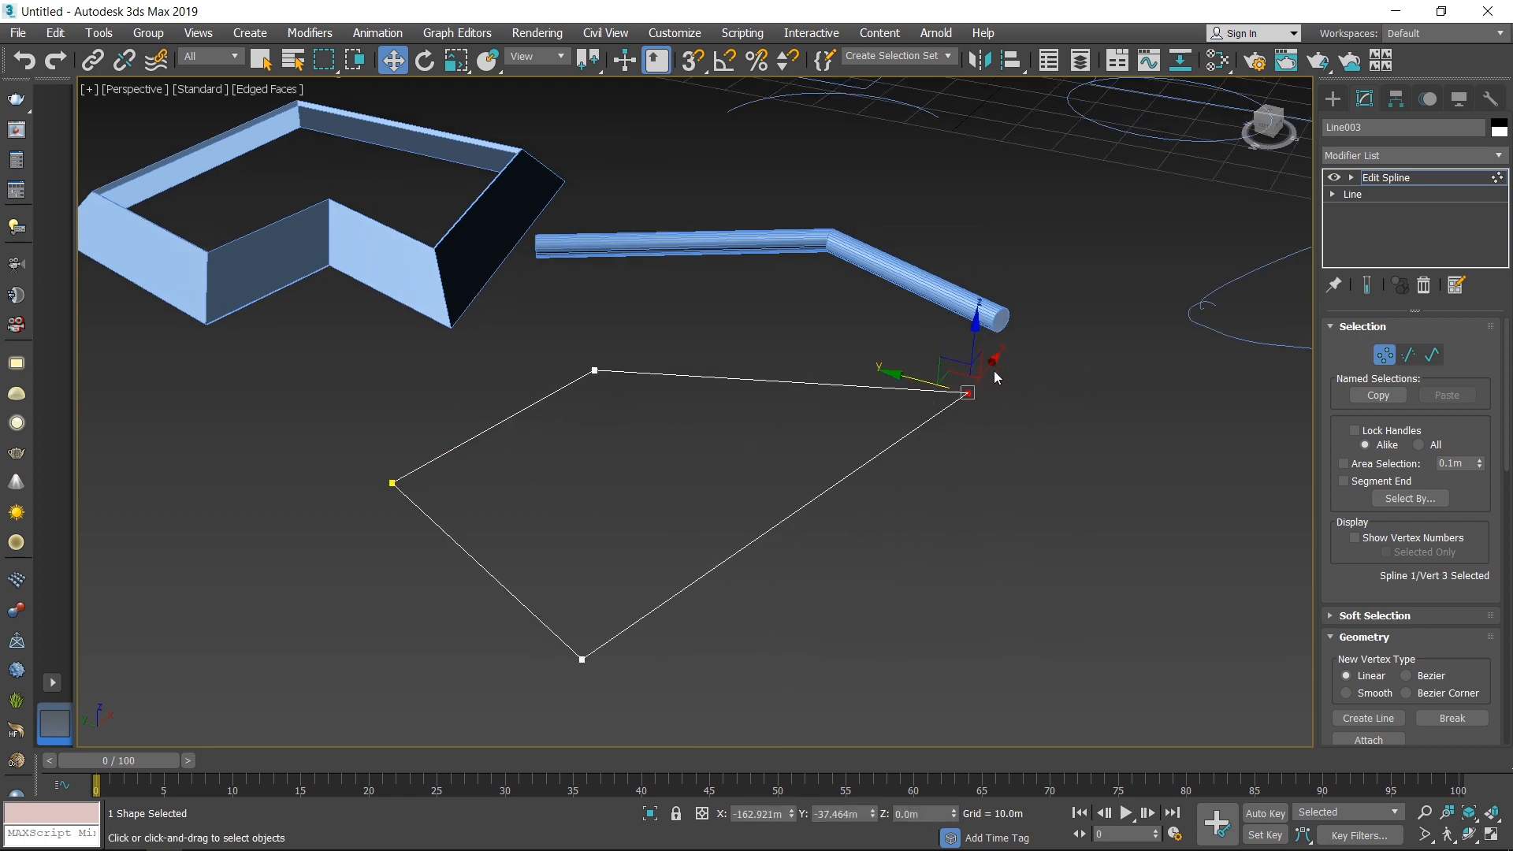
drag(1001, 358, 930, 429)
drag(1016, 395, 962, 399)
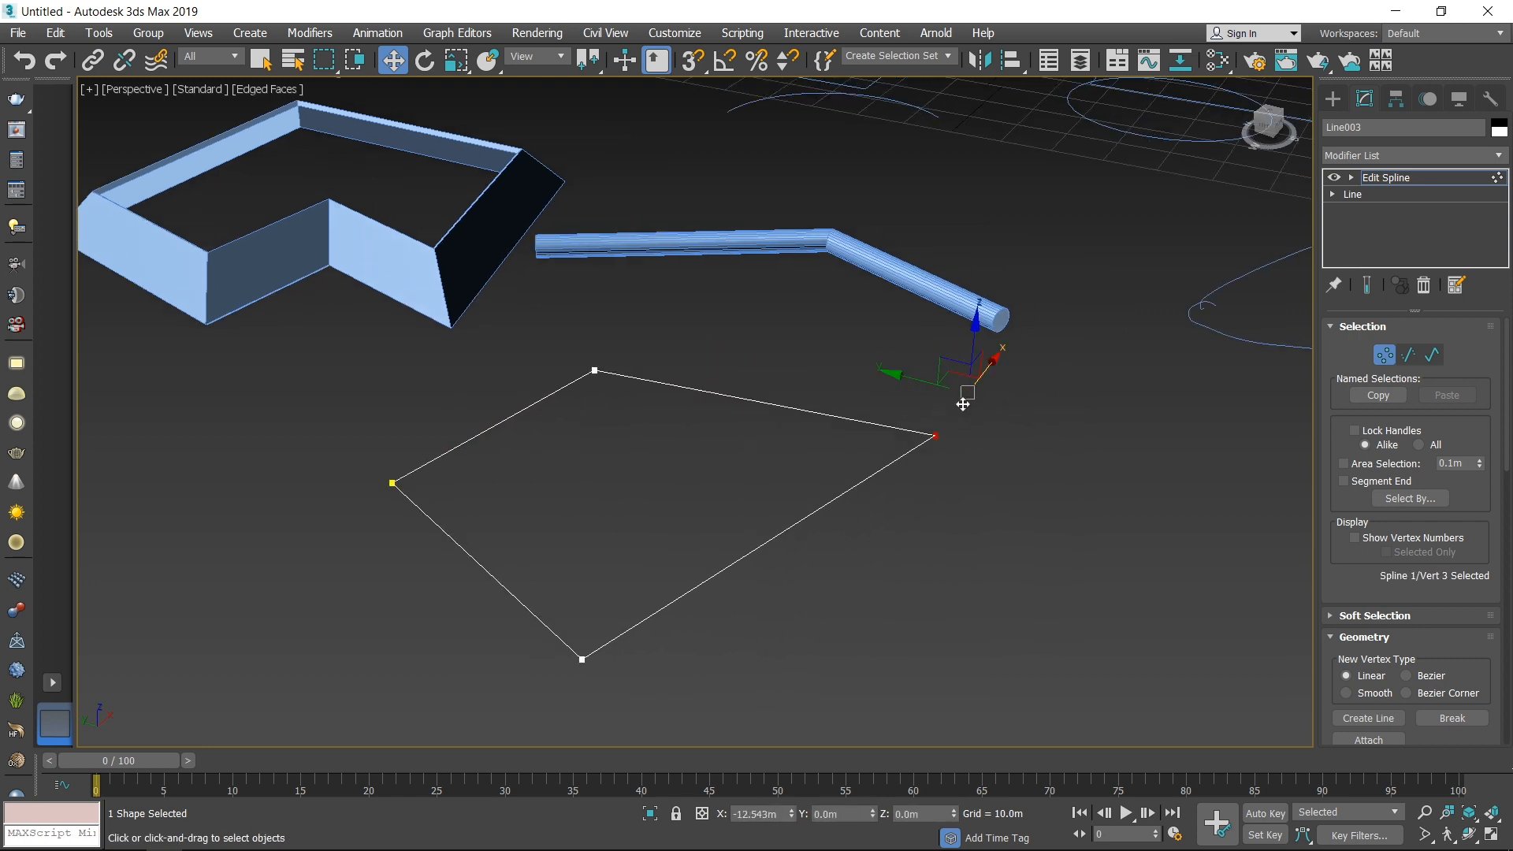
click(963, 399)
middle_drag(968, 512, 1042, 503)
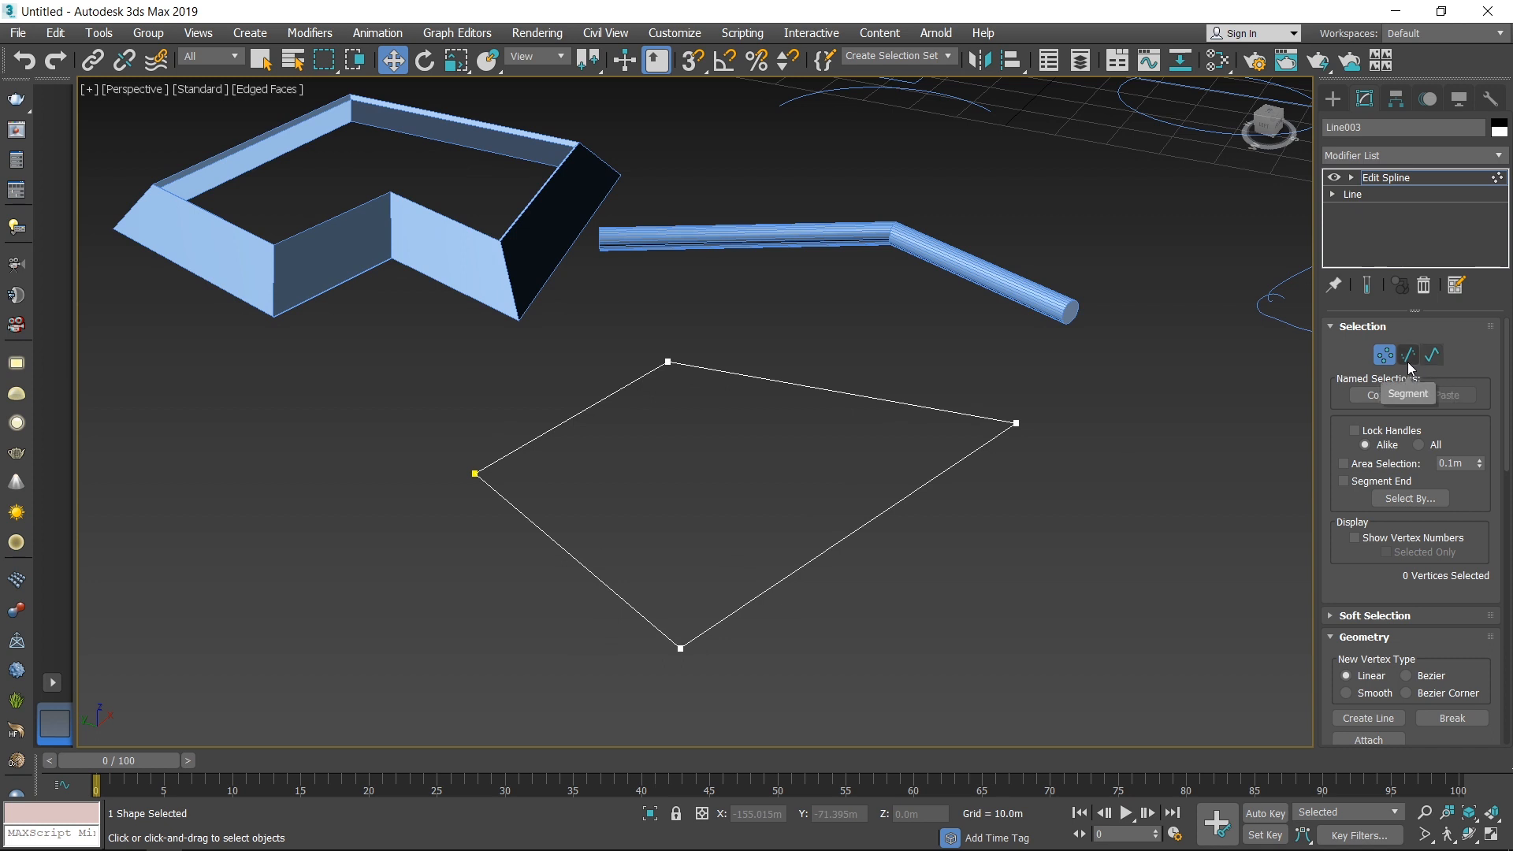
At segment level, move the back segment facing the tube along X to -177.915 m
click(1409, 359)
click(859, 393)
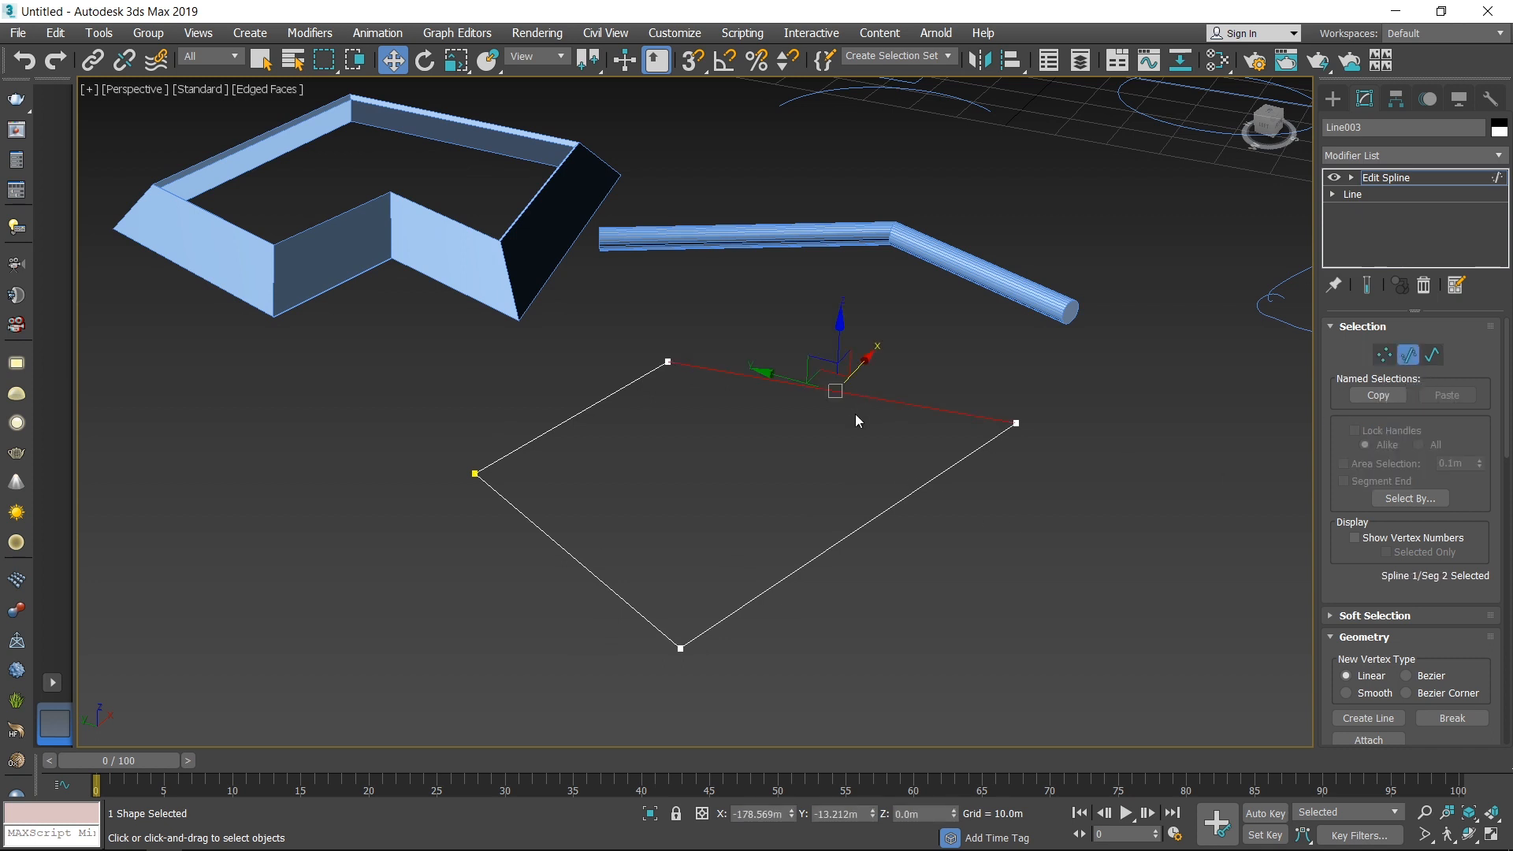
mouse_move(867, 359)
mouse_down()
mouse_move(871, 378)
mouse_move(885, 372)
mouse_move(895, 338)
mouse_move(869, 357)
mouse_up()
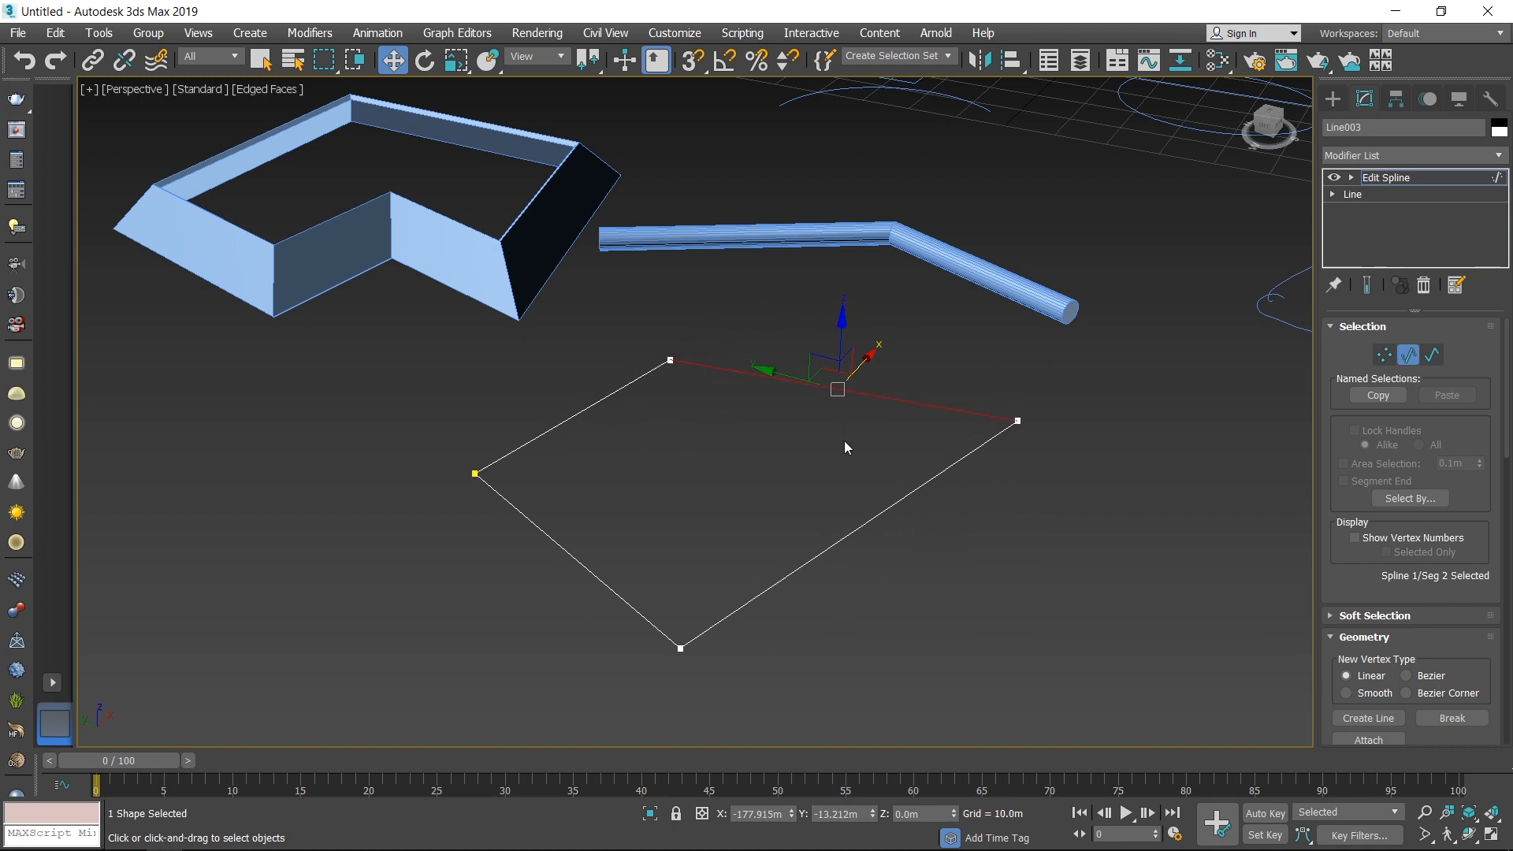
Move the segment nearest the rectangular-section shape along Y to 21.563 m
click(604, 398)
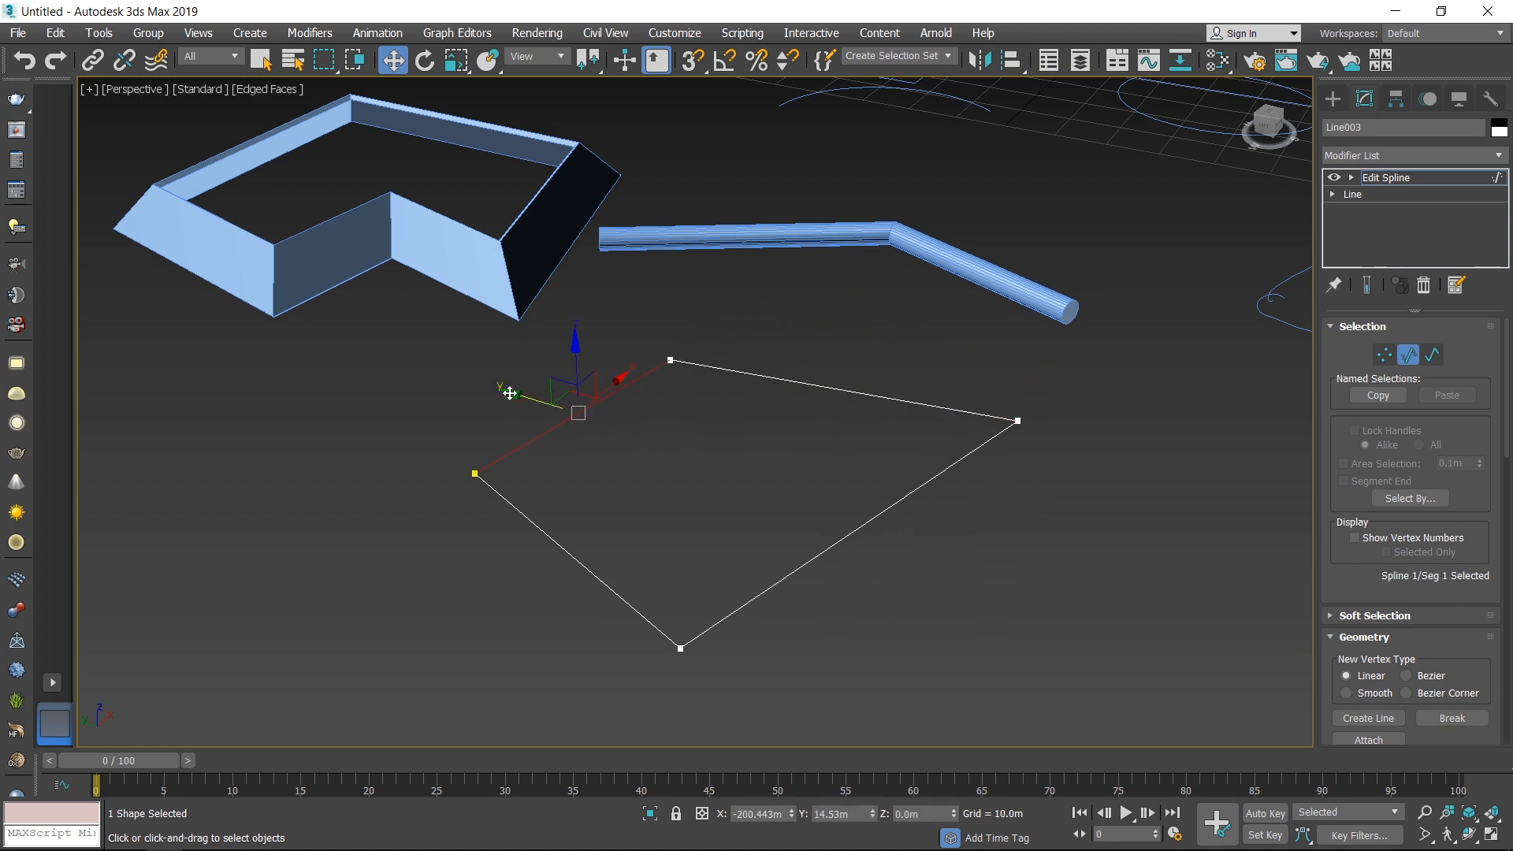
drag(523, 394, 478, 376)
click(489, 399)
click(499, 422)
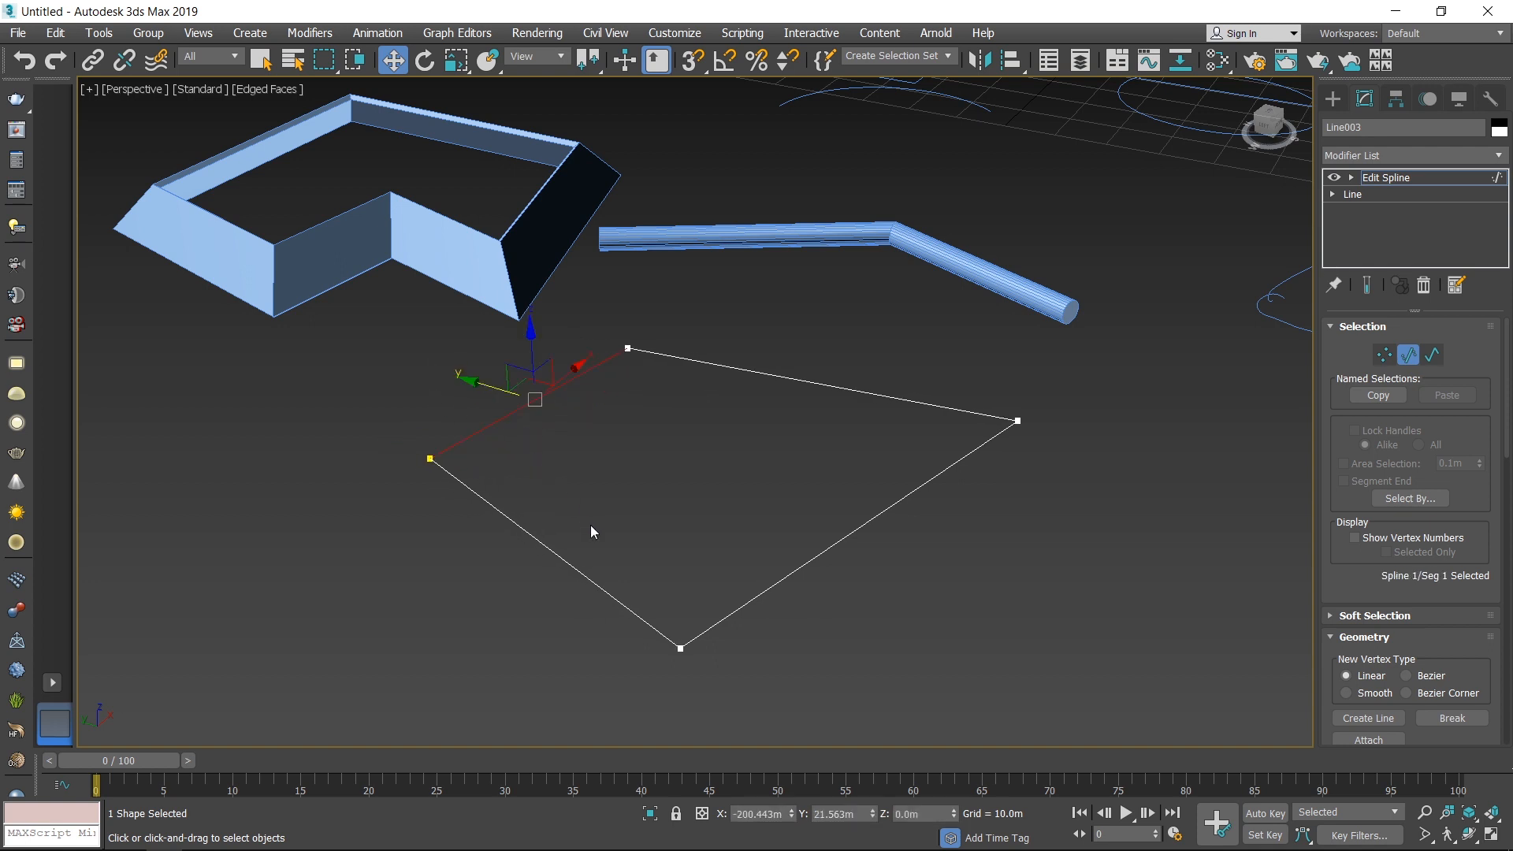
Select the two segments meeting at the line's first vertex and move them together along Y to -11.191 m
click(565, 559)
ctrl+click(503, 416)
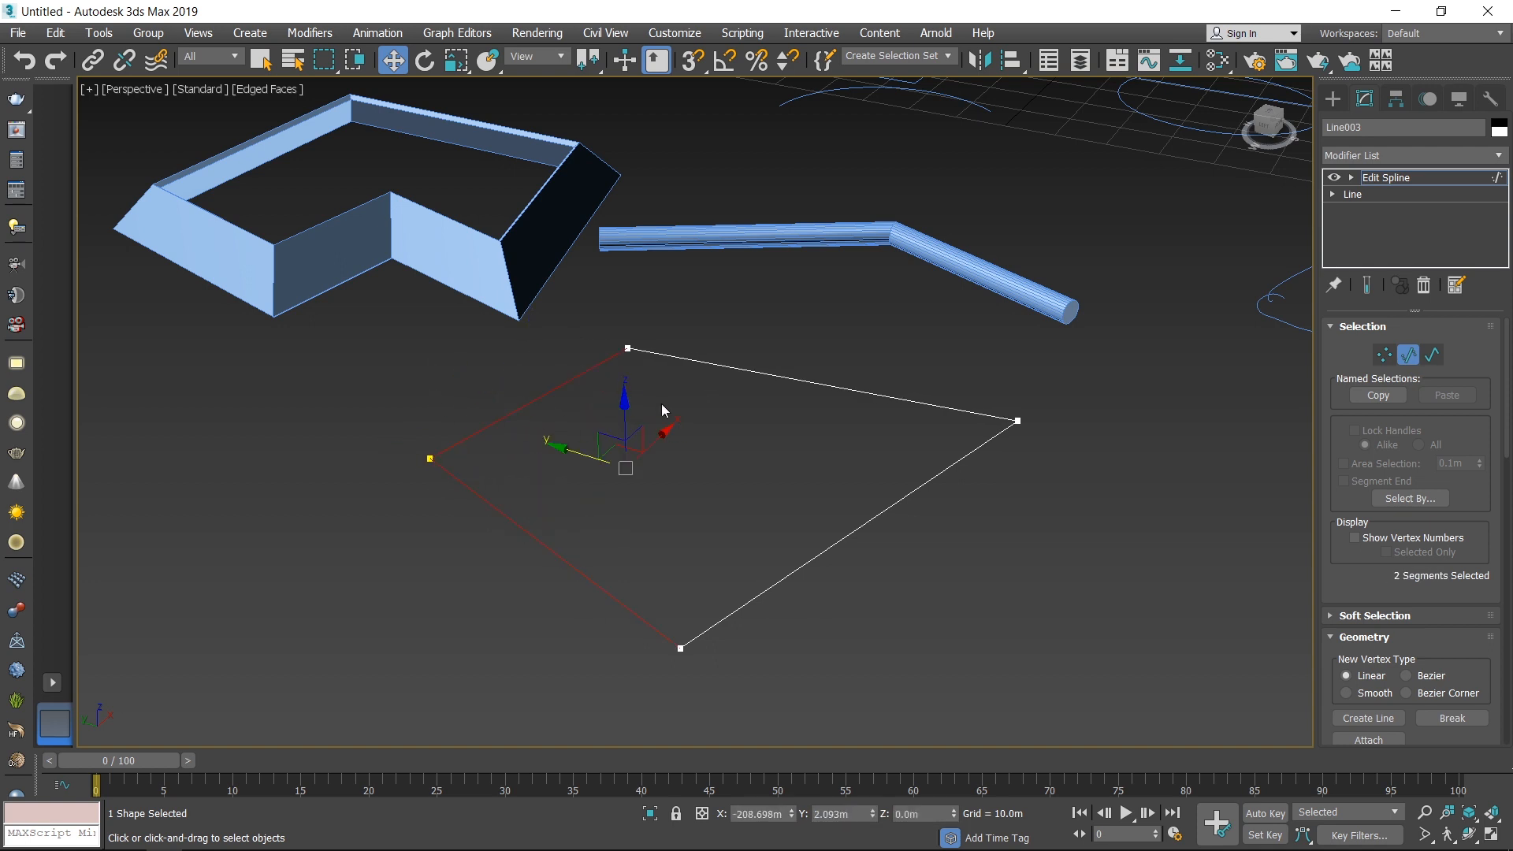
drag(579, 454, 655, 474)
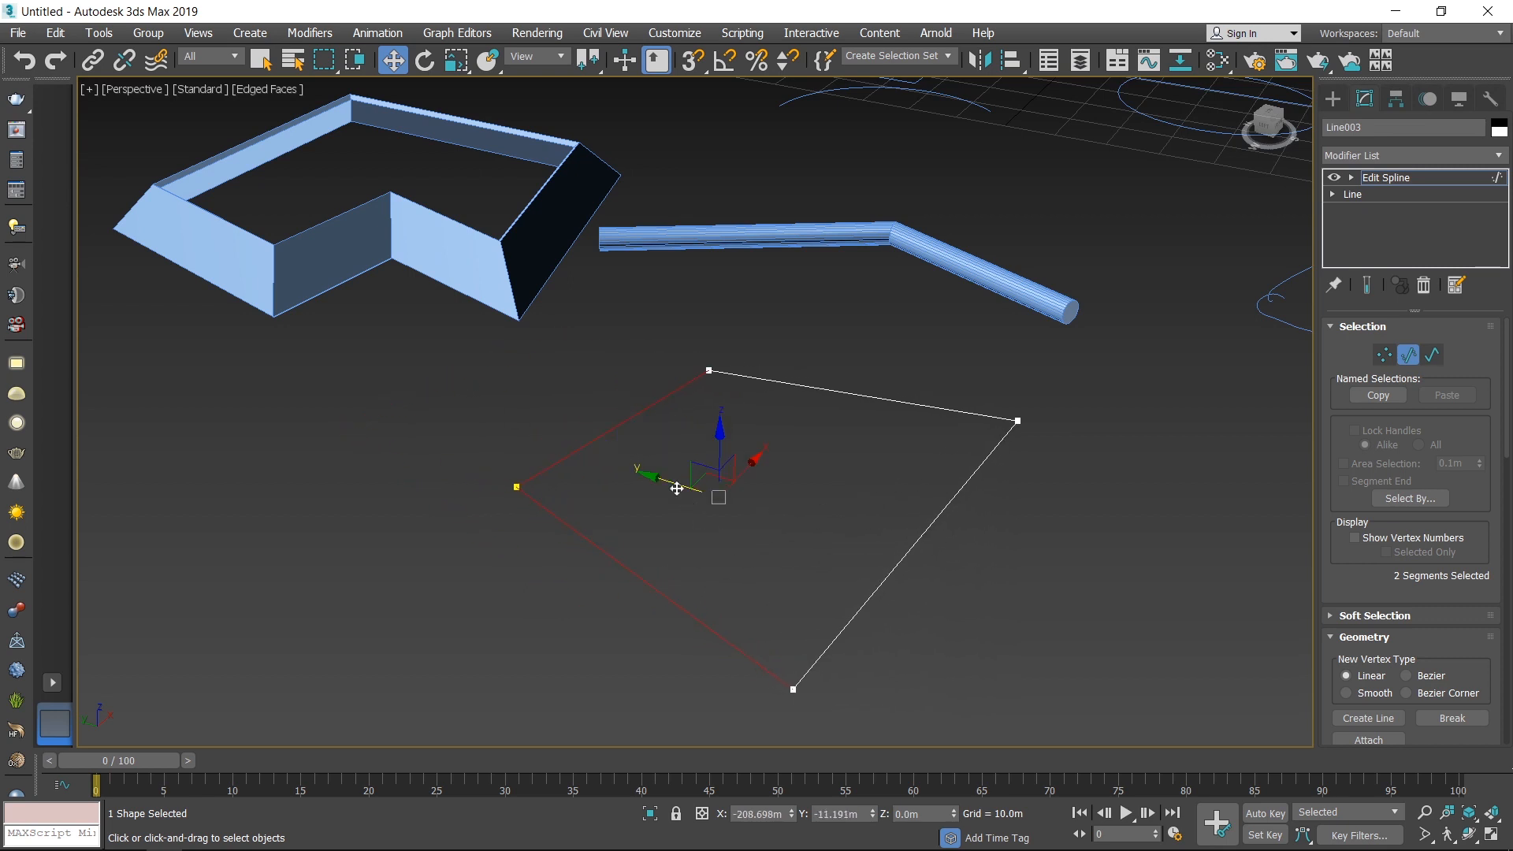
At spline level, move the whole closed spline slightly toward the two rendered lines, and deselect it
click(1433, 357)
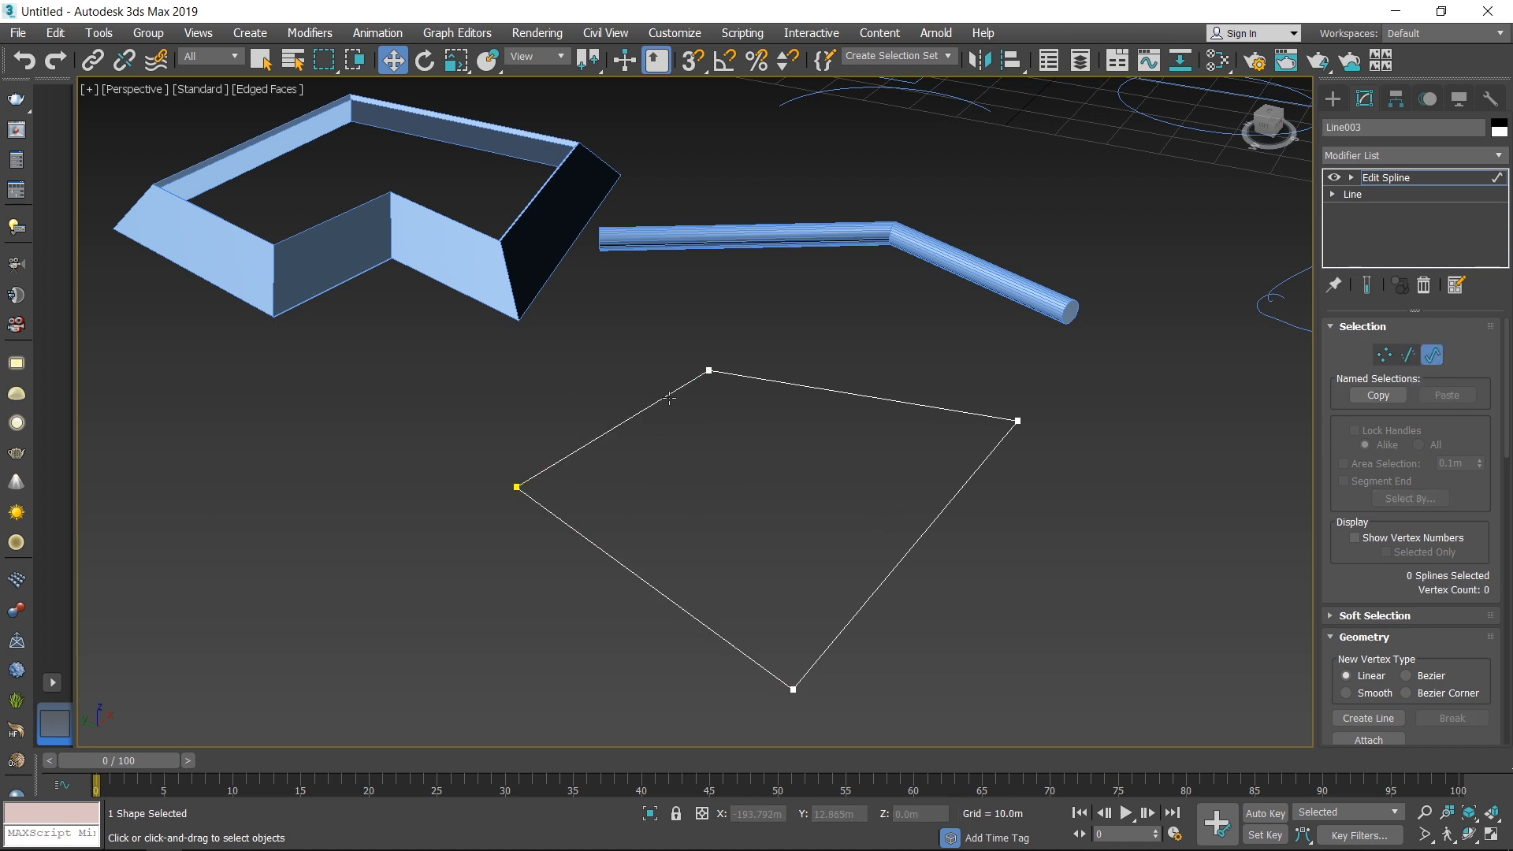
click(1439, 362)
key(3)
drag(811, 387, 779, 340)
click(960, 516)
scroll(1020, 496, up, 3)
scroll(1116, 463, down, 3)
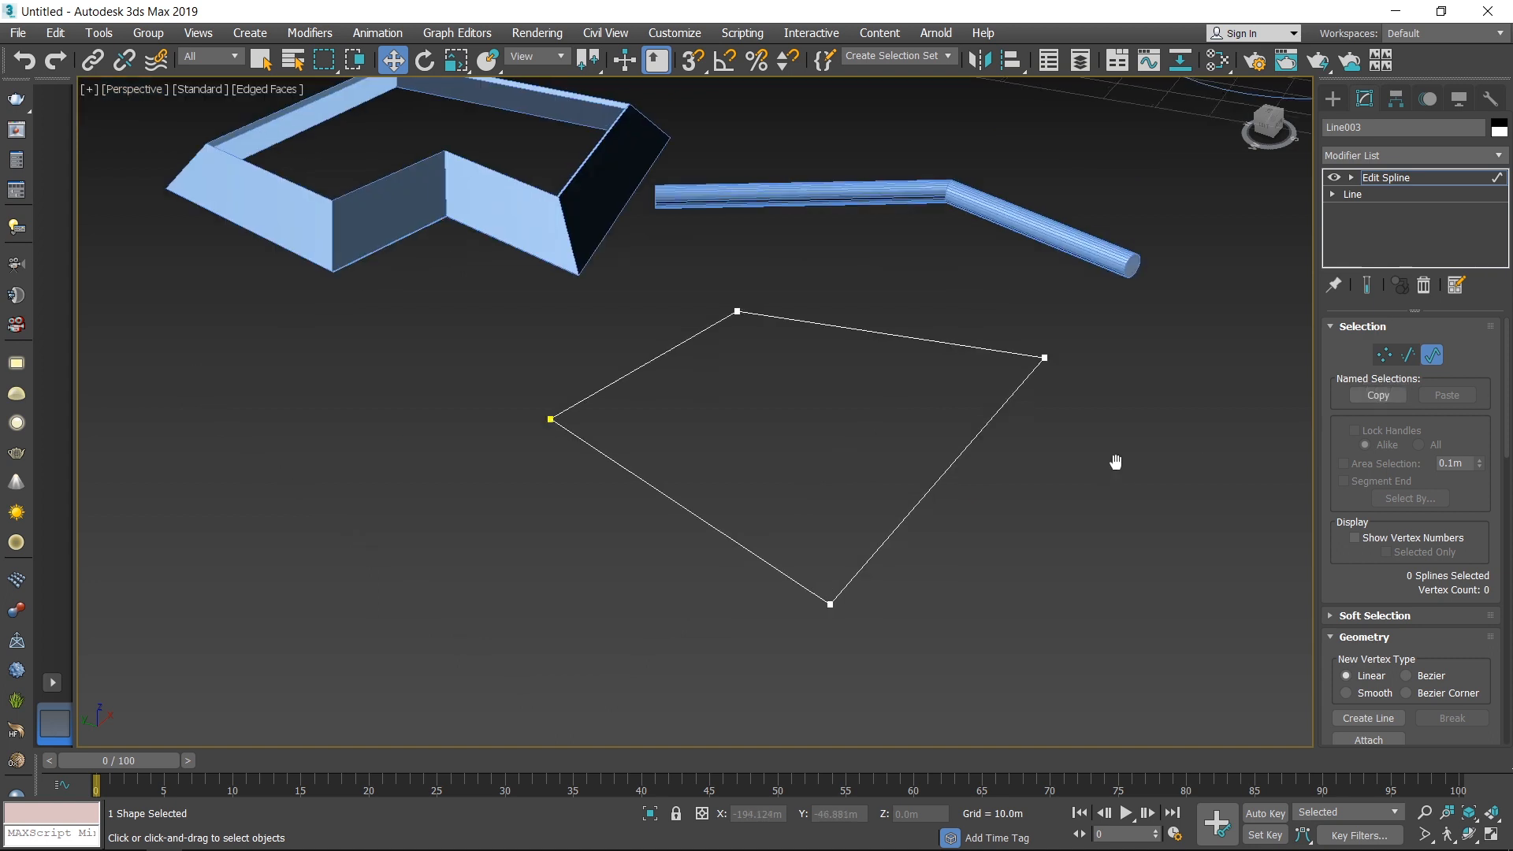
At vertex level, delete the closed line's vertex nearest the tube's end to make the shape a triangle
click(1384, 356)
click(1034, 380)
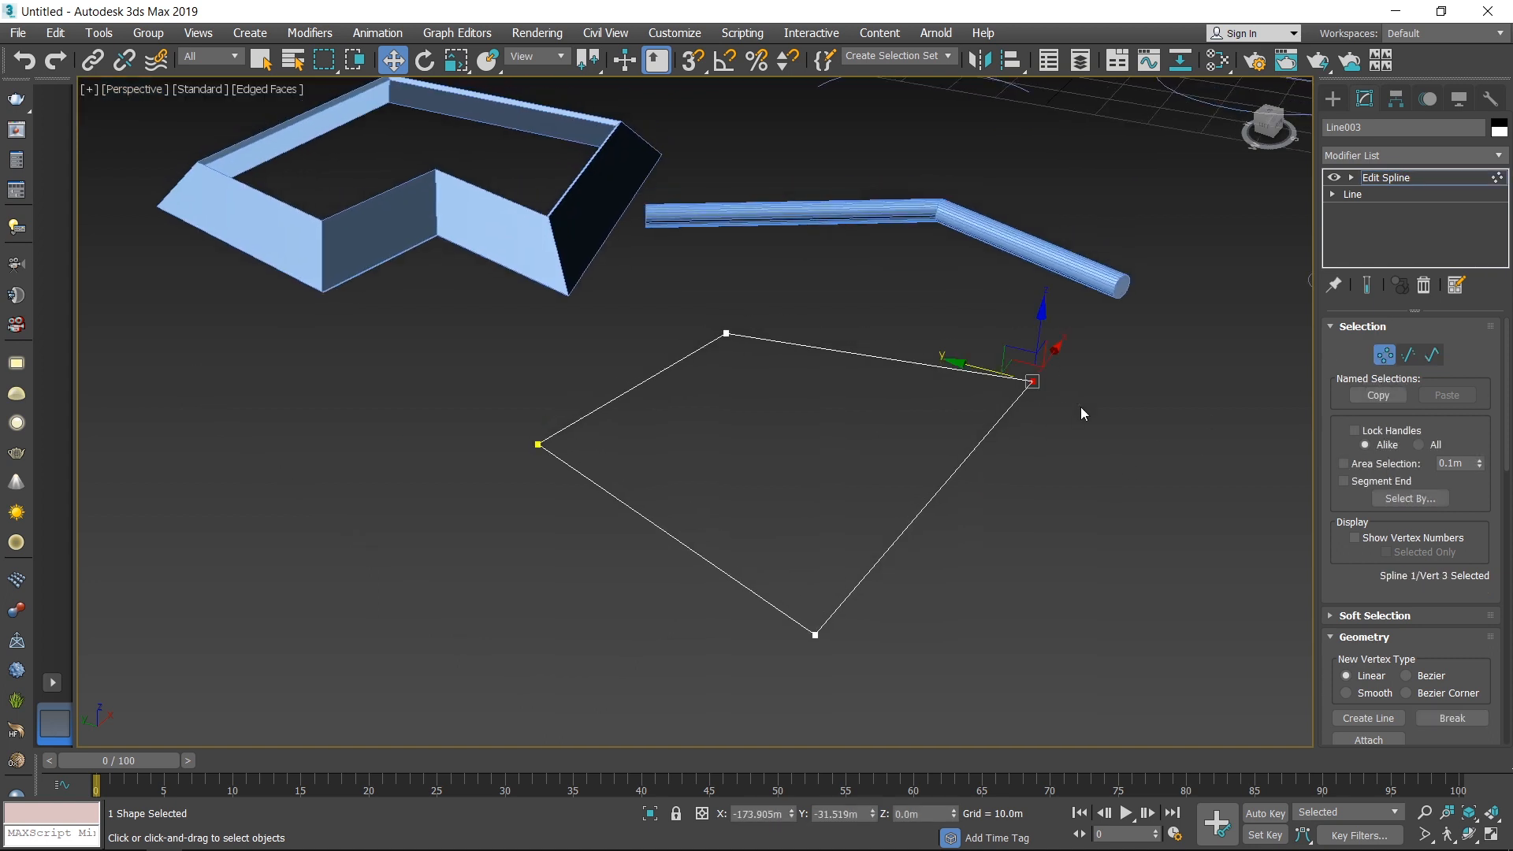
key(Delete)
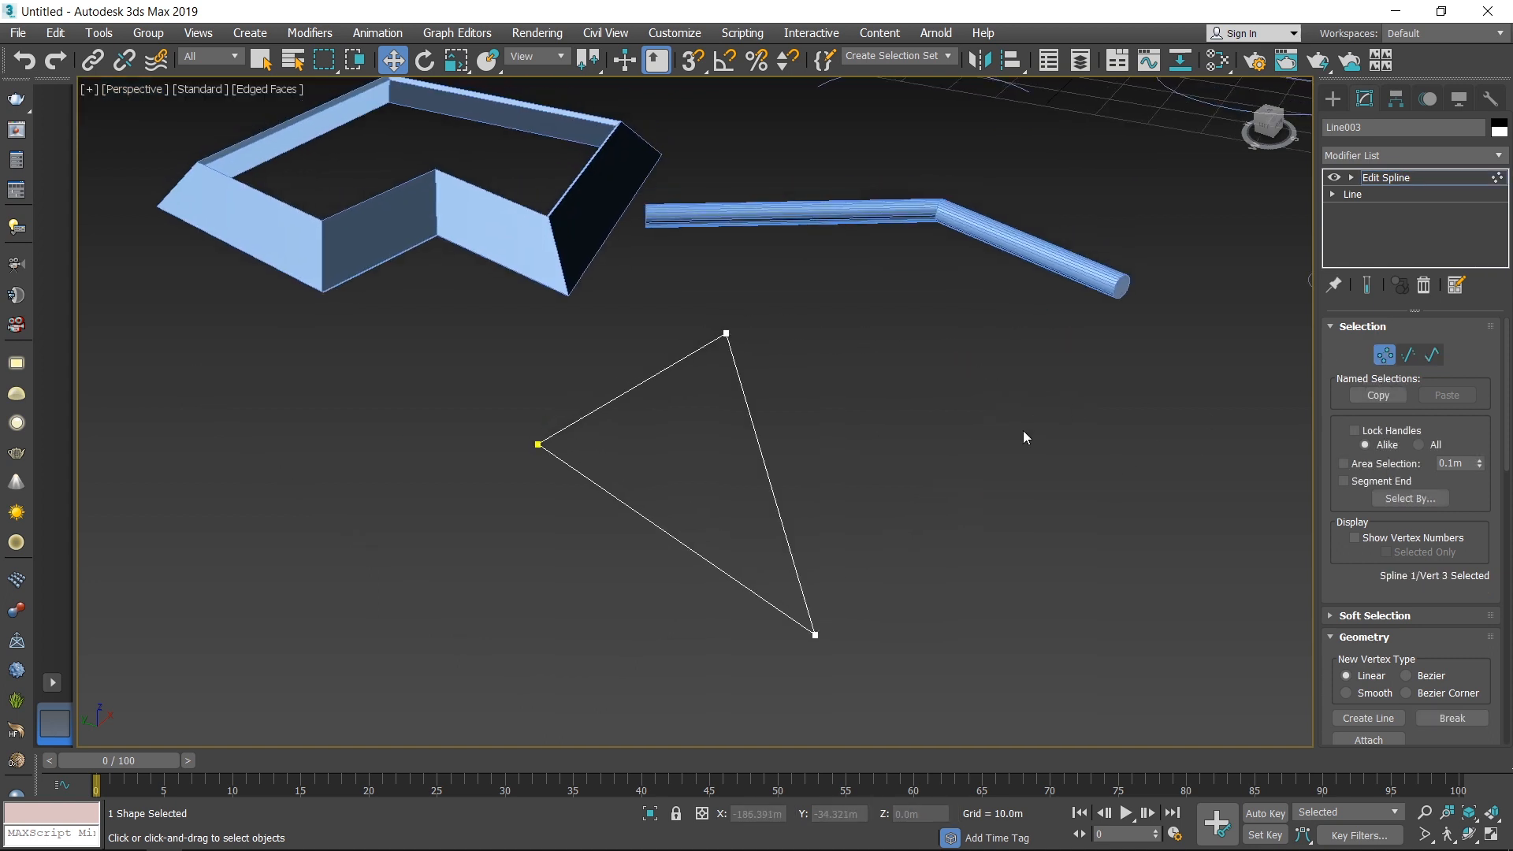
middle_drag(835, 473, 891, 481)
middle_drag(892, 611, 859, 624)
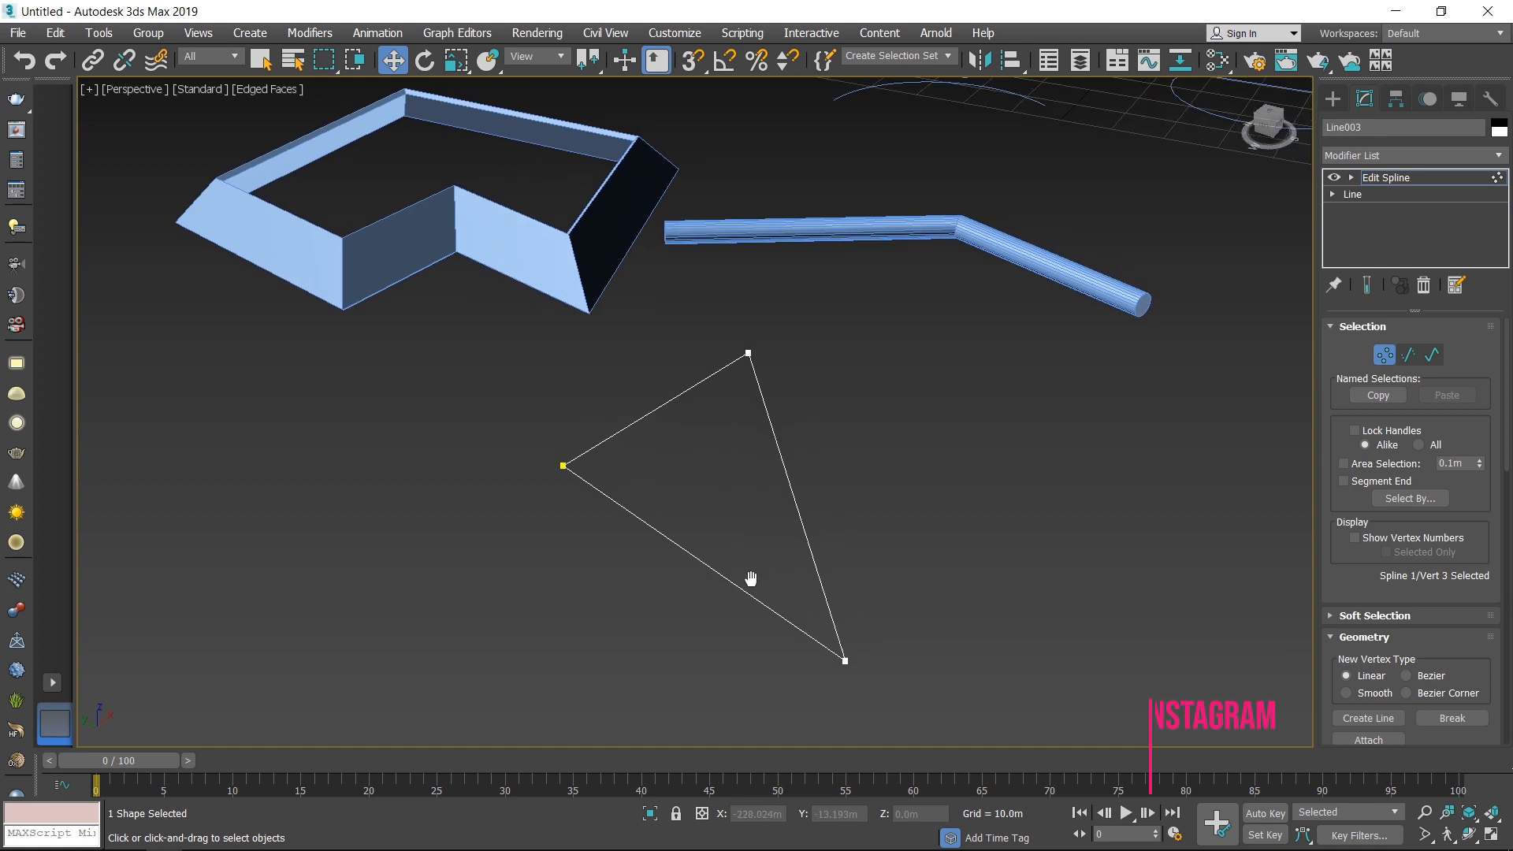
alt+middle_drag(763, 543, 792, 512)
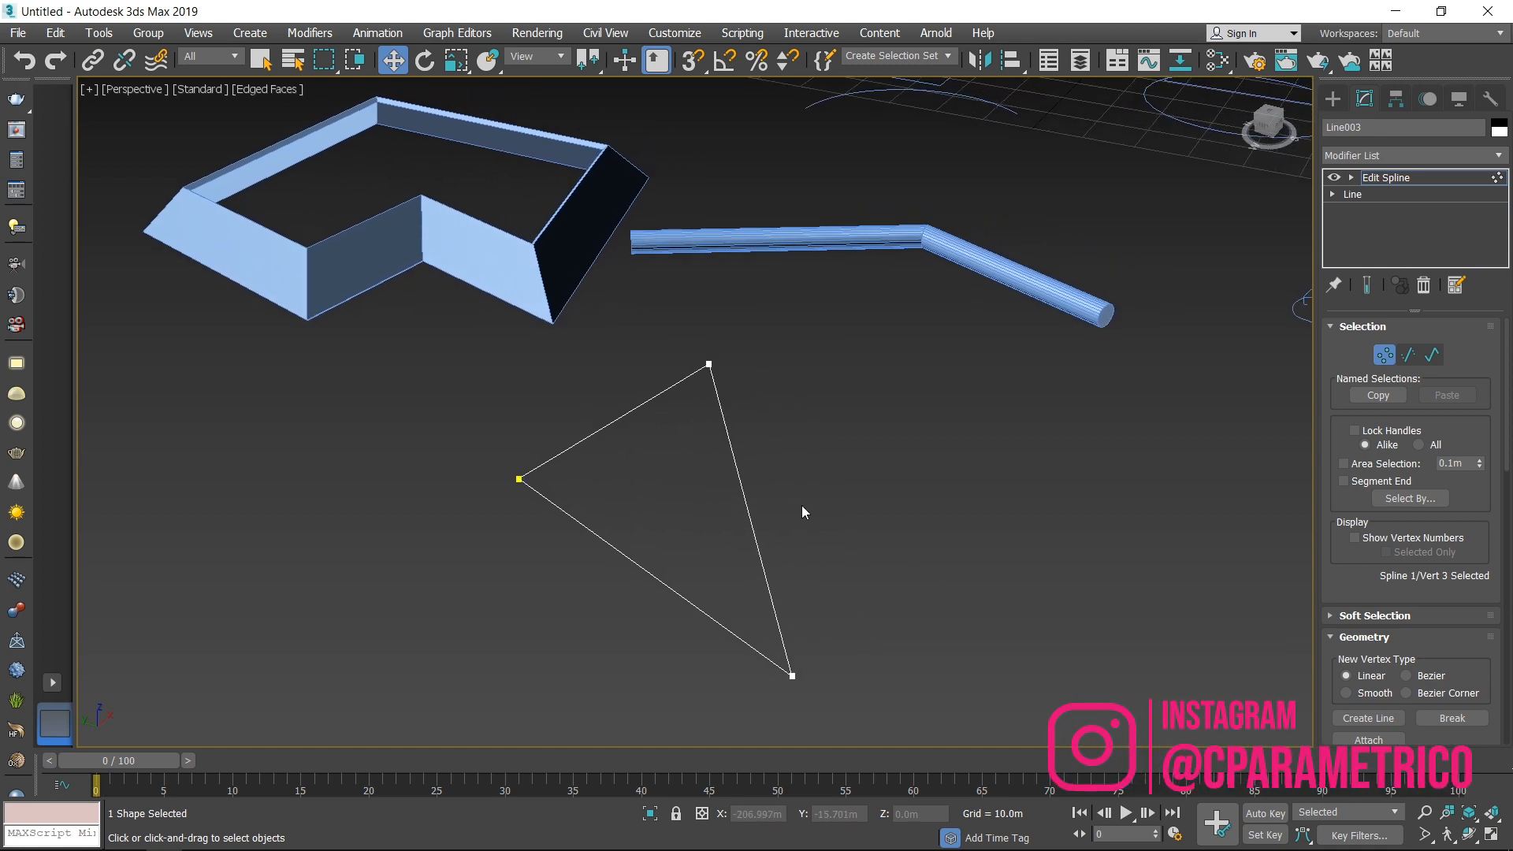
Delete the triangle's frontmost vertex and undo that deletion
drag(933, 717, 933, 717)
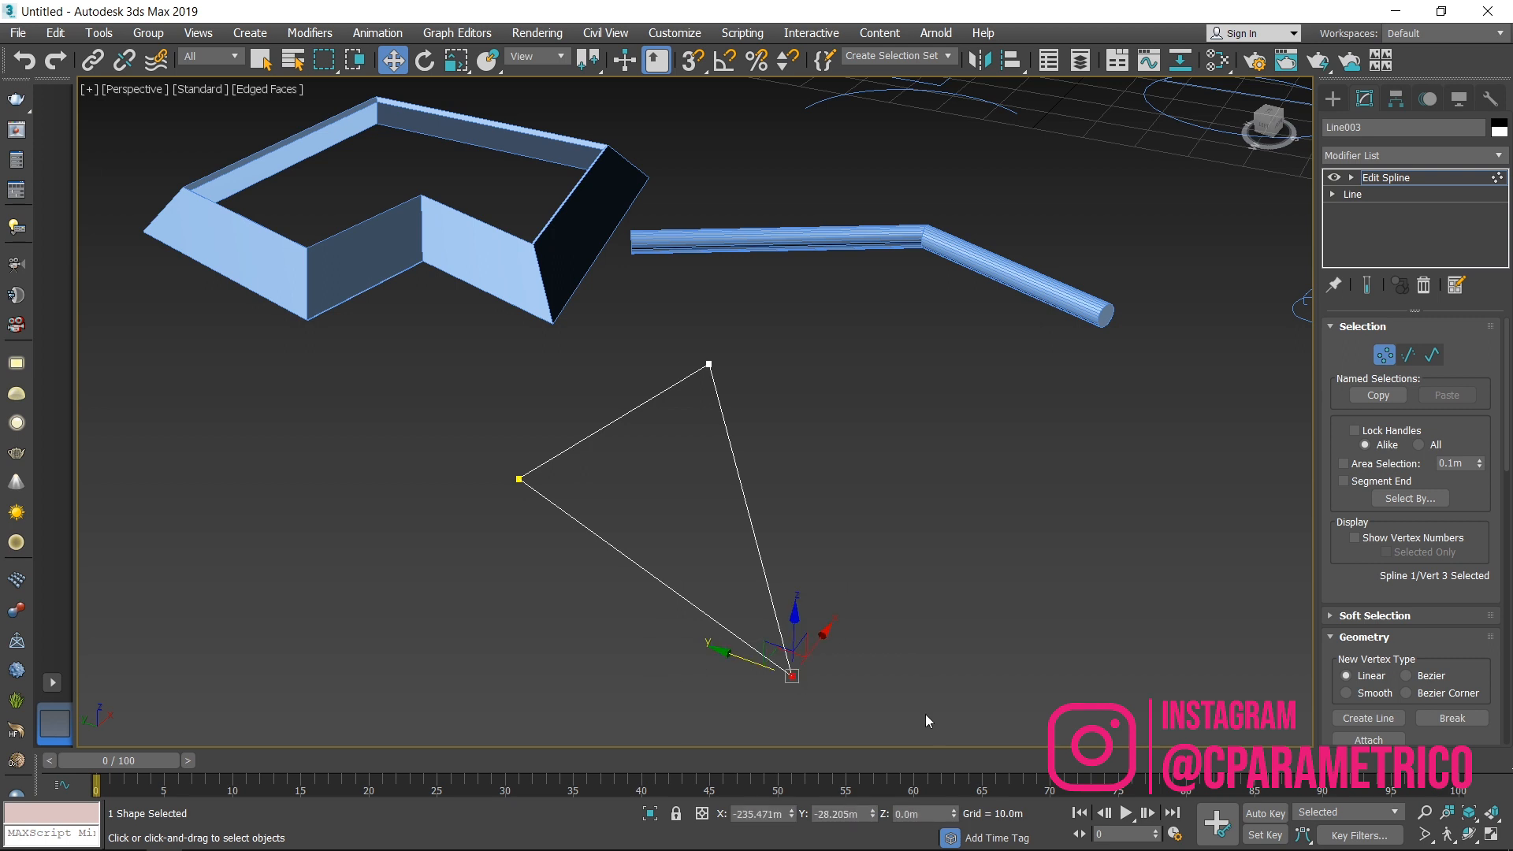
key(Delete)
middle_drag(744, 511, 876, 502)
key(ctrl+z)
click(882, 519)
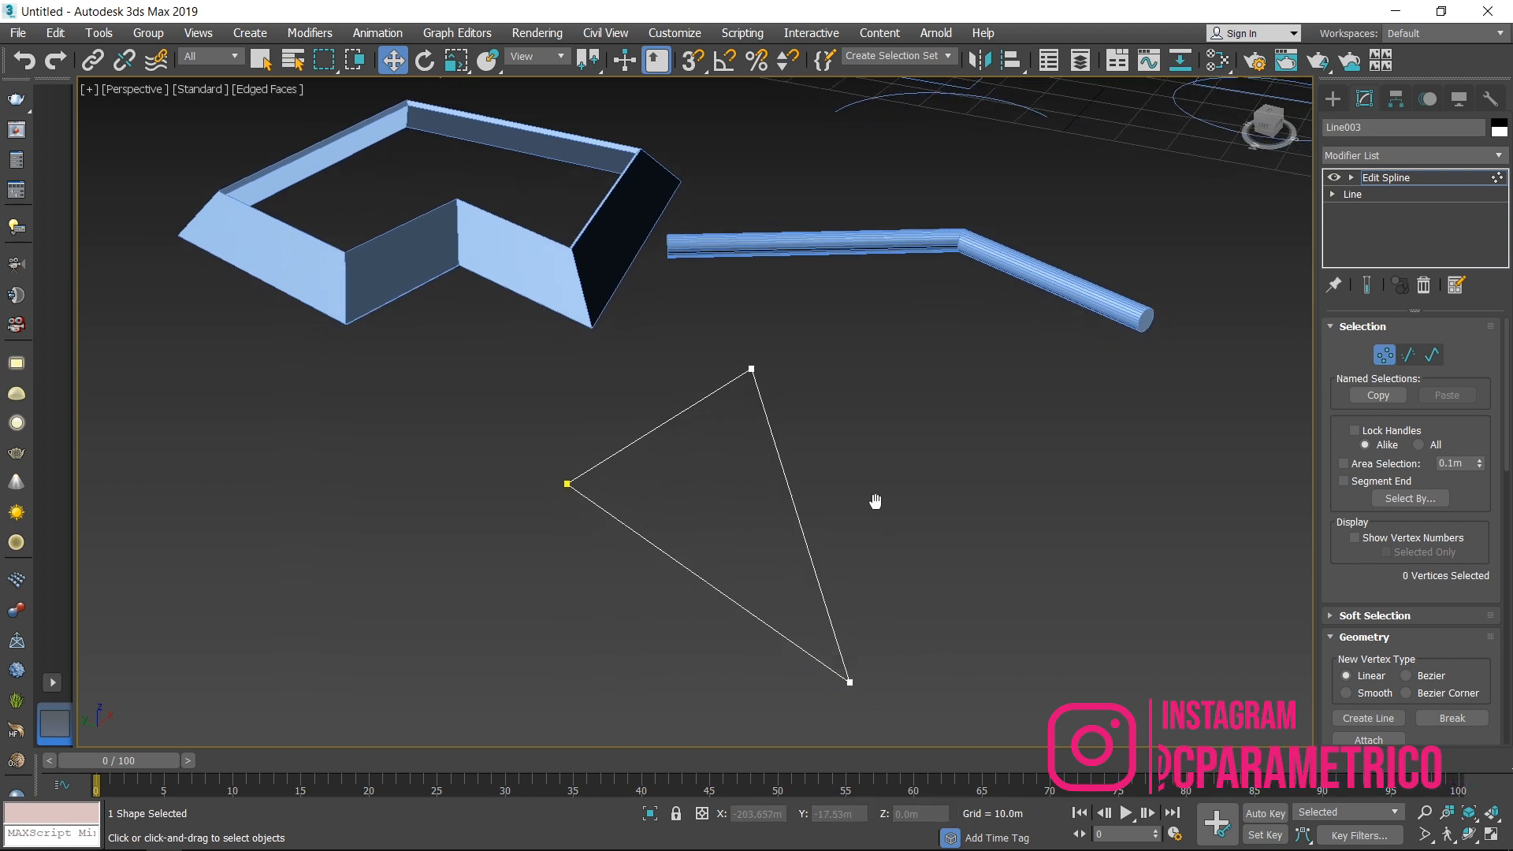
middle_drag(1094, 514, 1131, 490)
middle_drag(1092, 436, 1122, 446)
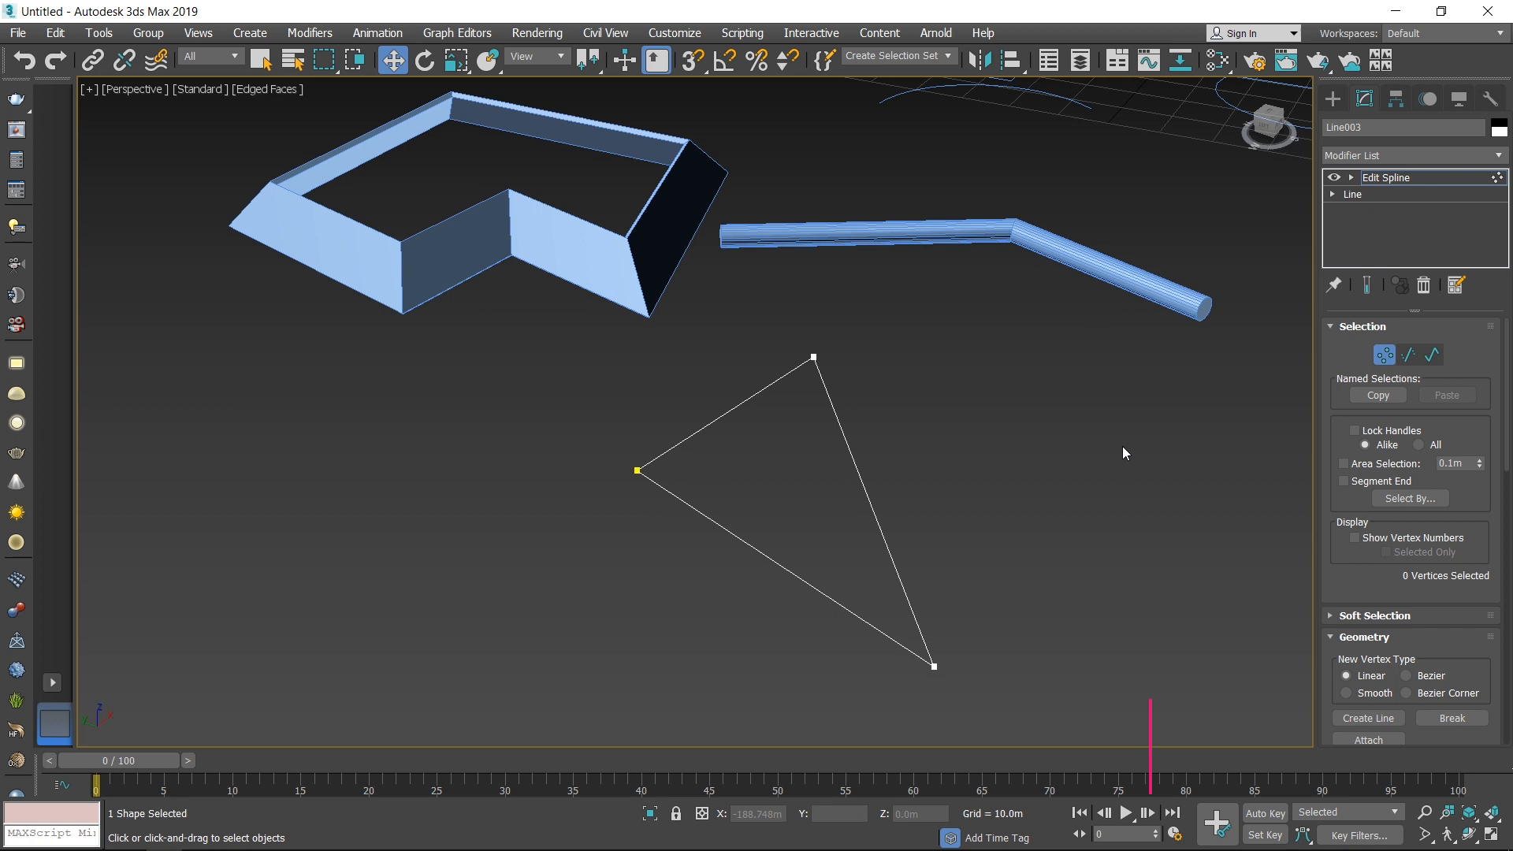
Leave vertex editing and deselect the triangular line
click(1385, 355)
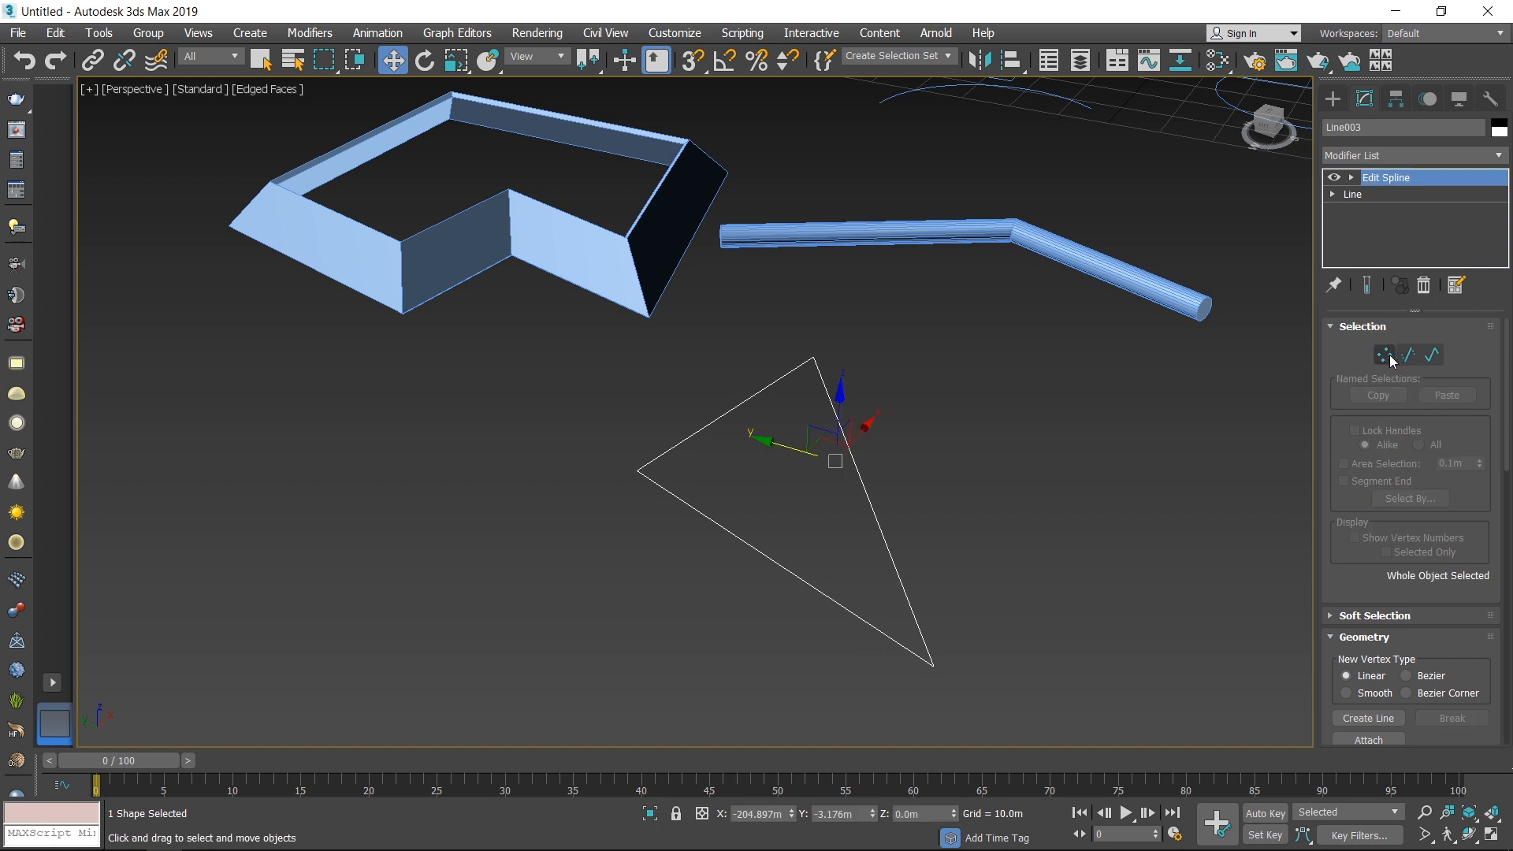
click(1080, 428)
middle_drag(1086, 435, 889, 438)
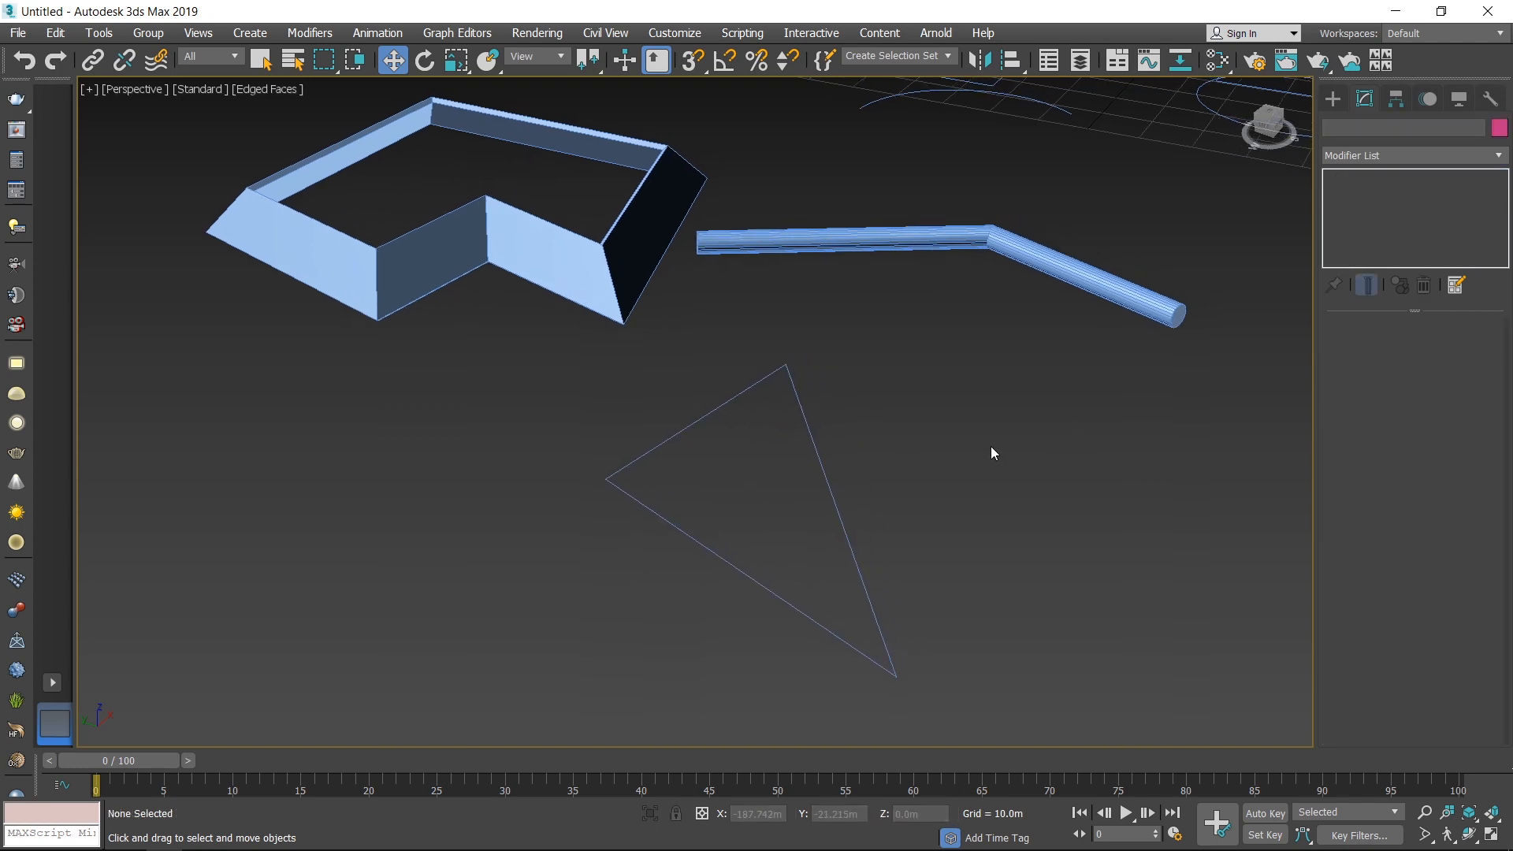
Select the plain rectangle beside the open arc and enable it in renderer and viewport with a rectangular cross-section
mouse_move(1042, 471)
alt+middle_down()
mouse_move(1055, 477)
mouse_move(999, 461)
mouse_move(1040, 478)
alt+middle_up()
scroll(996, 474, down, 3)
middle_drag(938, 150, 885, 484)
scroll(831, 436, up, 5)
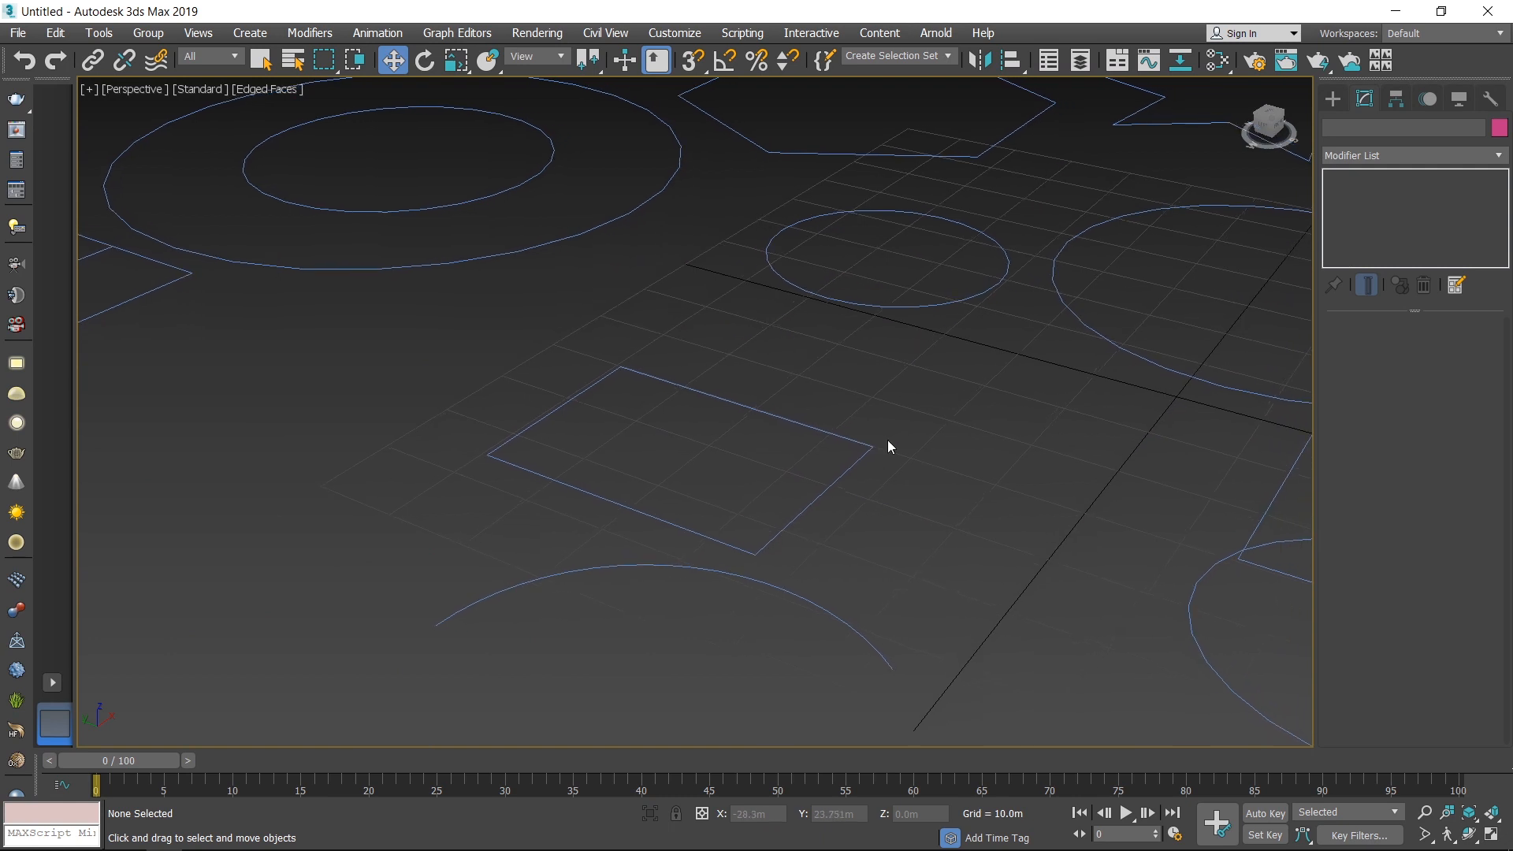
click(807, 425)
middle_drag(981, 462, 950, 453)
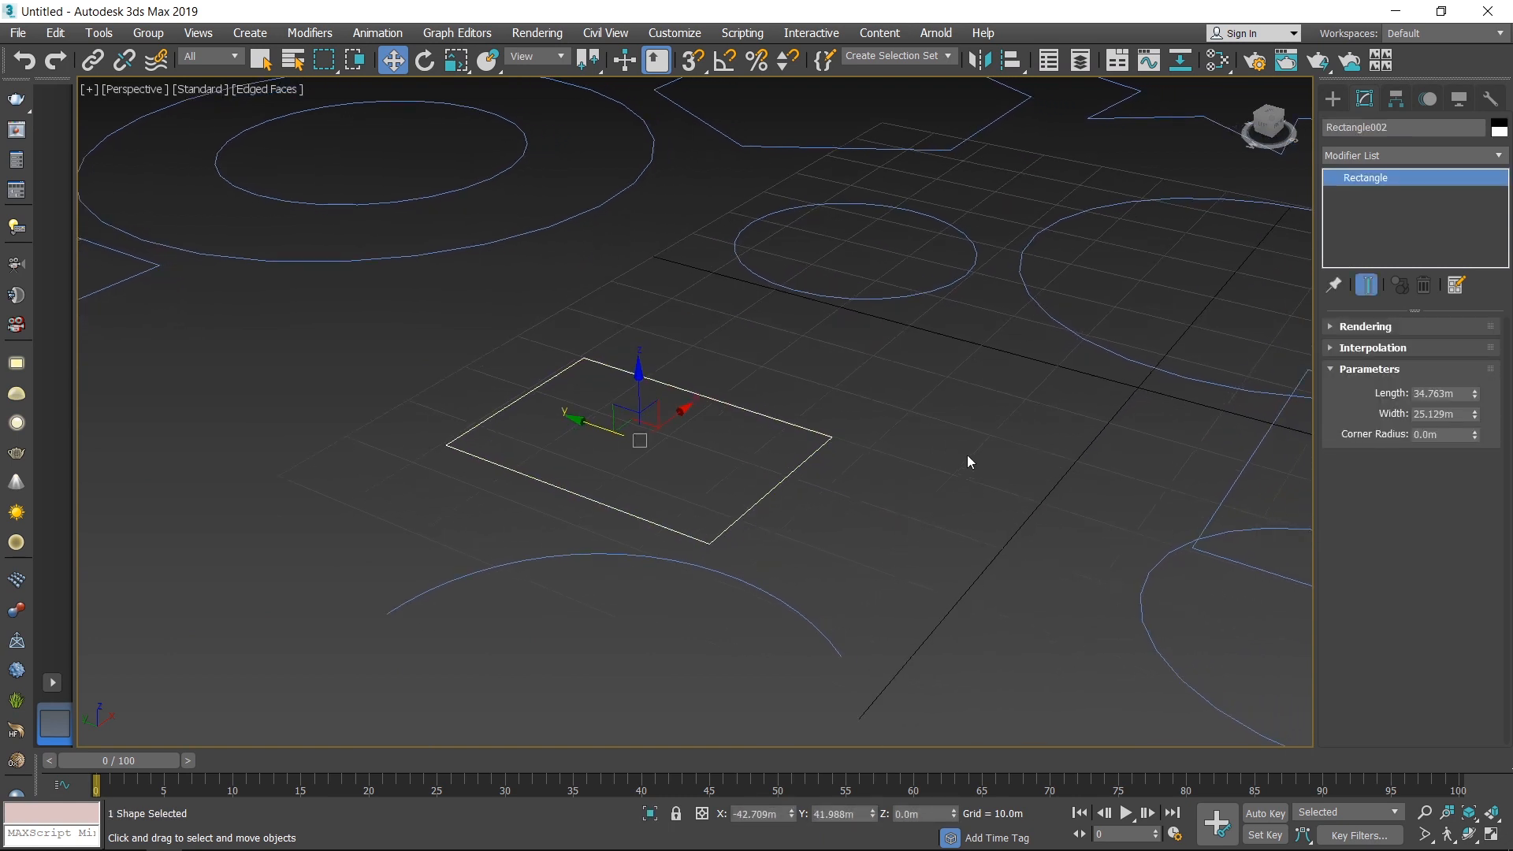
click(1332, 327)
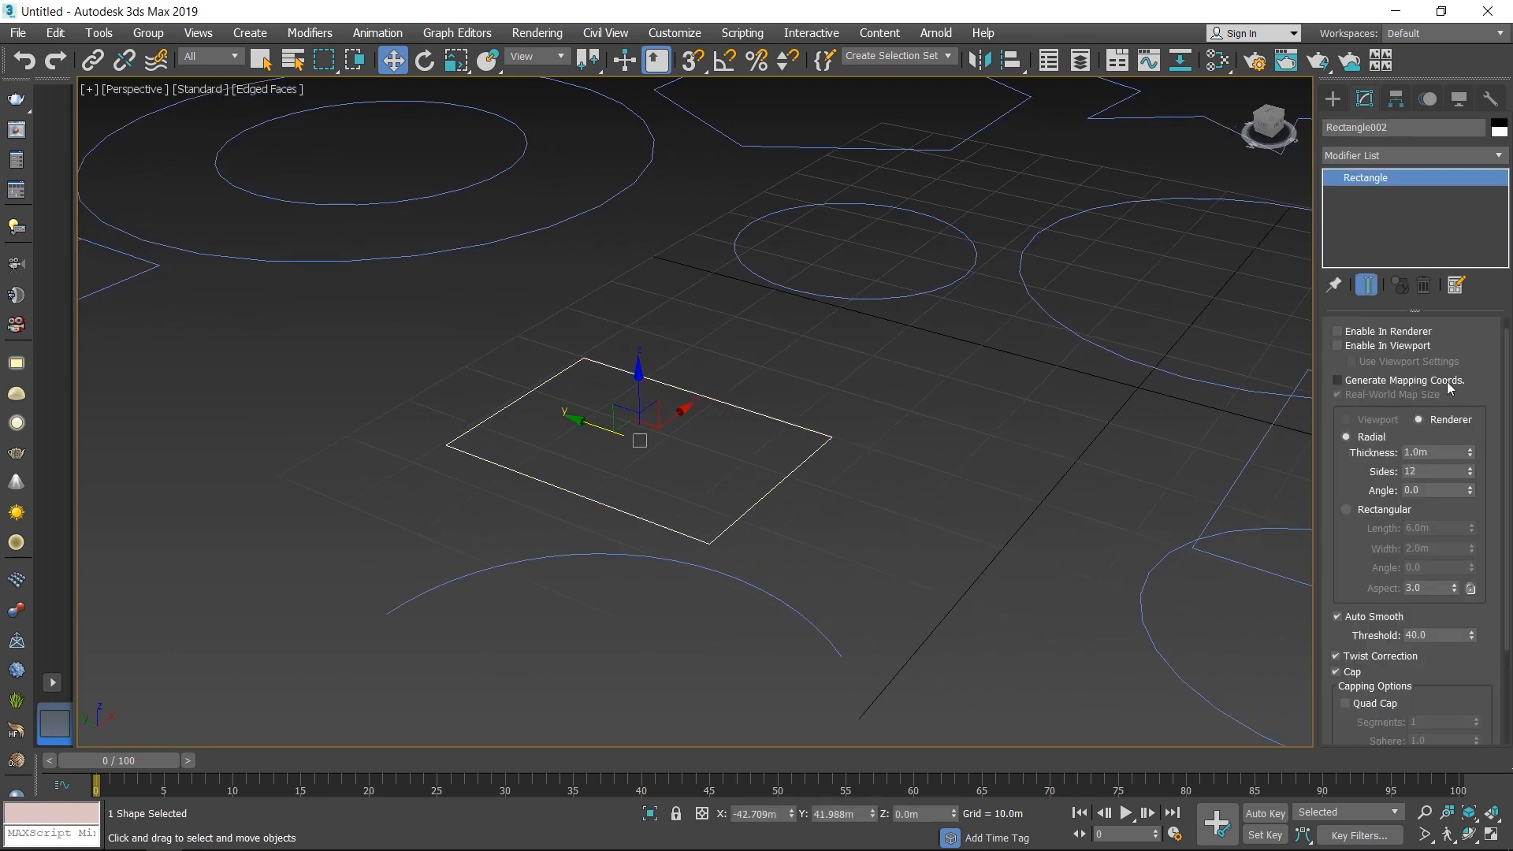
click(1338, 346)
scroll(771, 438, up, 5)
scroll(803, 451, down, 5)
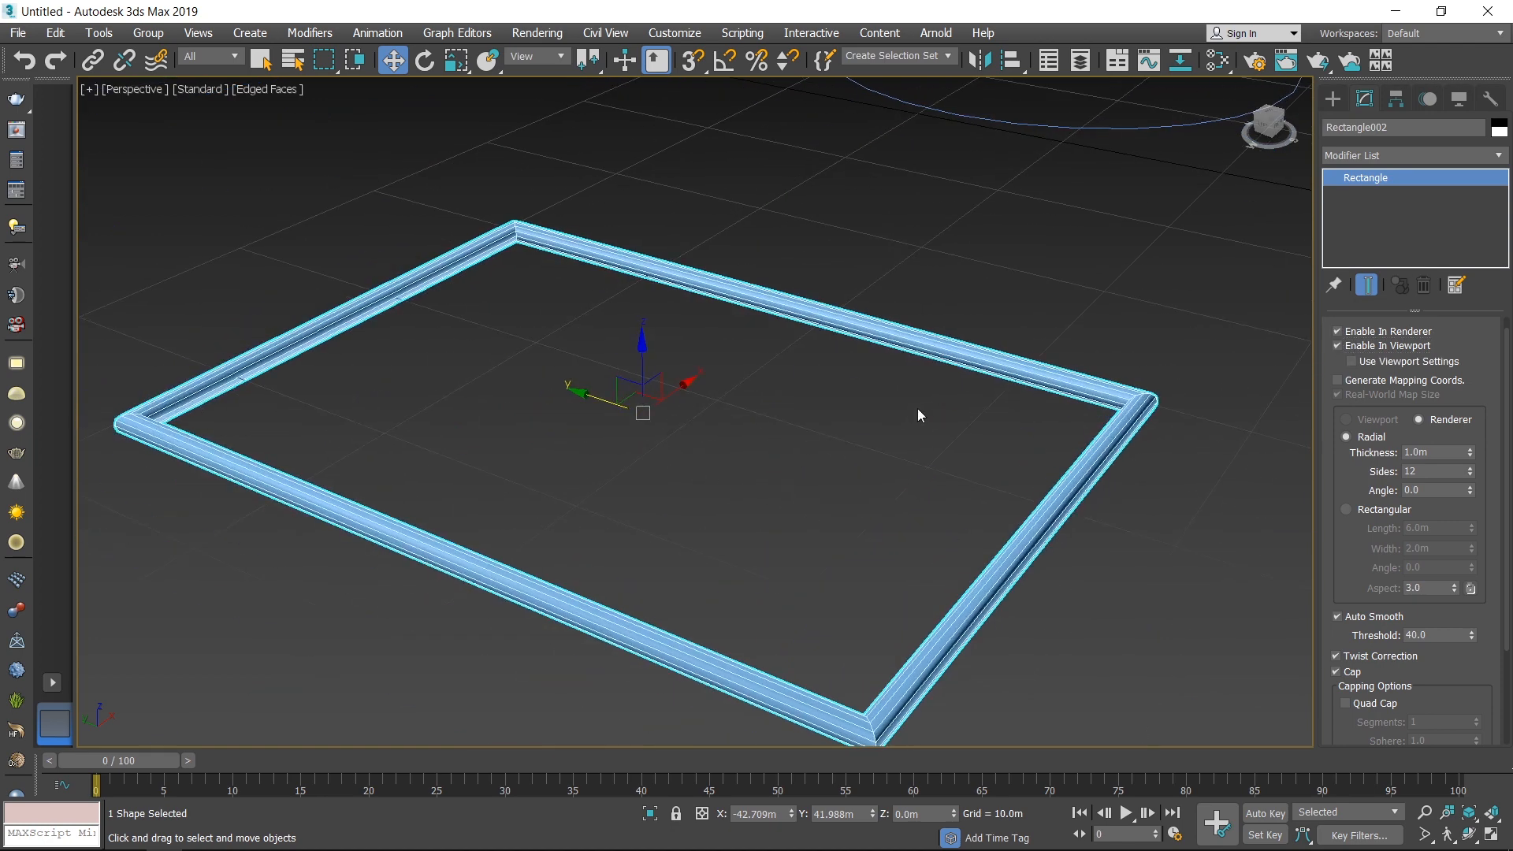
click(1347, 509)
scroll(1053, 453, down, 5)
scroll(1364, 325, up, 1)
Set the rectangle's length to 51.45 m, width to 34.679 m and corner radius to 5.27 m, and deselect it
click(1364, 324)
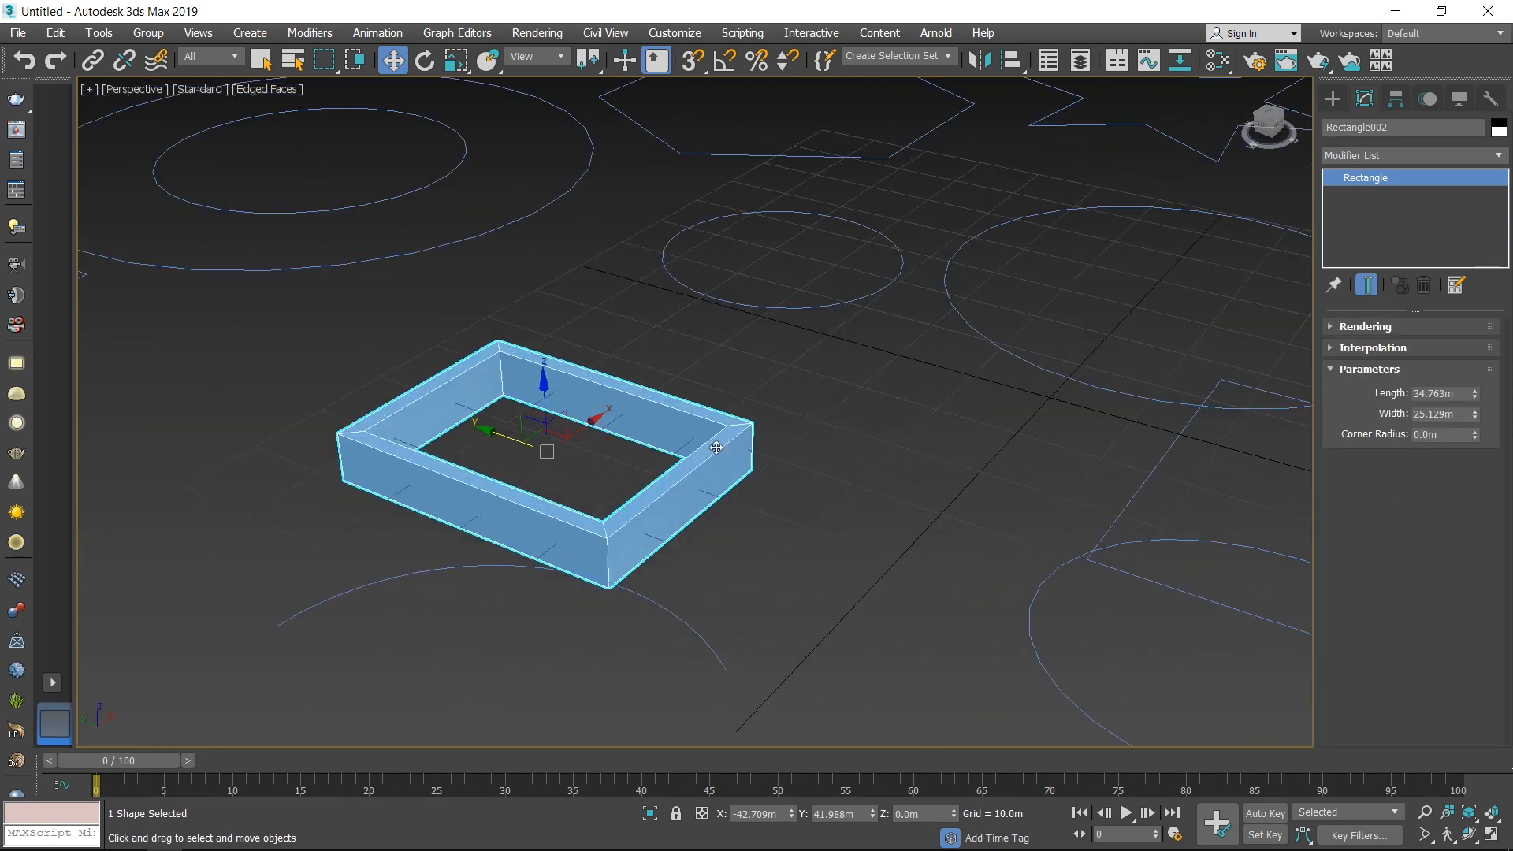
scroll(455, 473, up, 5)
scroll(1006, 450, down, 2)
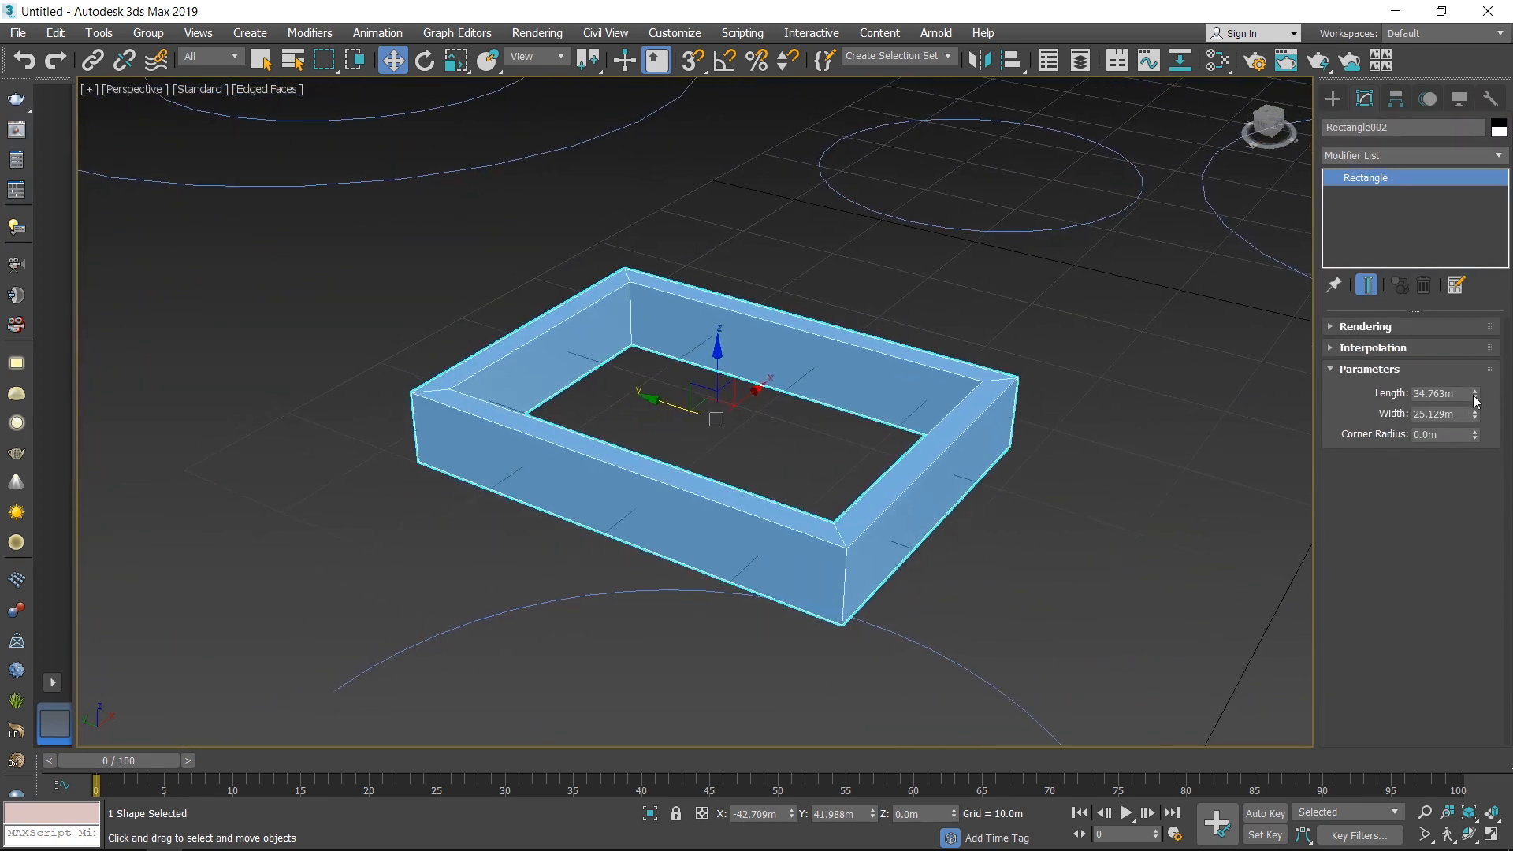
mouse_move(1479, 396)
mouse_down()
mouse_move(1482, 343)
mouse_move(1495, 383)
mouse_up()
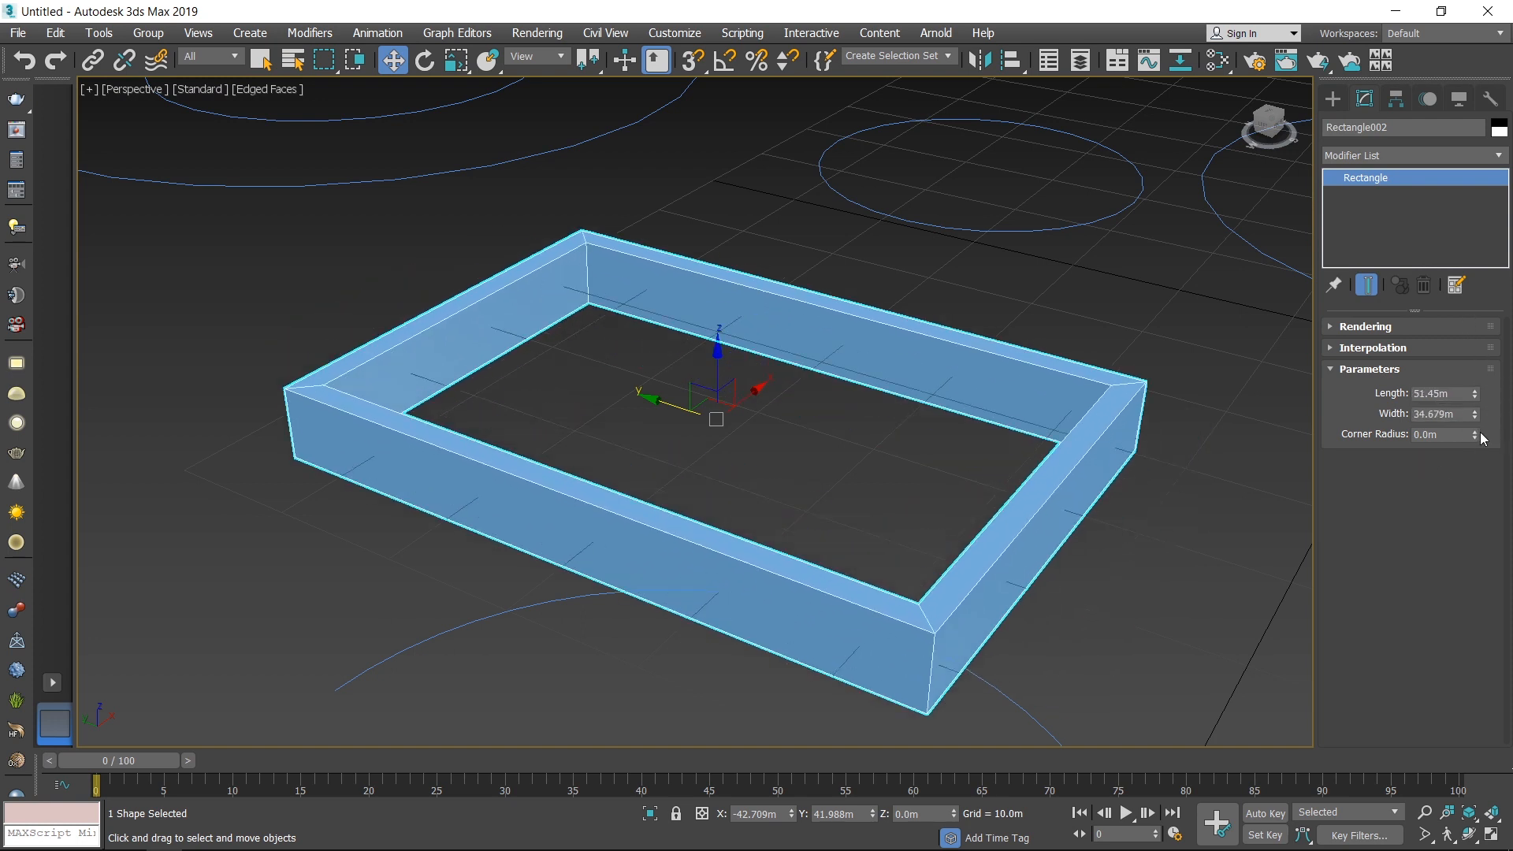
drag(1479, 436, 132, 134)
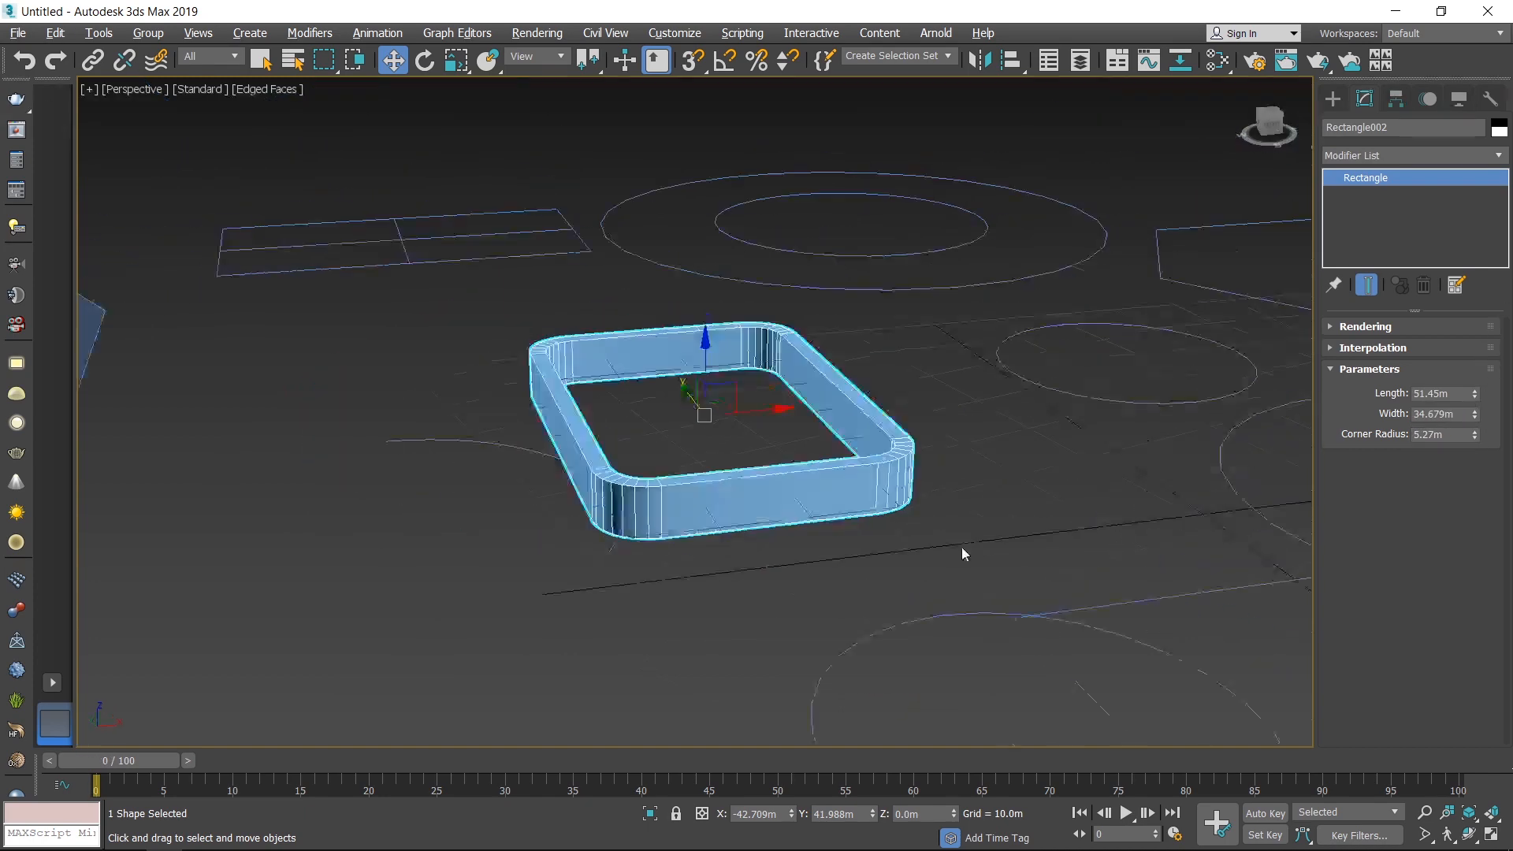
alt+middle_drag(962, 549, 816, 511)
click(943, 555)
Select the large circle next to the rounded rectangle and enable its display in renderer and viewport
scroll(942, 554, up, 3)
scroll(816, 511, down, 3)
scroll(816, 514, up, 5)
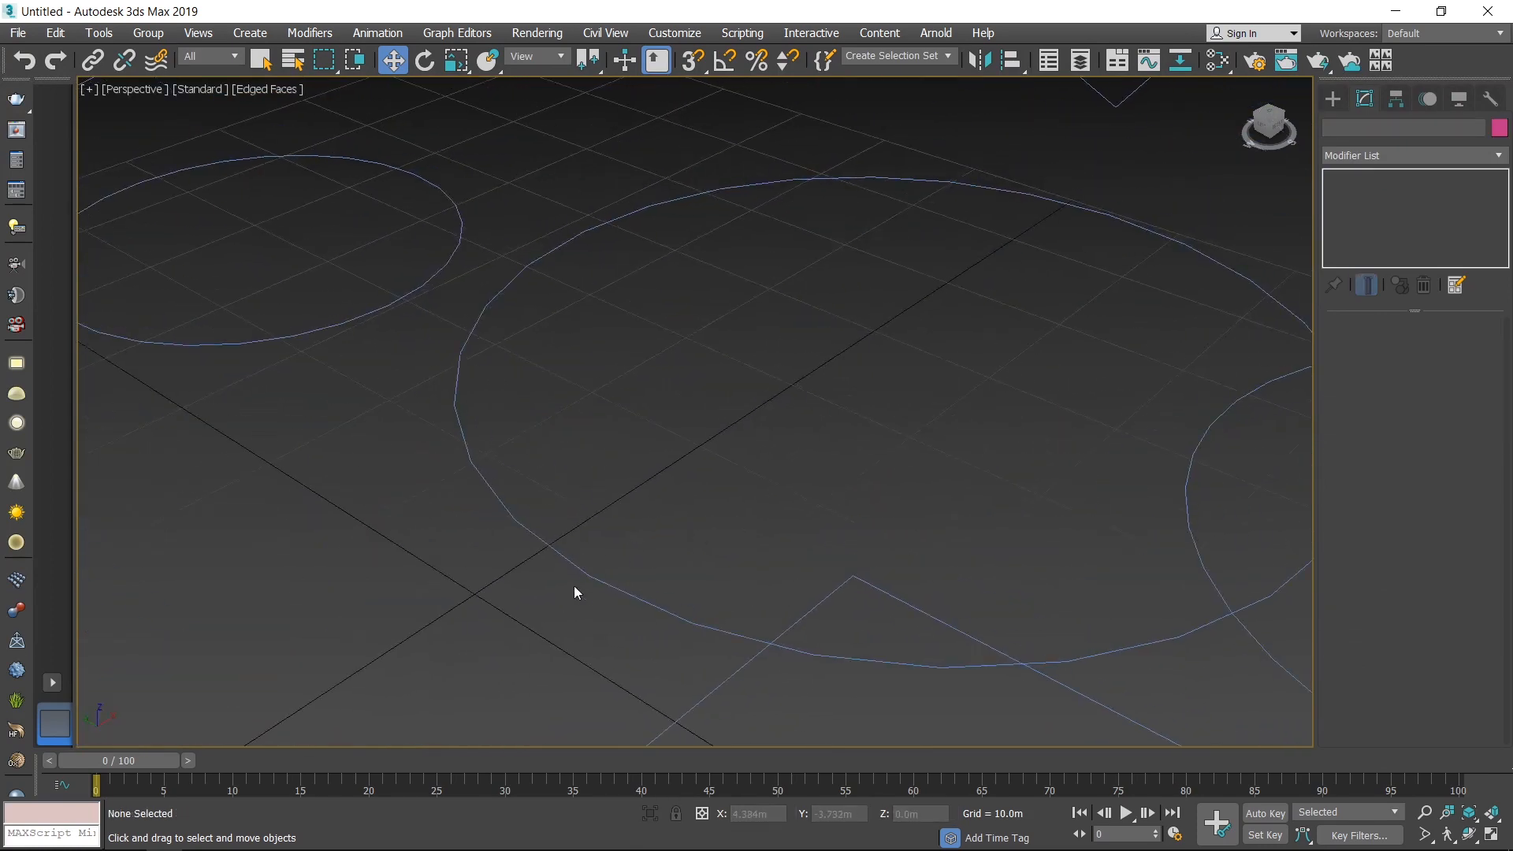
scroll(599, 575, down, 2)
click(594, 574)
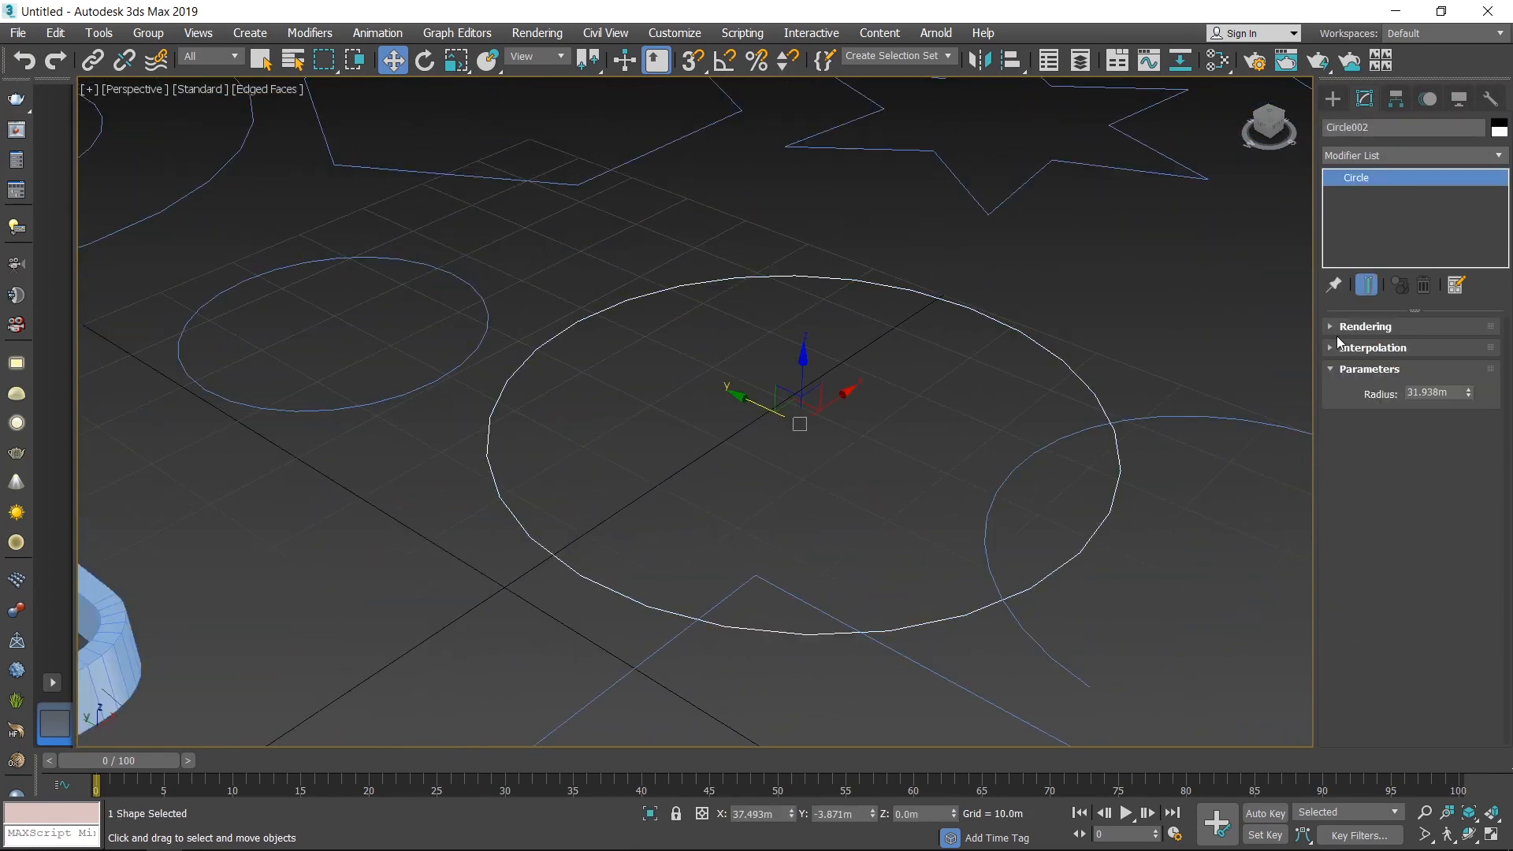
click(1338, 331)
click(1337, 331)
click(1338, 345)
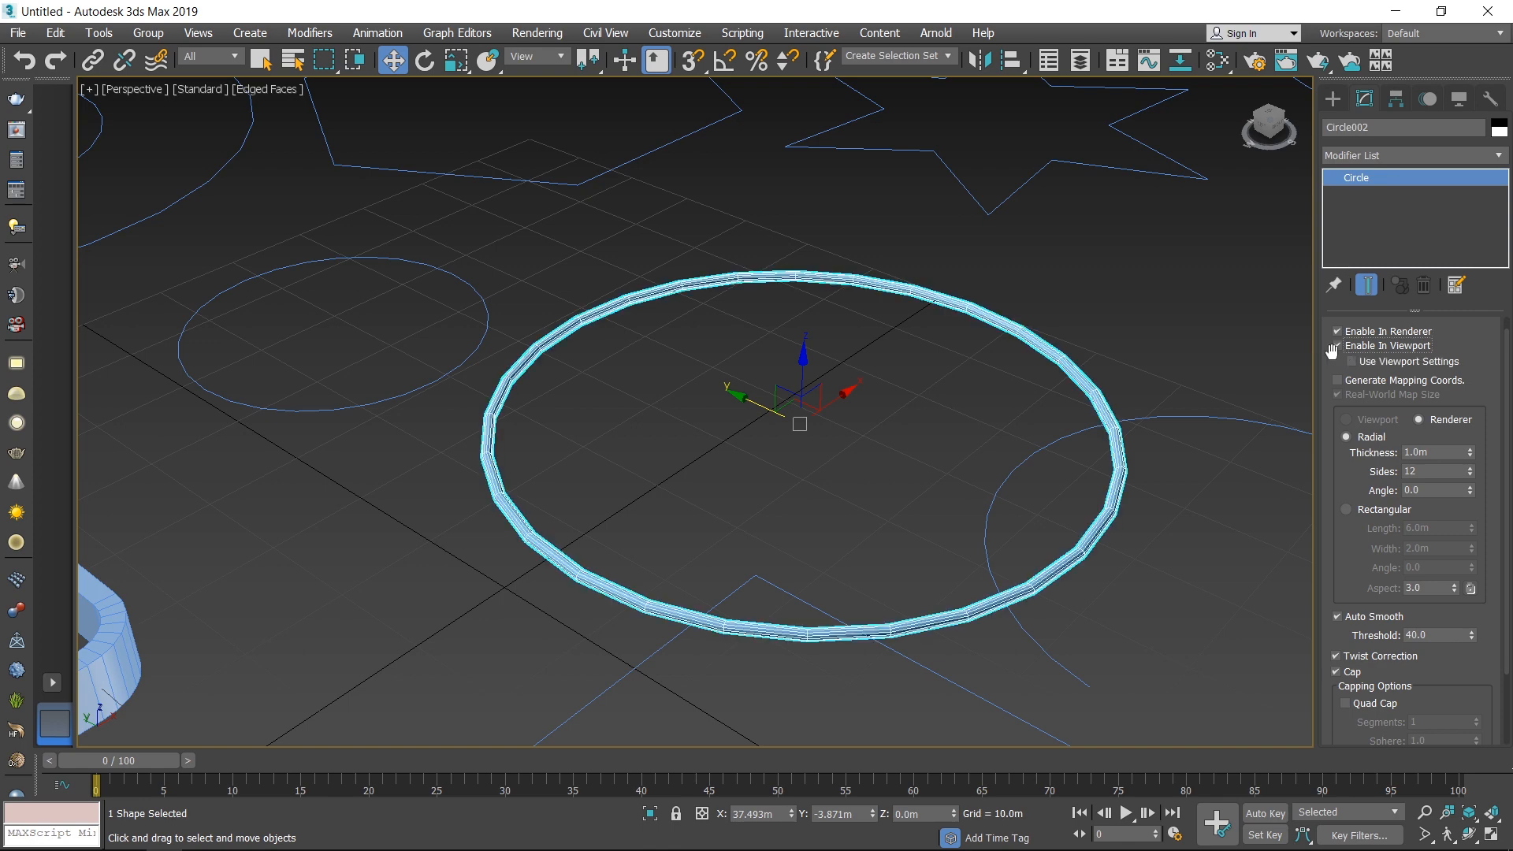
Give the circle a rectangular cross-section 8.76 m long and 2.82 m wide, and turn off its viewport display
click(1346, 509)
middle_drag(1214, 525, 1117, 542)
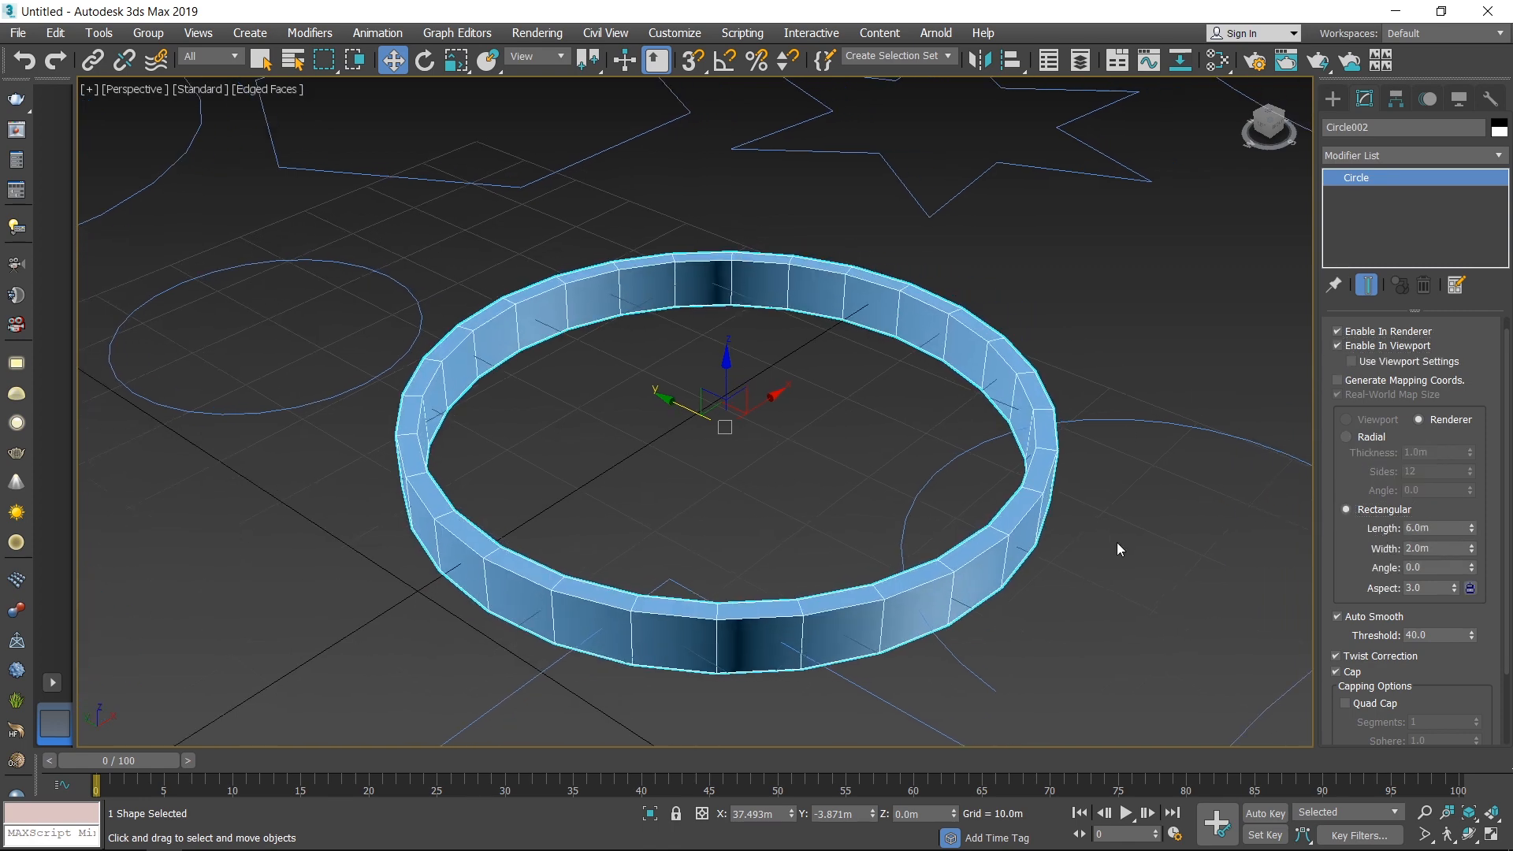
drag(1477, 539, 1476, 496)
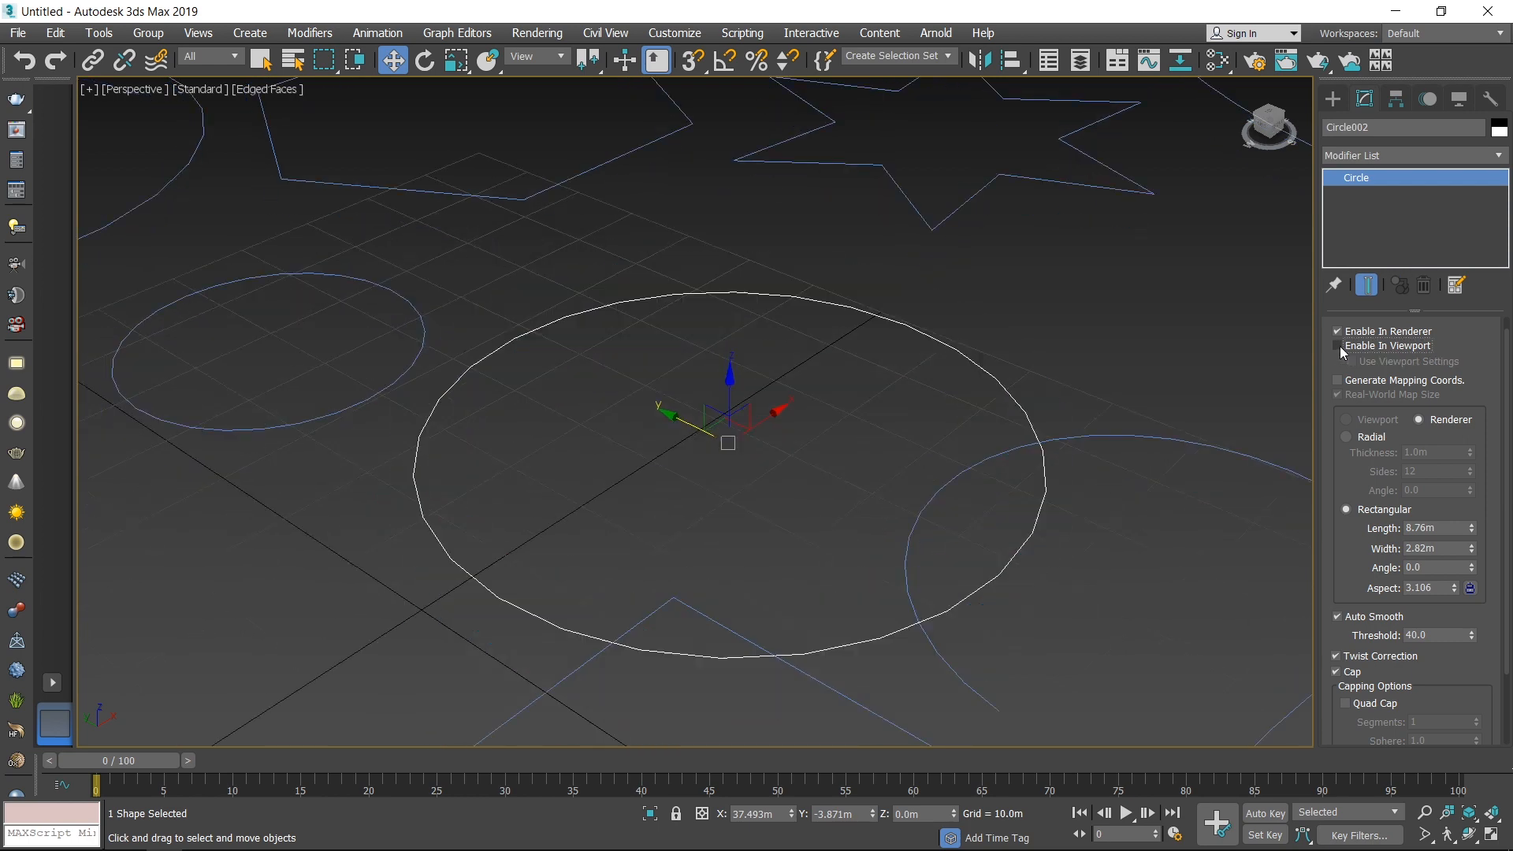
click(1366, 326)
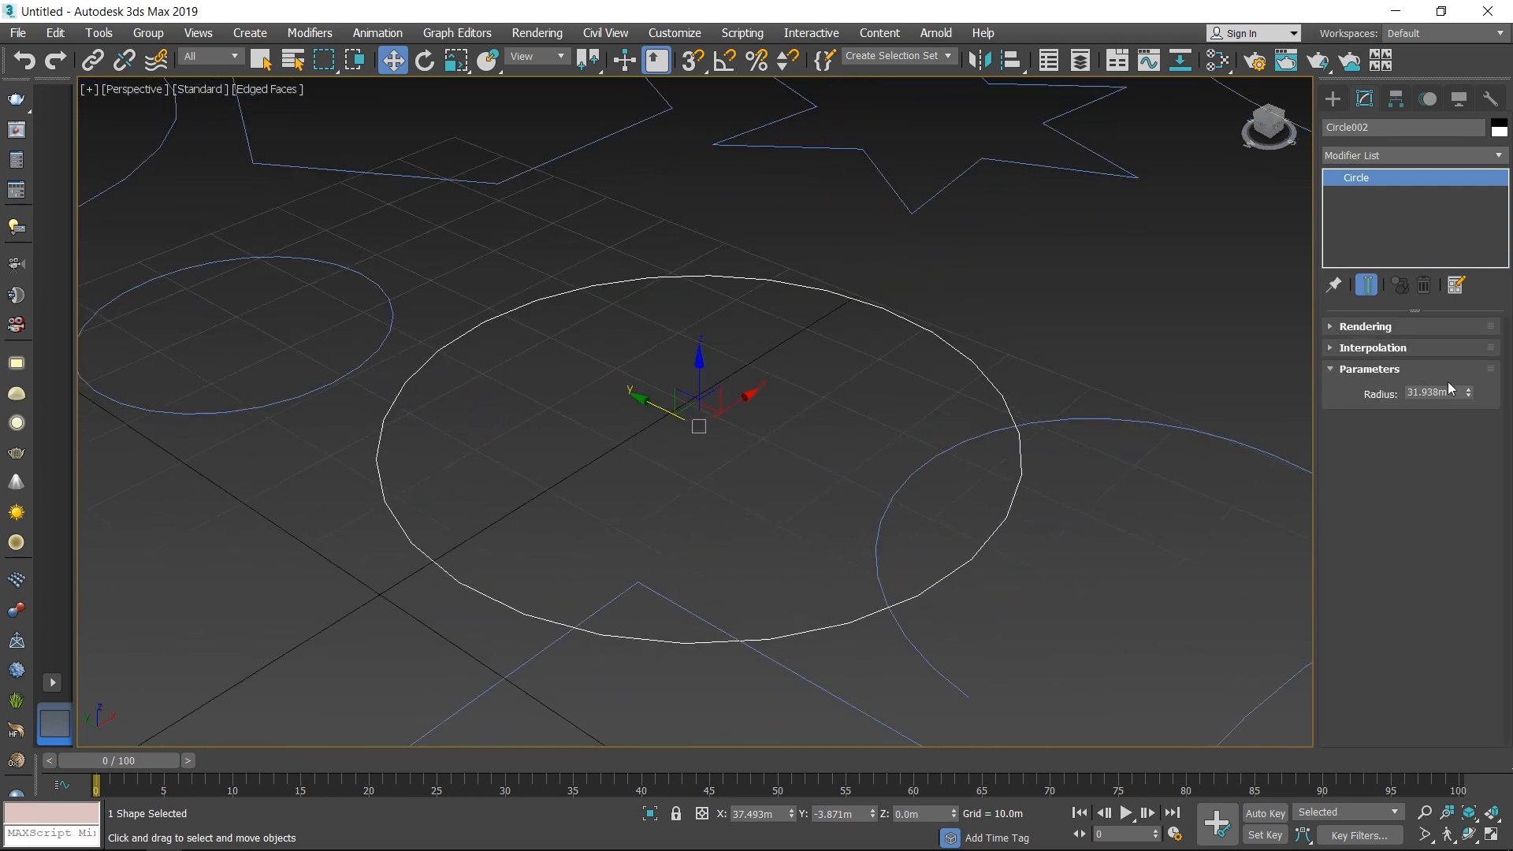
Reduce the circle's radius and show it in the viewport as a thick tube with a radial cross-section
drag(1467, 396, 1470, 430)
click(1332, 326)
click(1337, 347)
click(1346, 436)
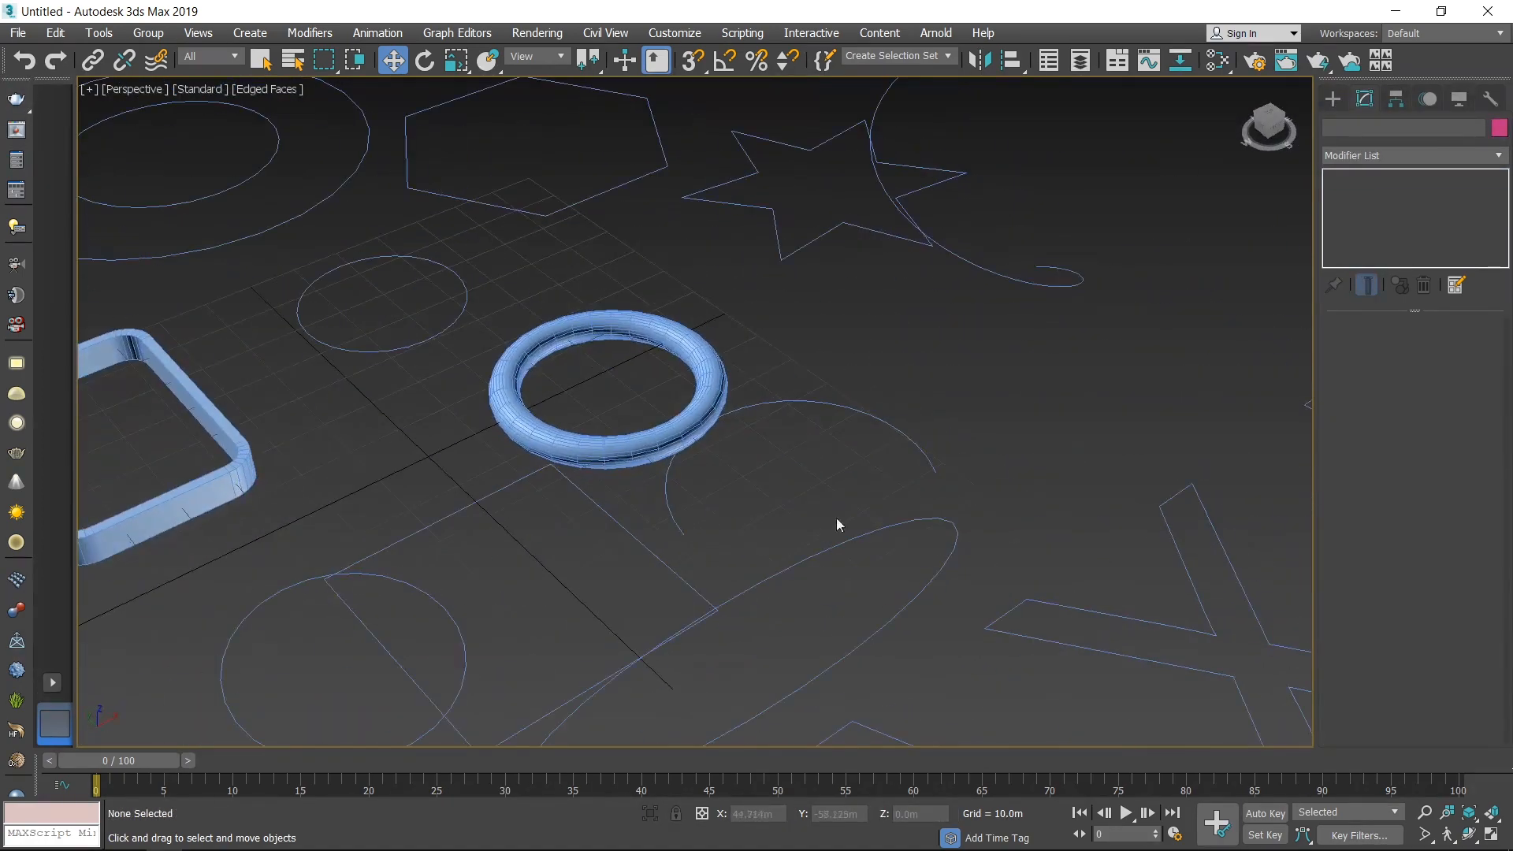
Select the arc beside the ring and move it away along X to 69.944 m
click(918, 450)
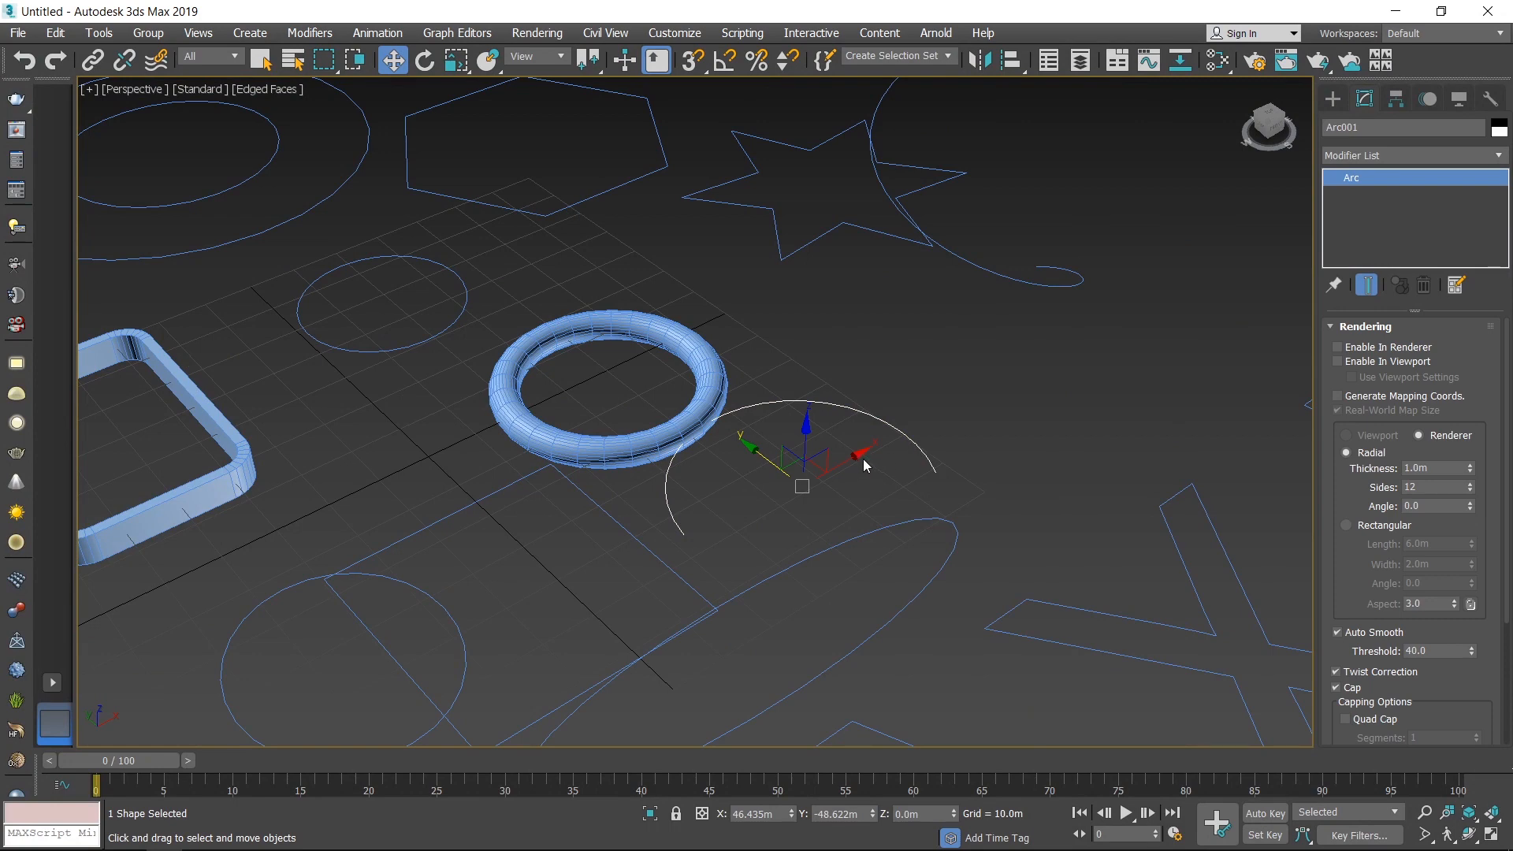
drag(865, 453, 971, 403)
middle_drag(971, 404, 945, 484)
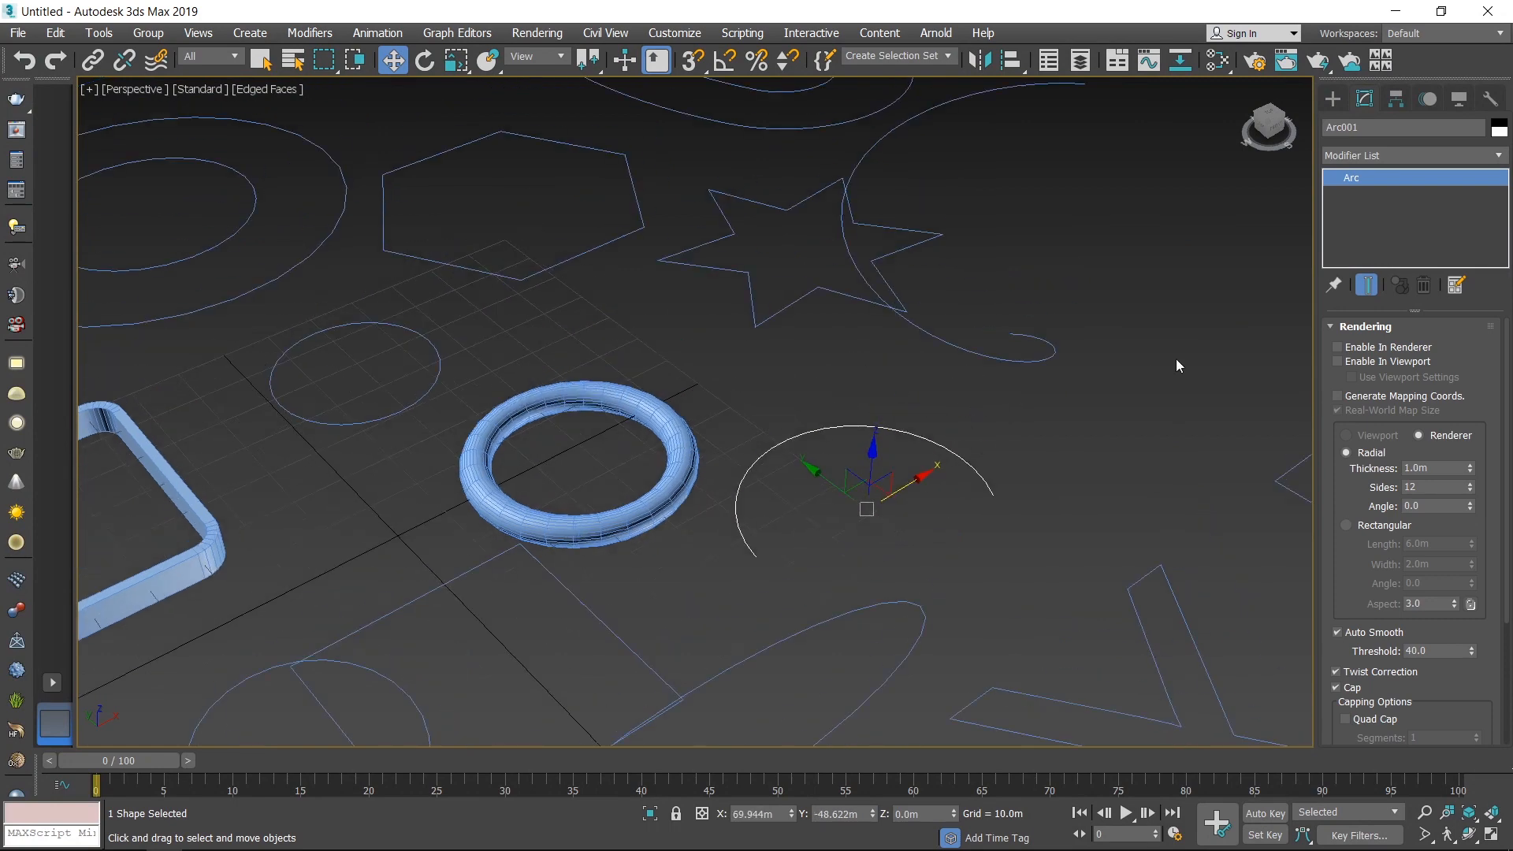
Add an Edit Spline modifier to the arc
click(1342, 327)
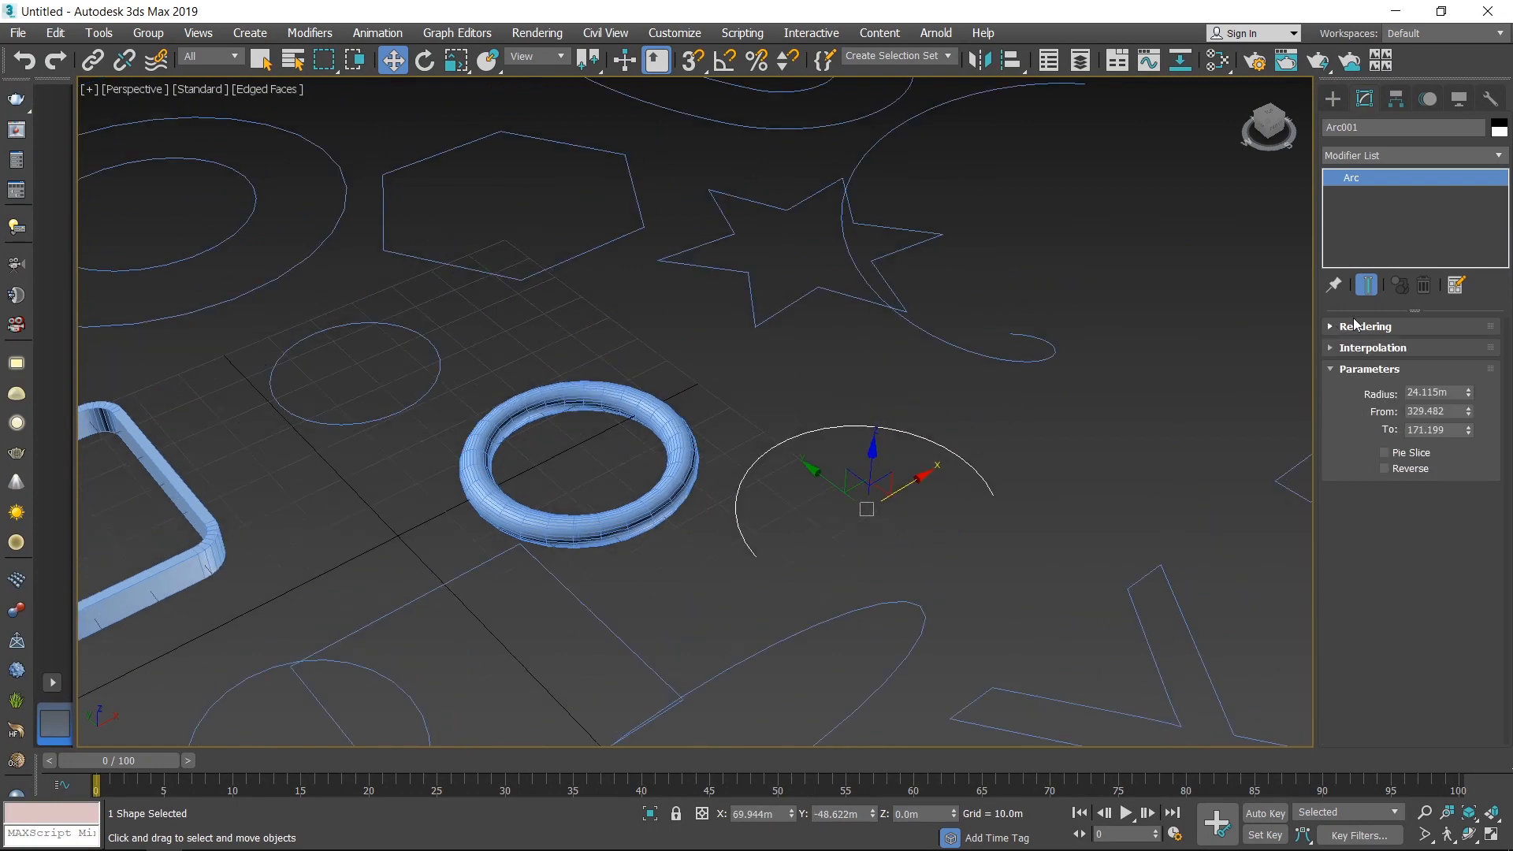
click(1468, 155)
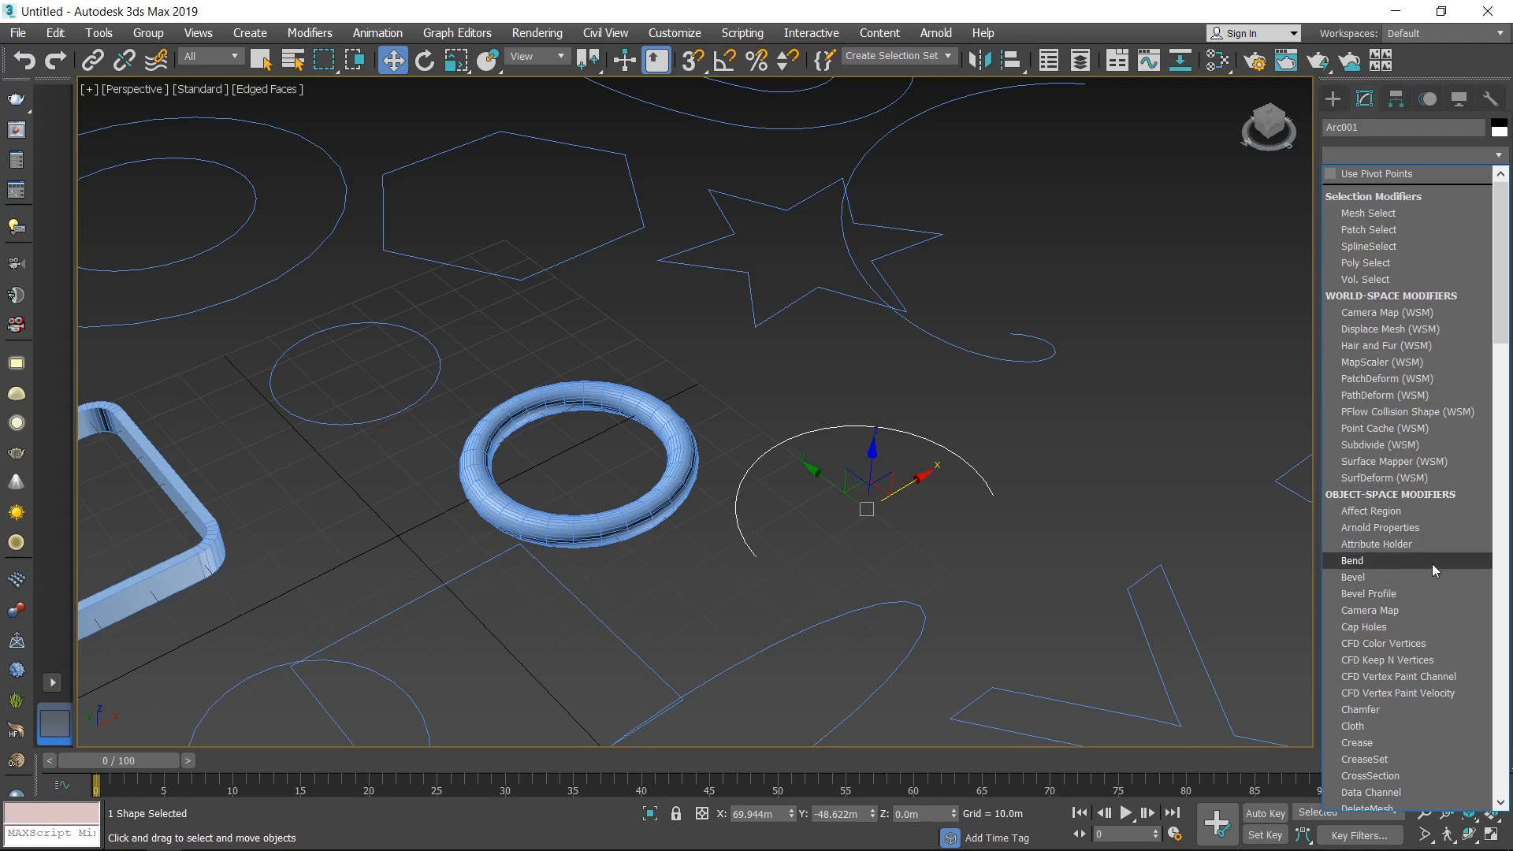
scroll(1431, 567, down, 4)
scroll(1417, 685, down, 1)
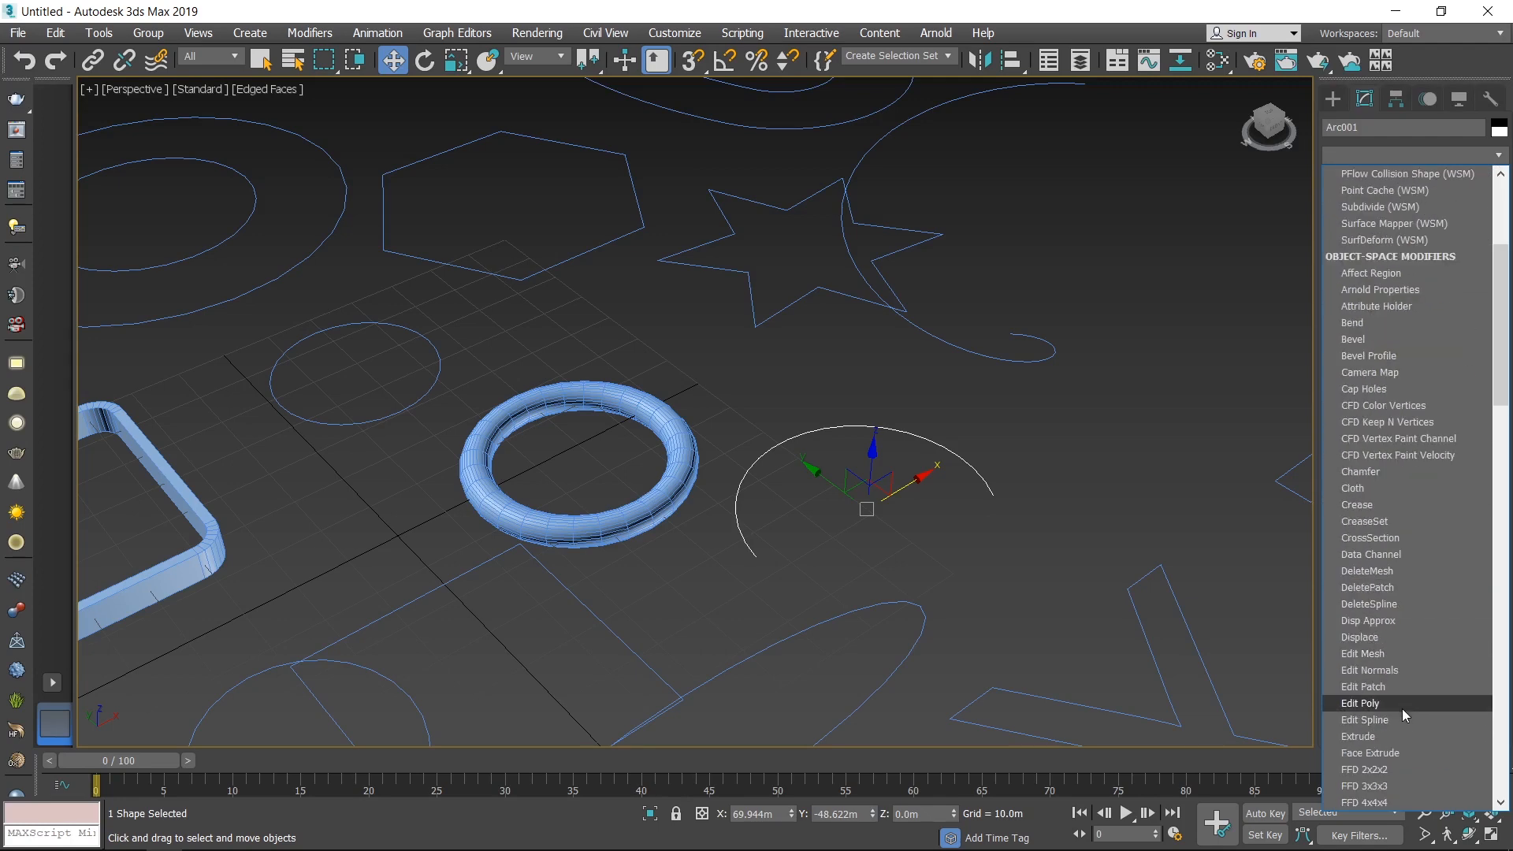
click(1403, 720)
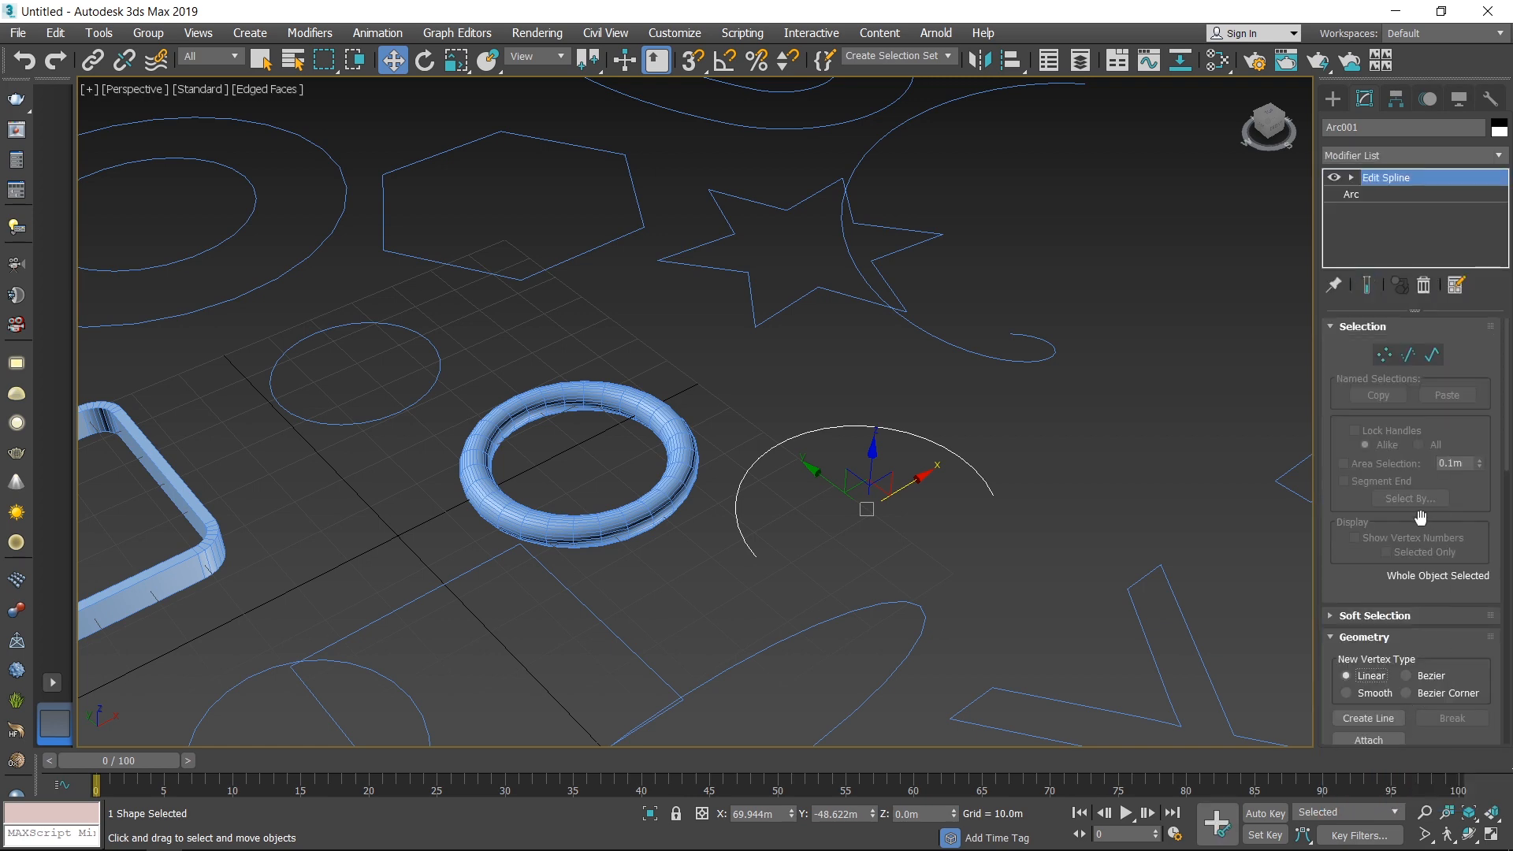
At vertex level, move the arc's first vertex, at the end away from the ring, outward along X to 124.511 m
click(1383, 356)
click(993, 496)
drag(1042, 466, 1157, 395)
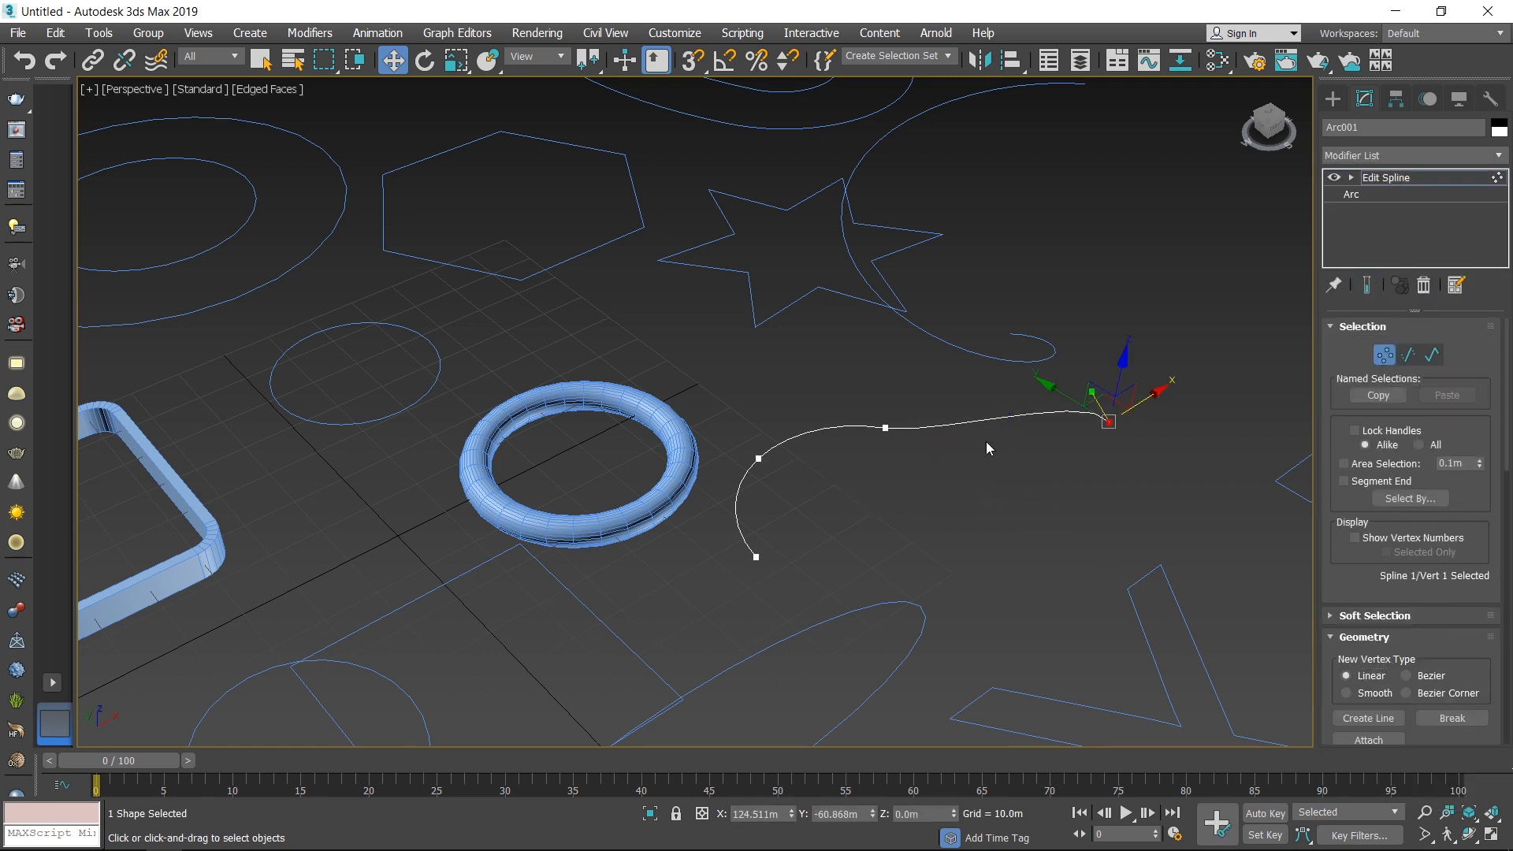
Move the arc vertex next to the stretched end slightly back along X
click(885, 428)
drag(956, 401, 931, 409)
scroll(820, 432, up, 4)
scroll(921, 482, down, 3)
alt+middle_drag(921, 482, 977, 552)
Select the arc's stretched end vertex again and move it farther along X to 130.338 m
click(836, 402)
scroll(790, 405, up, 3)
click(746, 416)
click(917, 544)
scroll(917, 544, down, 5)
scroll(882, 541, up, 3)
click(973, 392)
drag(1043, 369, 1090, 357)
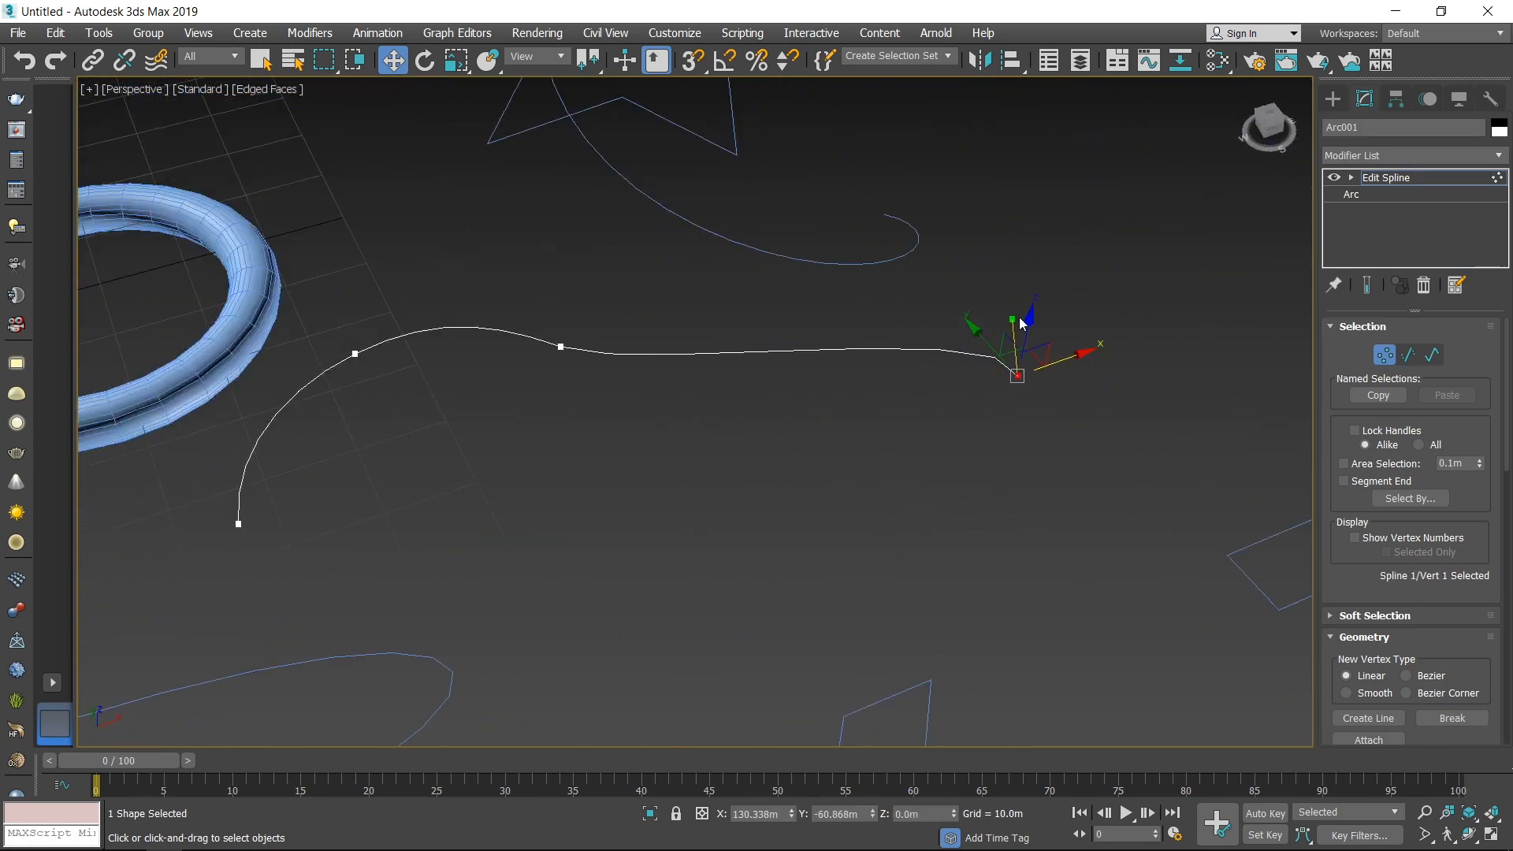
Adjust the Bezier handle of the arc's end vertex so the curve runs smoothly into it, and deselect the vertex
alt+middle_drag(820, 401, 1048, 504)
click(1064, 529)
scroll(1064, 529, down, 4)
alt+middle_drag(1143, 551, 845, 525)
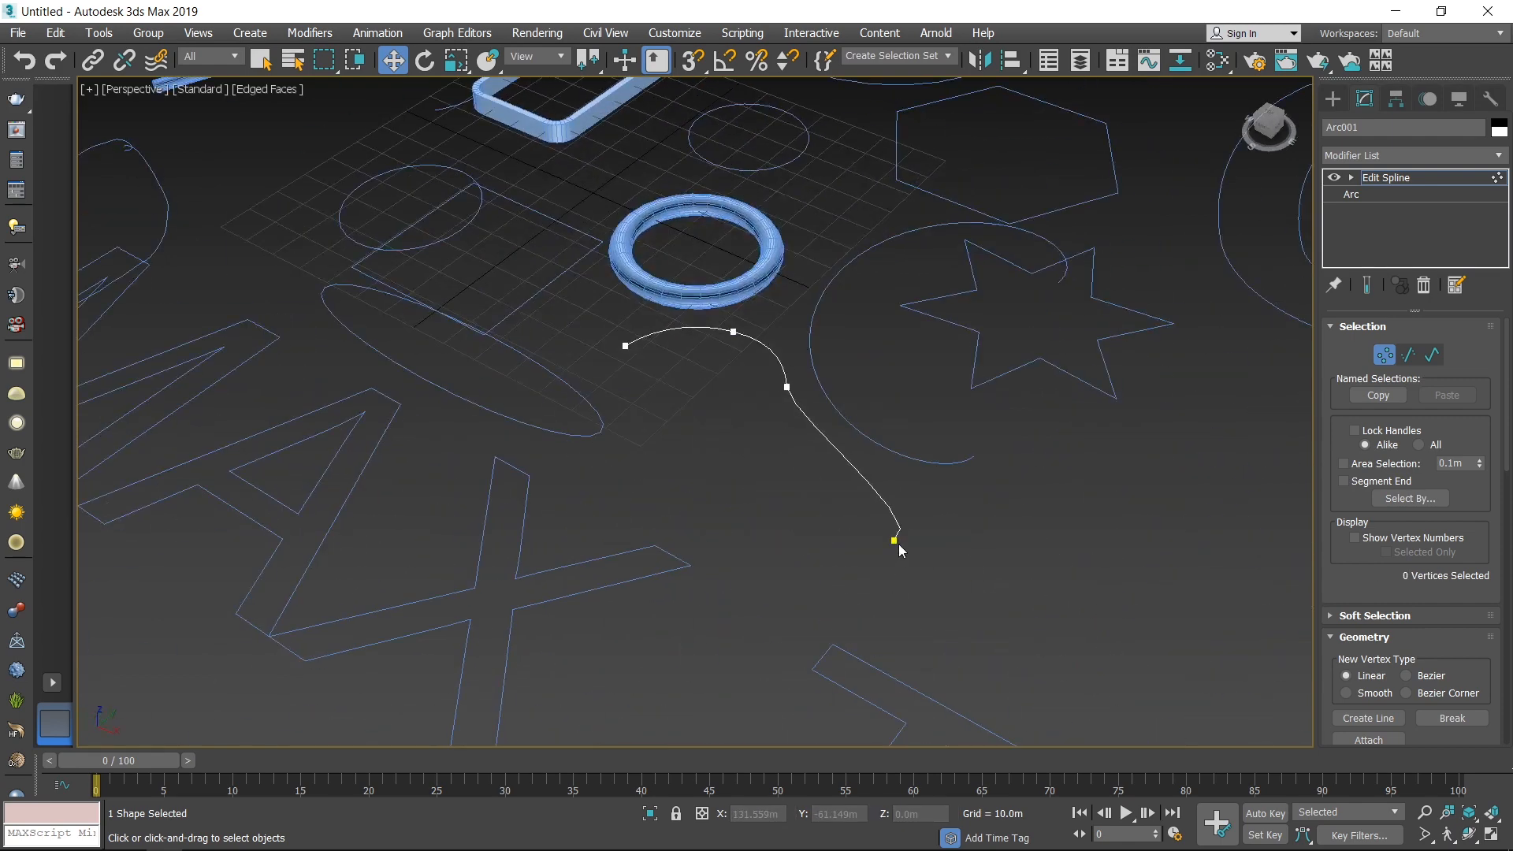
click(894, 541)
drag(832, 426, 836, 435)
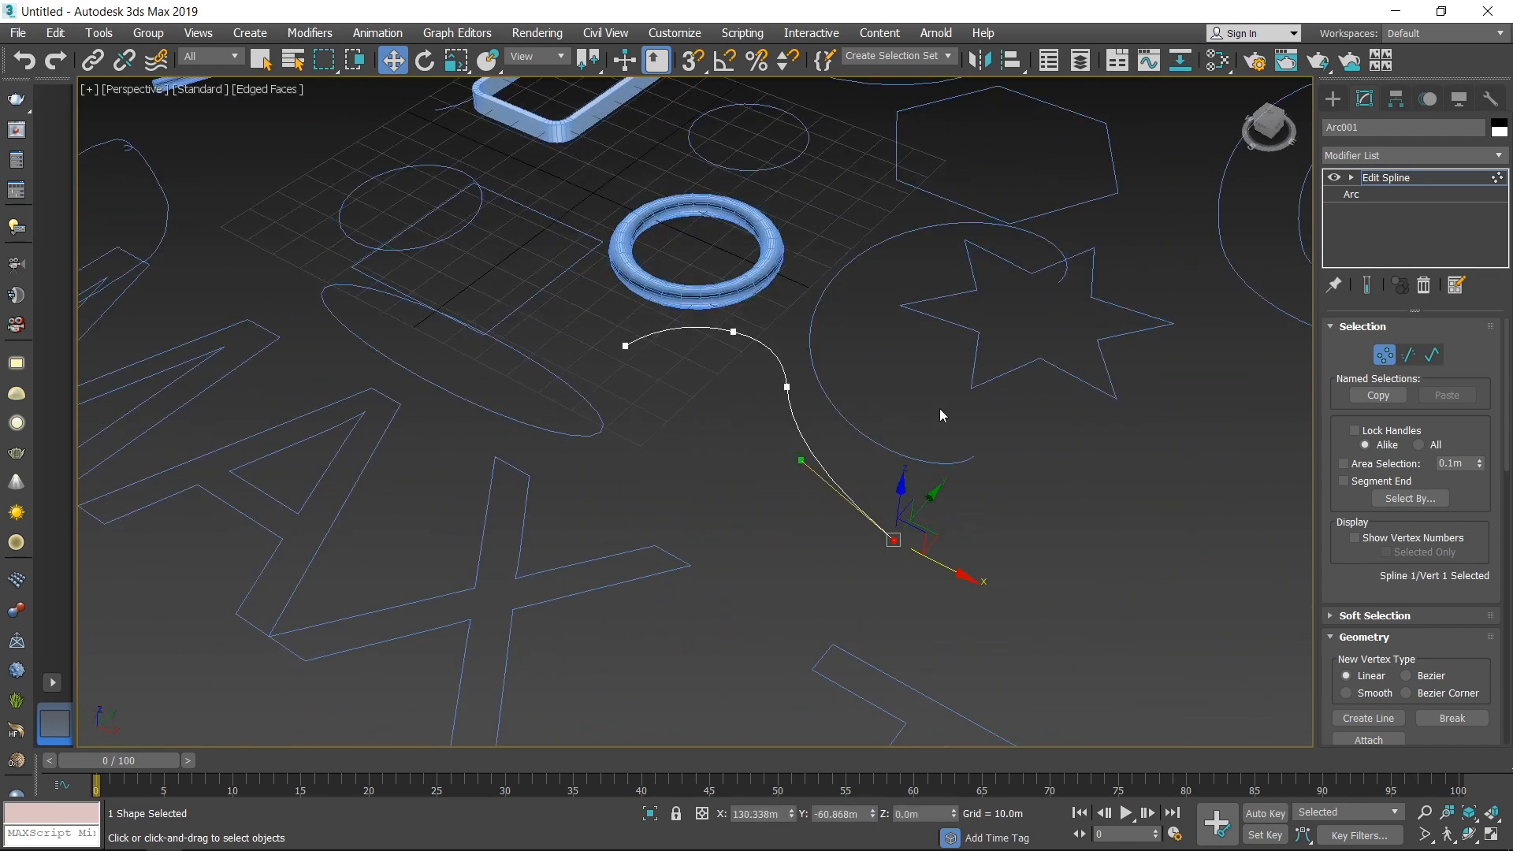
click(940, 409)
Go to the base Arc level beneath Edit Spline, accepting the topology warning, and reduce the arc's radius
scroll(757, 495, up, 3)
alt+middle_drag(733, 497, 849, 504)
scroll(849, 505, up, 2)
scroll(849, 505, down, 2)
click(1356, 196)
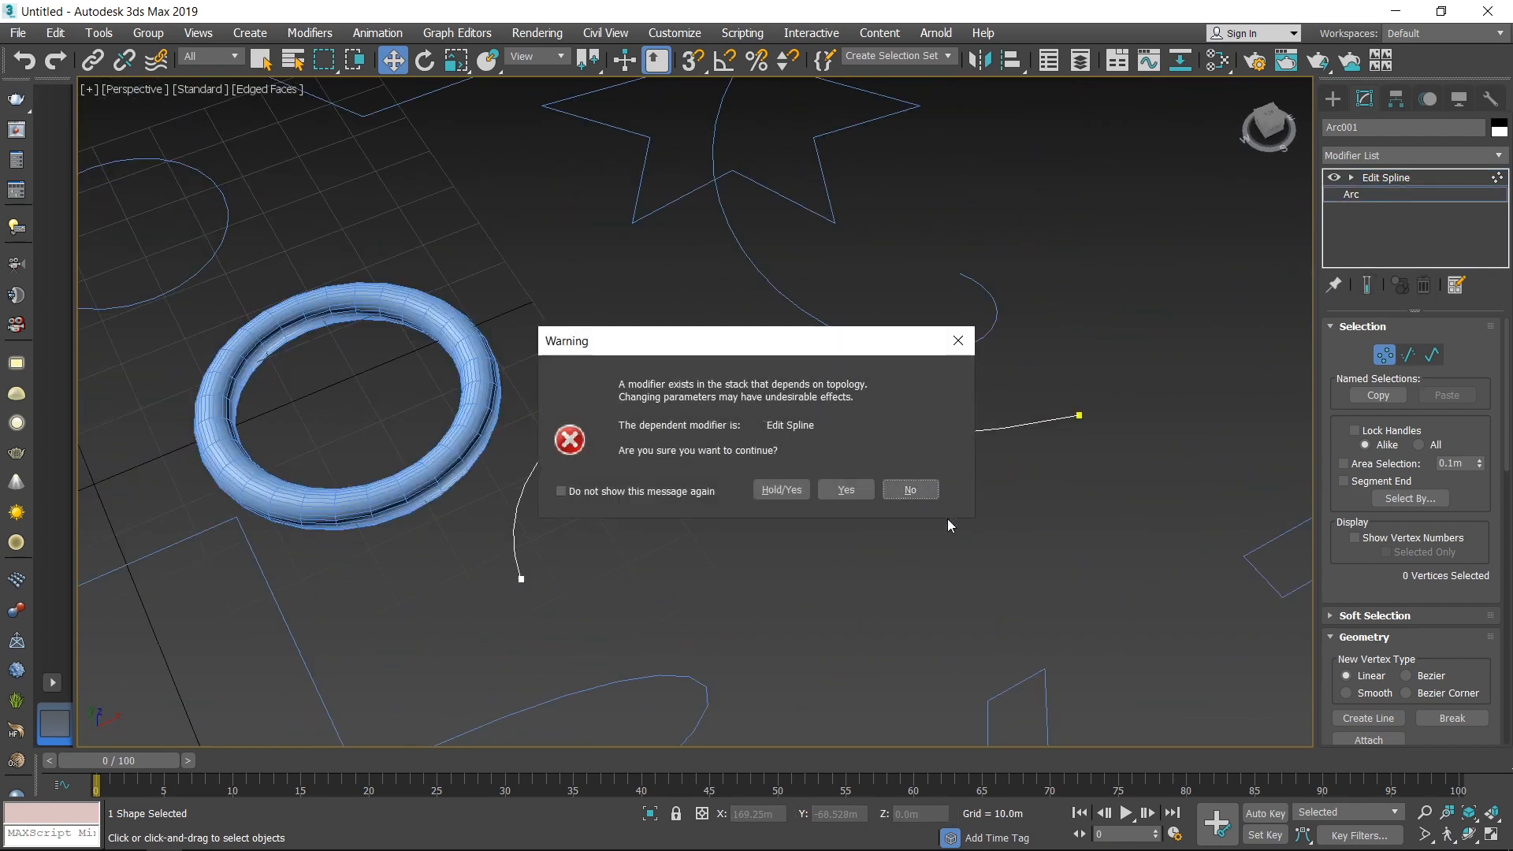
click(848, 490)
drag(1469, 393, 1474, 431)
click(1016, 564)
alt+middle_drag(1013, 568, 941, 566)
click(698, 456)
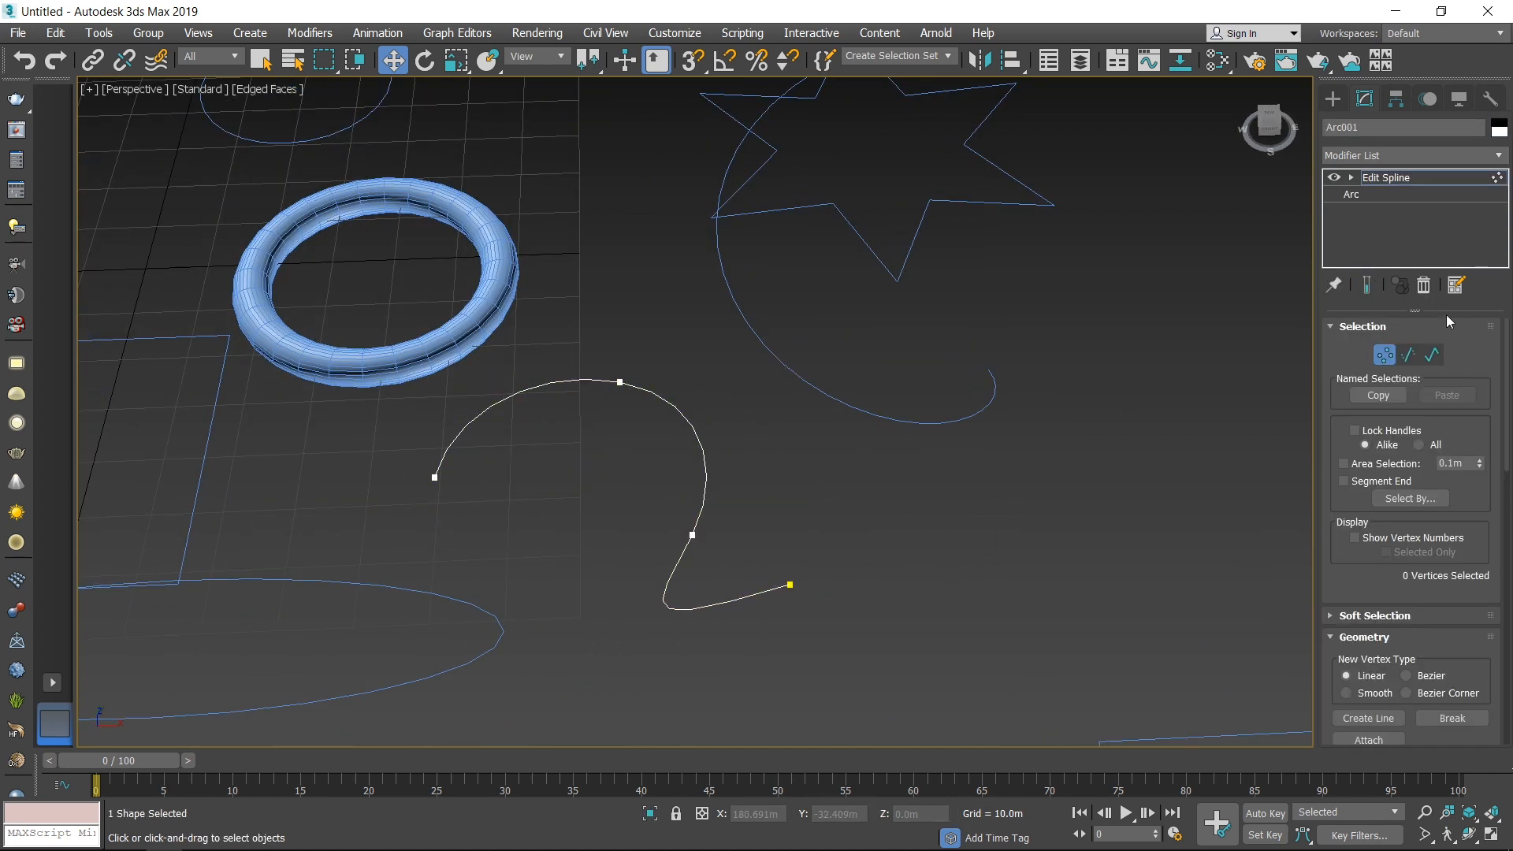
Return to the base Arc level and enable the arc in renderer and viewport
click(1356, 195)
click(912, 494)
click(1364, 327)
click(1369, 349)
click(1370, 333)
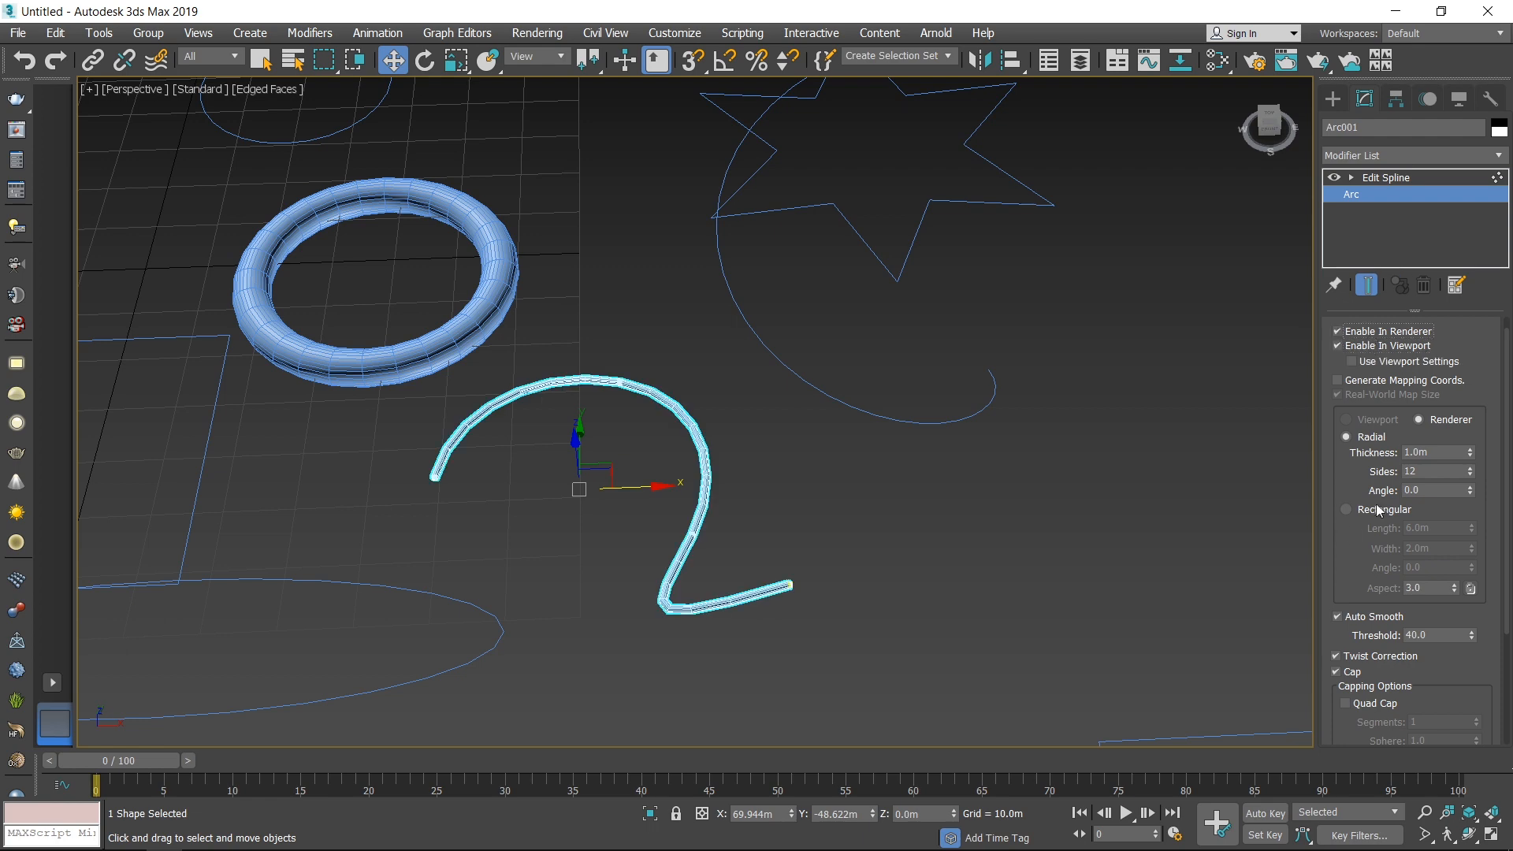
Give the arc a rectangular cross-section with its length set to 3.03 m
click(1376, 512)
alt+middle_drag(768, 606, 855, 580)
drag(1471, 531, 1481, 564)
scroll(902, 534, down, 3)
alt+middle_drag(902, 534, 946, 563)
mouse_move(946, 563)
alt+middle_down()
mouse_move(1020, 584)
mouse_move(953, 552)
alt+middle_up()
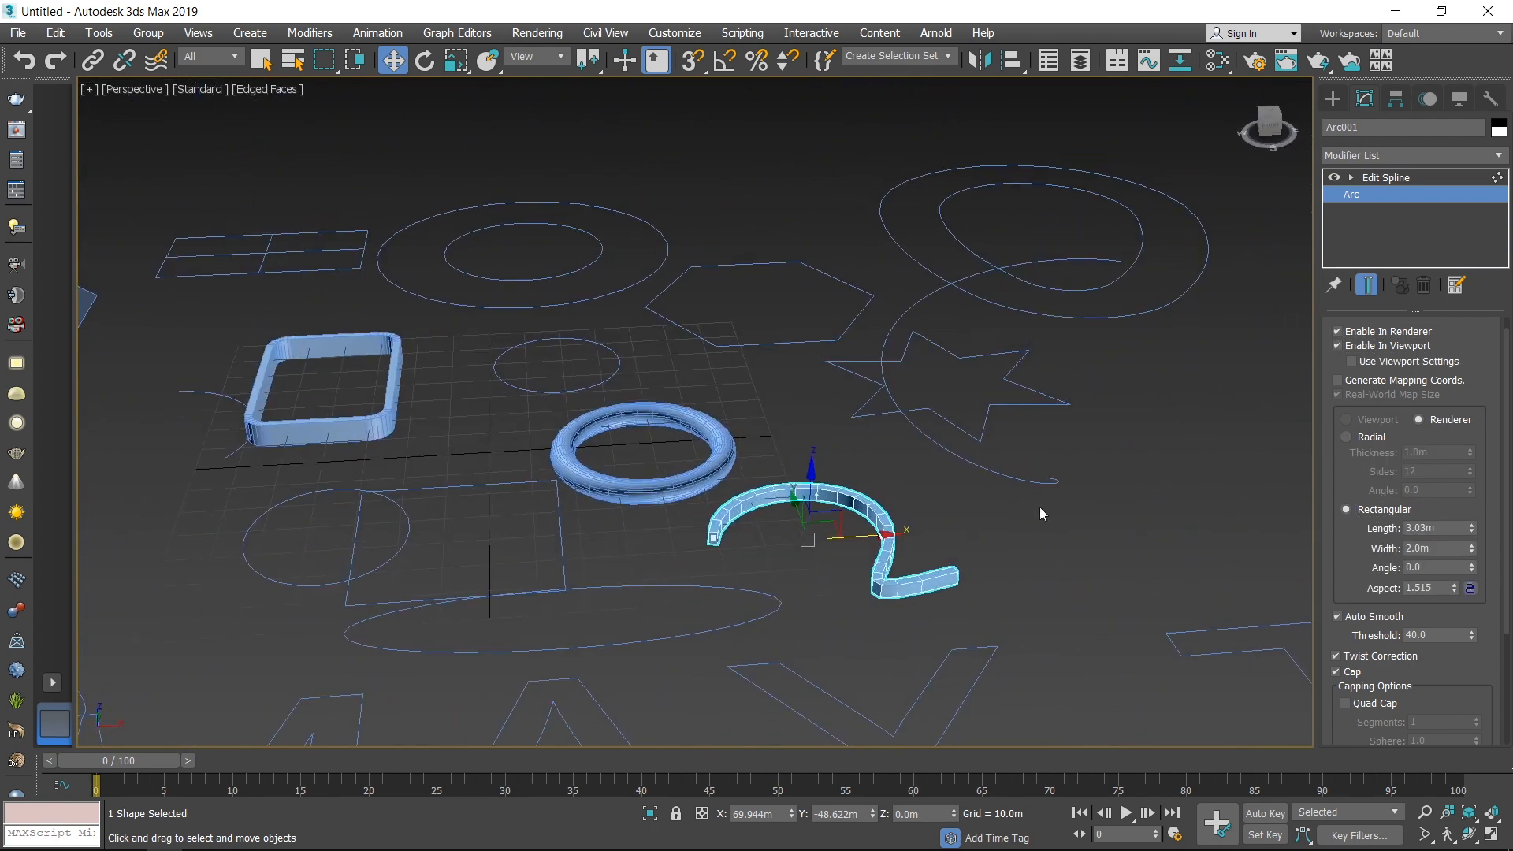
Select the spiral curve crossing the star and enable it in renderer and viewport with a rectangular cross-section
click(1037, 495)
middle_drag(1041, 510, 970, 544)
click(1379, 347)
click(1382, 333)
click(1371, 513)
Select the star and enable it in renderer and viewport with a rectangular cross-section
middle_drag(970, 544, 954, 596)
scroll(958, 508, up, 4)
click(959, 507)
scroll(954, 516, down, 4)
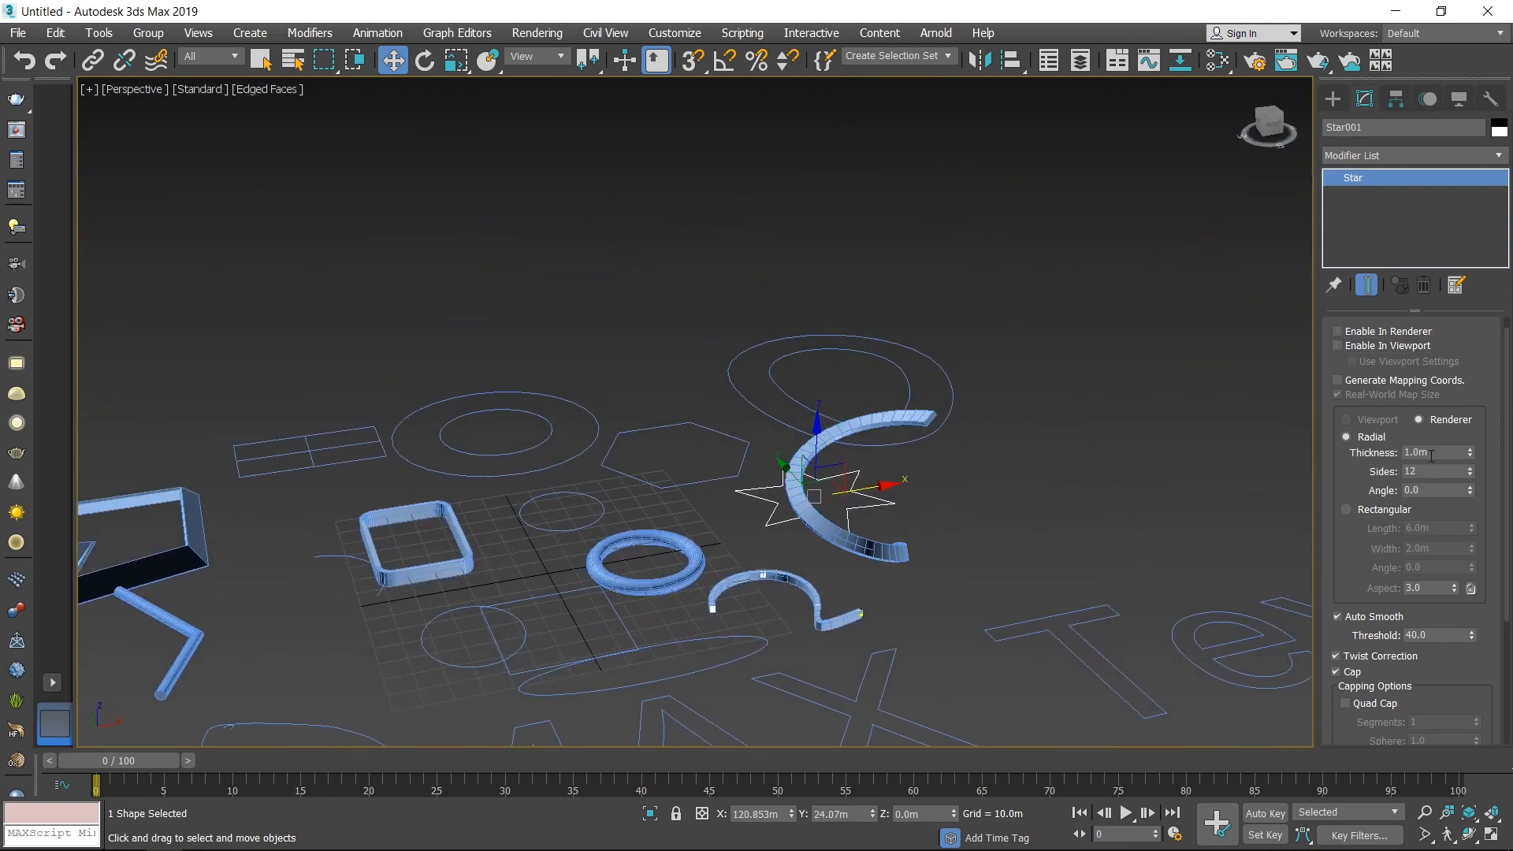
click(1379, 347)
click(1414, 332)
click(1385, 510)
scroll(962, 495, up, 4)
alt+middle_drag(1025, 505, 993, 473)
Add an Edit Spline modifier to the star and open the base Star level beneath it
click(1411, 155)
scroll(1402, 585, down, 3)
click(1419, 372)
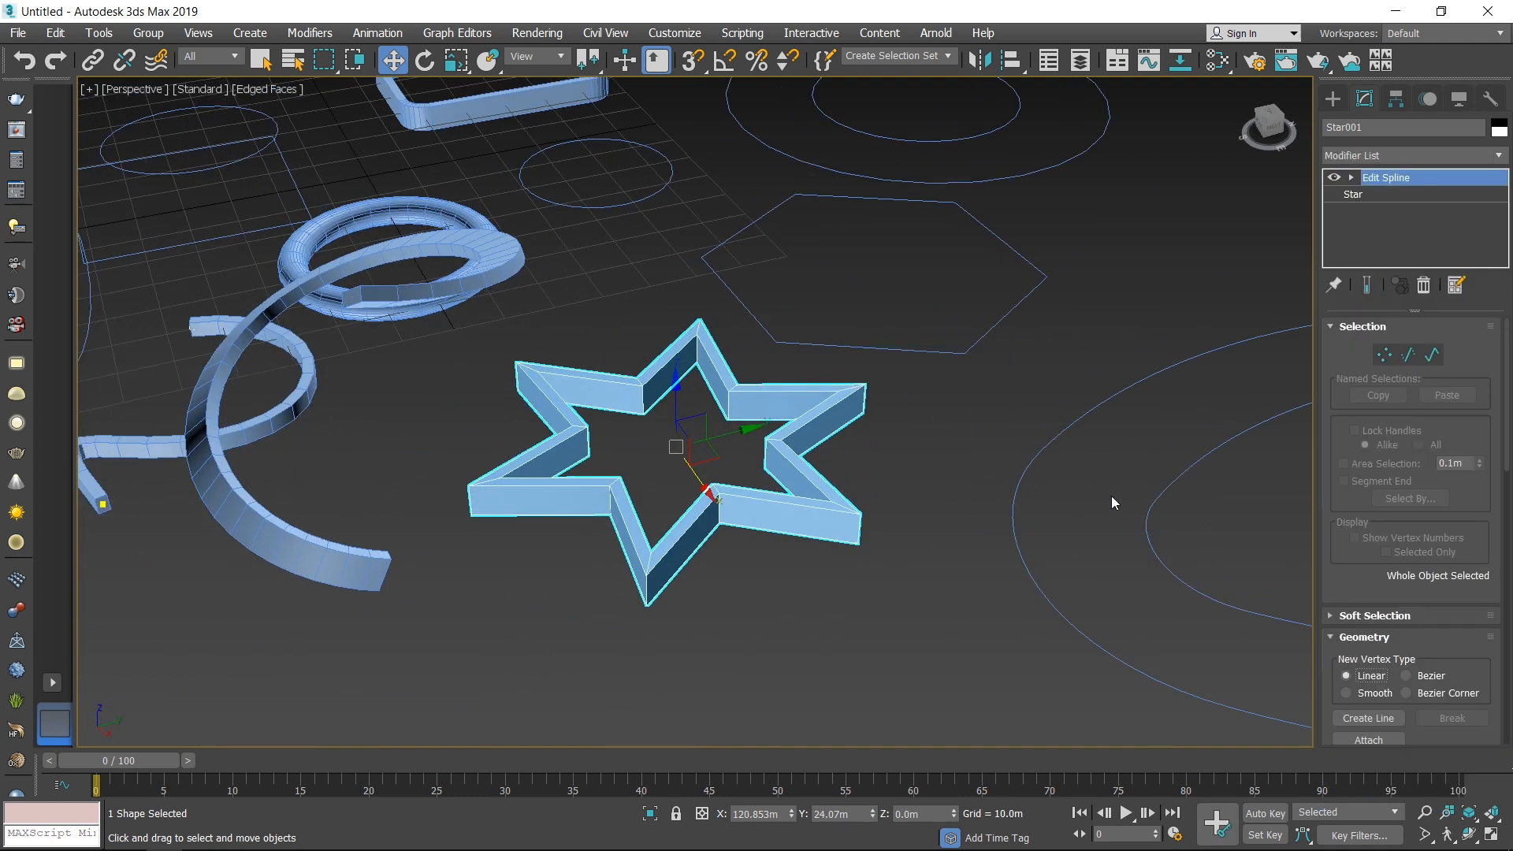
click(1397, 195)
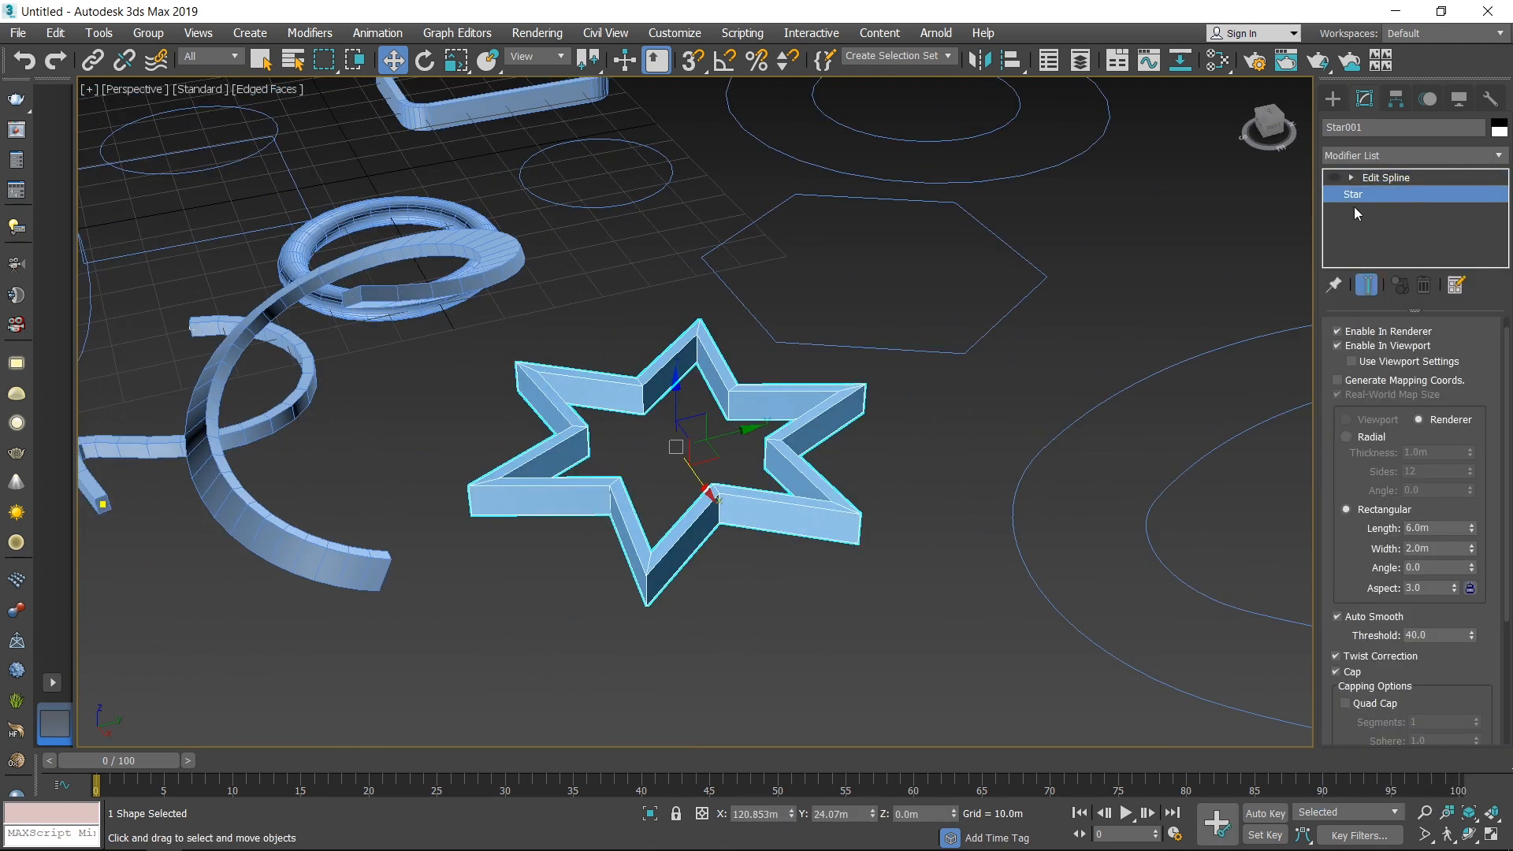
In the star's Edit Spline modifier at vertex level, stretch some of the star's points outward into long spikes
click(1387, 178)
key(1)
drag(946, 642, 791, 338)
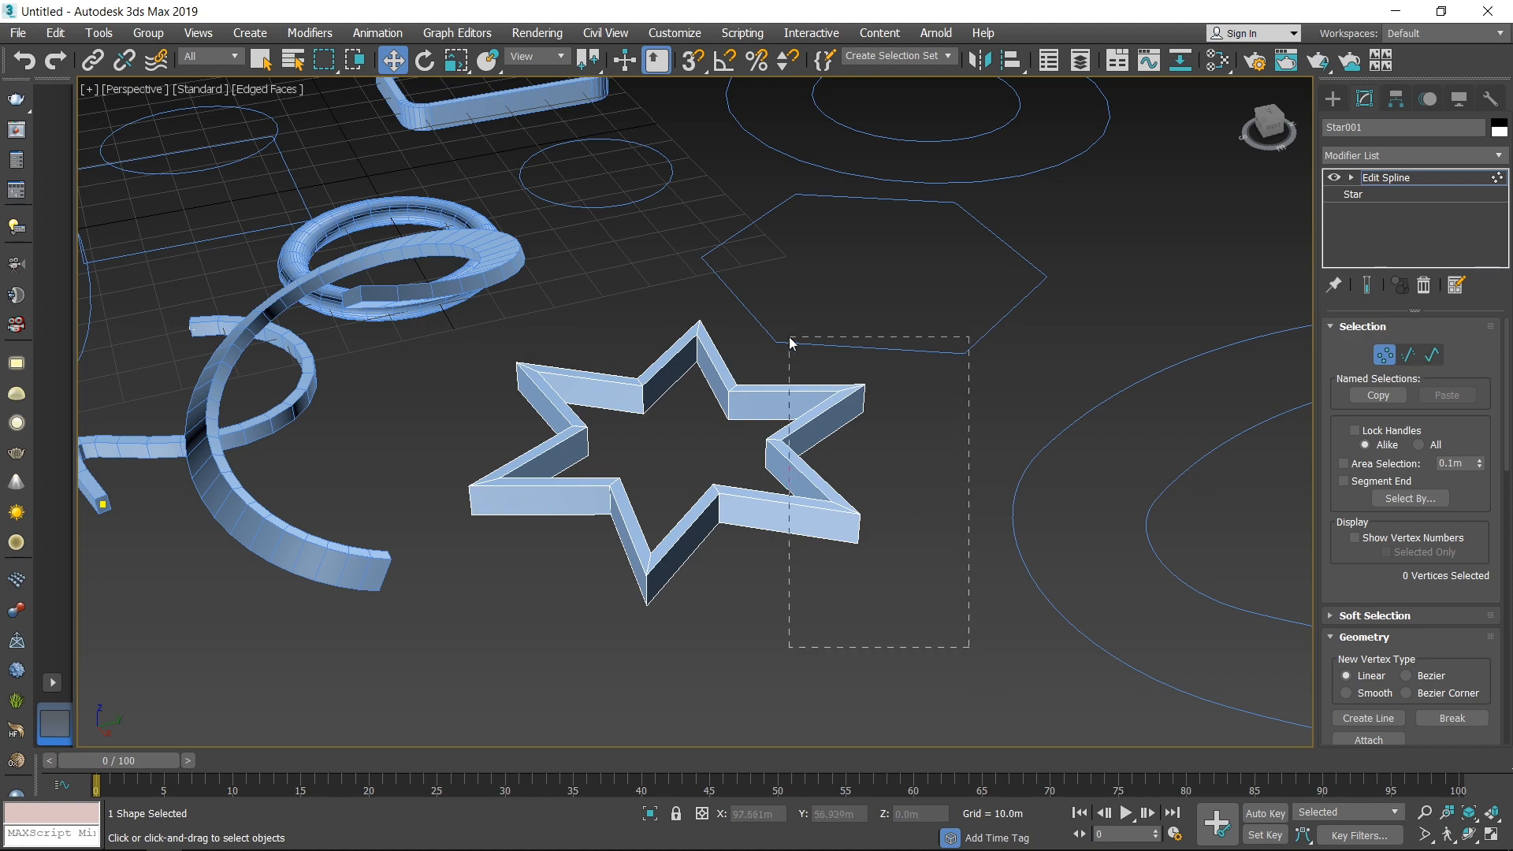
alt+middle_drag(791, 338, 967, 416)
drag(967, 416, 1021, 505)
scroll(867, 504, down, 5)
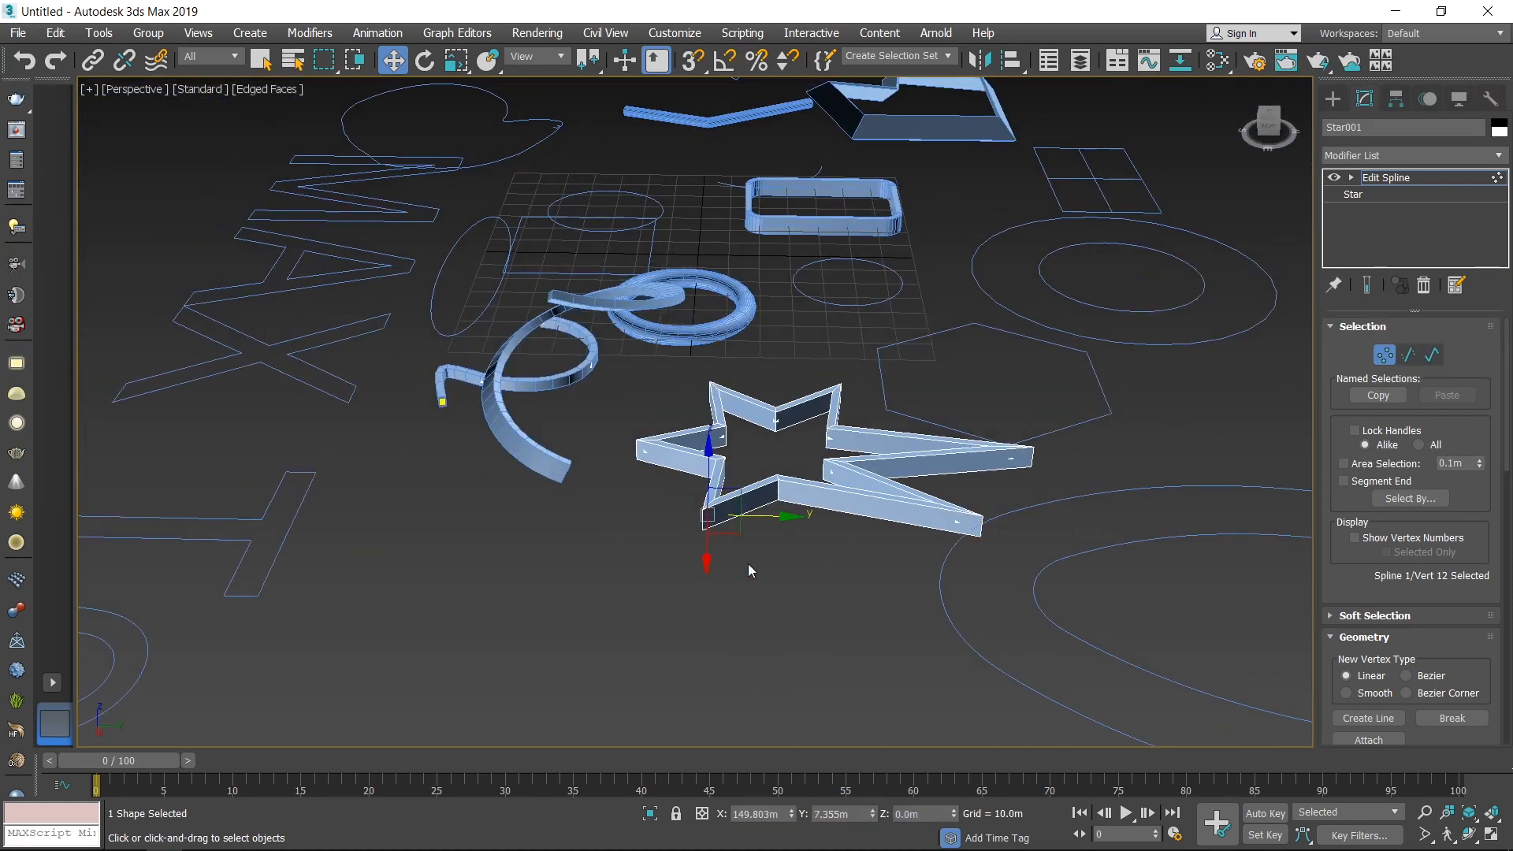
scroll(857, 608, down, 2)
click(857, 608)
alt+middle_drag(857, 608, 977, 529)
Select the hexagon spline beside the star and show its shape parameters
click(1005, 659)
click(726, 507)
click(1357, 326)
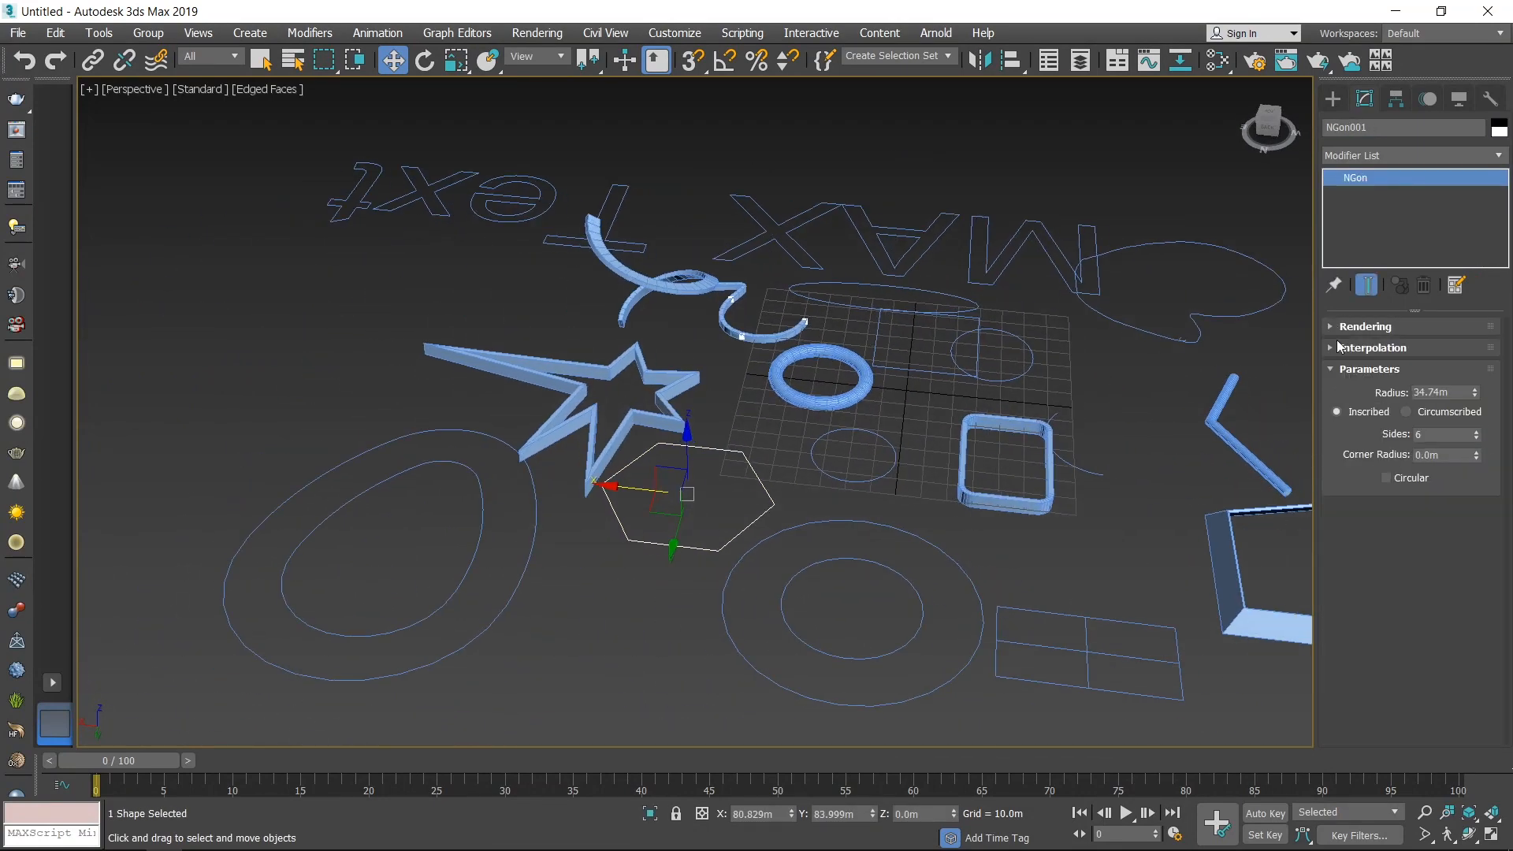
scroll(762, 557, up, 5)
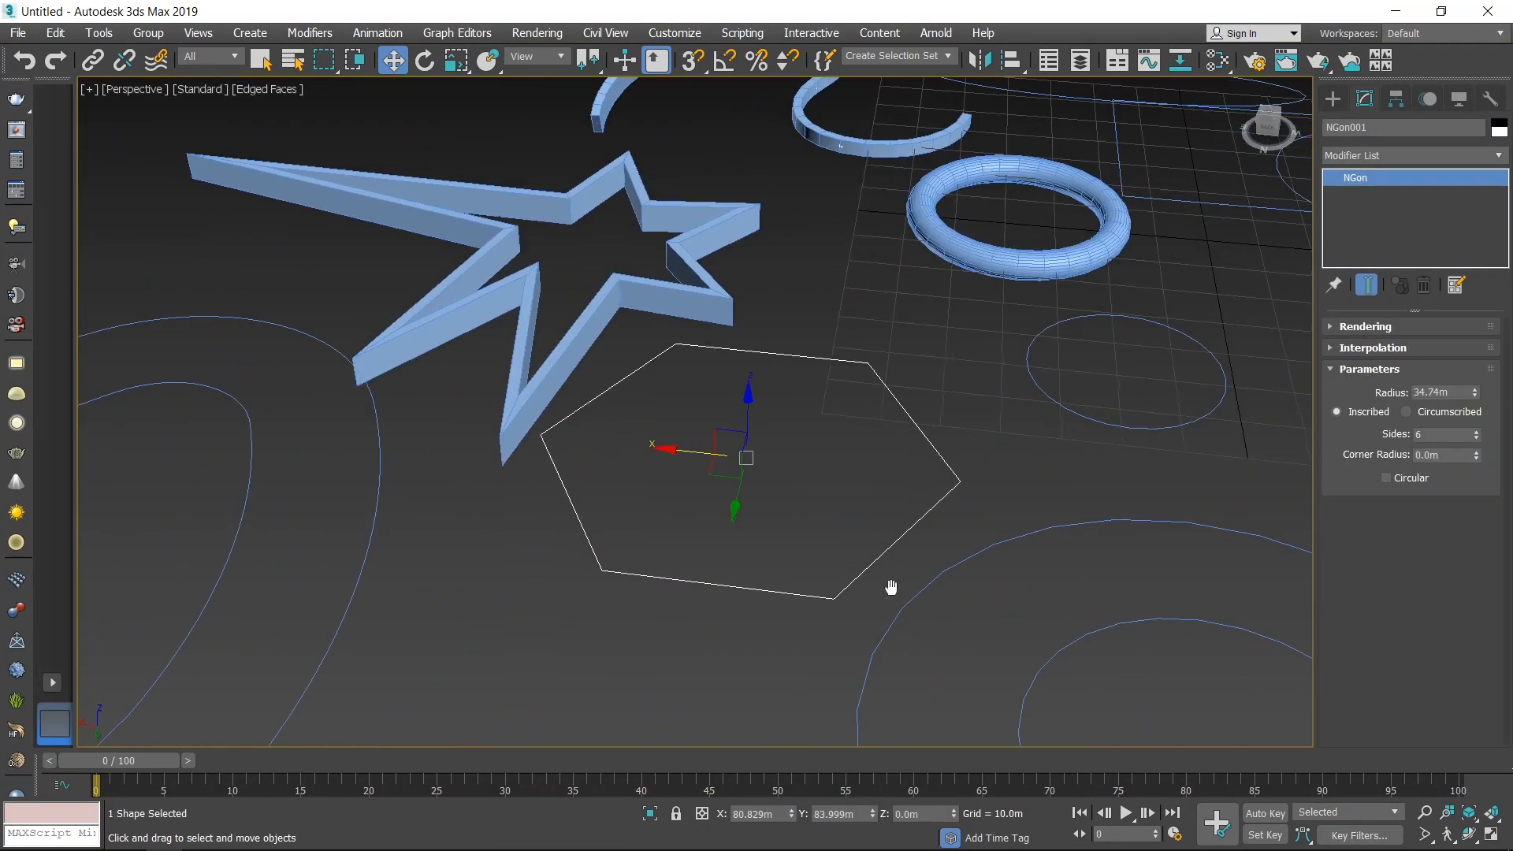
Vary the hexagon's number of sides, first raising it and ending at 3
click(1477, 431)
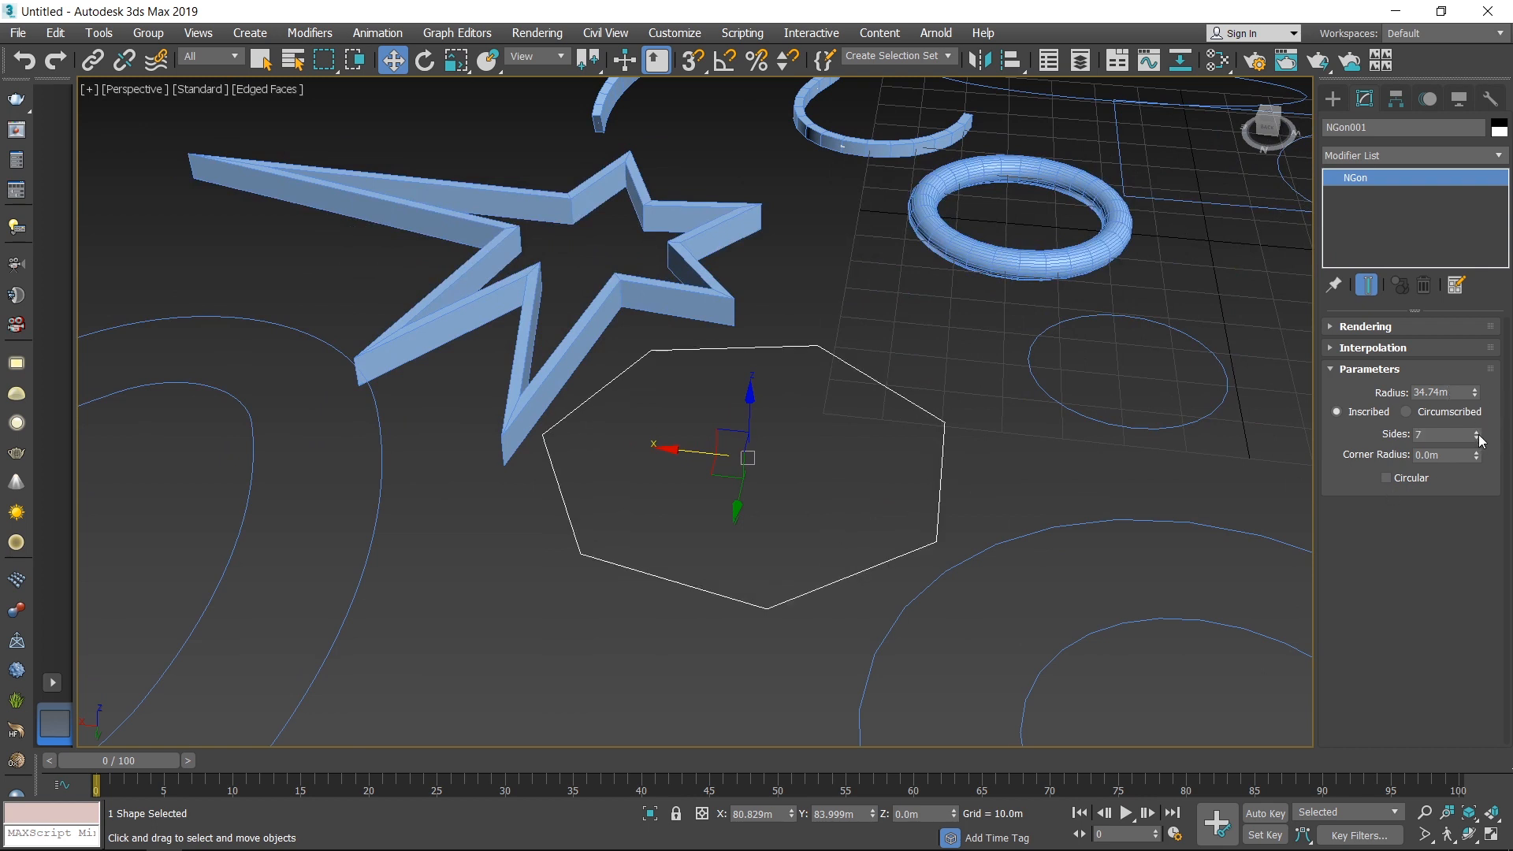
click(1477, 432)
click(1477, 432)
click(1477, 438)
click(1476, 437)
click(1476, 438)
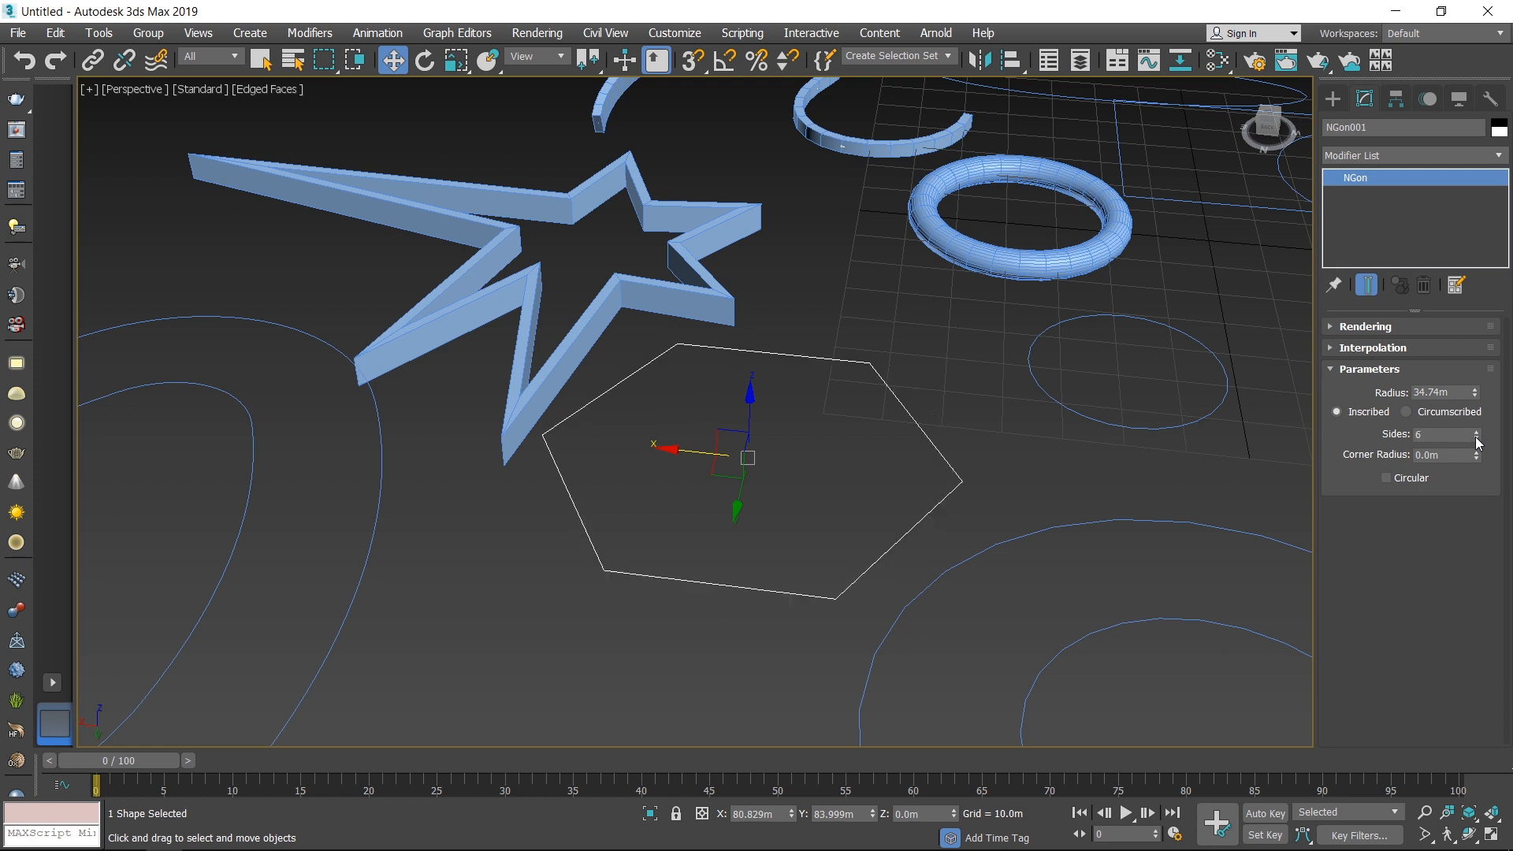
click(1477, 437)
click(1476, 437)
click(1477, 438)
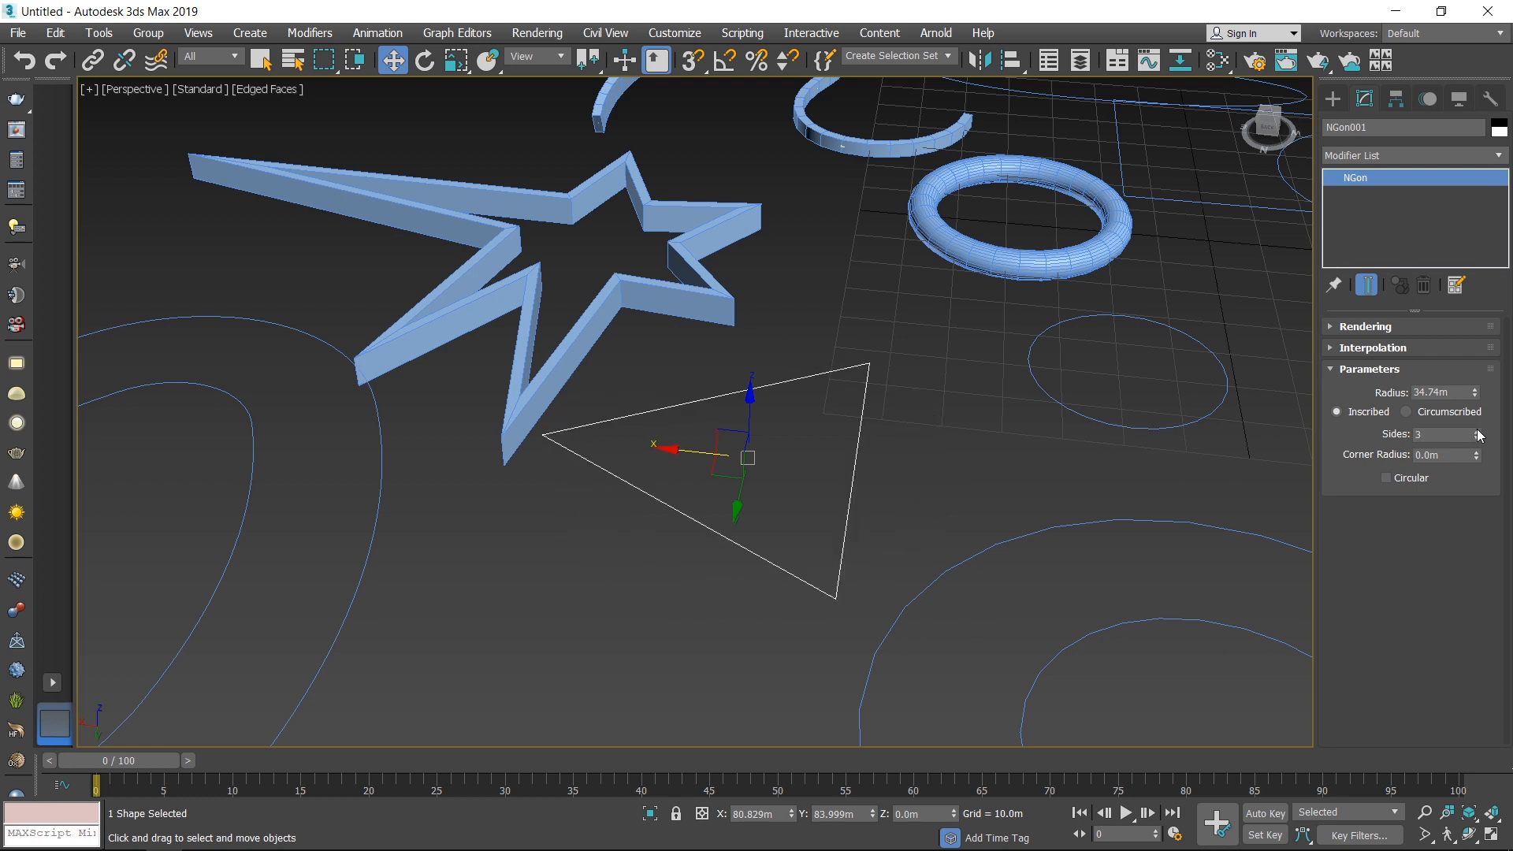
Raise the polygon's number of sides gradually to 12
click(1478, 432)
click(1478, 432)
click(1478, 432)
click(1478, 432)
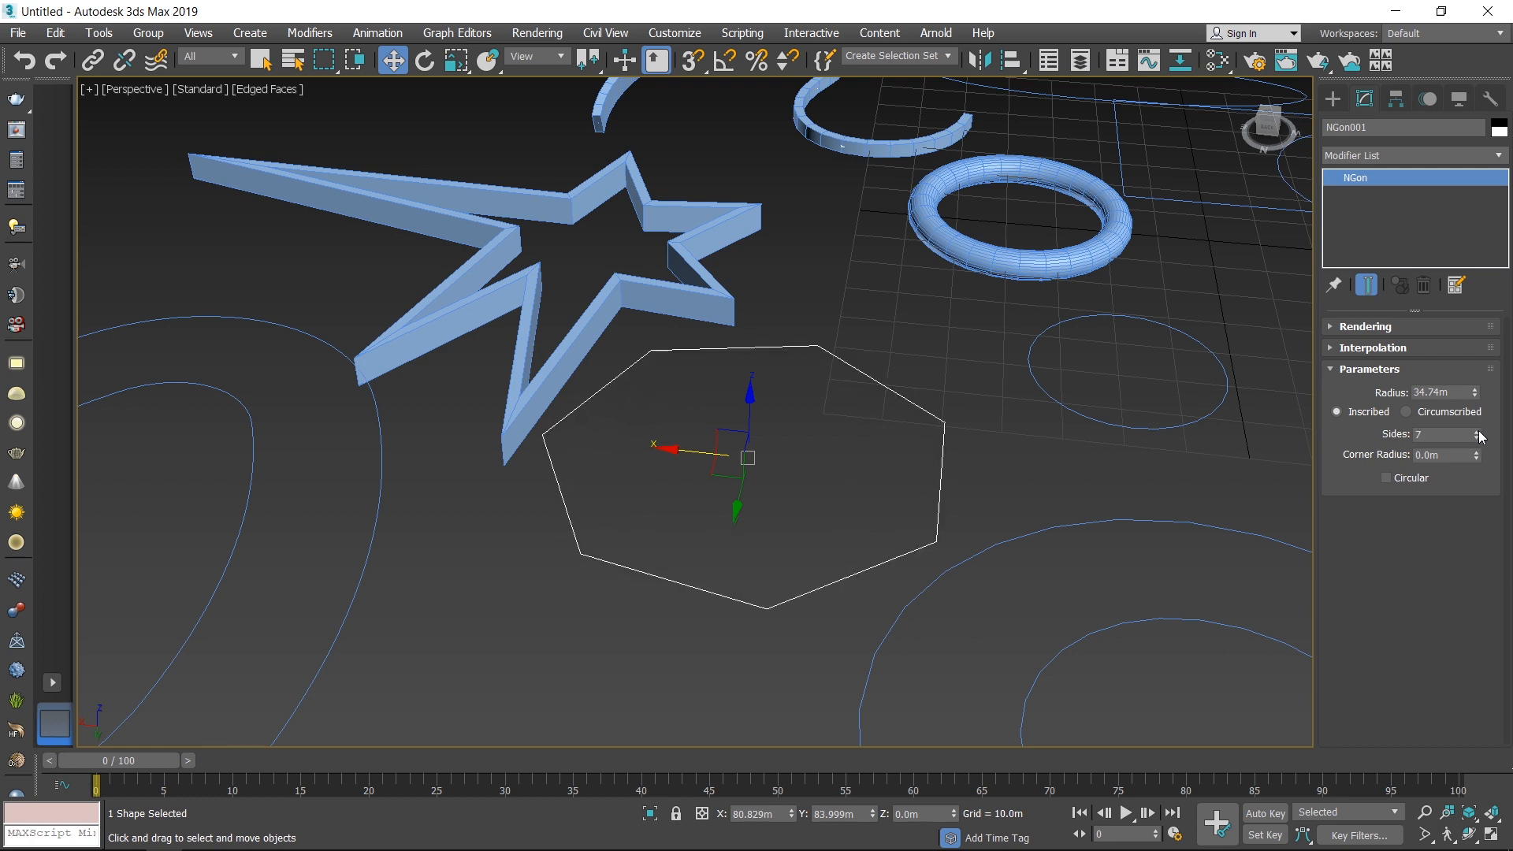
click(1478, 432)
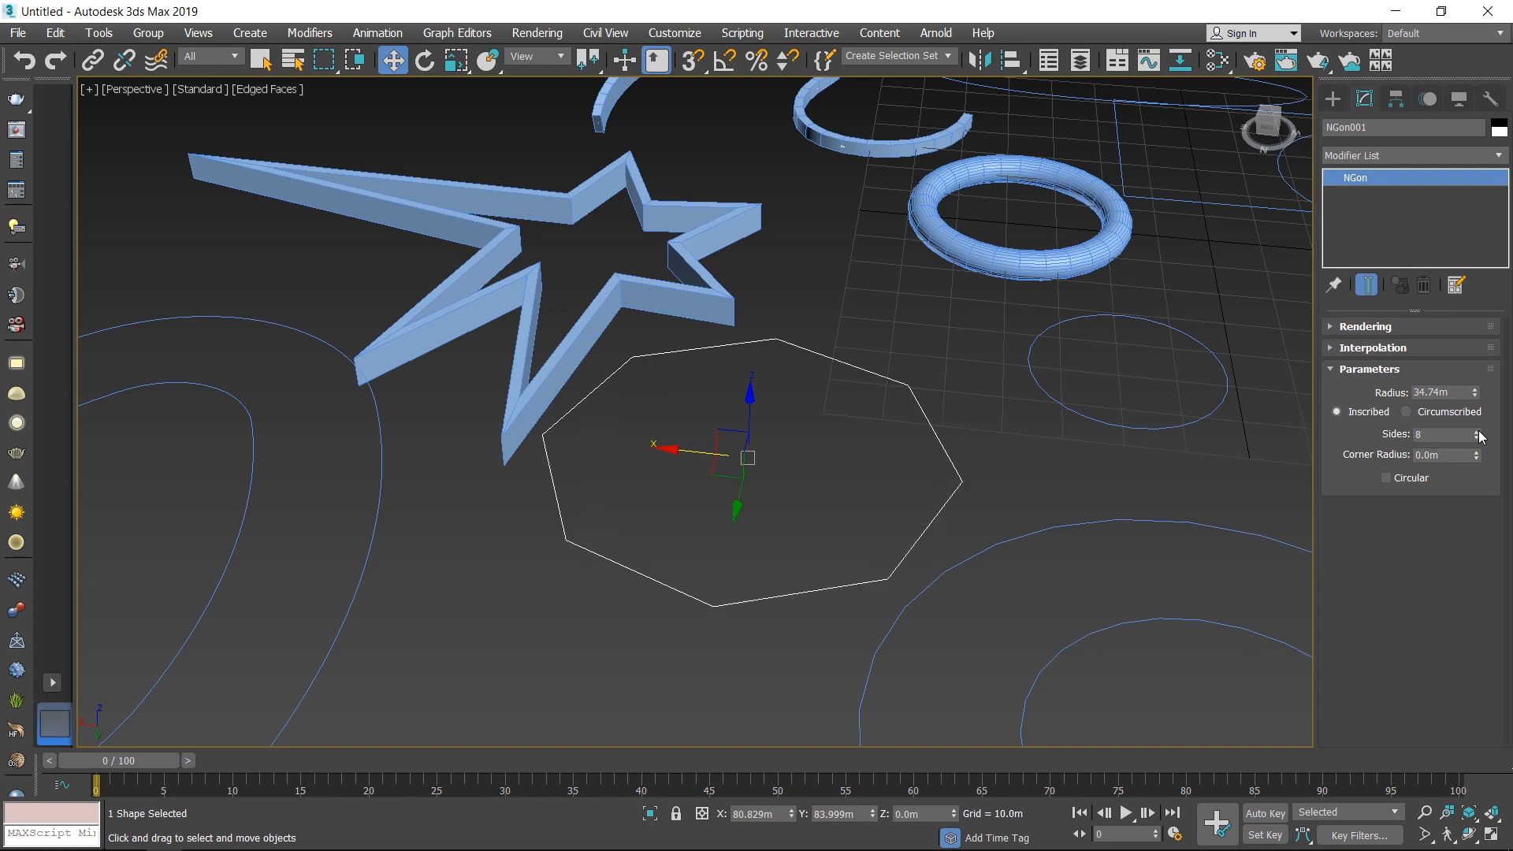
click(1478, 432)
click(1478, 432)
click(1478, 432)
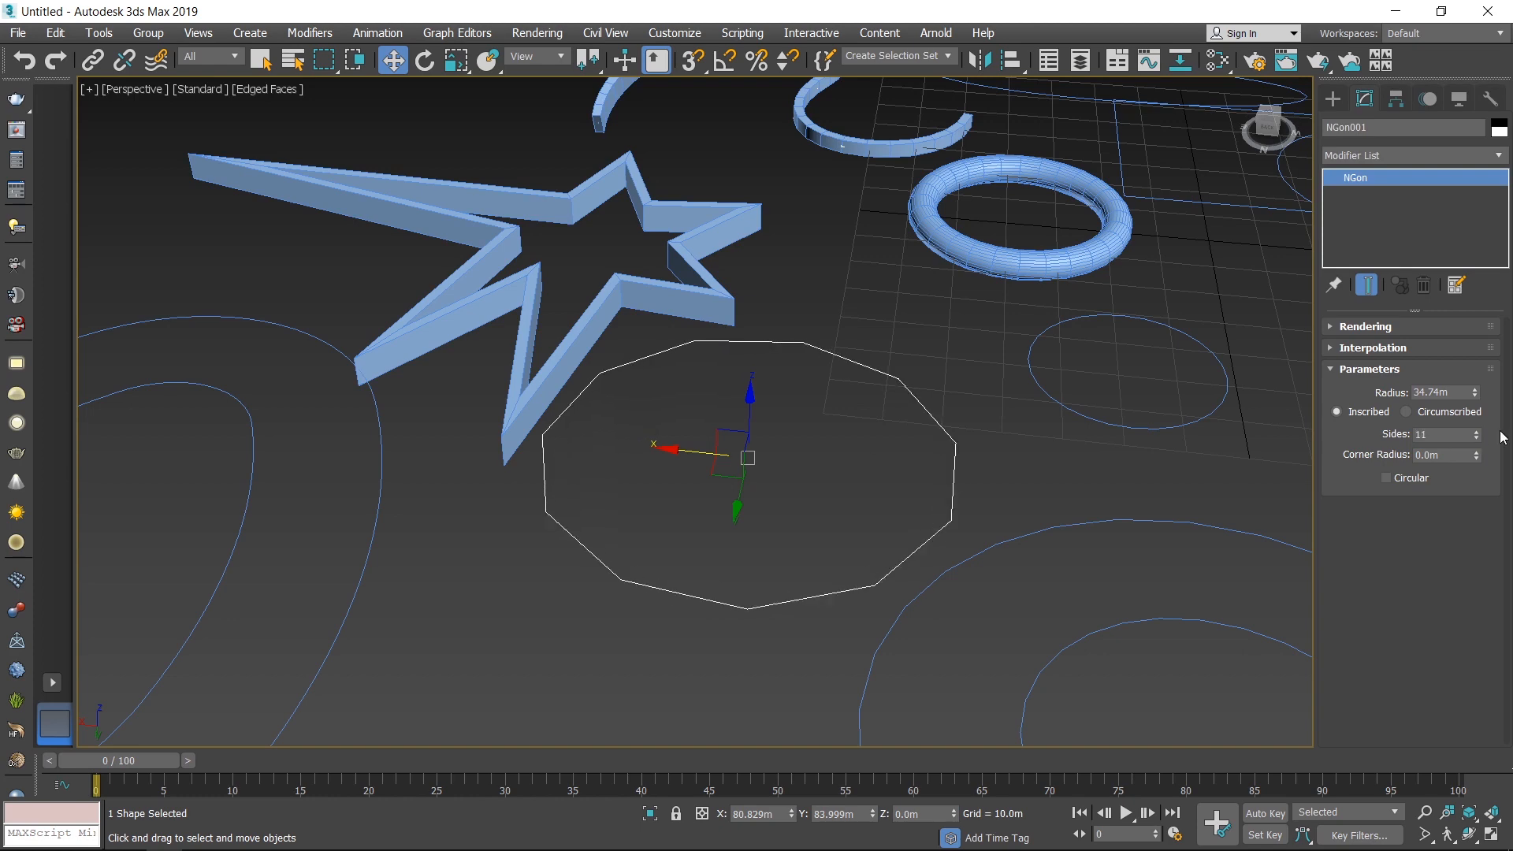
click(1478, 432)
alt+middle_drag(922, 456, 1088, 458)
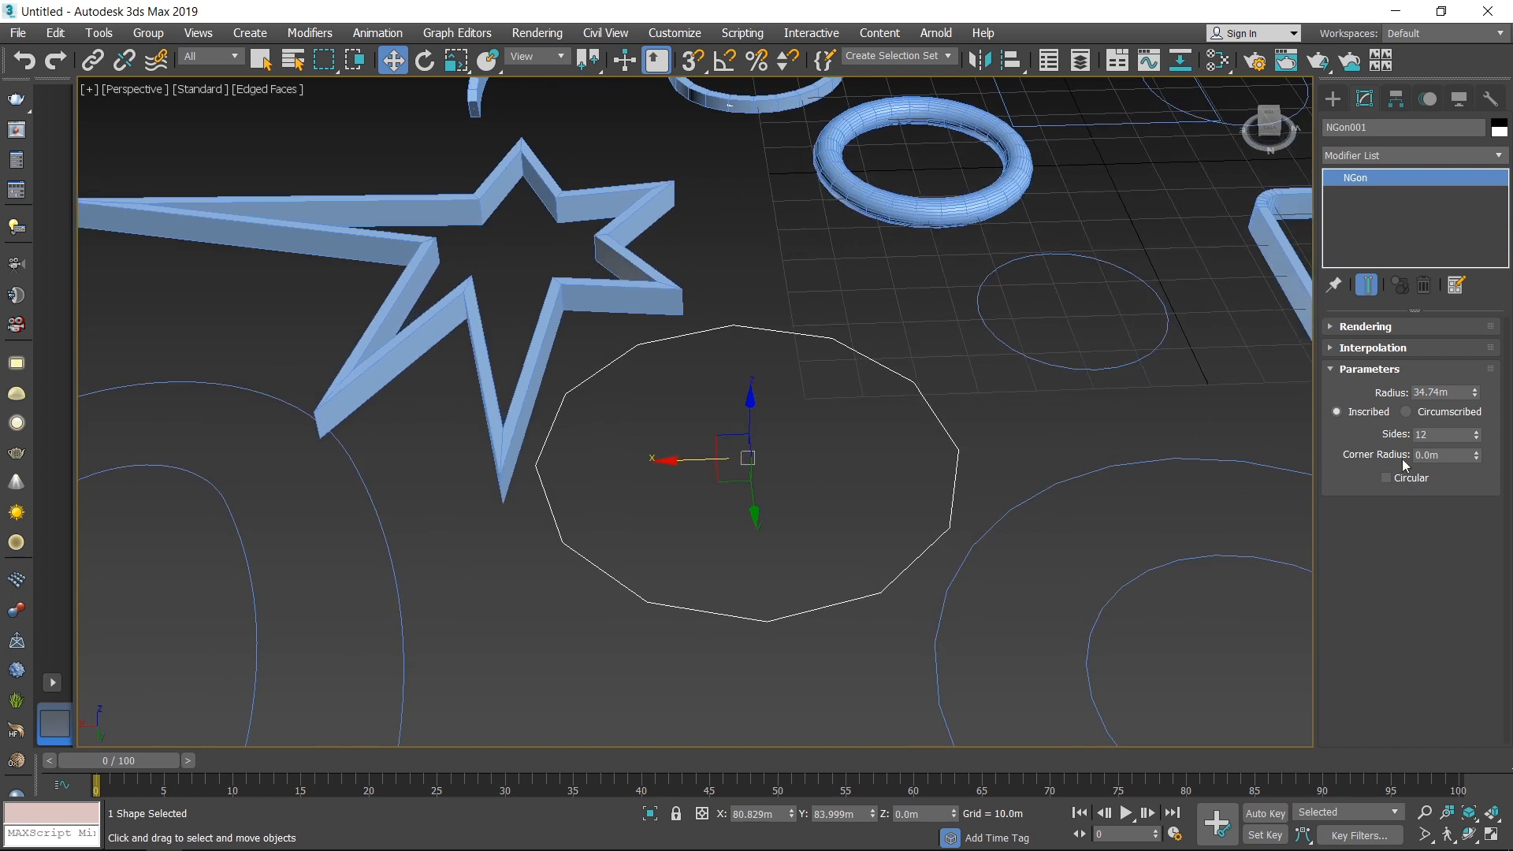
Try the polygon's Circumscribed option, return to Inscribed, and set the number of sides to 5
click(1408, 412)
click(1338, 411)
right_click(1477, 438)
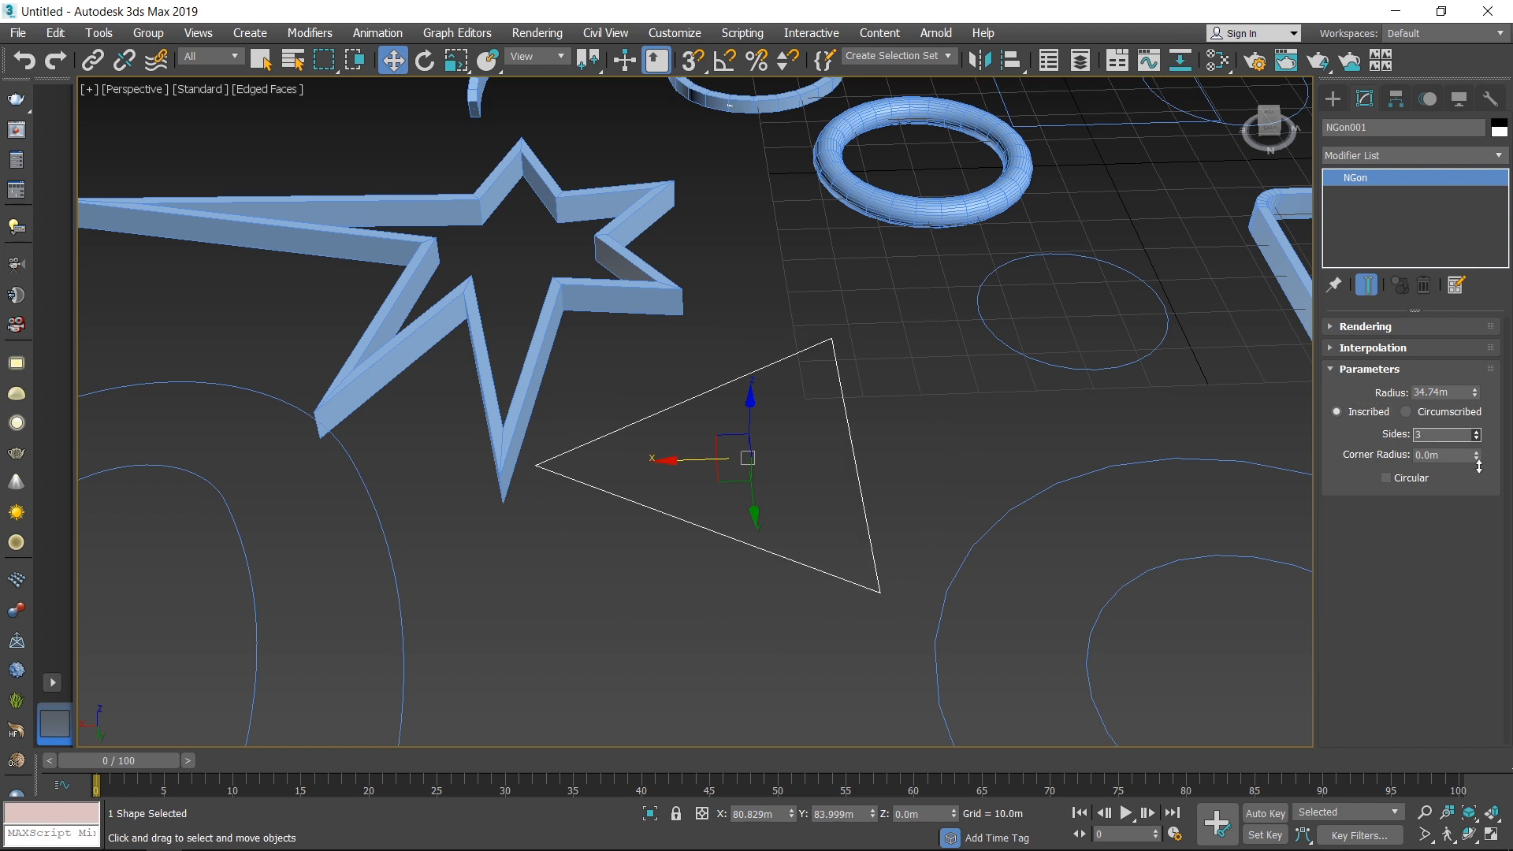
click(1428, 435)
text(5)
key(Return)
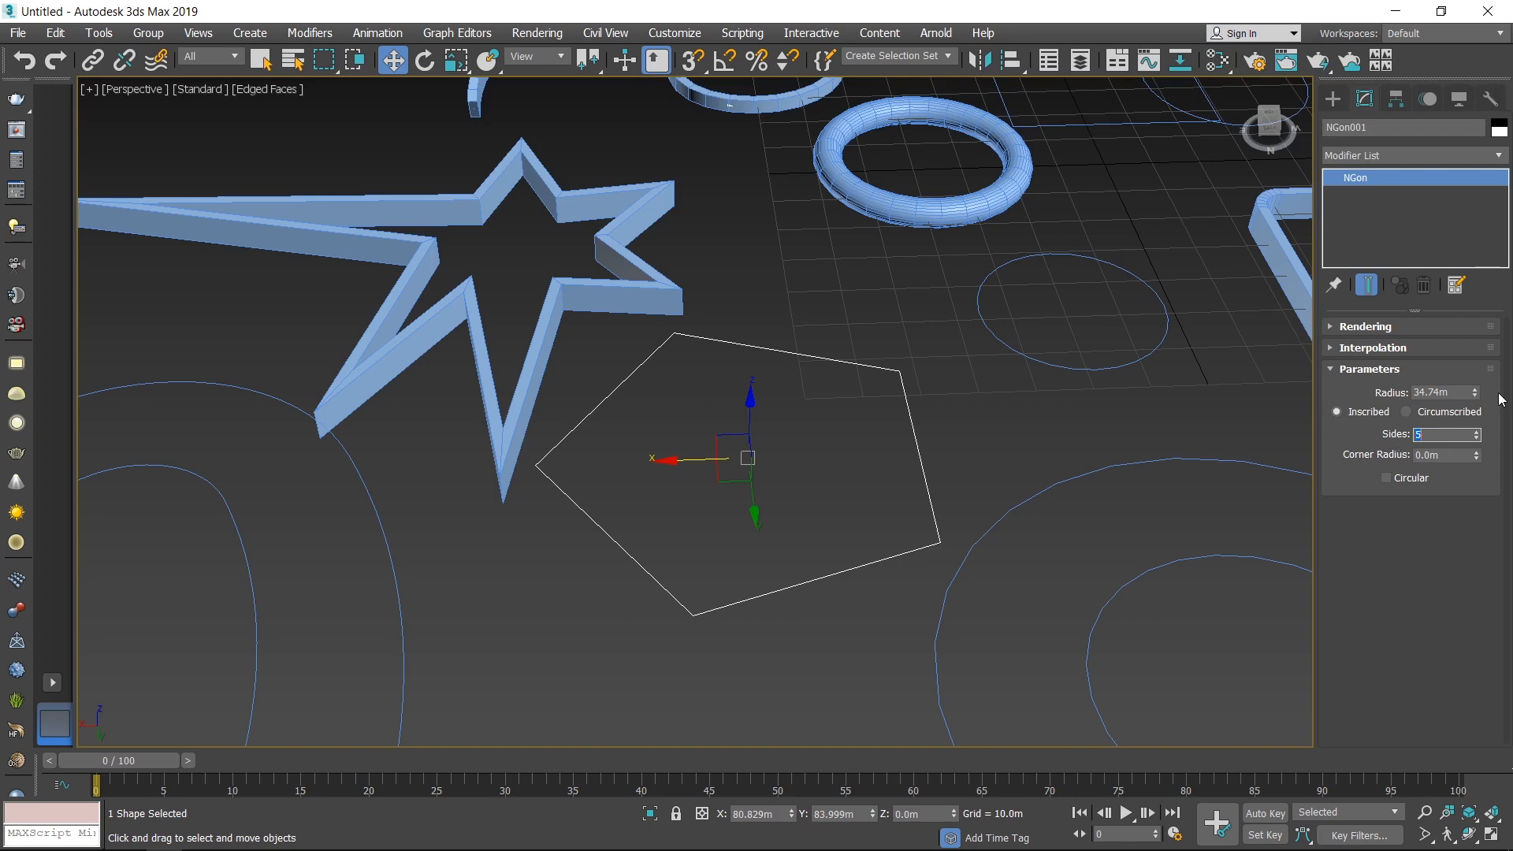
Set the pentagon's radius to 21.191 m and its corner radius to 4.8 m
drag(1477, 392, 1477, 410)
middle_drag(956, 497, 896, 482)
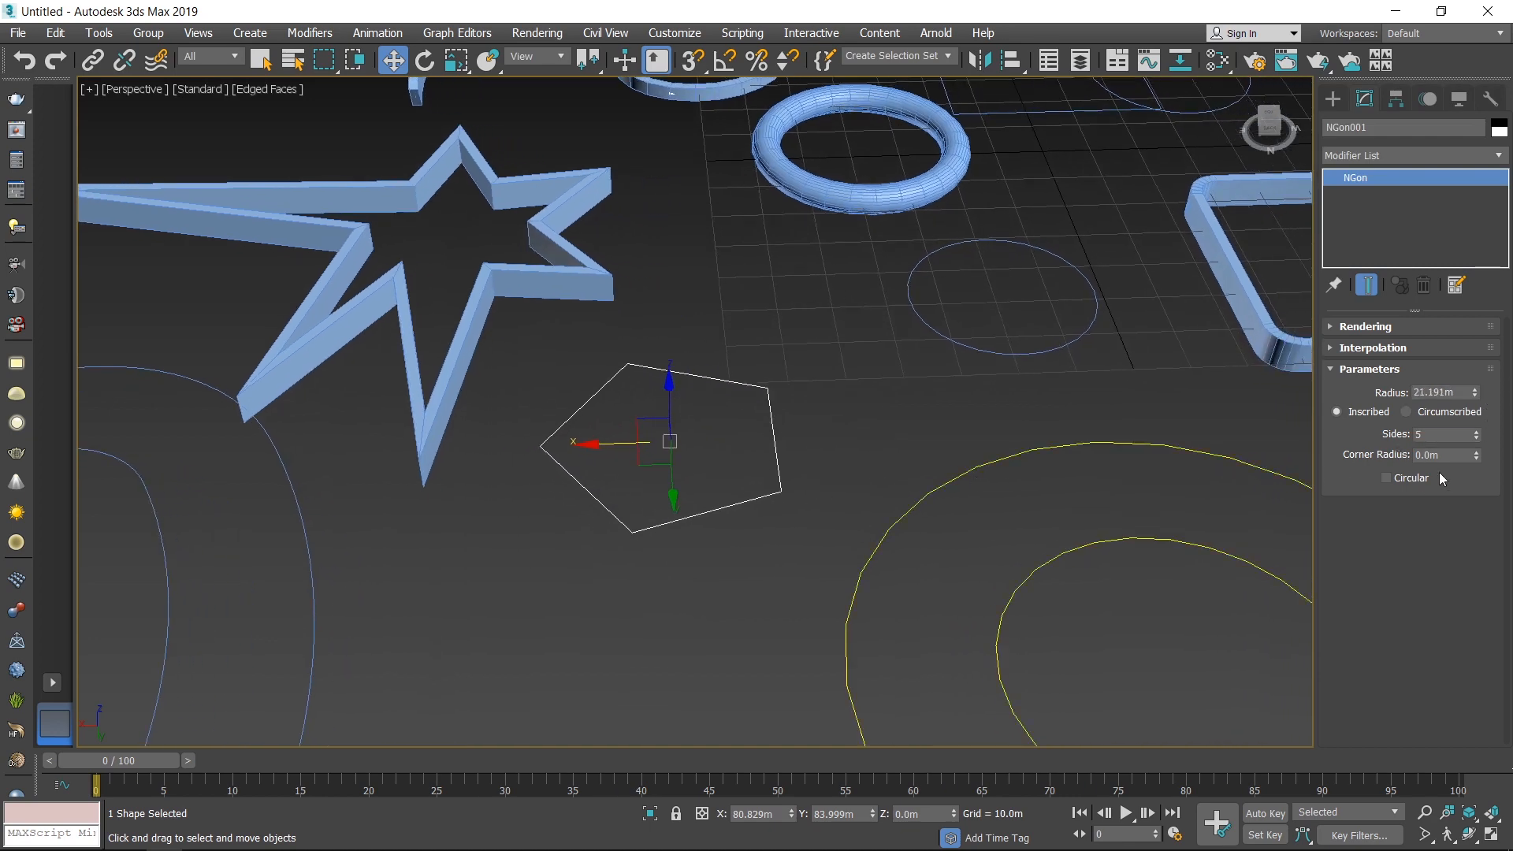
drag(1479, 457, 1491, 373)
drag(63, 142, 107, 75)
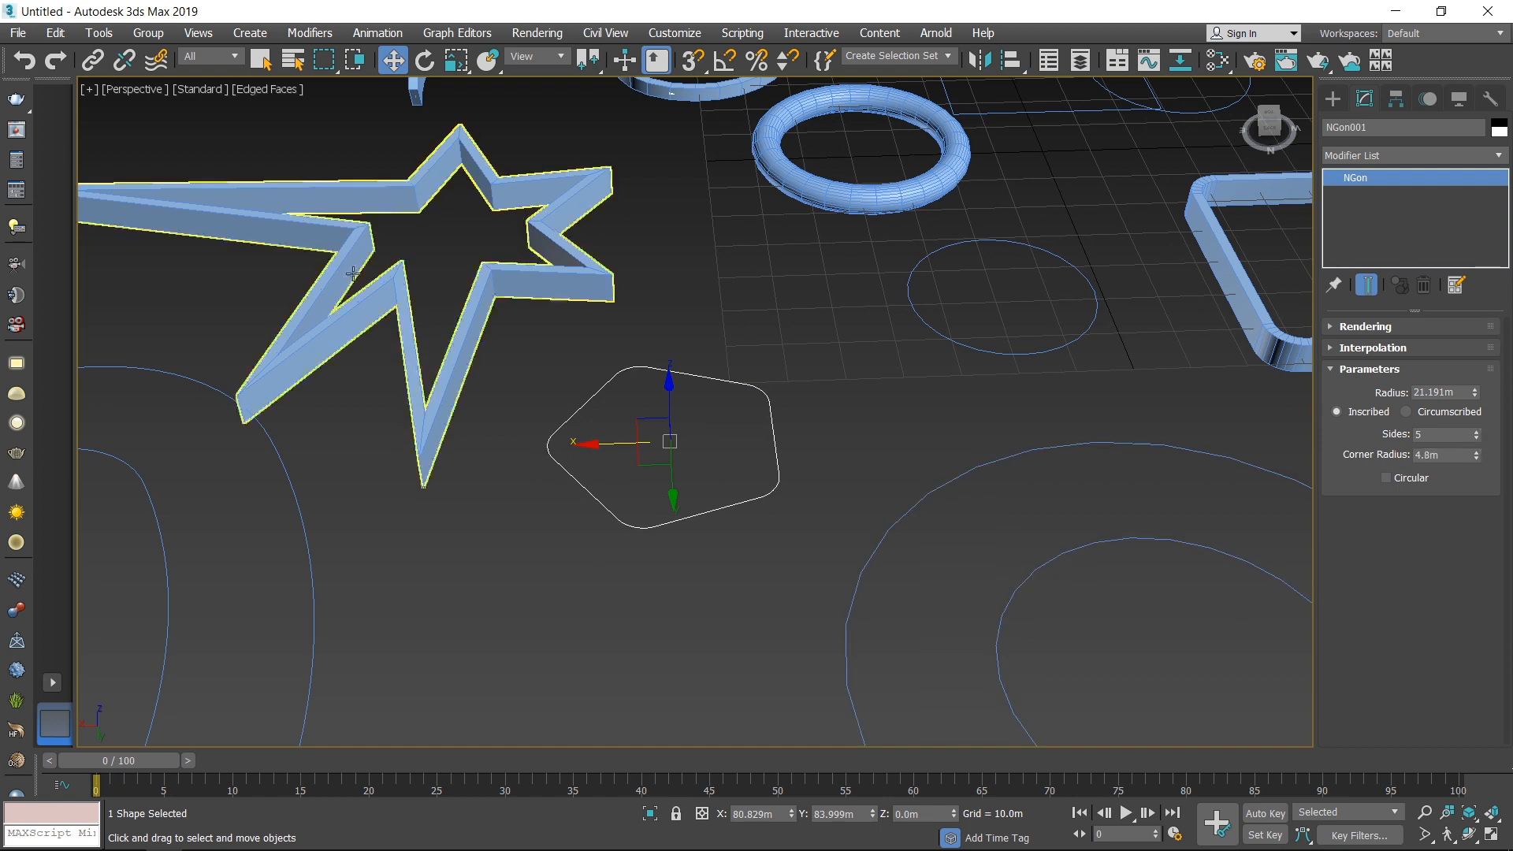
Enable the rounded pentagon in renderer and viewport, trying the rectangular cross-section and returning to radial
scroll(698, 381, up, 3)
scroll(862, 439, up, 1)
alt+middle_drag(882, 498, 894, 480)
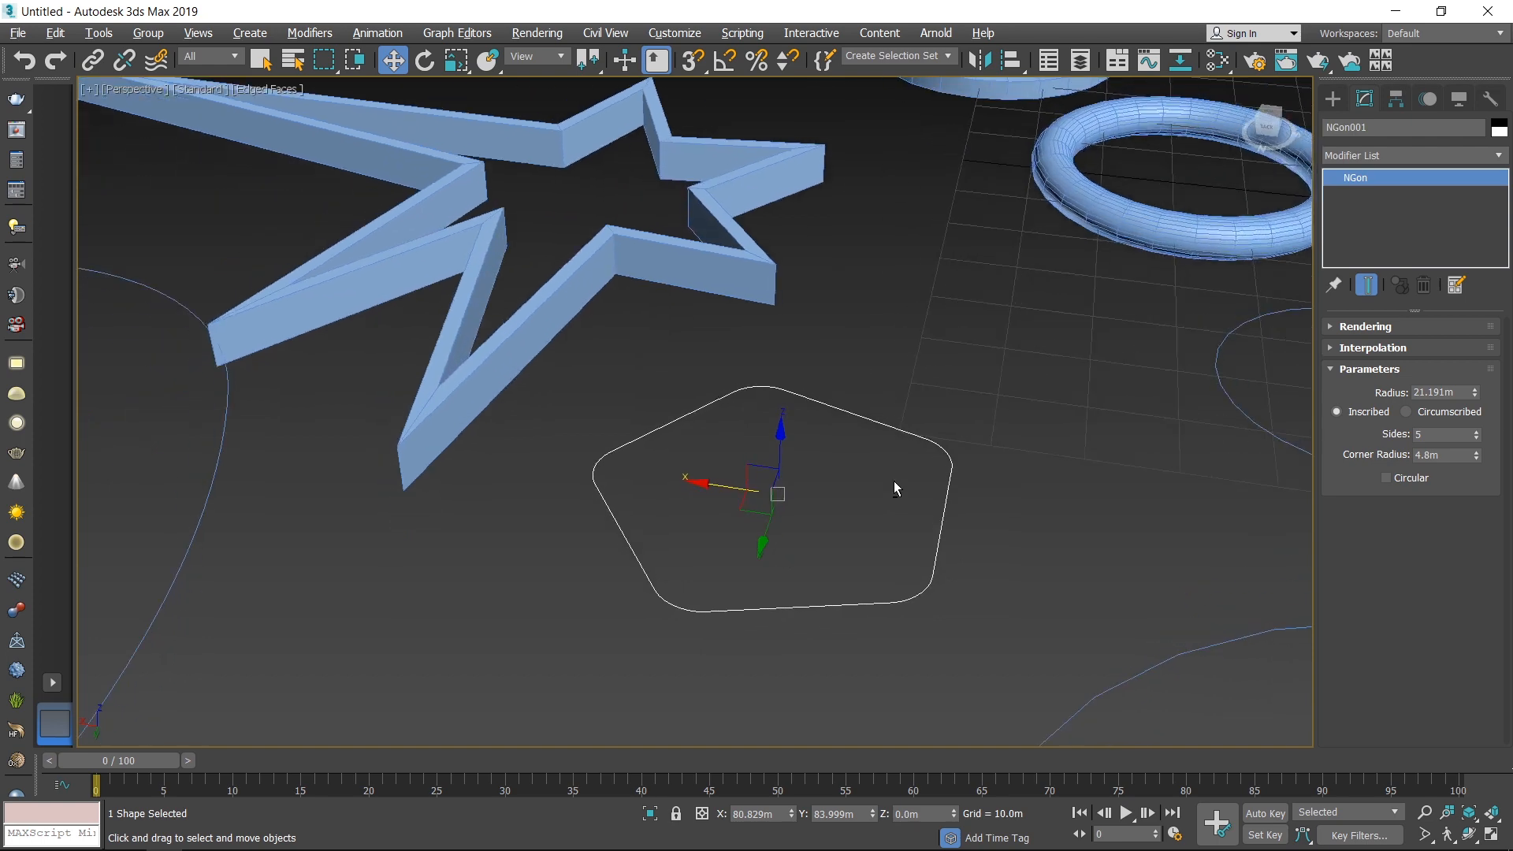
click(1340, 326)
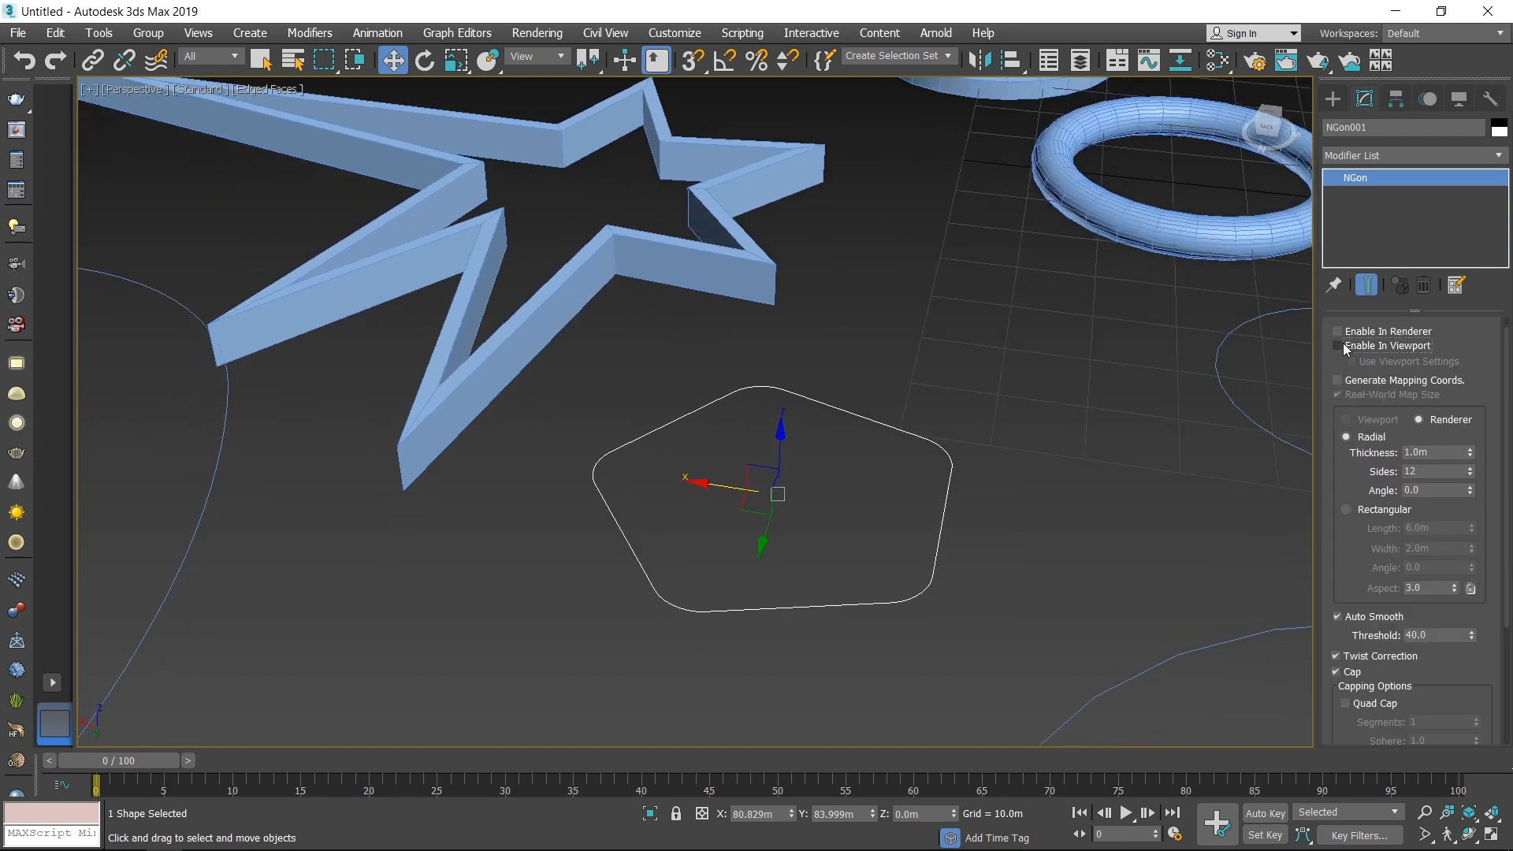
click(1343, 345)
click(1349, 331)
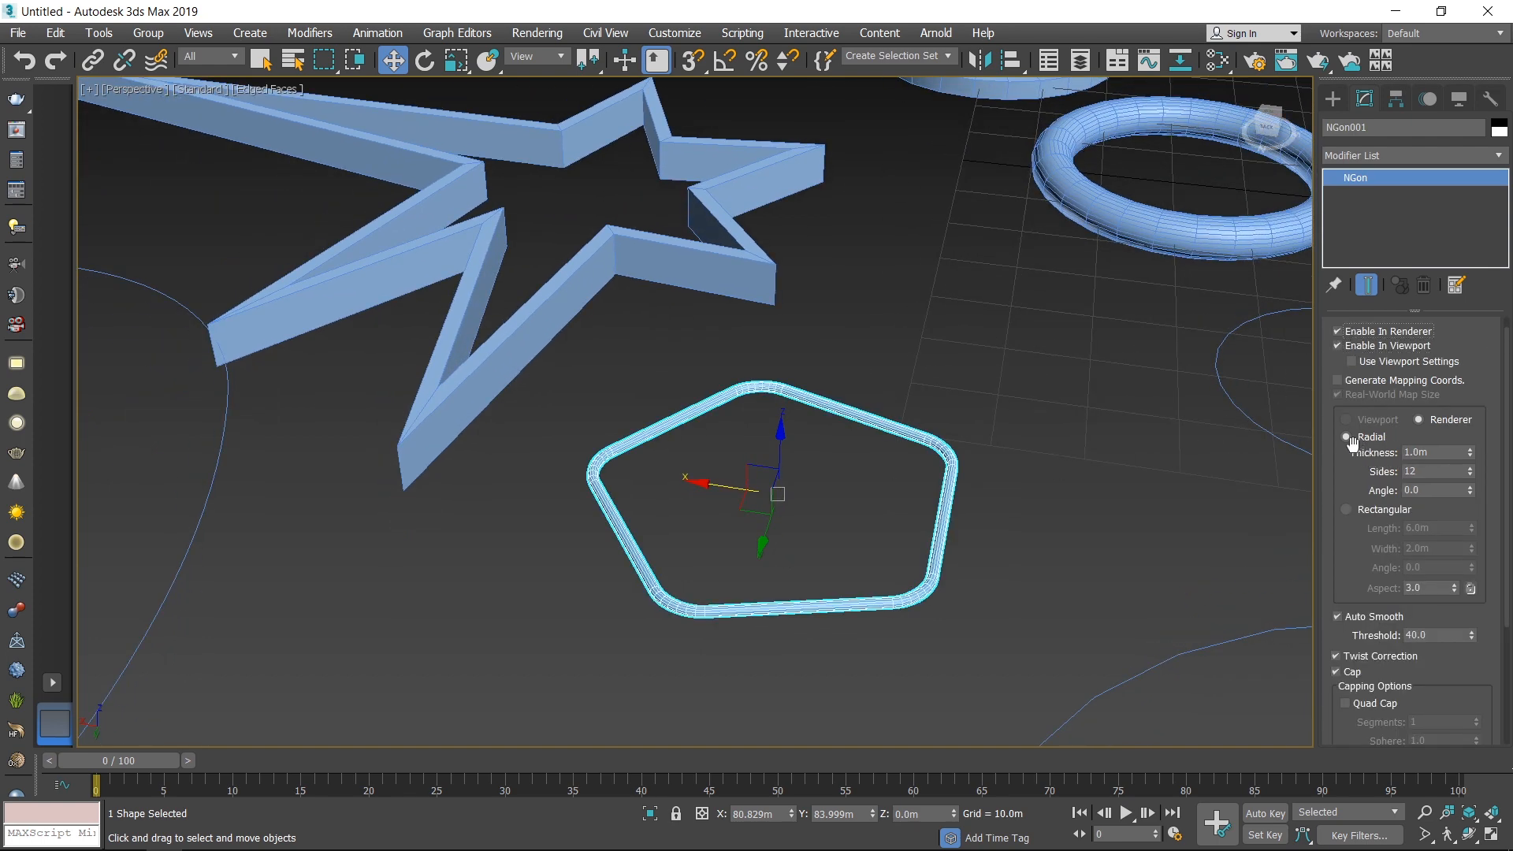
scroll(882, 617, up, 2)
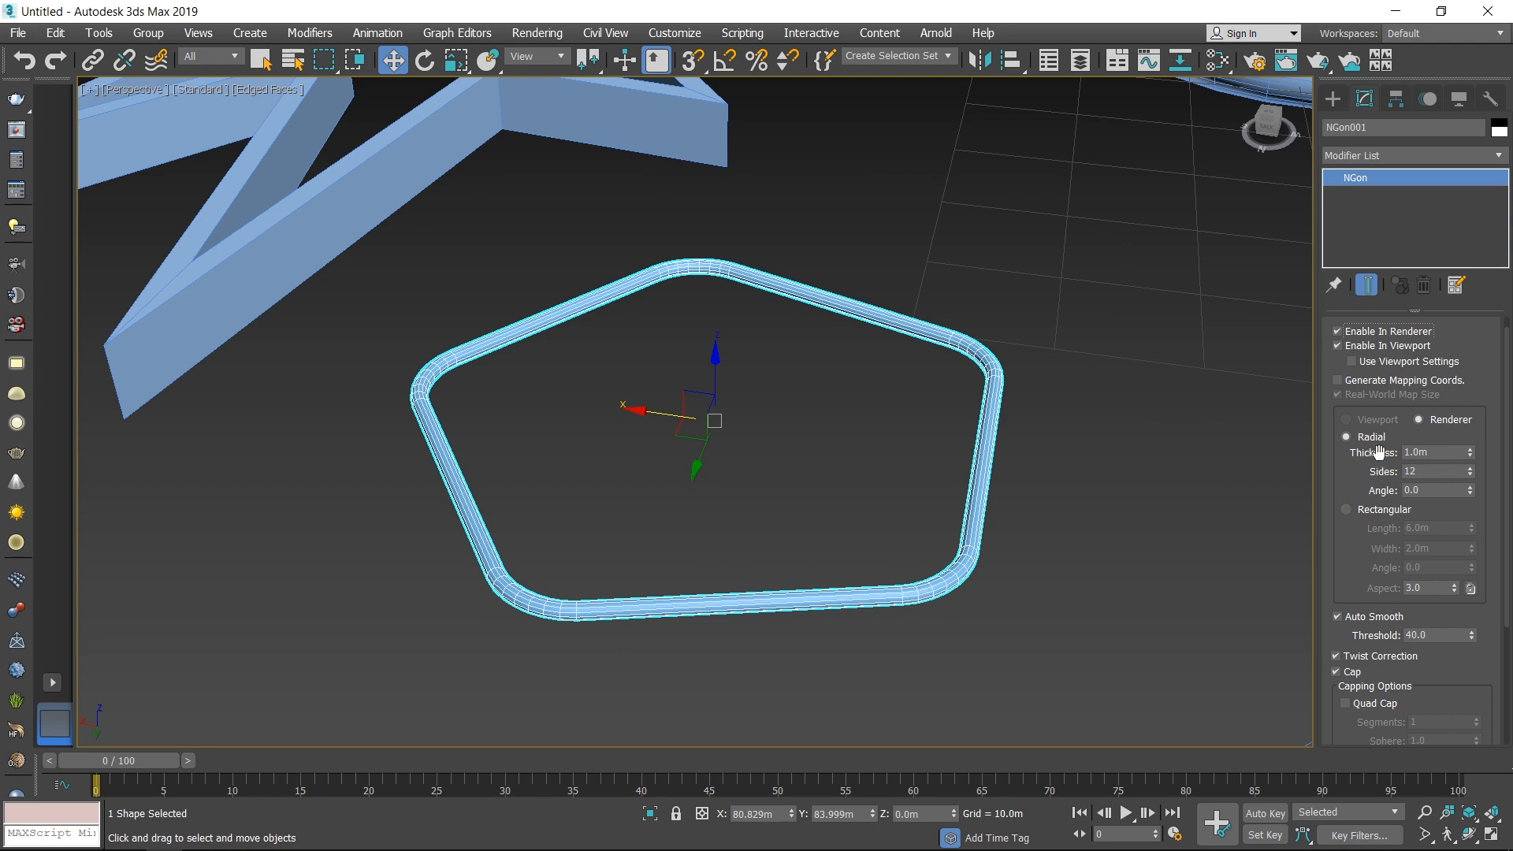
click(1363, 513)
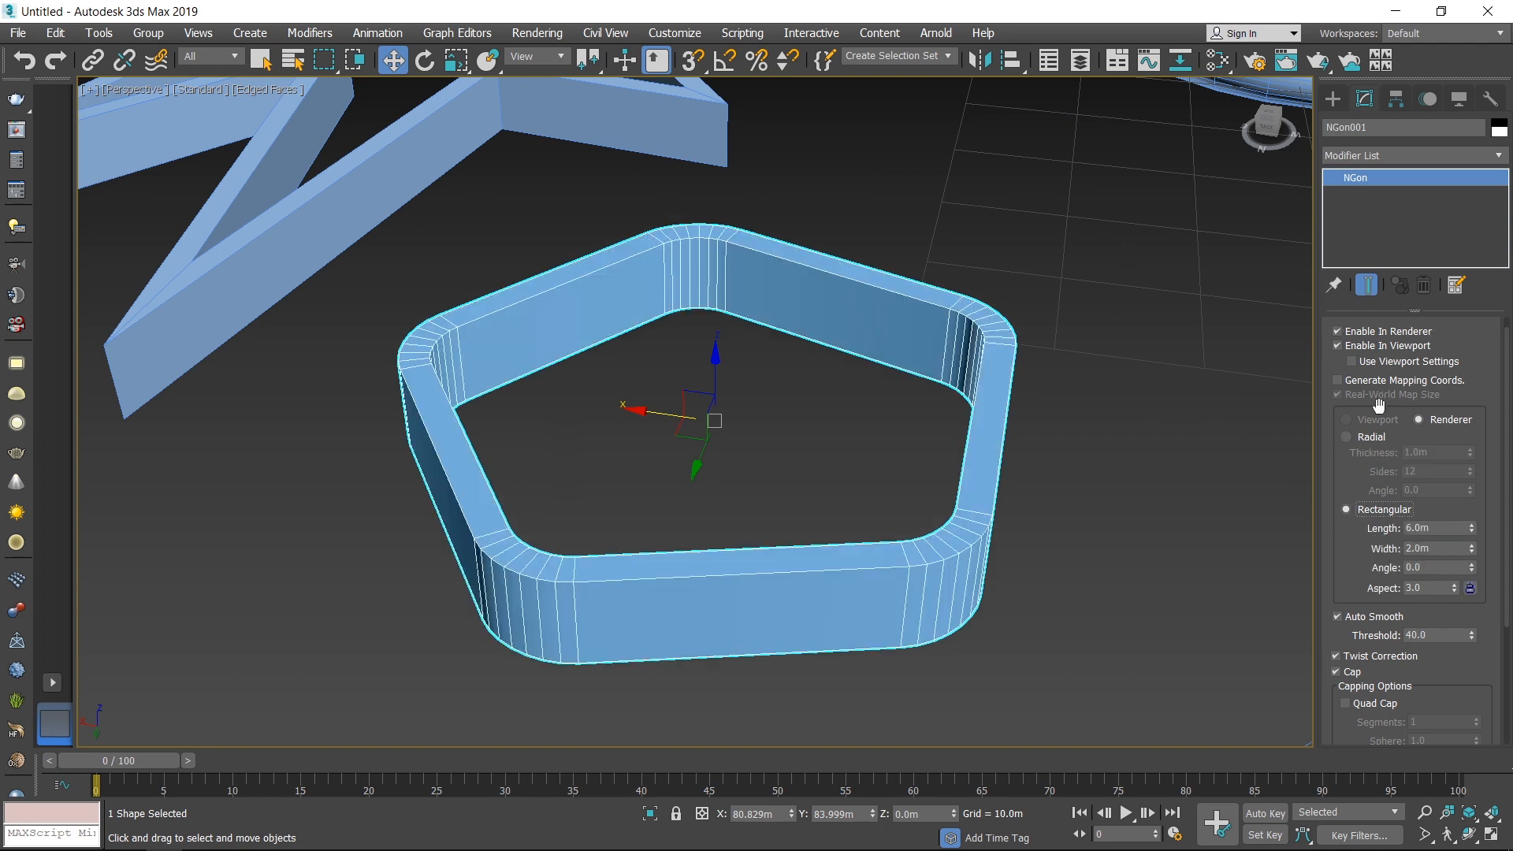
click(1375, 439)
Select the narrow ellipse beside the MAX lettering and enable it in renderer and viewport with a rectangular cross-section
scroll(804, 504, down, 6)
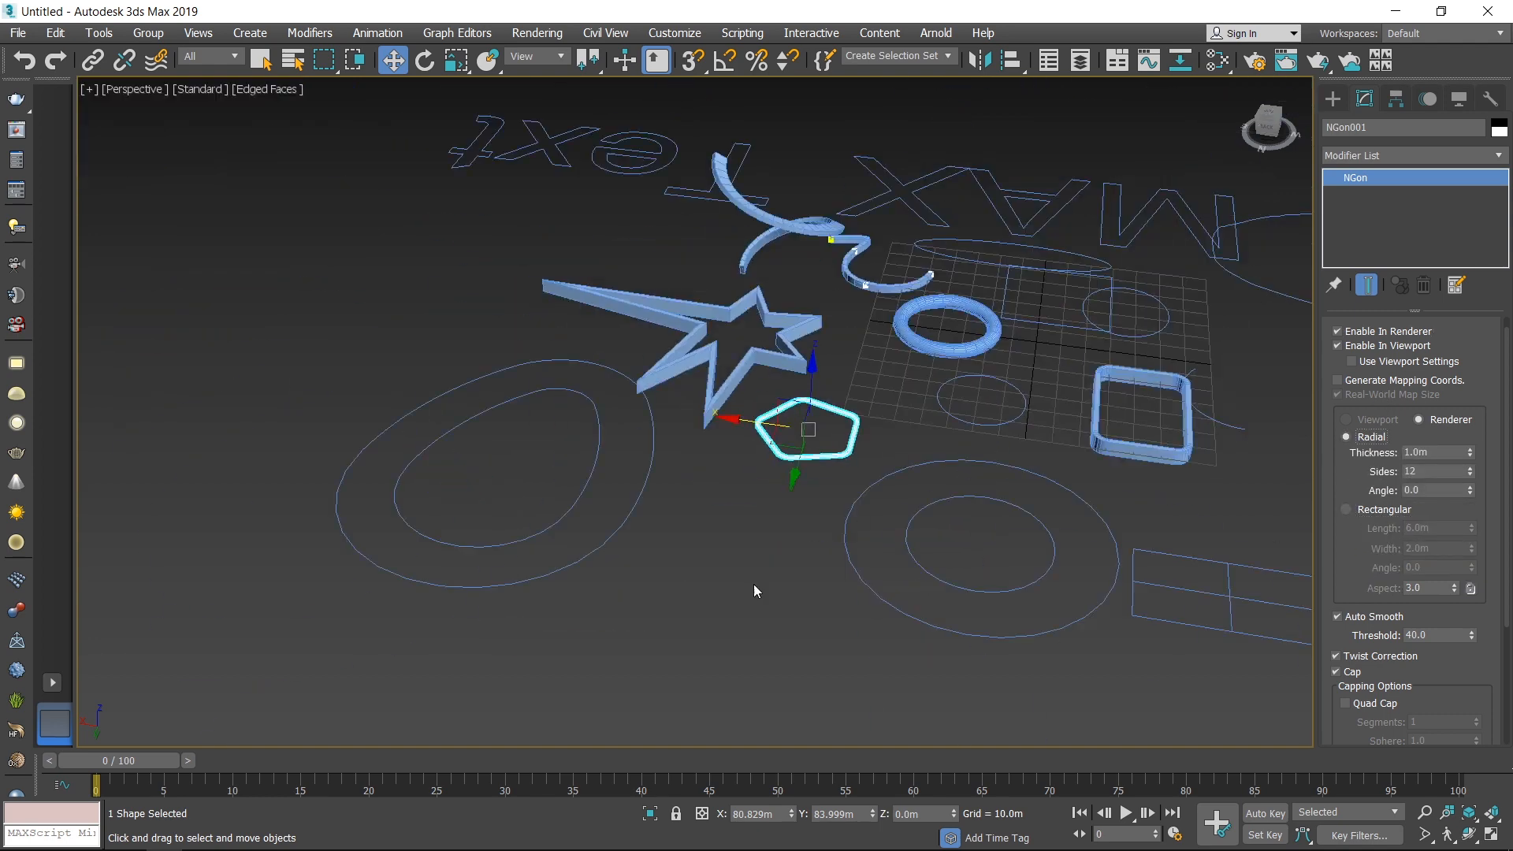
click(753, 590)
scroll(754, 587, up, 3)
alt+middle_drag(836, 583, 733, 548)
scroll(901, 544, down, 2)
scroll(995, 513, down, 2)
middle_drag(1135, 568, 915, 541)
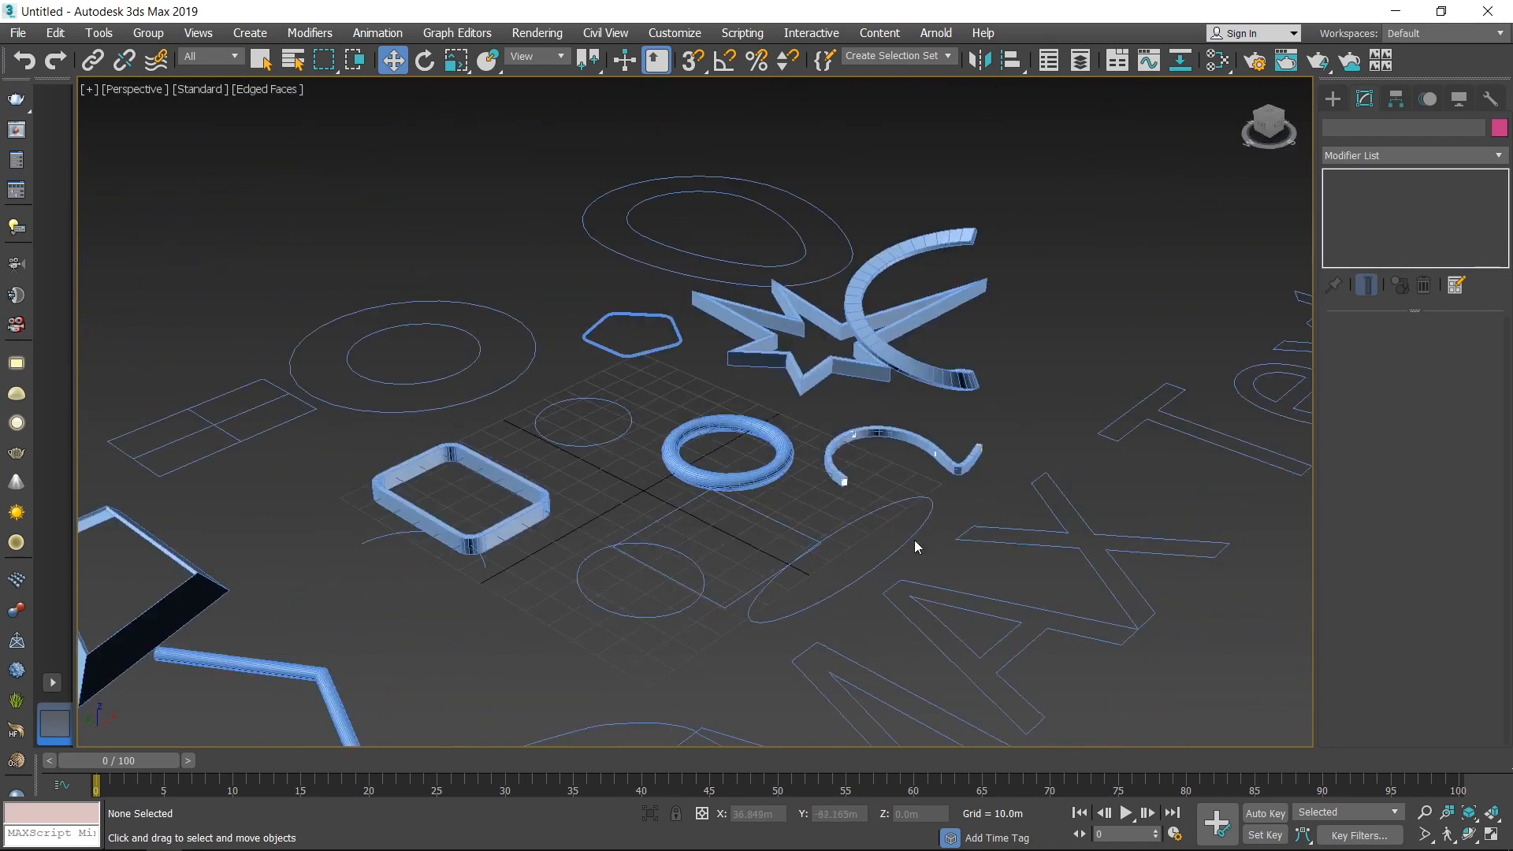
click(914, 539)
click(1337, 361)
click(1338, 347)
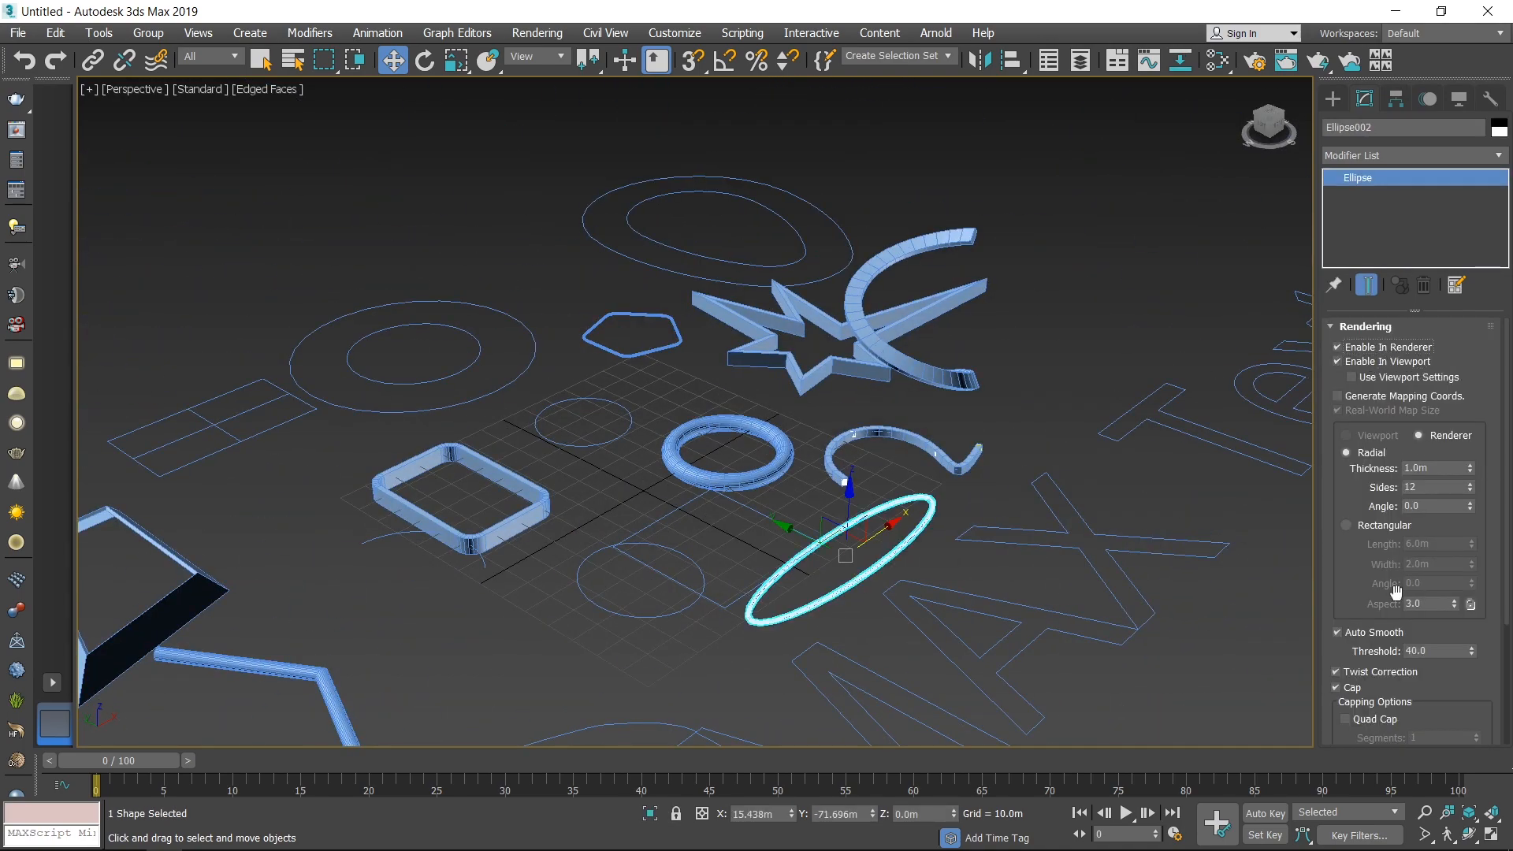
click(1385, 525)
alt+middle_drag(1103, 544, 876, 620)
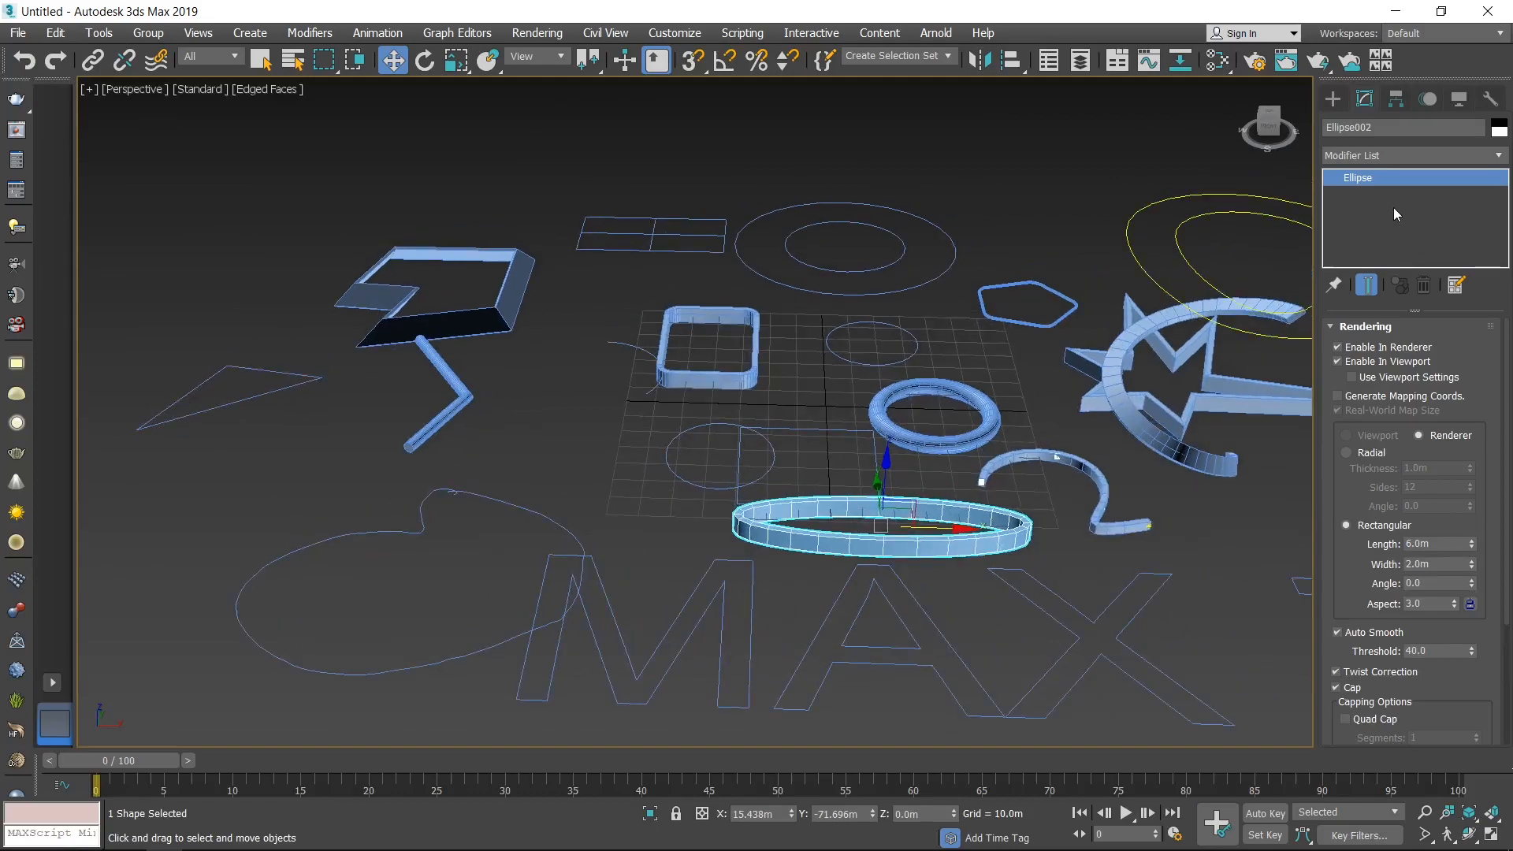
Add an Edit Spline modifier to the renderable ellipse
click(1415, 155)
scroll(1412, 631, down, 2)
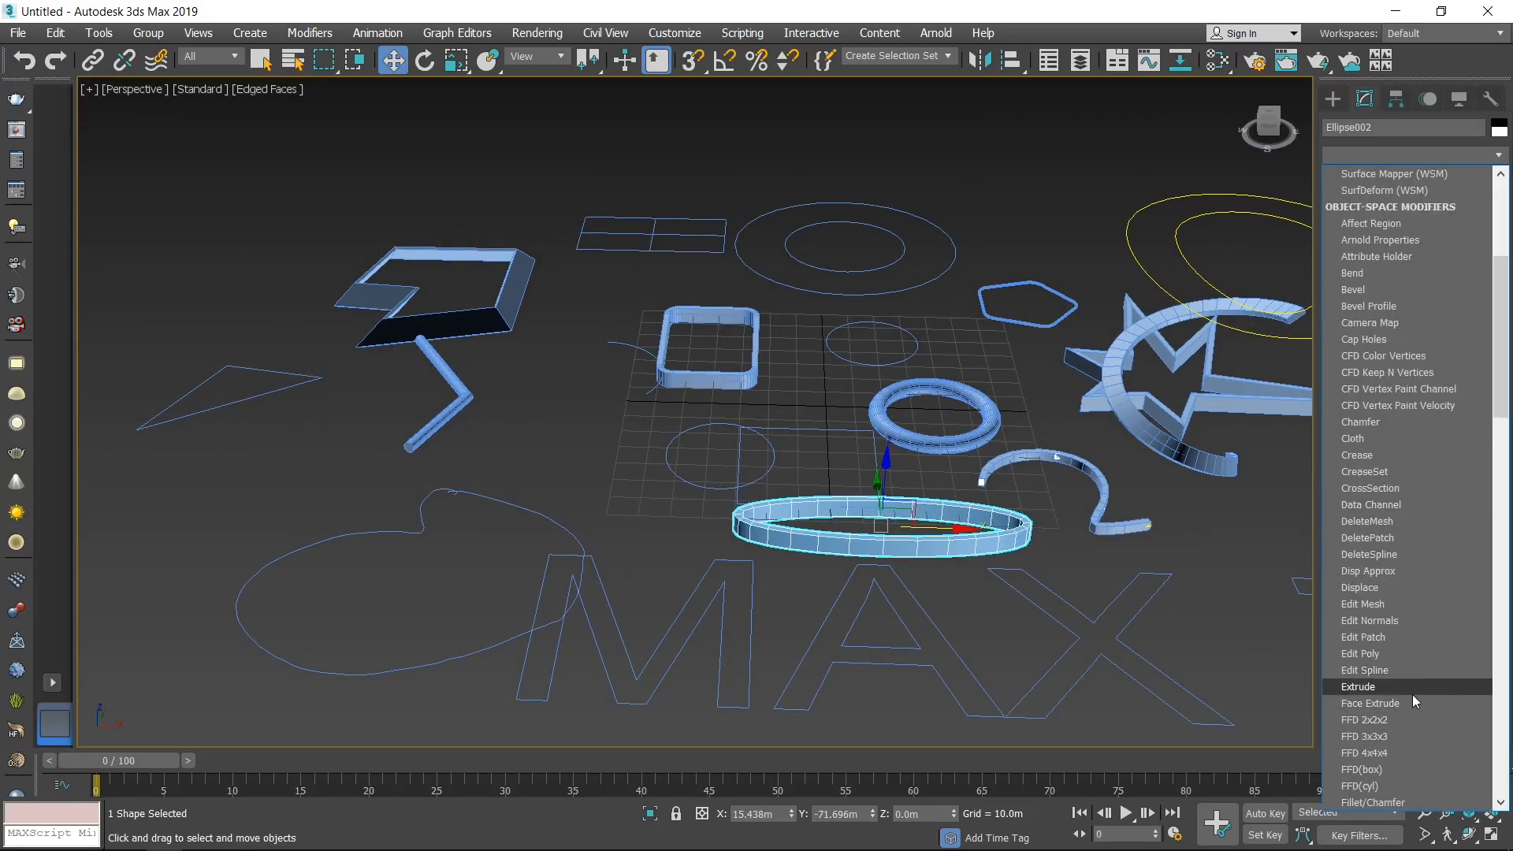
click(1412, 694)
alt+middle_drag(1020, 657, 1112, 630)
click(1330, 328)
scroll(902, 569, up, 3)
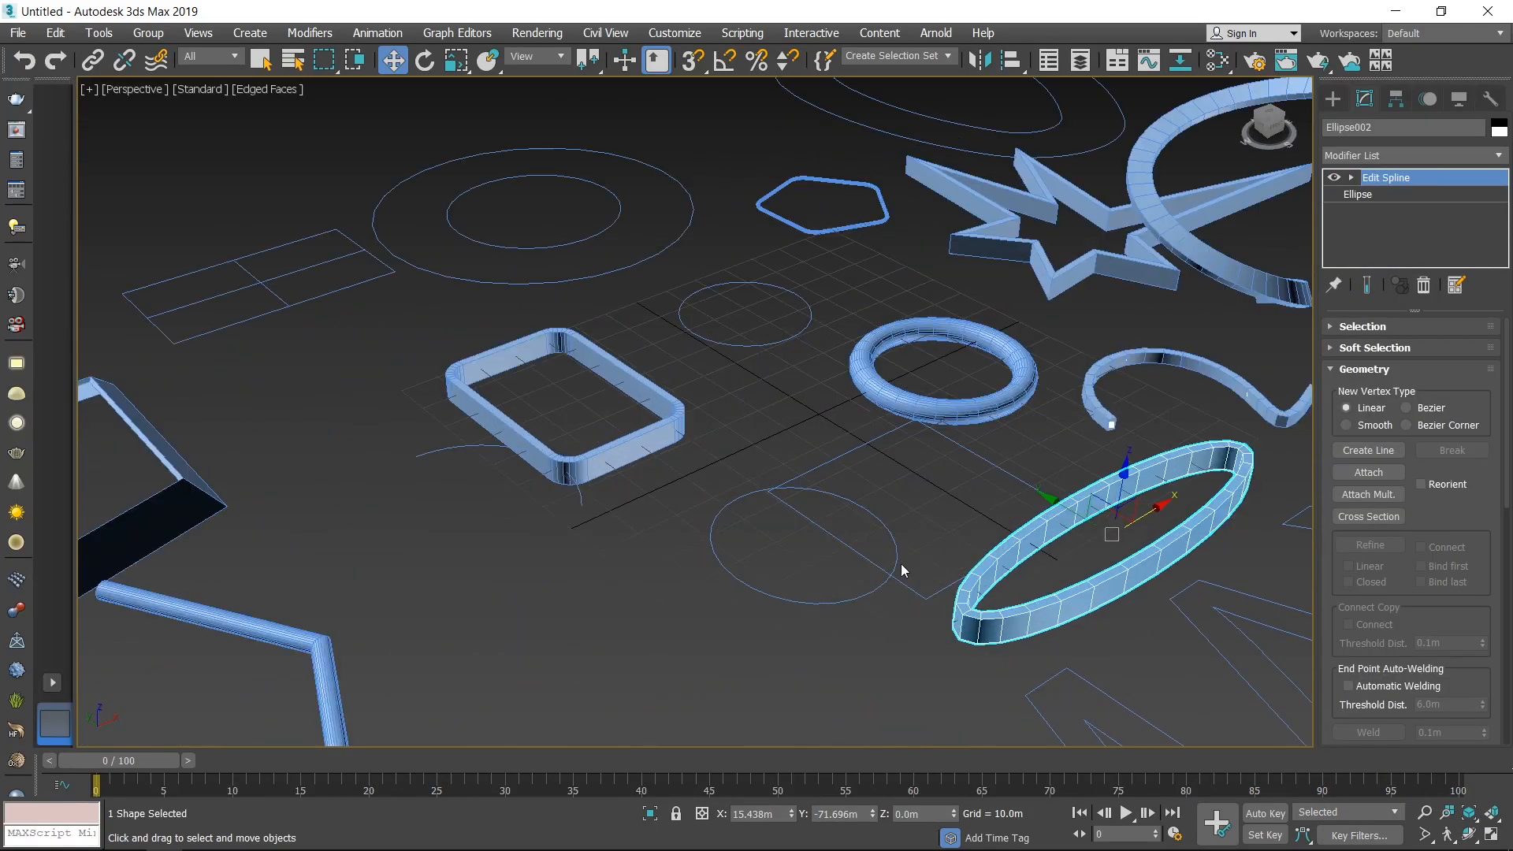
Select the MAX Text spline and show its text parameters
scroll(902, 570, down, 6)
alt+middle_drag(902, 570, 999, 574)
scroll(954, 619, up, 2)
click(946, 599)
scroll(946, 598, down, 3)
click(1003, 588)
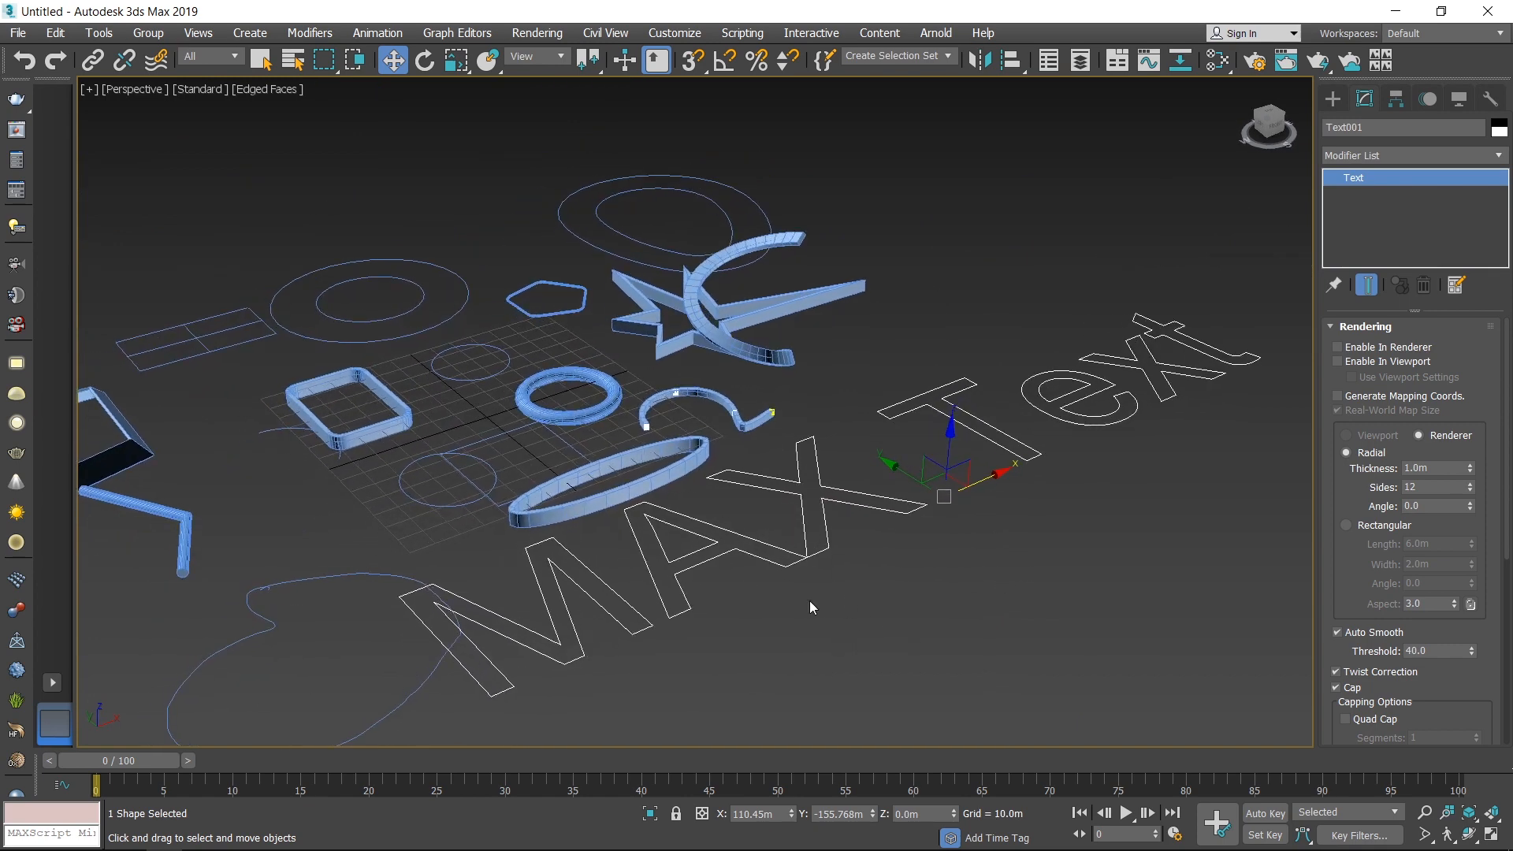
alt+middle_drag(810, 607, 836, 607)
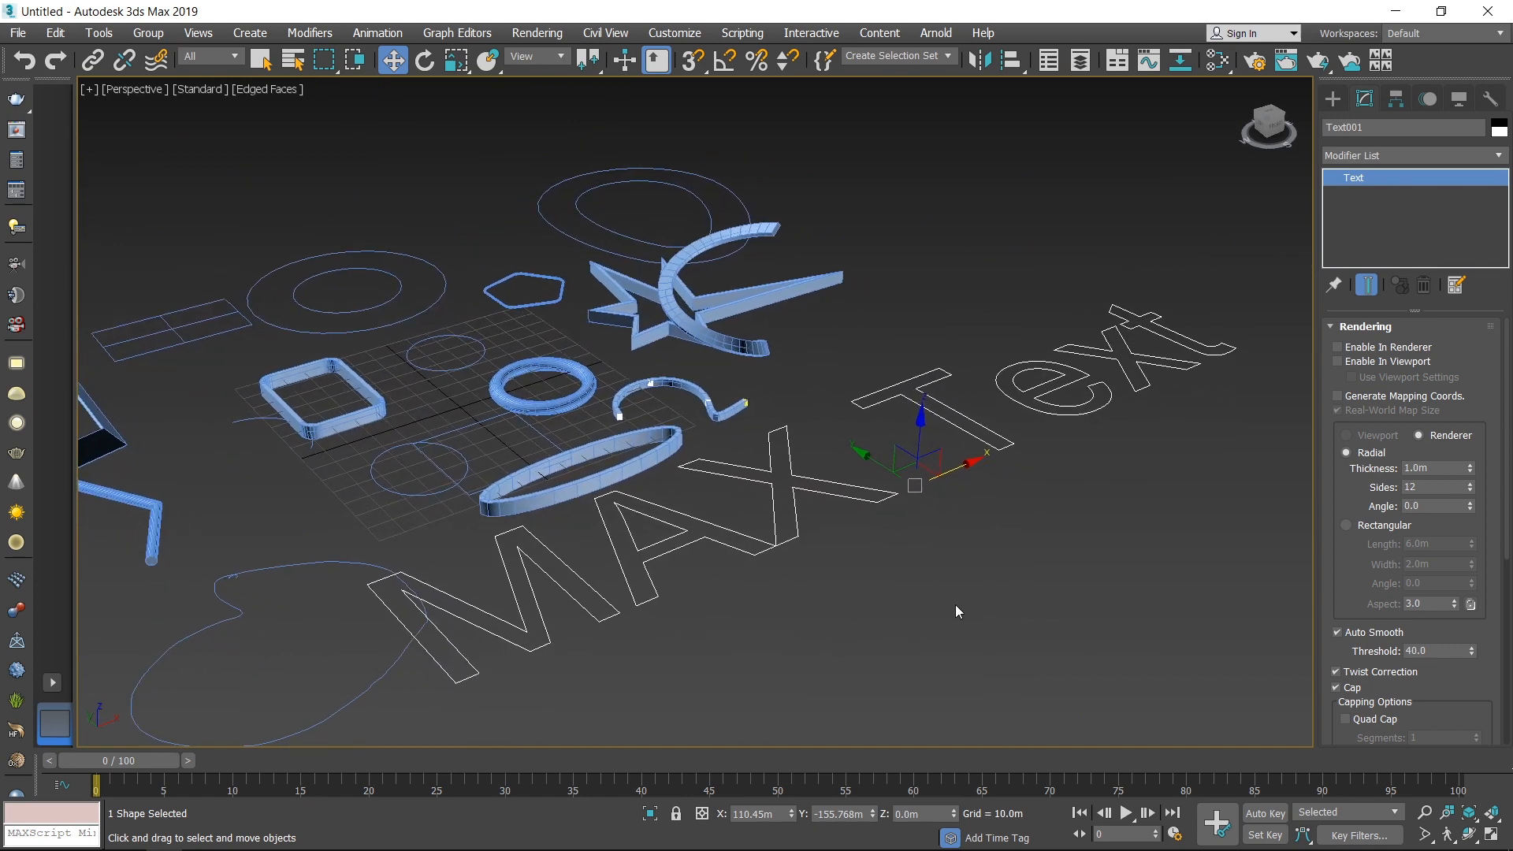
click(1359, 329)
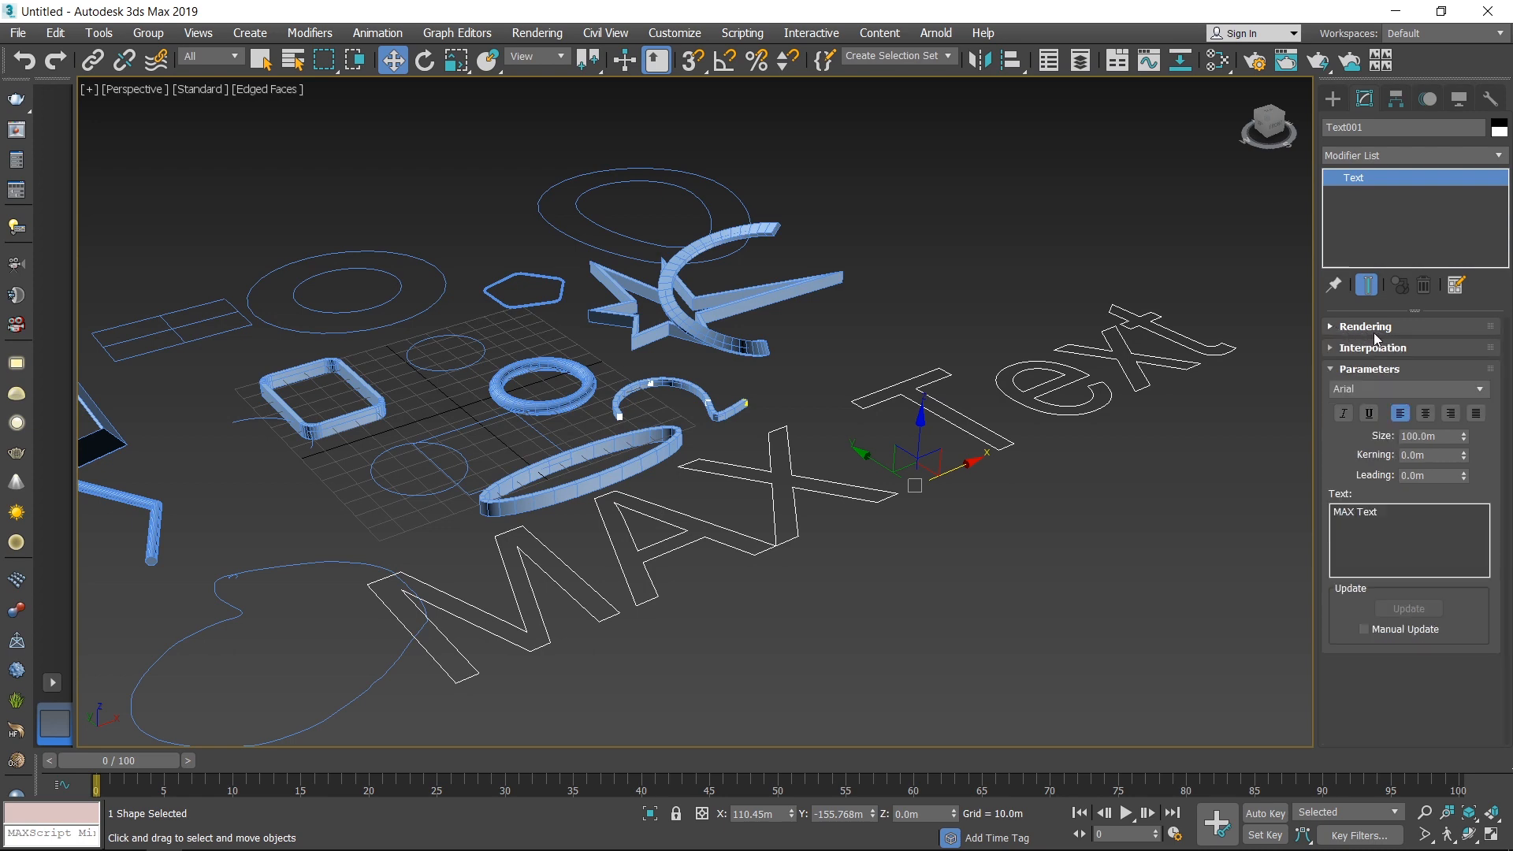
middle_drag(906, 551, 933, 525)
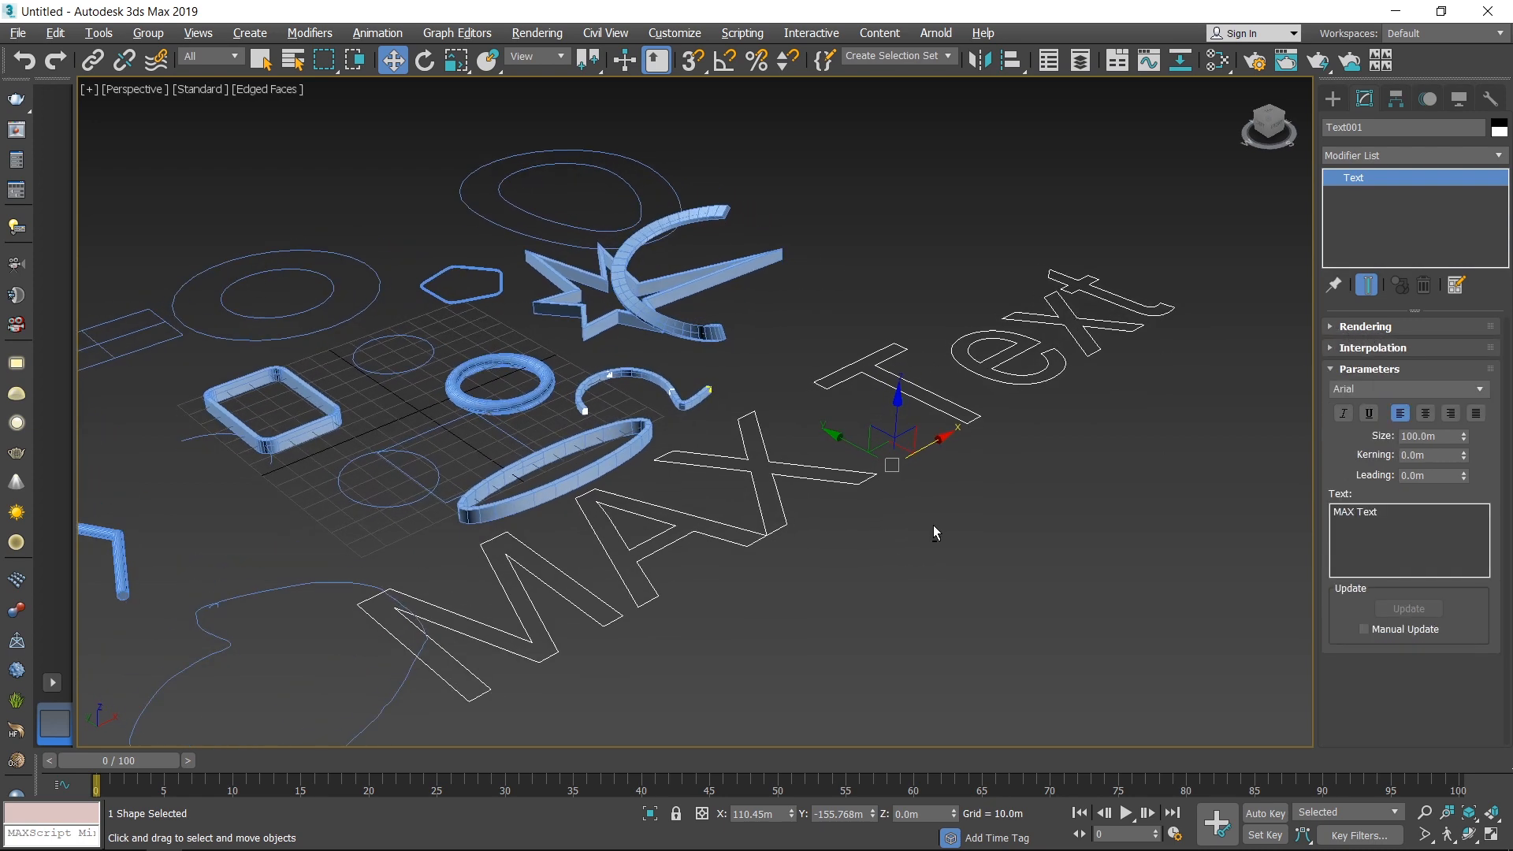
mouse_move(1047, 528)
alt+middle_down()
mouse_move(1025, 523)
mouse_move(1023, 560)
mouse_move(1042, 531)
alt+middle_up()
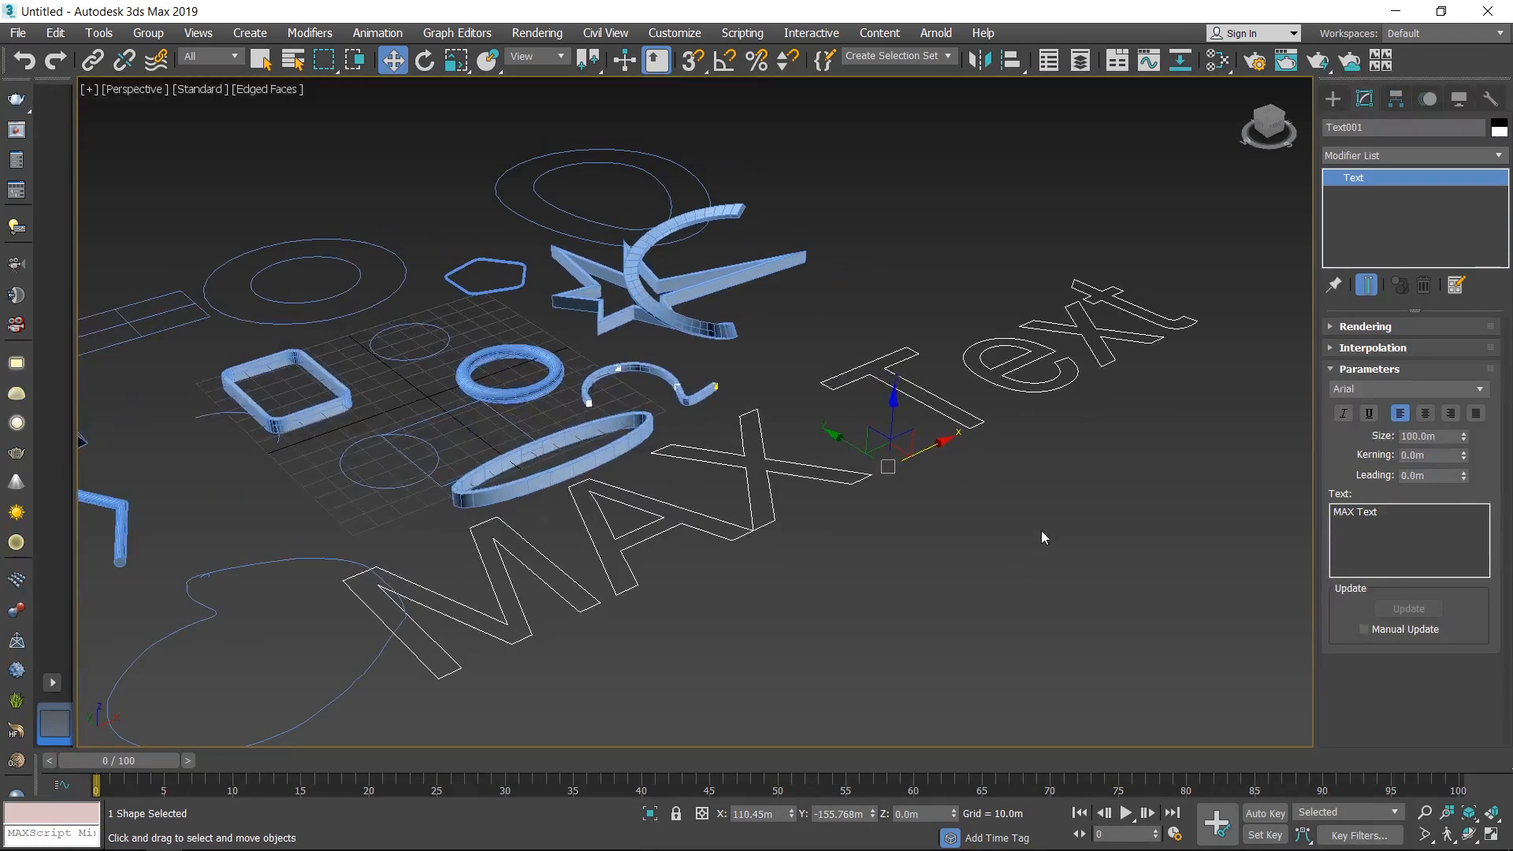
Add an Extrude modifier to the MAX Text spline
click(1504, 160)
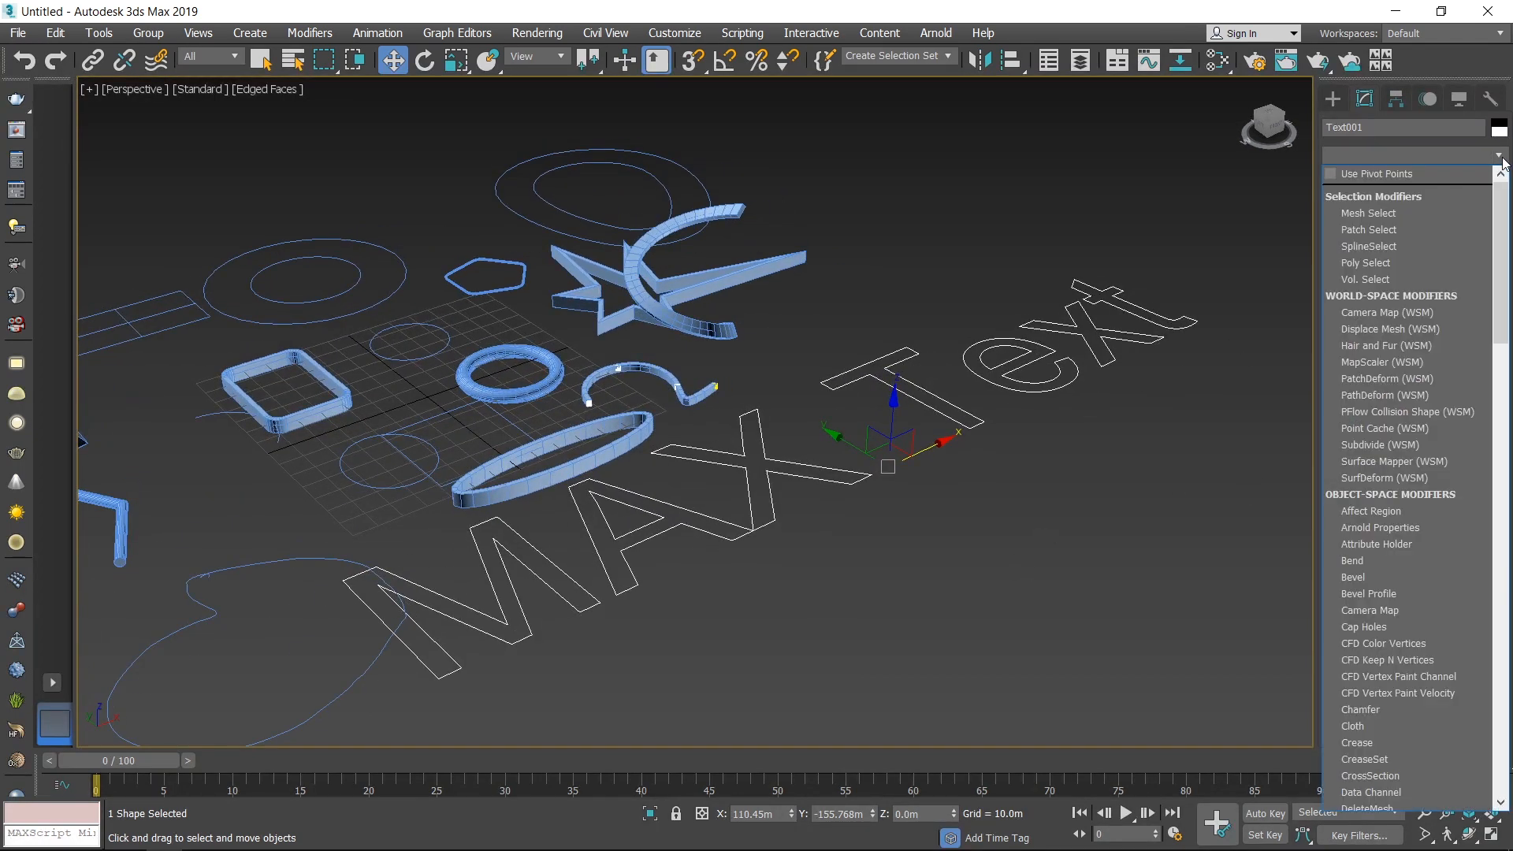
scroll(1402, 386, down, 4)
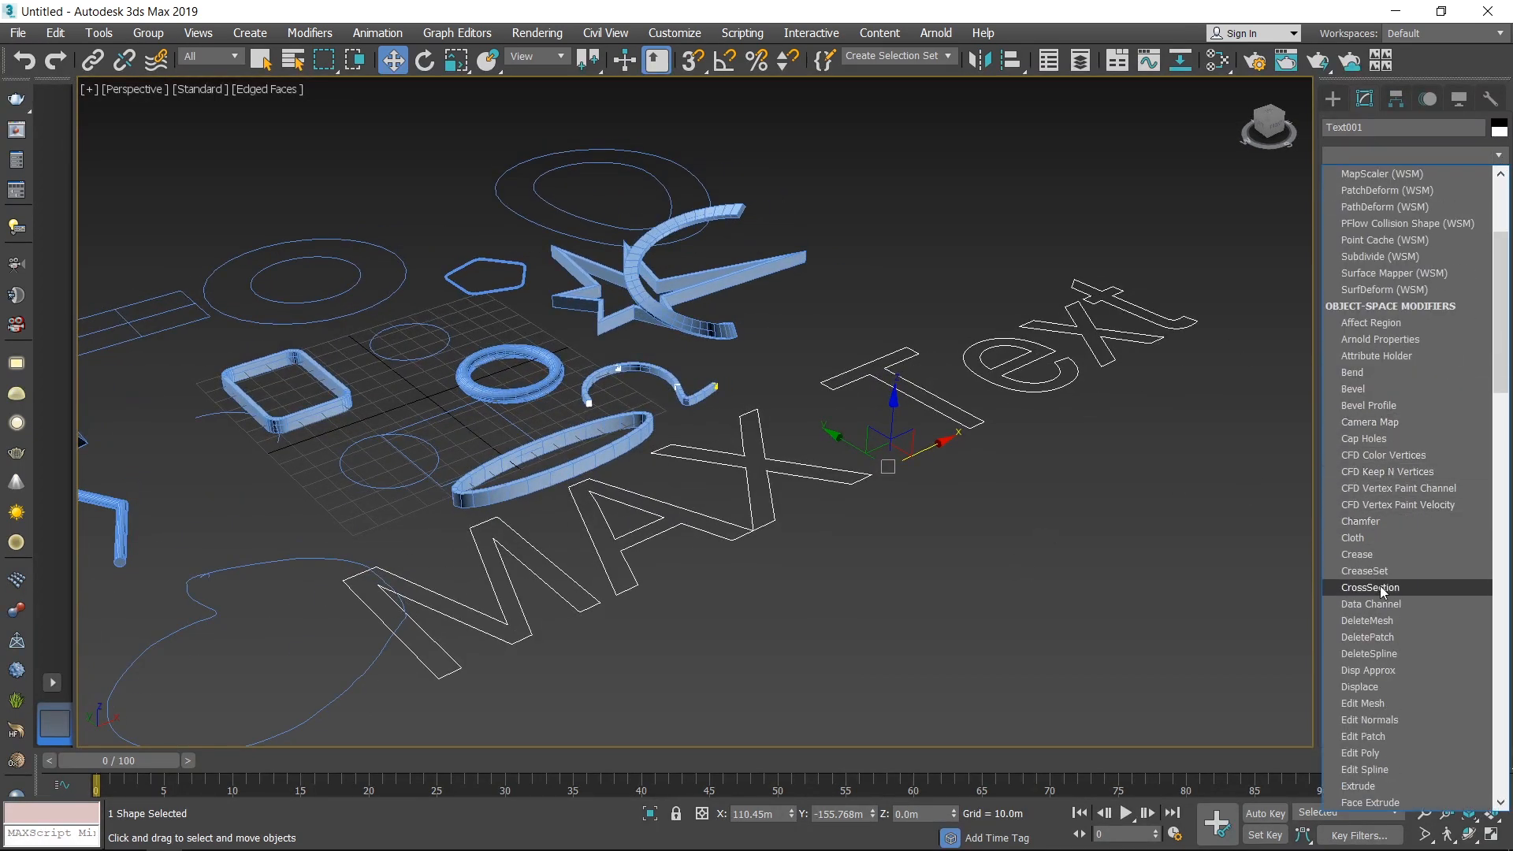
scroll(1380, 587, down, 1)
scroll(1383, 631, down, 2)
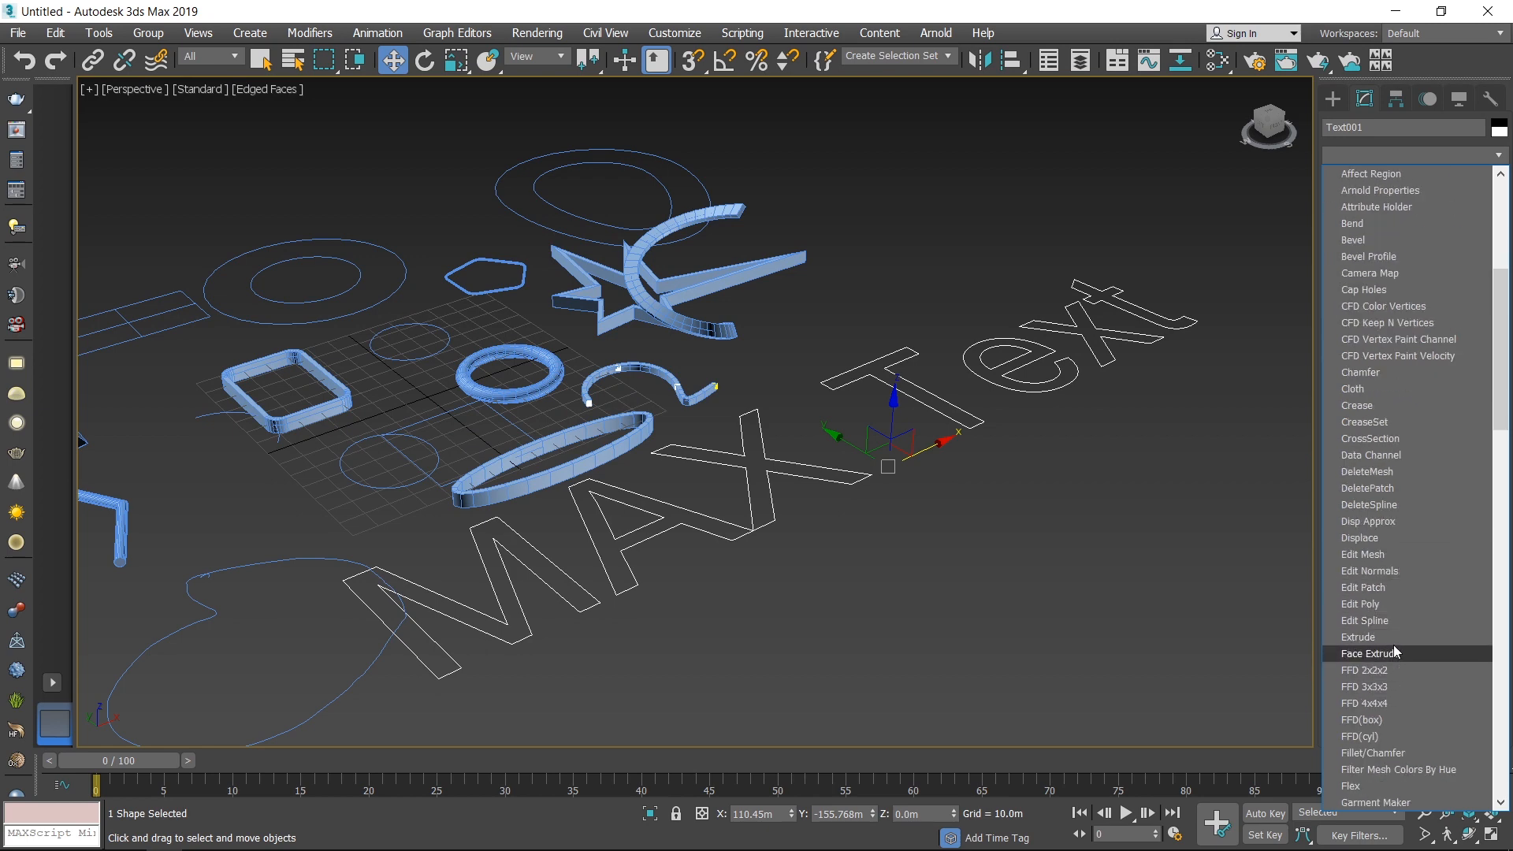
click(1394, 641)
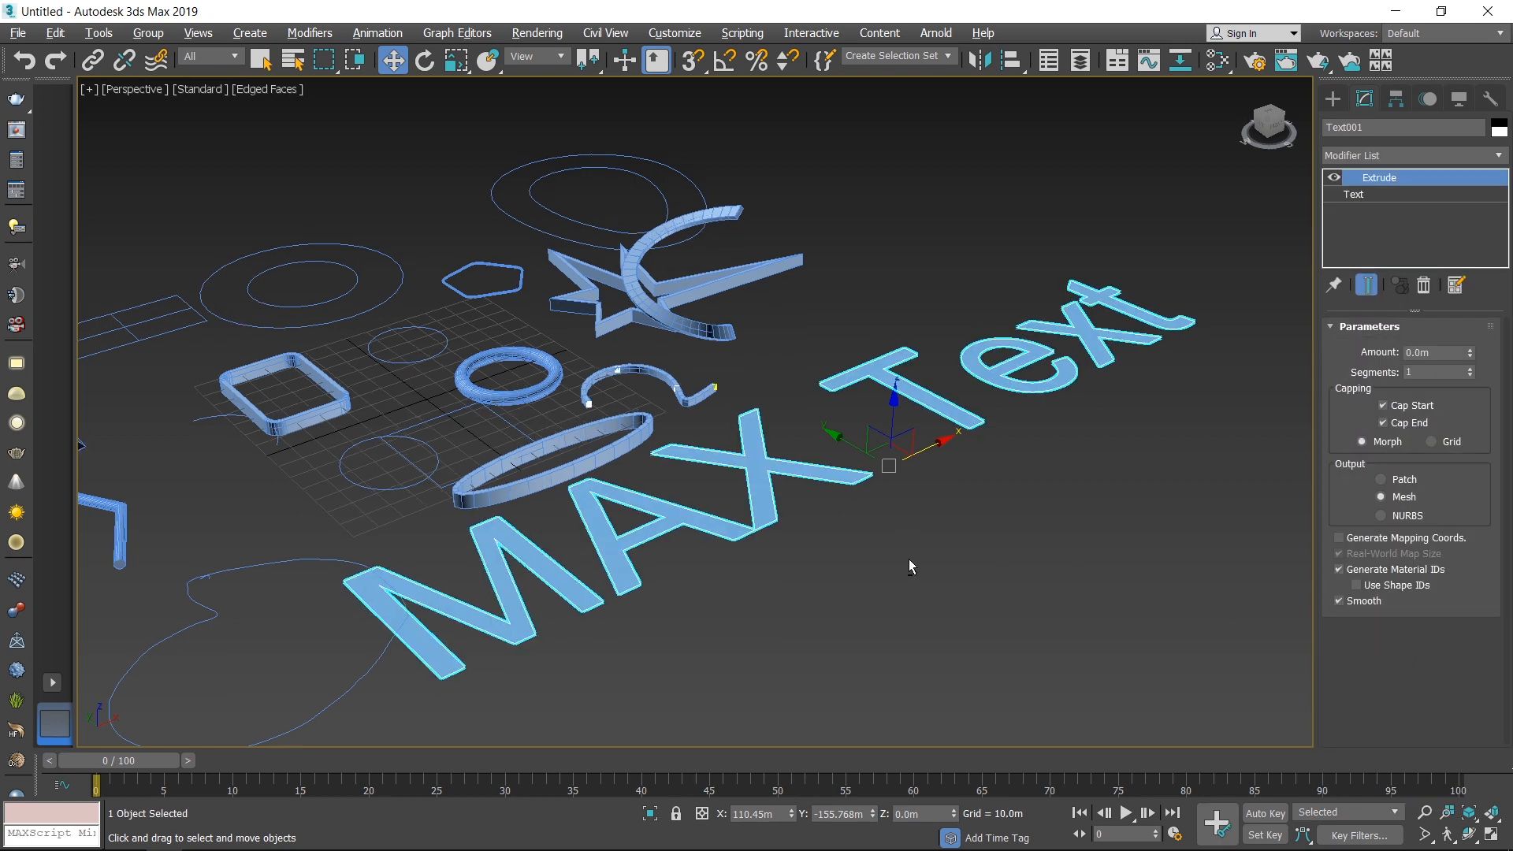
Set the Extrude amount of the MAX Text to 27.0 m
scroll(899, 552, up, 3)
scroll(799, 519, down, 1)
alt+middle_drag(874, 513, 923, 495)
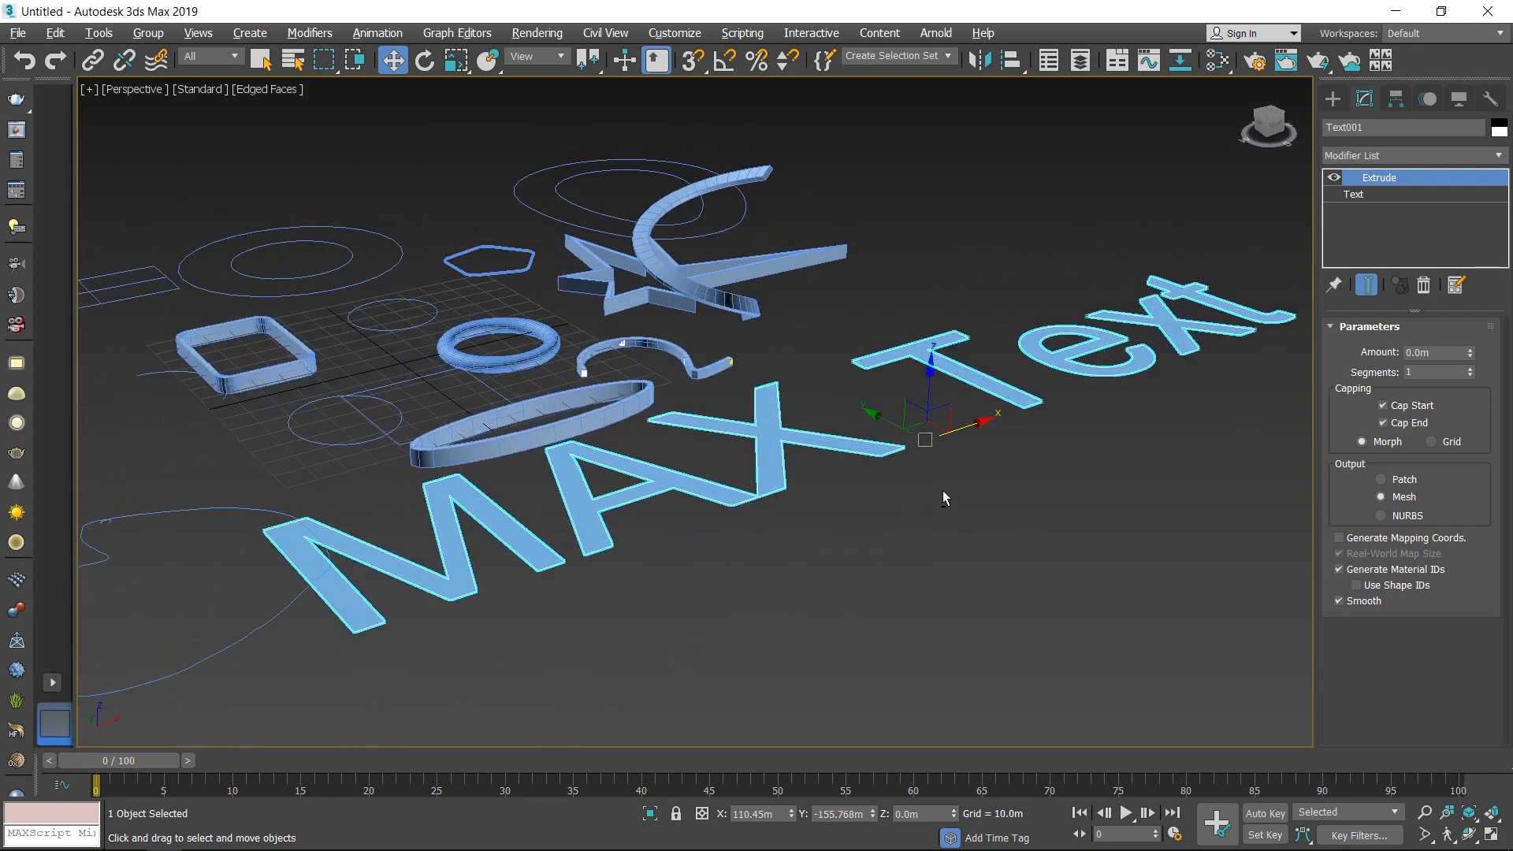
scroll(904, 487, up, 3)
scroll(914, 482, down, 3)
scroll(919, 479, up, 1)
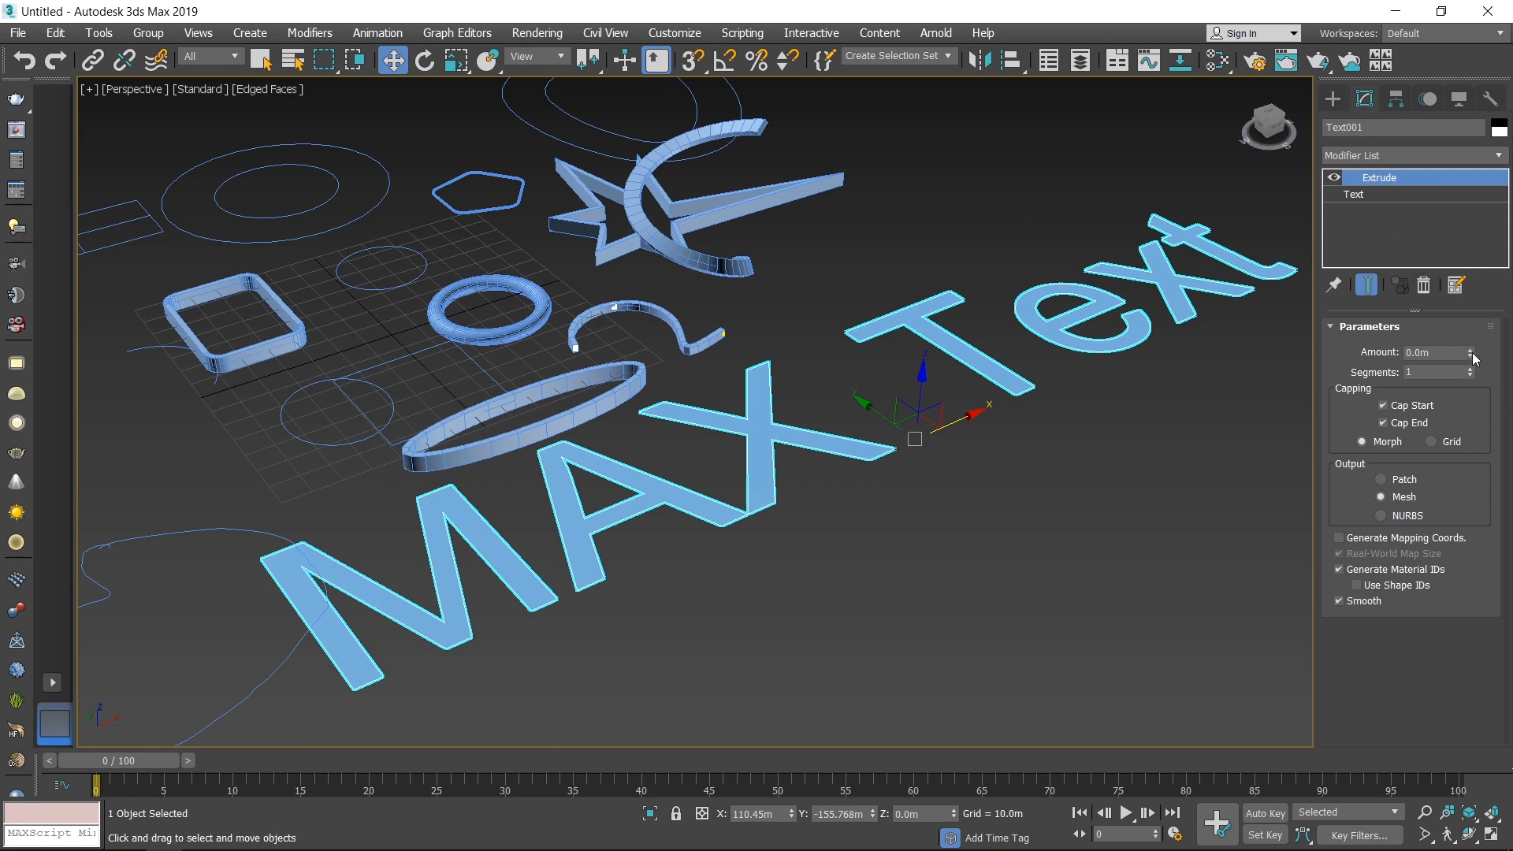
drag(1470, 356, 1476, 310)
Select the plain donut spline and give it an Extrude modifier to form a thick ring
scroll(1061, 460, down, 3)
alt+middle_drag(1061, 460, 903, 526)
alt+middle_drag(746, 549, 789, 545)
middle_drag(885, 449, 694, 532)
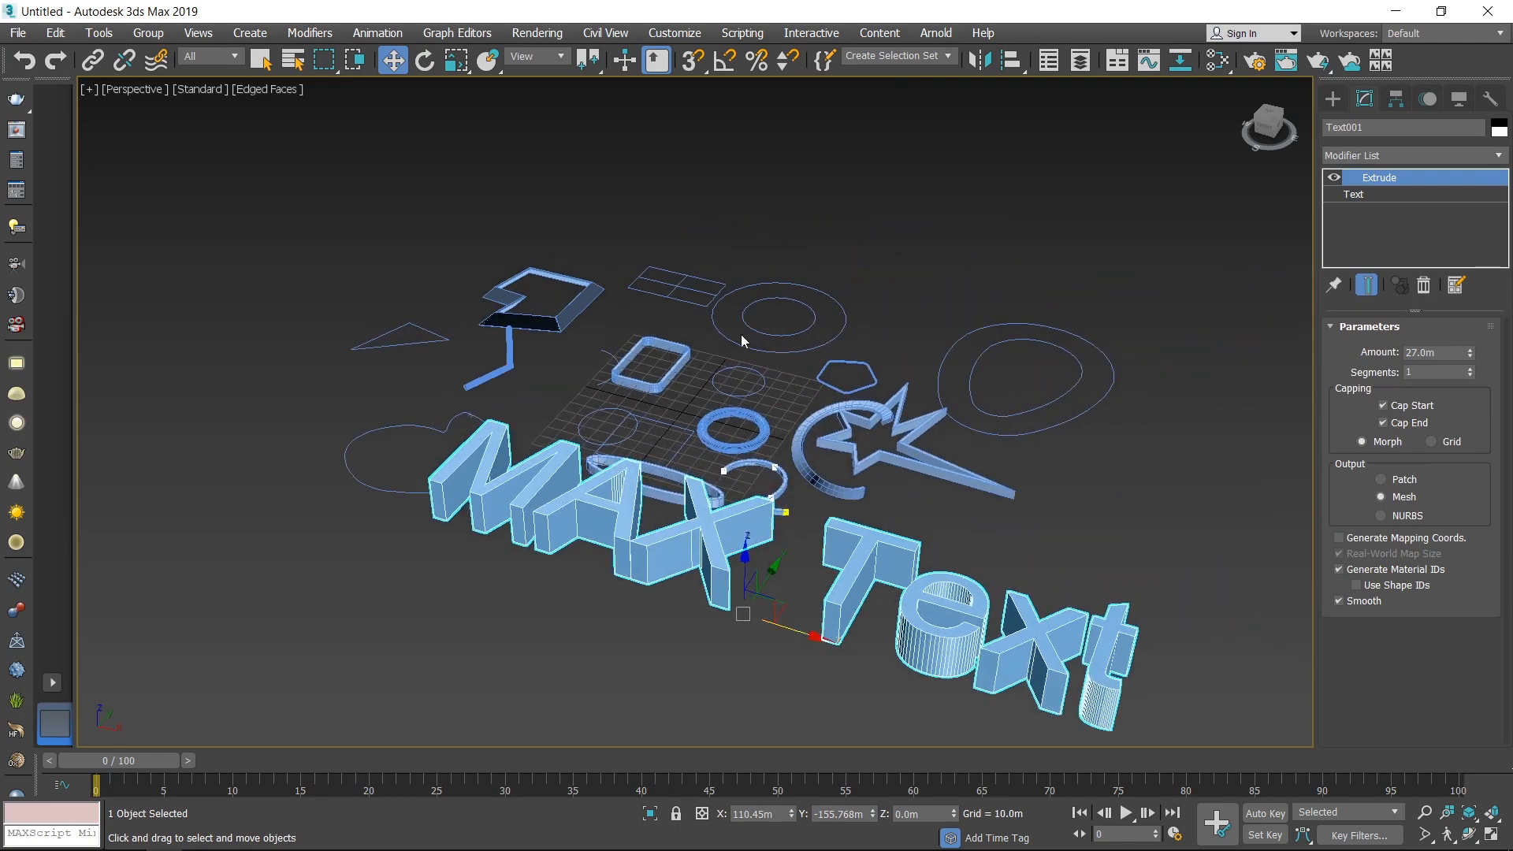
scroll(743, 339, up, 3)
click(815, 360)
middle_drag(952, 342, 919, 362)
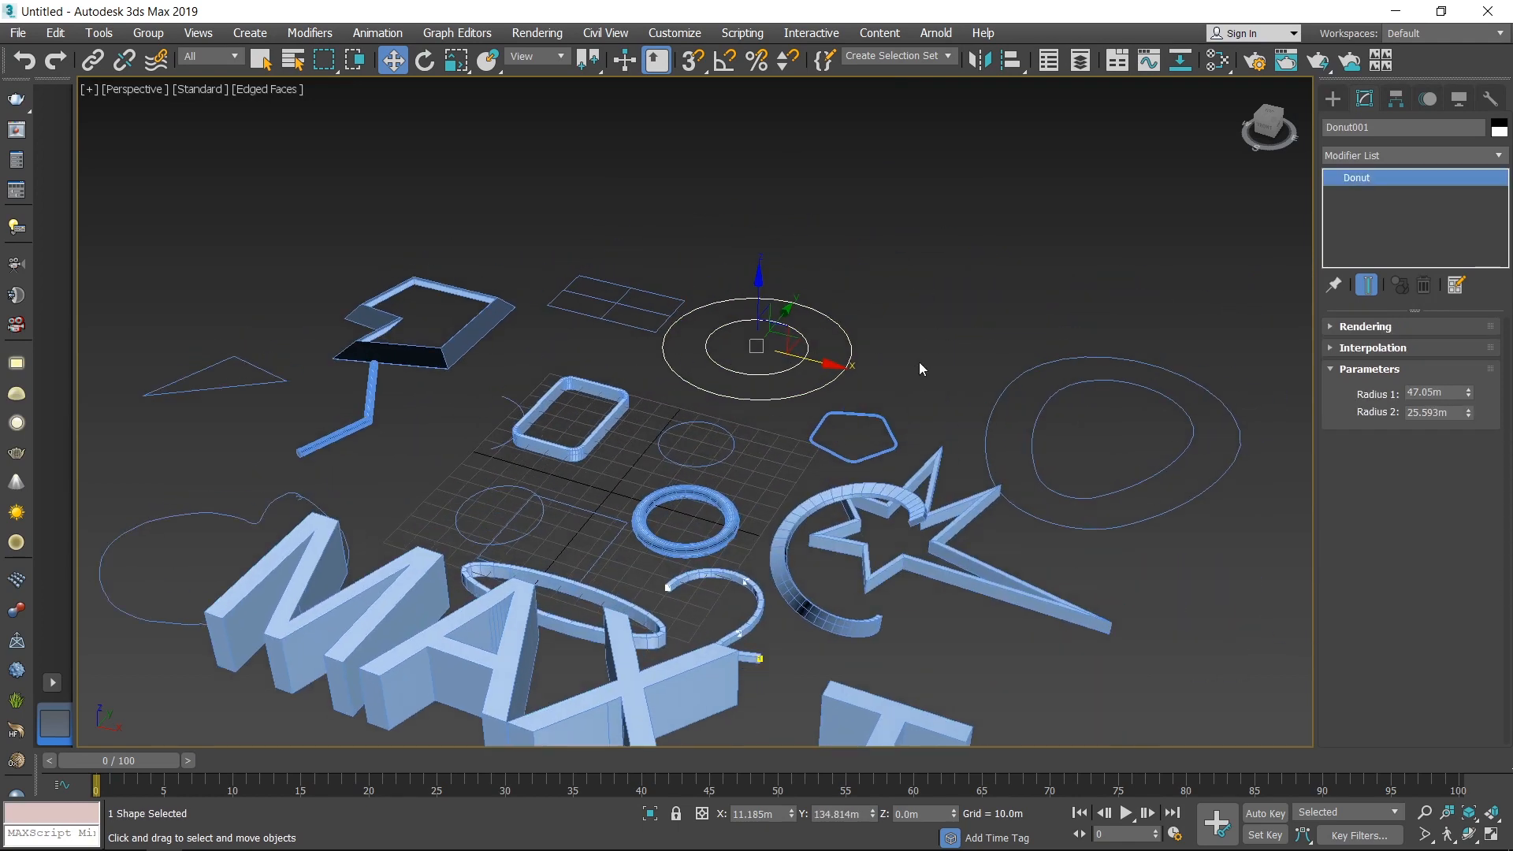
click(1498, 156)
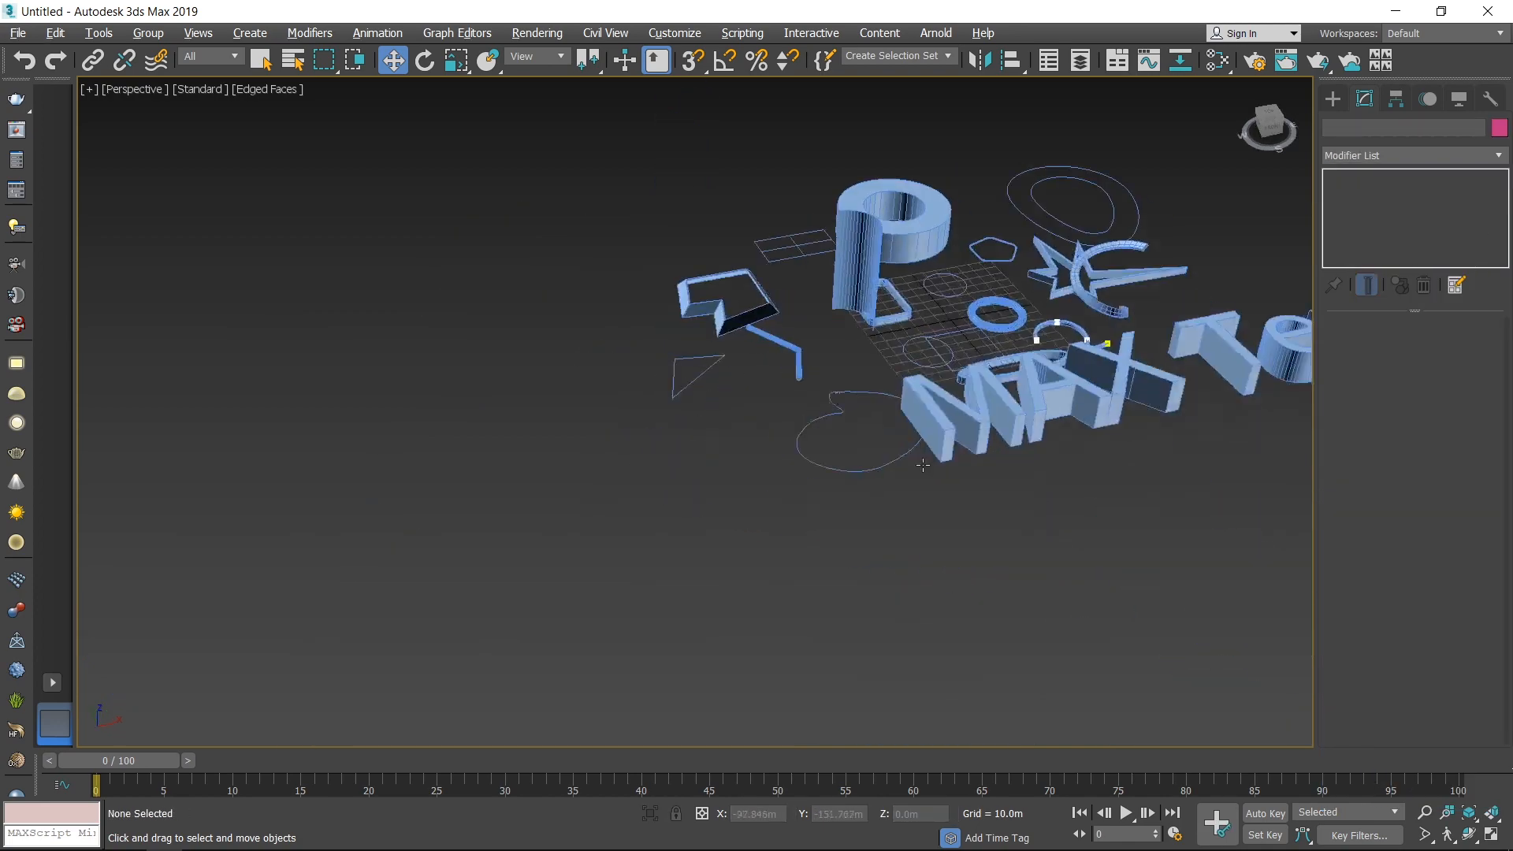
Select the plain circle next to the extruded donut and extrude it into a tall cylinder
scroll(923, 465, up, 8)
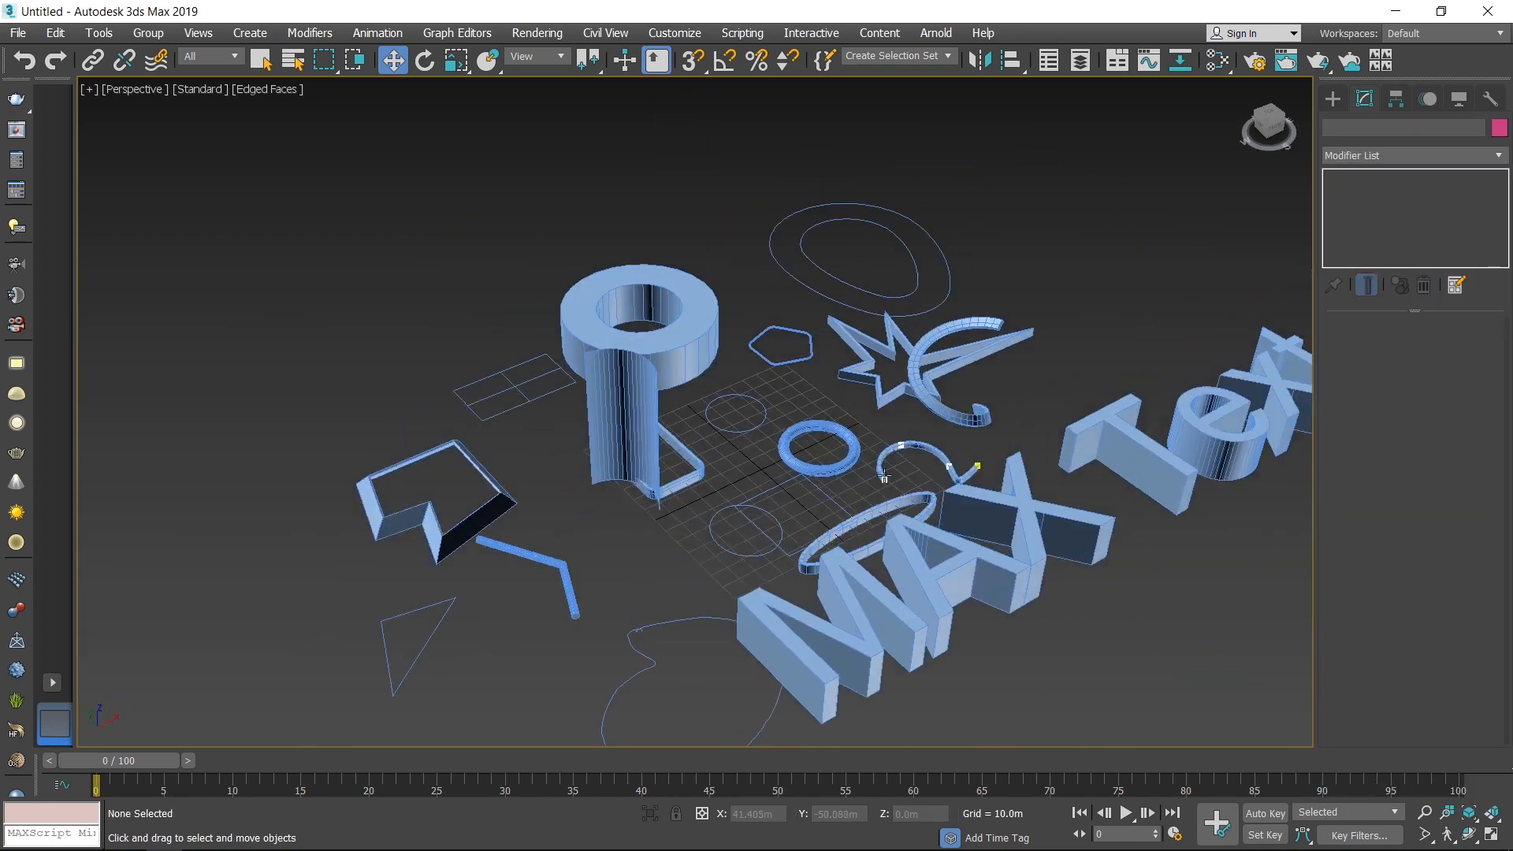
click(684, 419)
click(1499, 155)
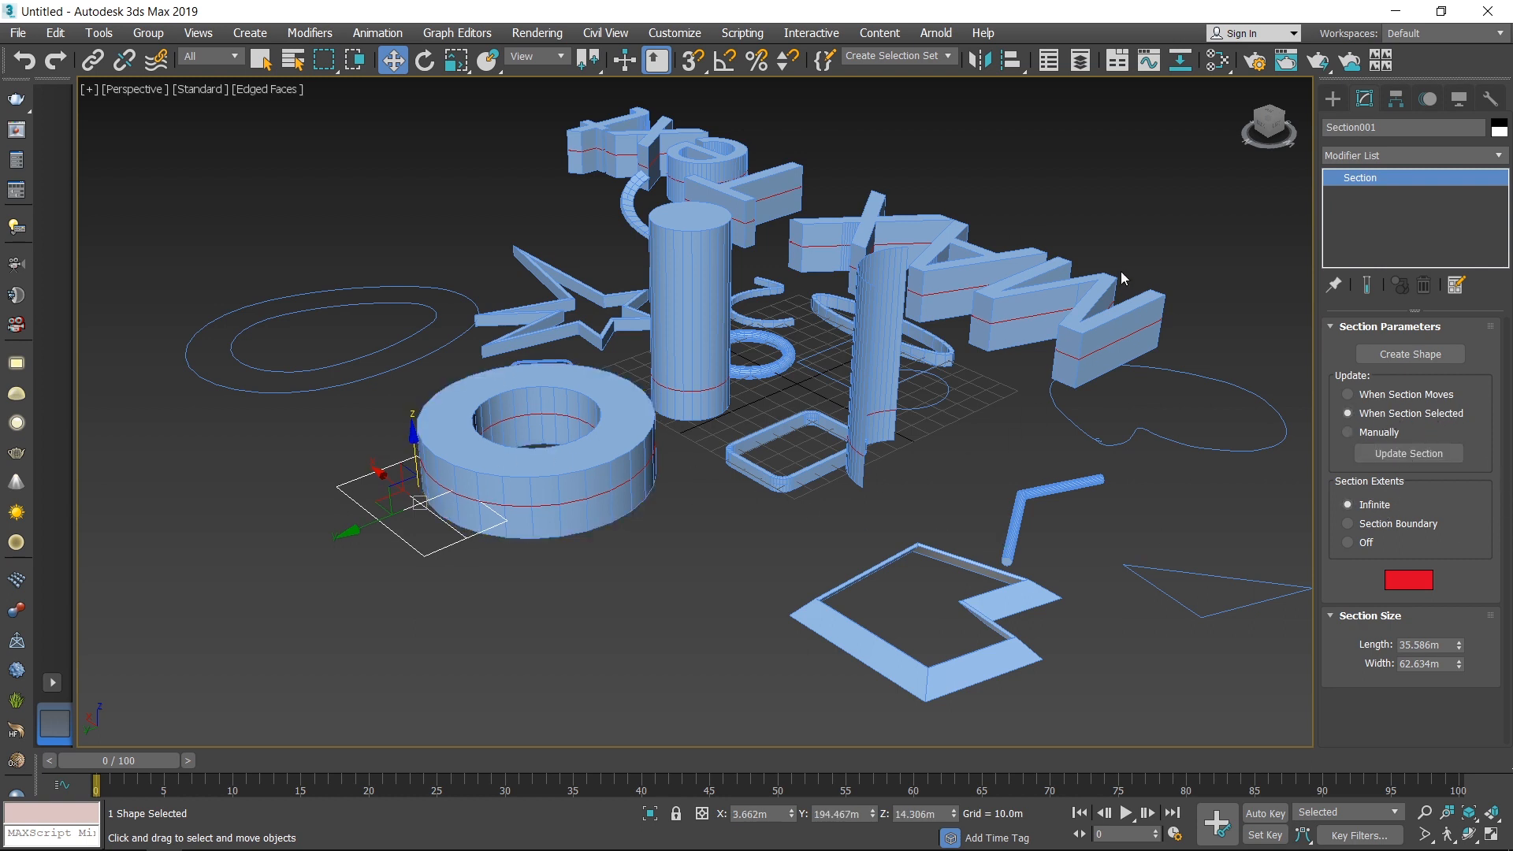
Move the Section shape up and away from the objects to about X -120.4 m, Y -221.2 m, Z 87.1 m
middle_drag(719, 537, 671, 544)
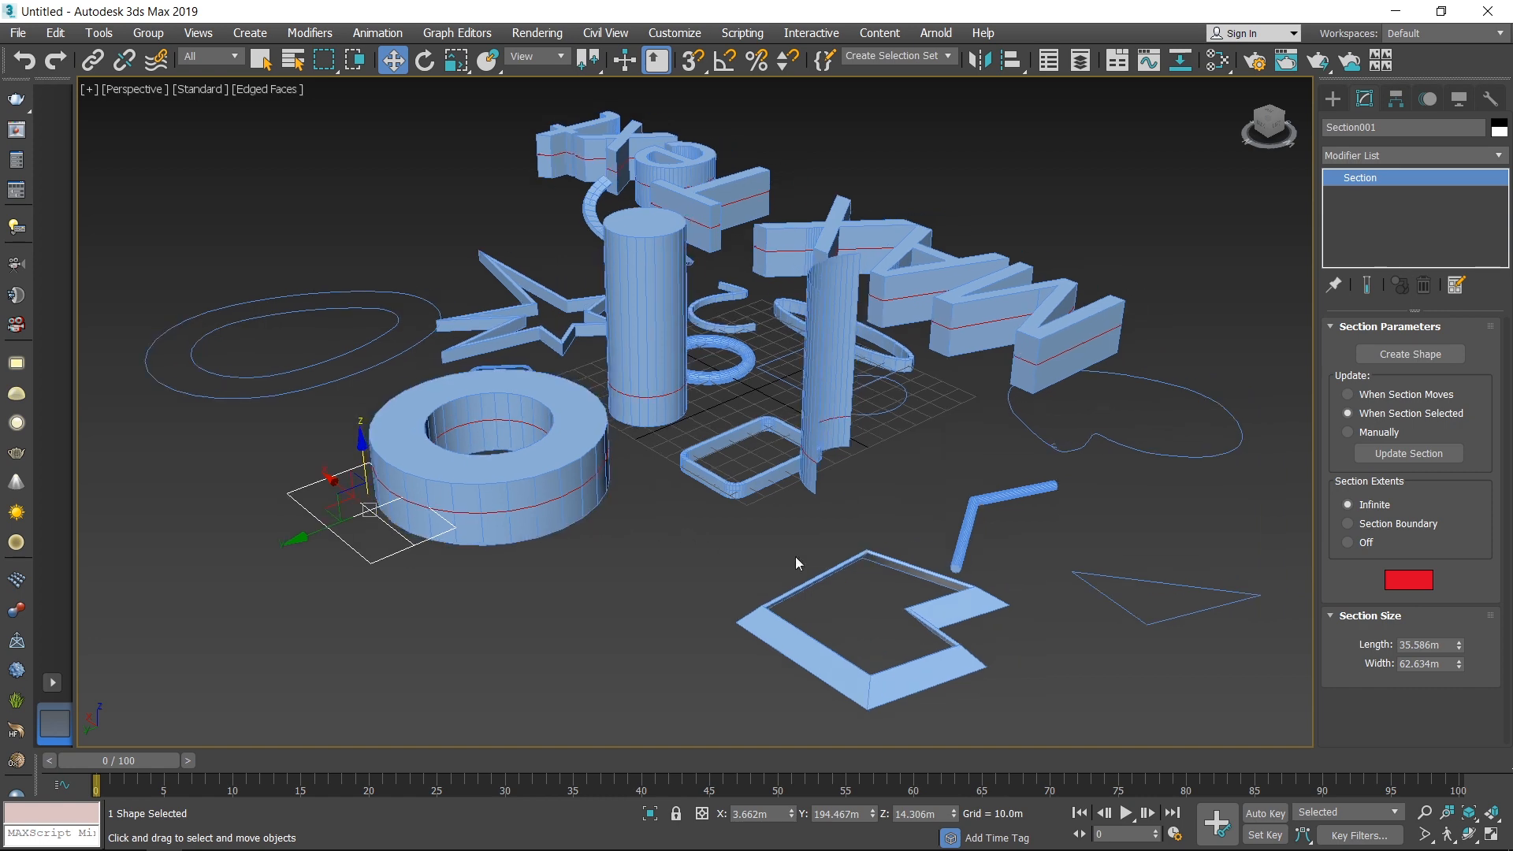
middle_drag(567, 522, 743, 496)
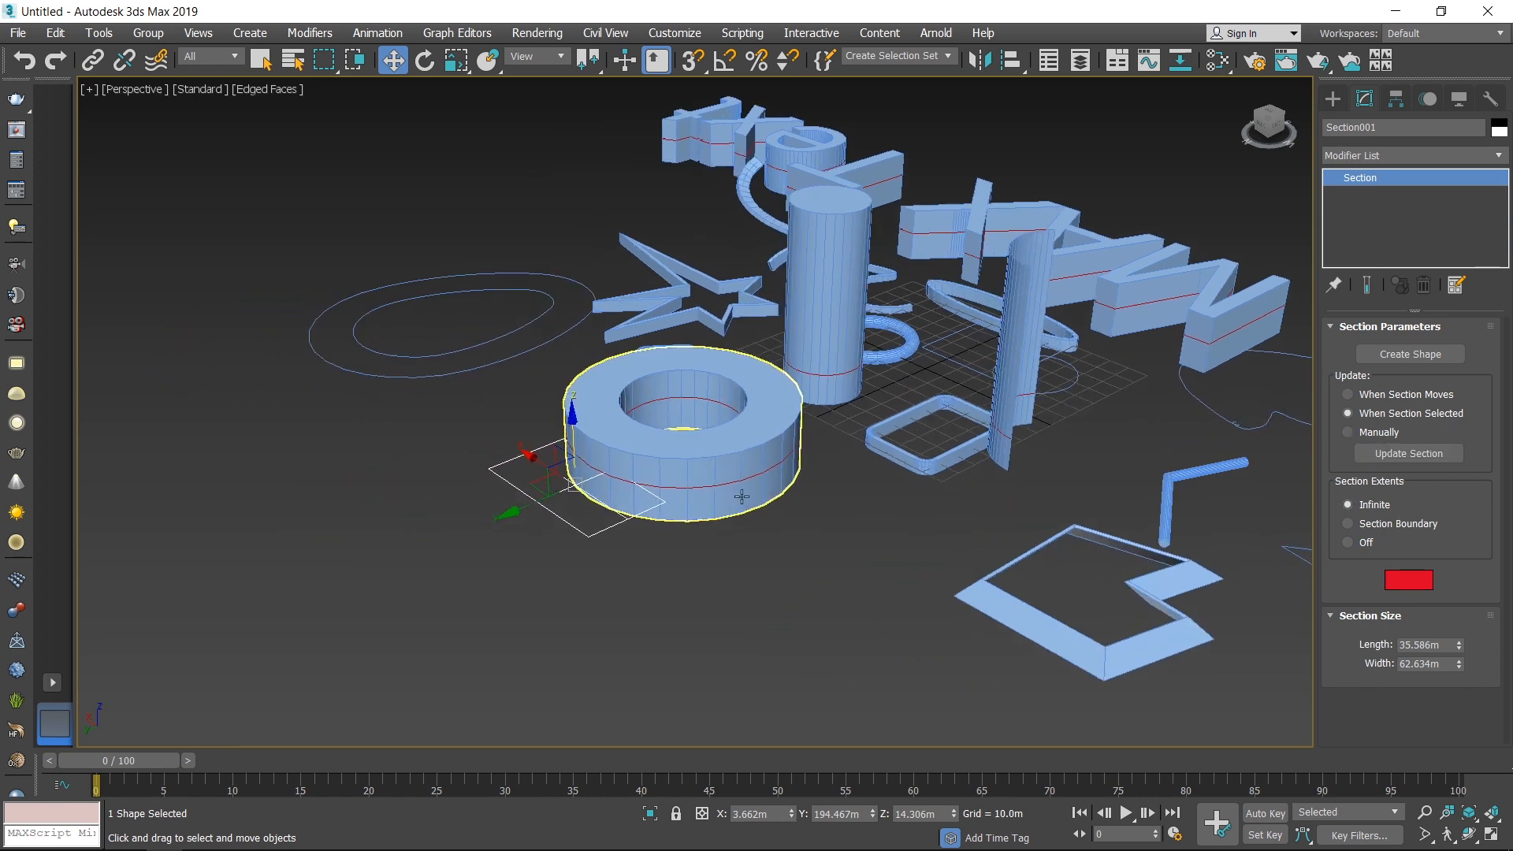
drag(564, 421, 568, 430)
middle_drag(851, 537, 784, 588)
drag(483, 483, 713, 431)
scroll(713, 441, down, 6)
middle_drag(875, 513, 749, 560)
scroll(740, 552, up, 3)
drag(496, 518, 845, 368)
middle_drag(856, 386, 751, 464)
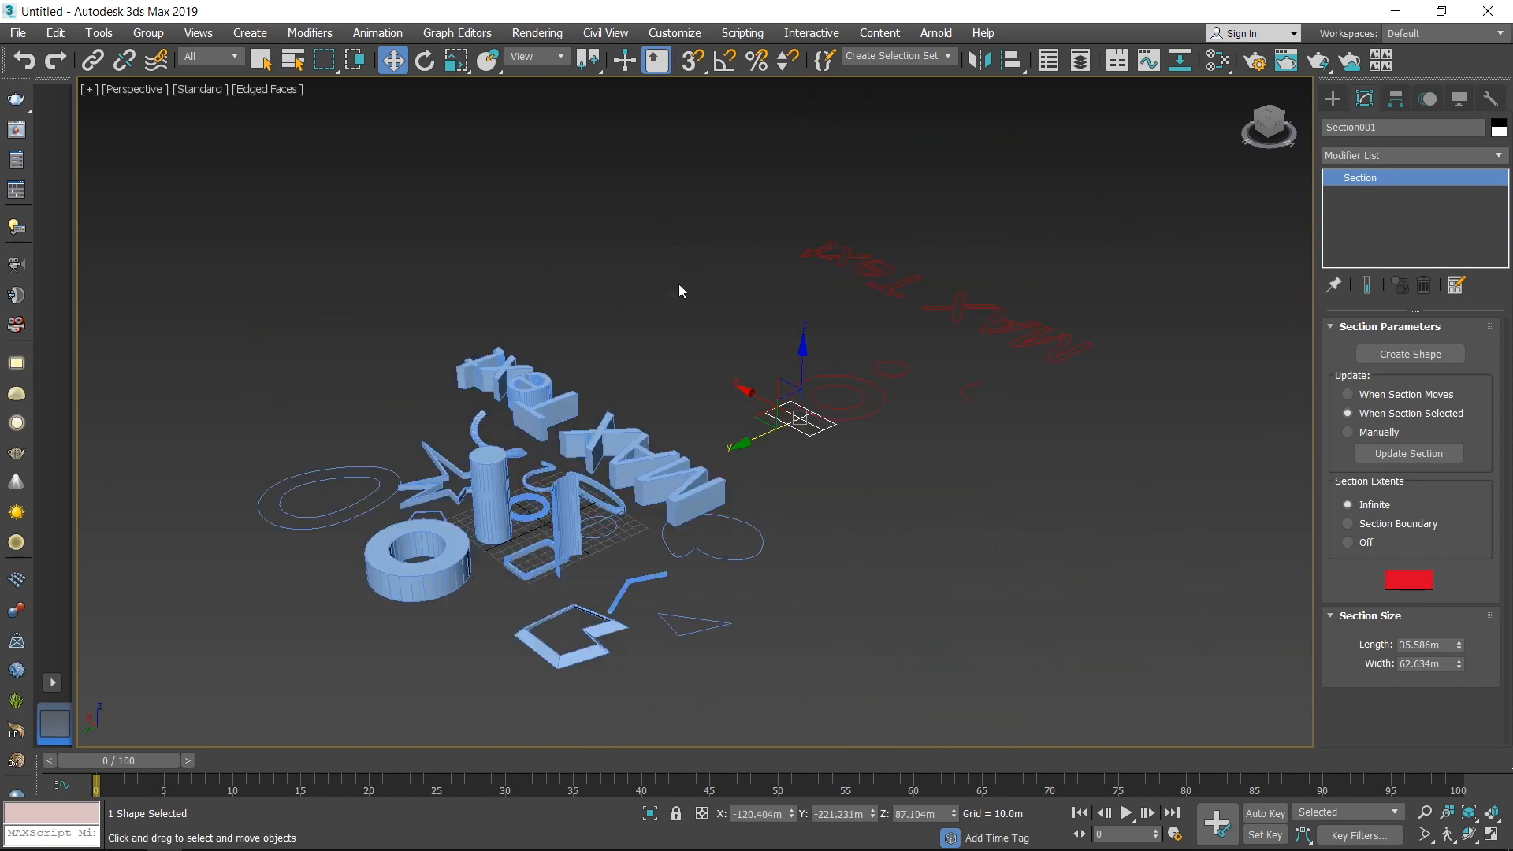
Change the Section shape's intersection line color to green (red 85, green 197, blue 0)
click(1408, 580)
drag(408, 175, 374, 148)
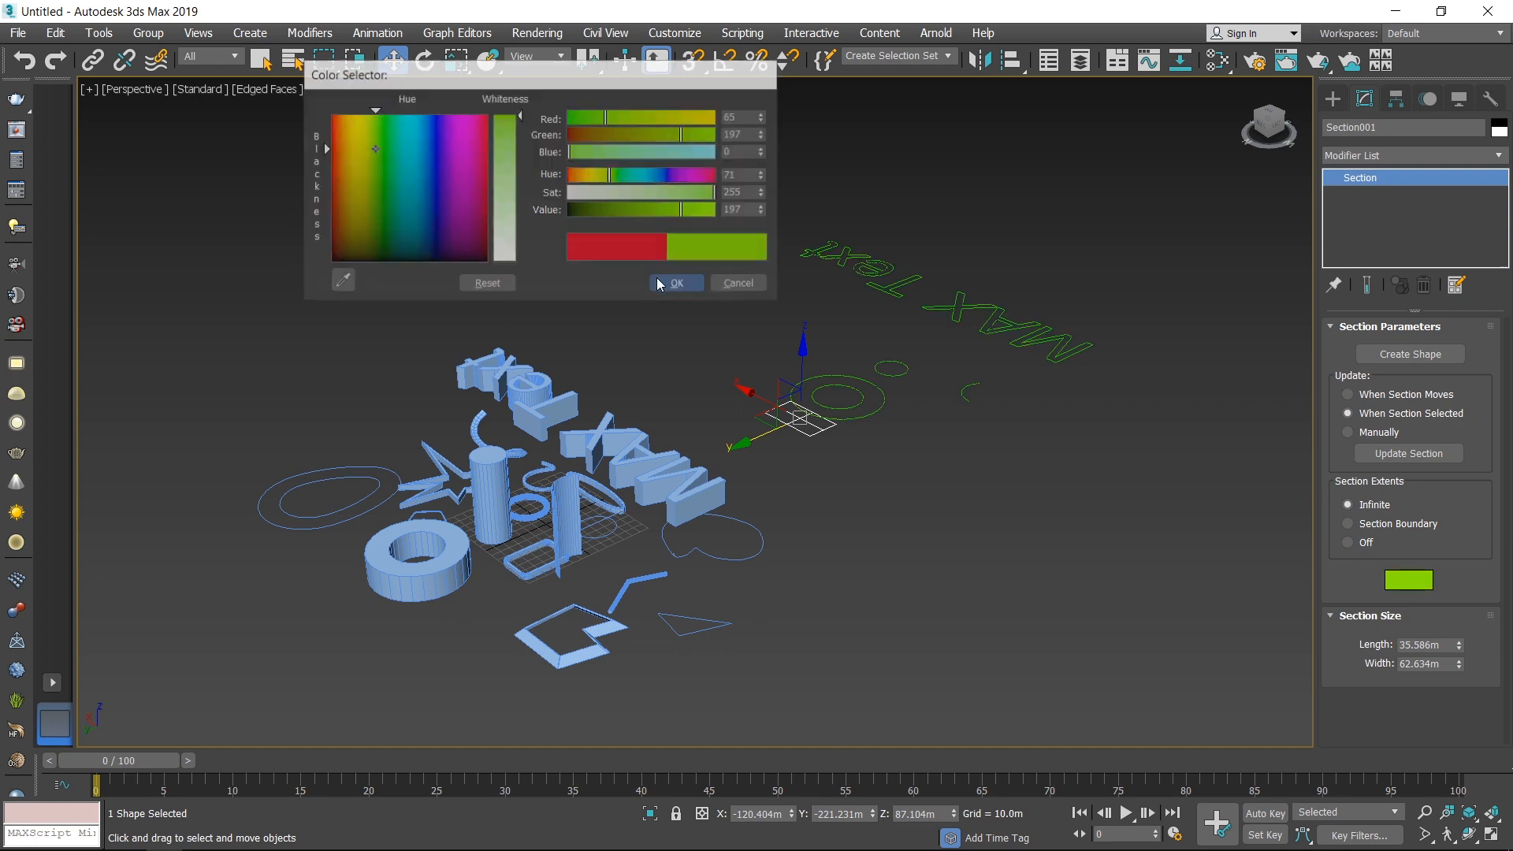
click(658, 281)
Move the closed freehand spline away from the M of the extruded MAX Text, and deselect it
click(938, 497)
alt+middle_drag(938, 496, 1209, 303)
alt+middle_drag(1221, 389, 906, 504)
click(727, 685)
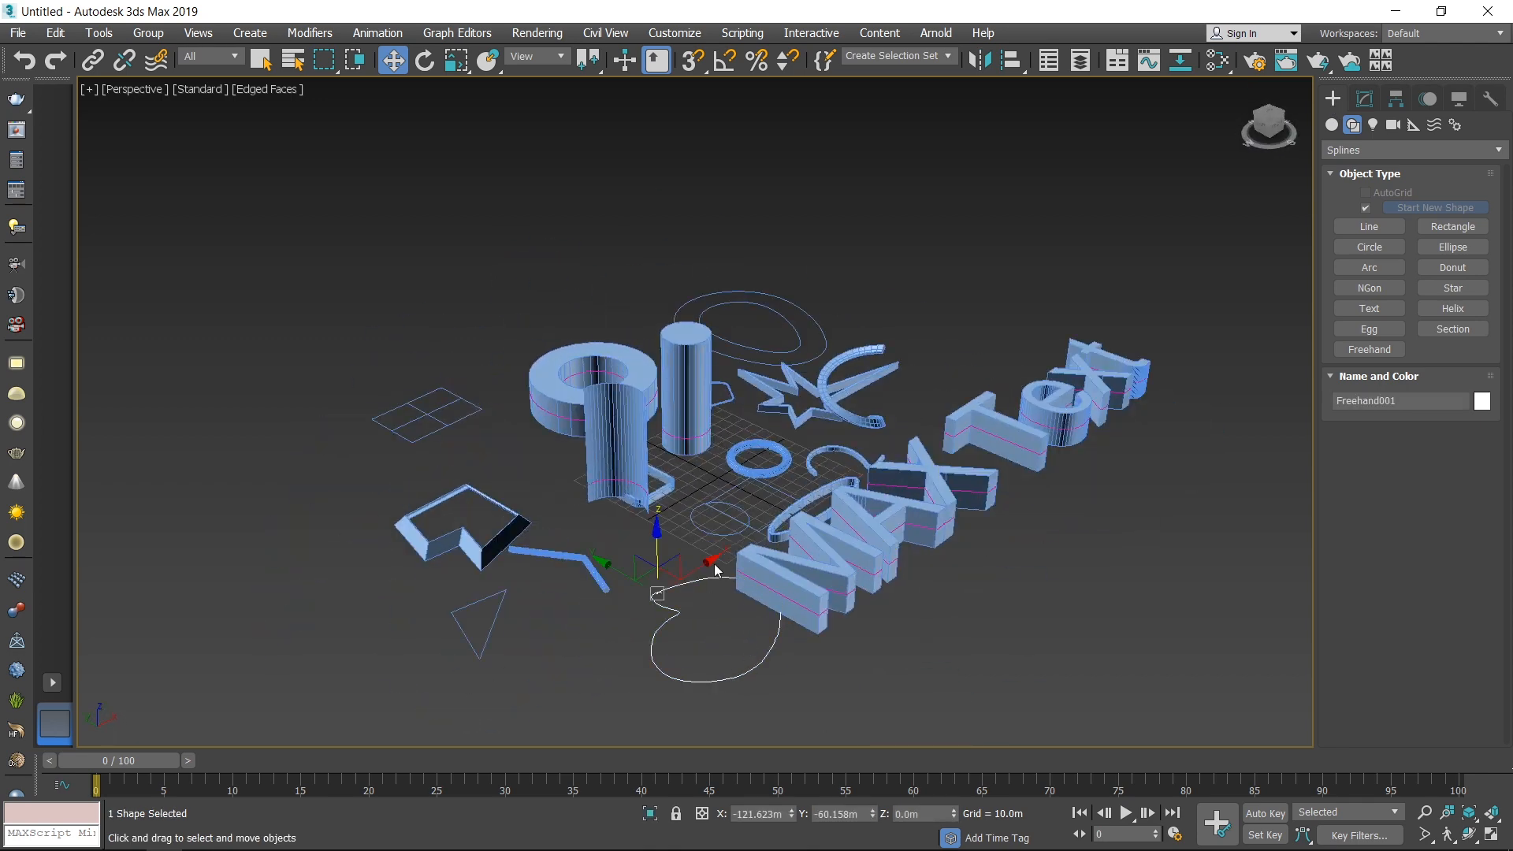
drag(716, 572, 646, 623)
click(788, 668)
Examine the finished scene of renderable splines, extruded shapes and section lines from several angles and distances
alt+middle_drag(788, 669, 1039, 591)
middle_drag(1039, 591, 897, 612)
scroll(973, 607, up, 5)
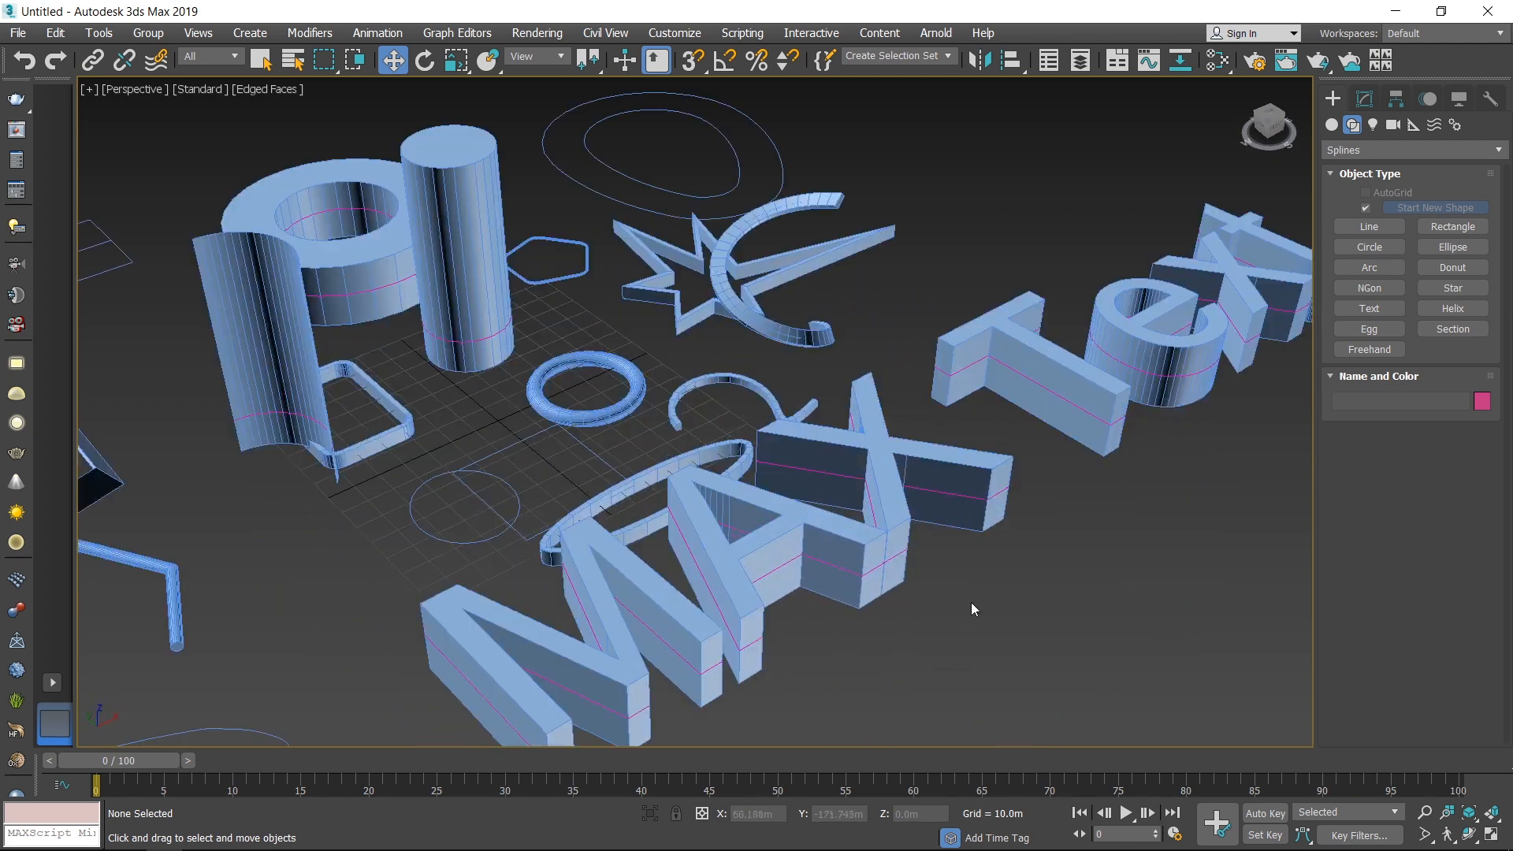
scroll(985, 602, down, 5)
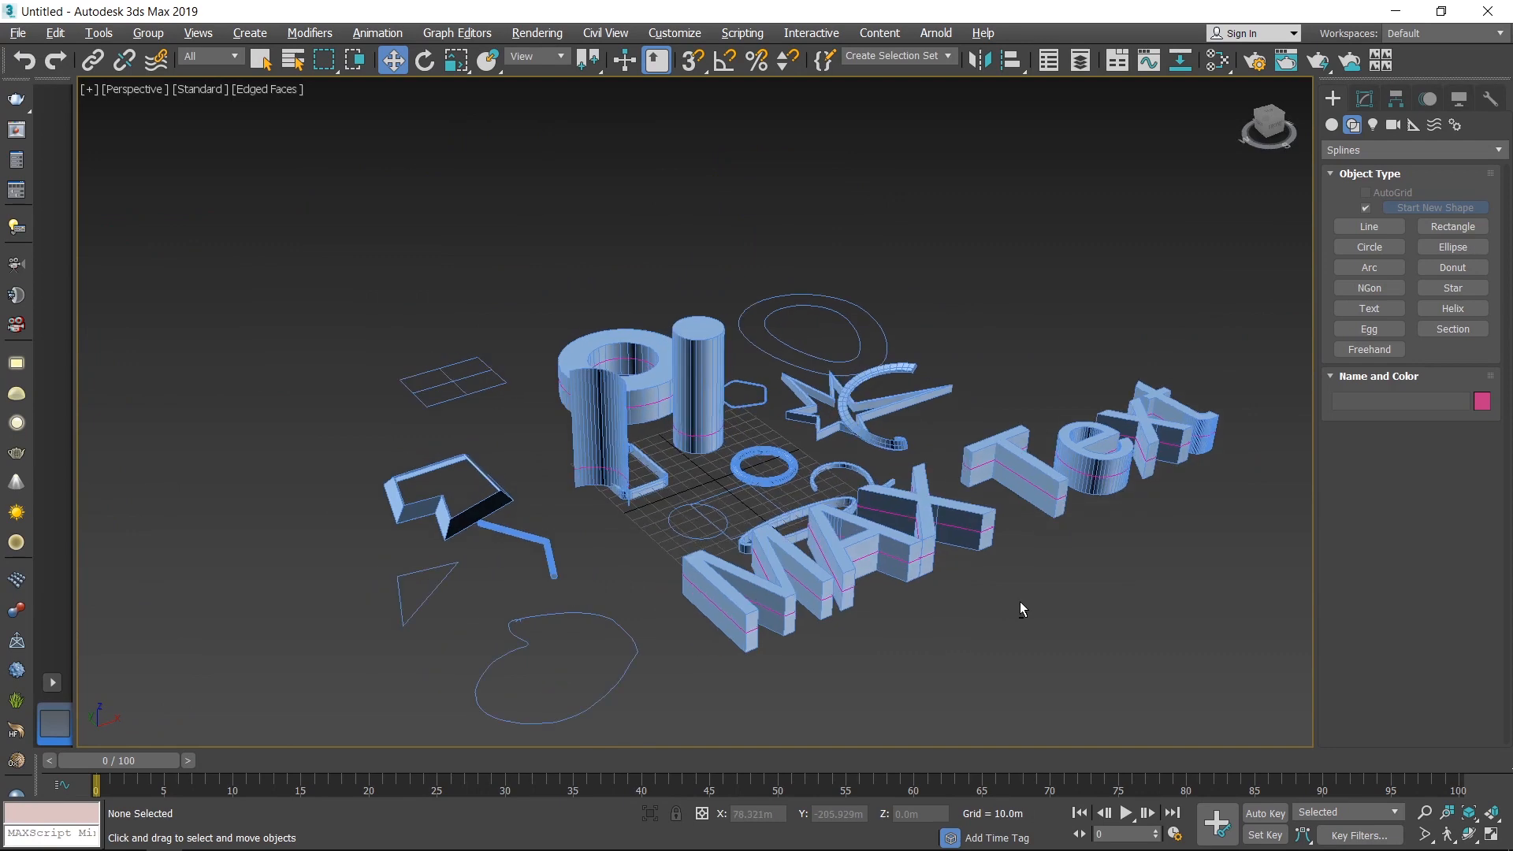
alt+middle_drag(1047, 603, 845, 612)
alt+middle_drag(708, 630, 810, 637)
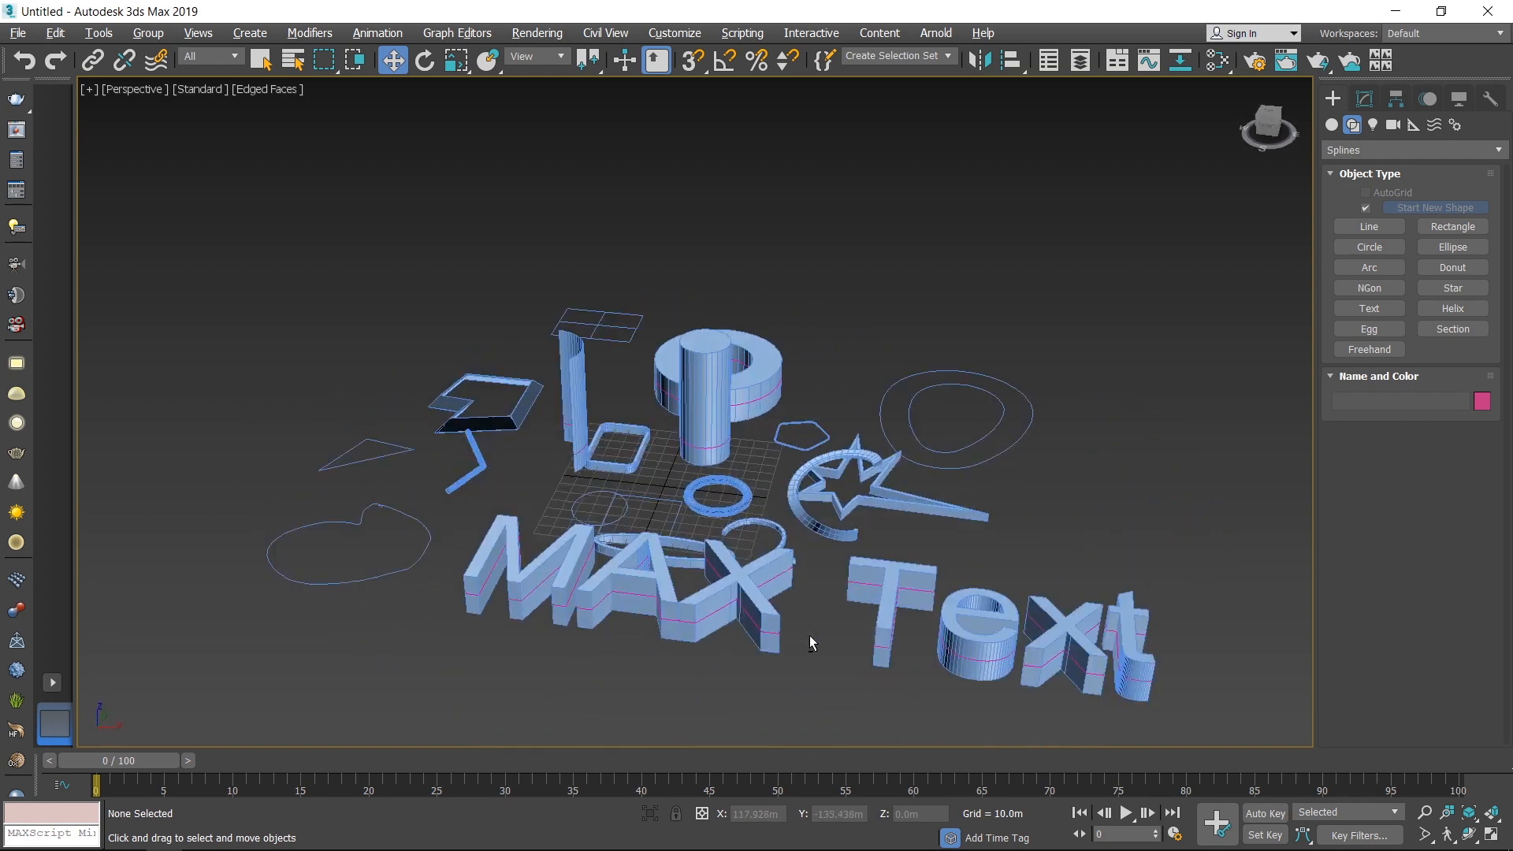
alt+middle_drag(895, 583, 921, 605)
alt+middle_drag(905, 590, 995, 579)
alt+middle_drag(995, 579, 1029, 573)
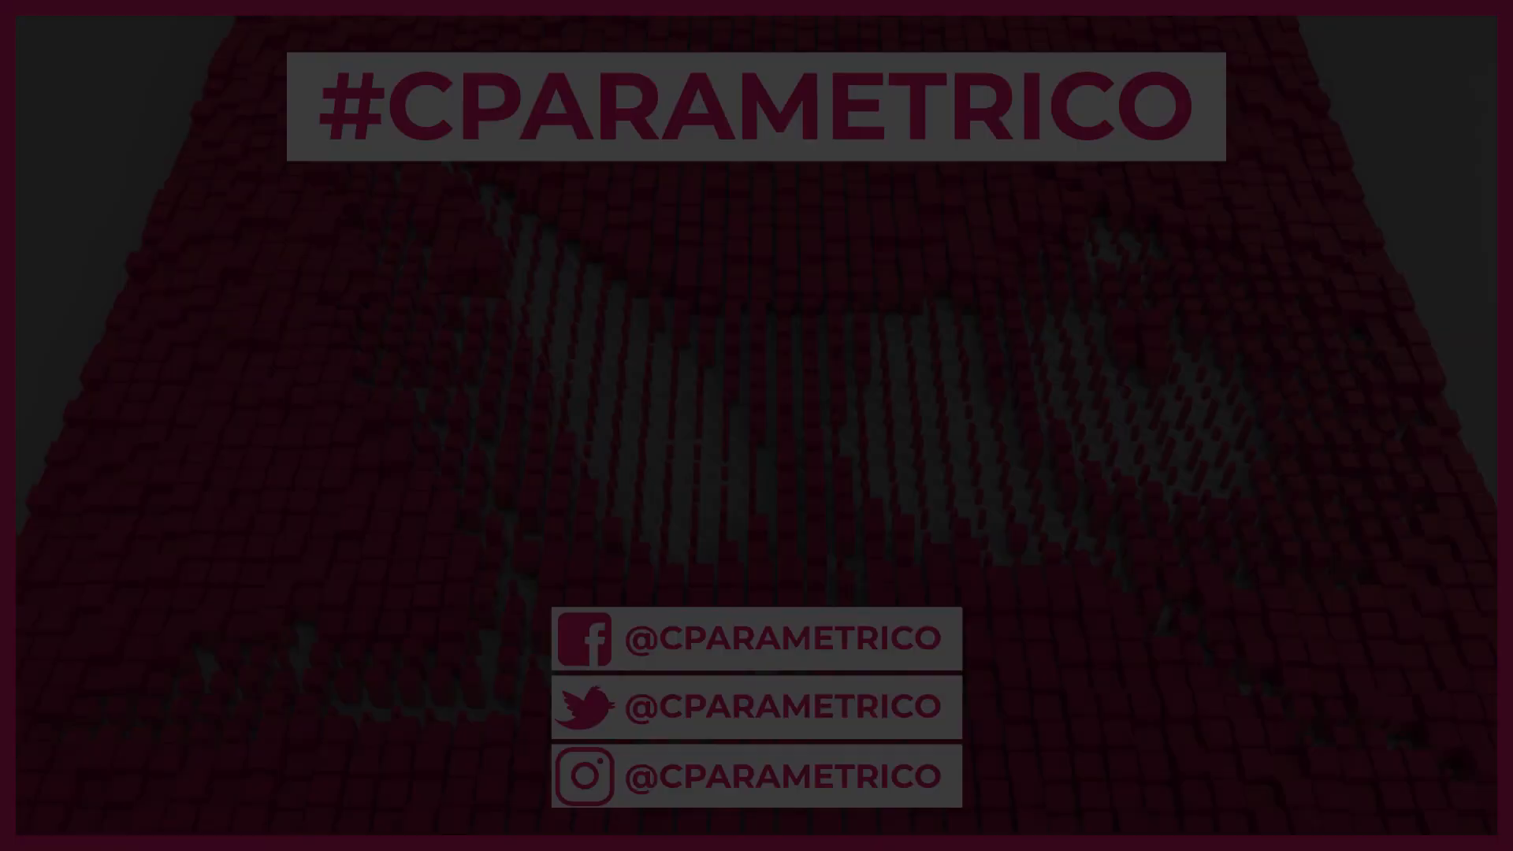